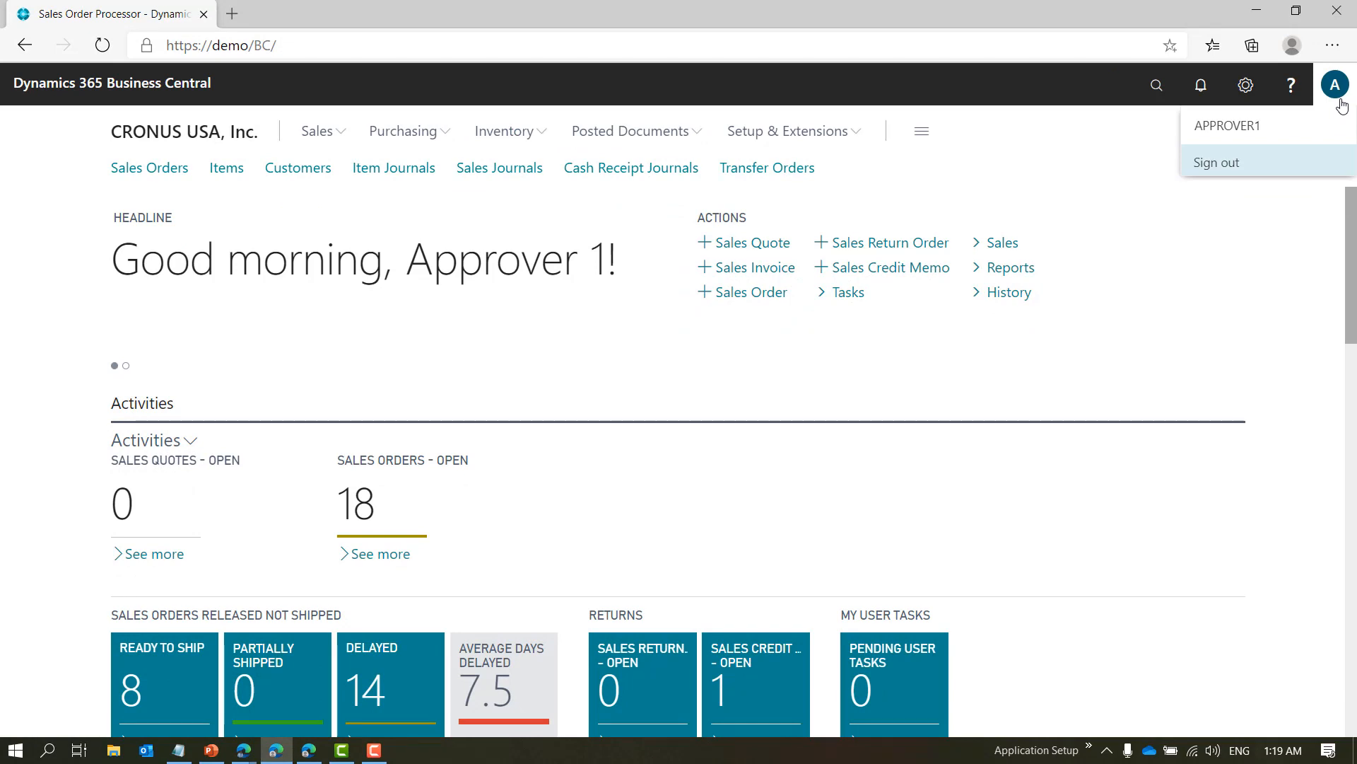
# Check which account is signed in in each of the two approver browser windows.
pyautogui.click(1335, 88)
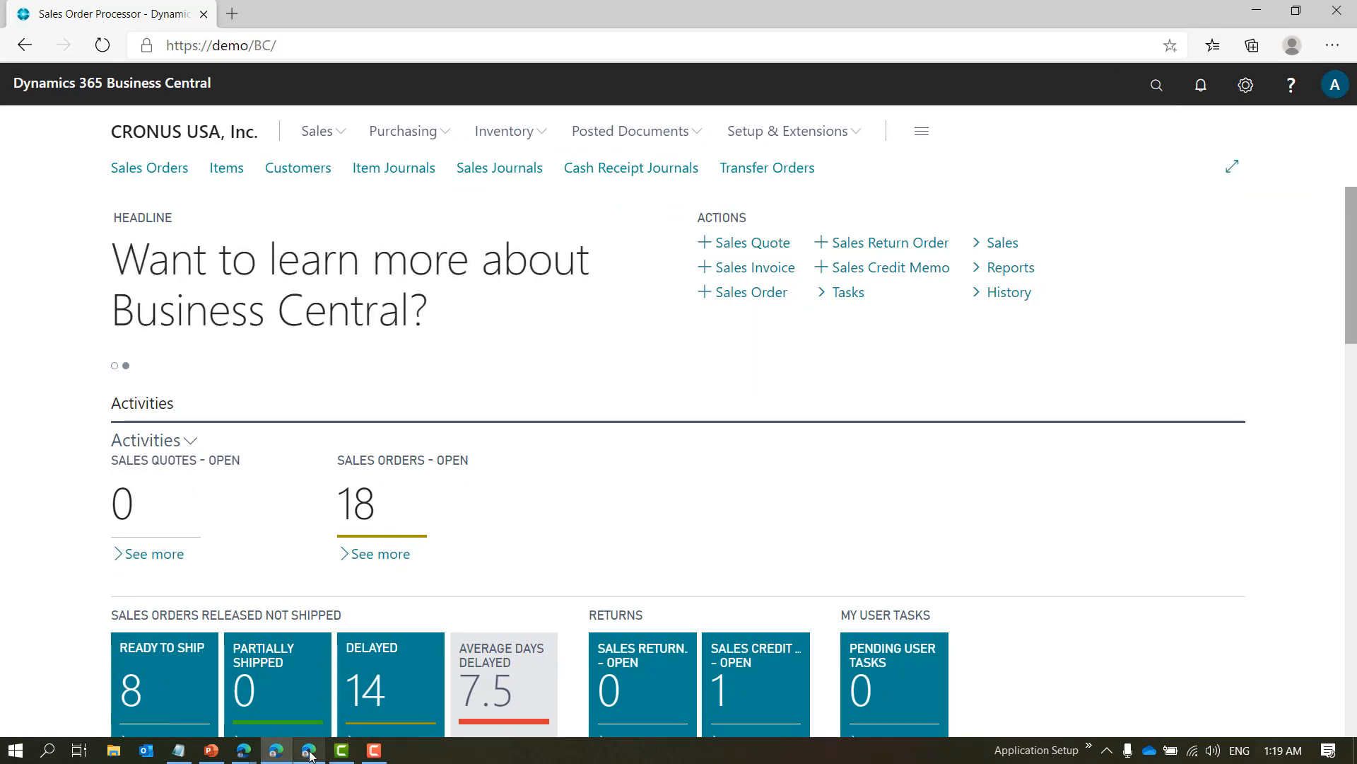
pyautogui.click(308, 749)
pyautogui.click(1335, 86)
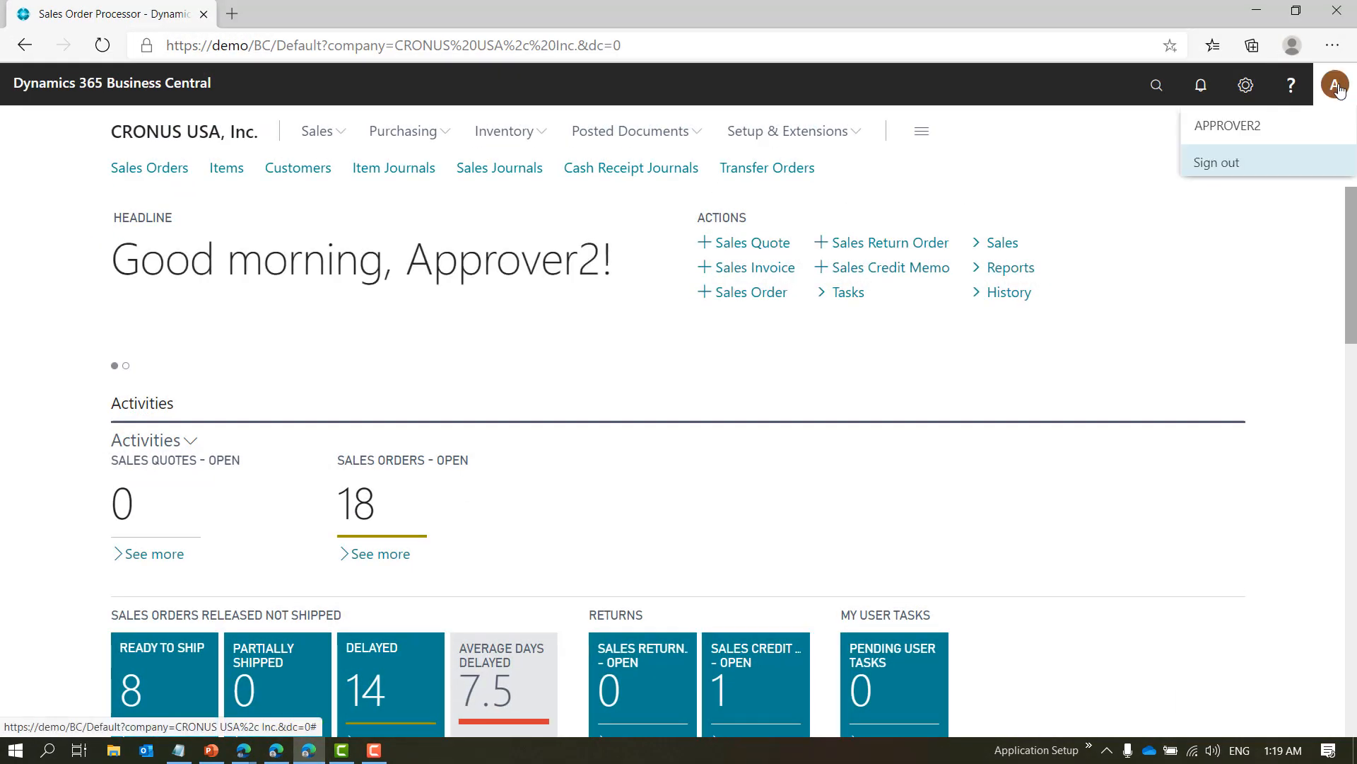
pyautogui.click(1336, 86)
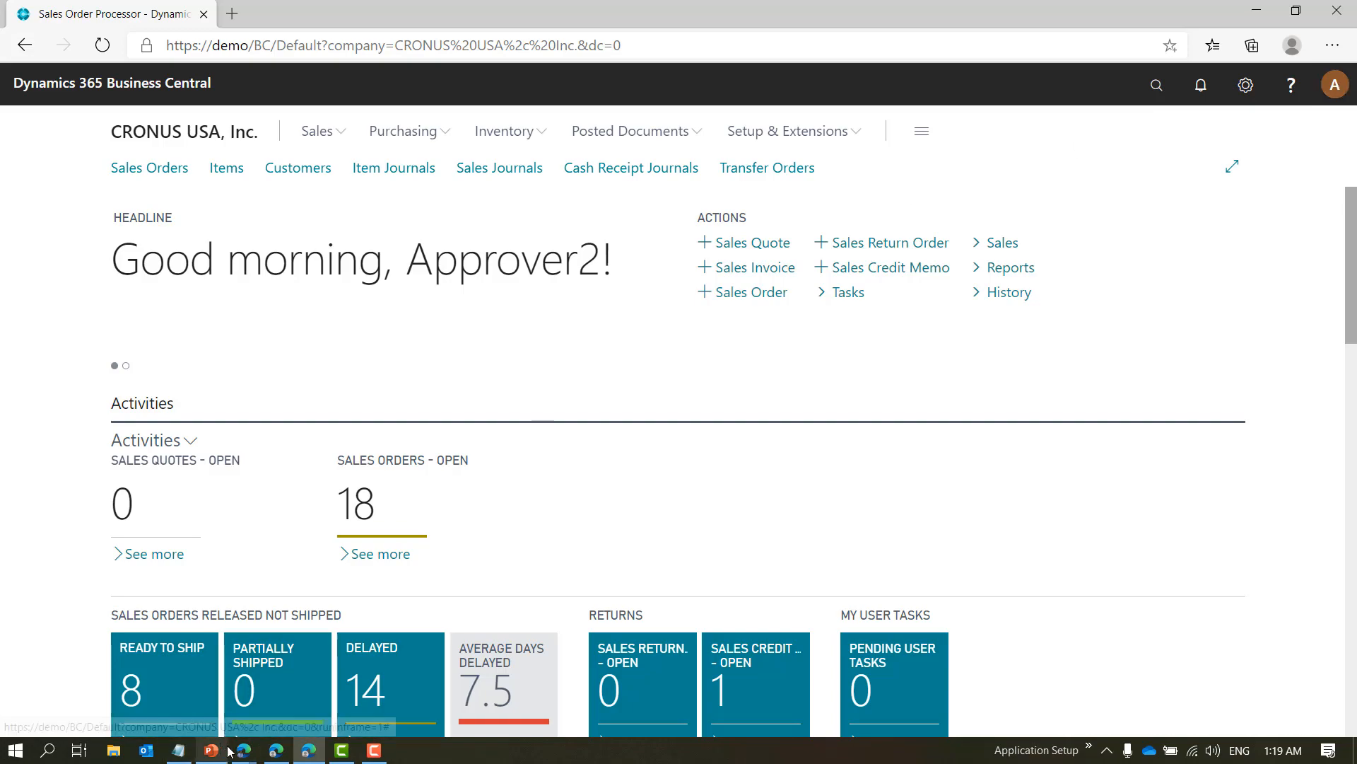
# Return to the main Business Central window, search for "workflow" and open the Sales Order Approval Workflow from the Workflows list.
pyautogui.moveTo(238, 751)
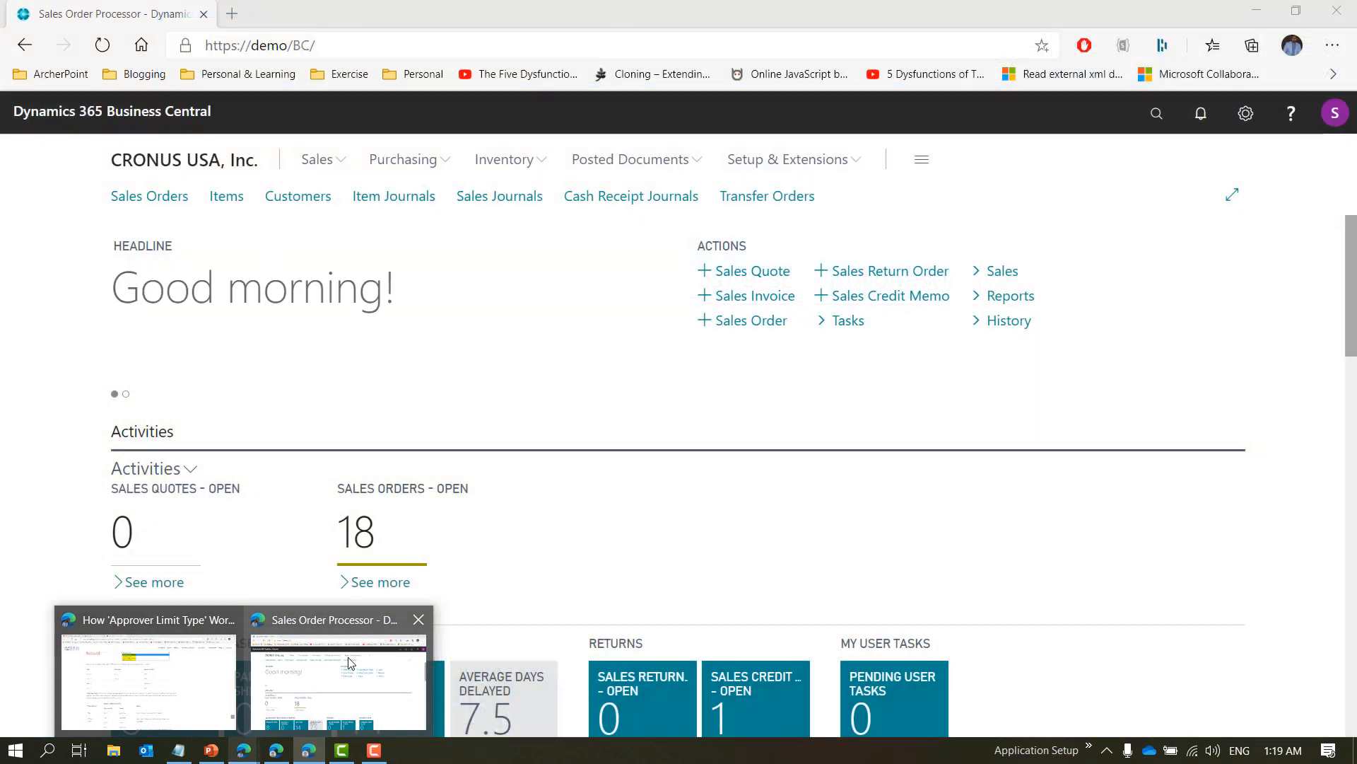
pyautogui.click(349, 663)
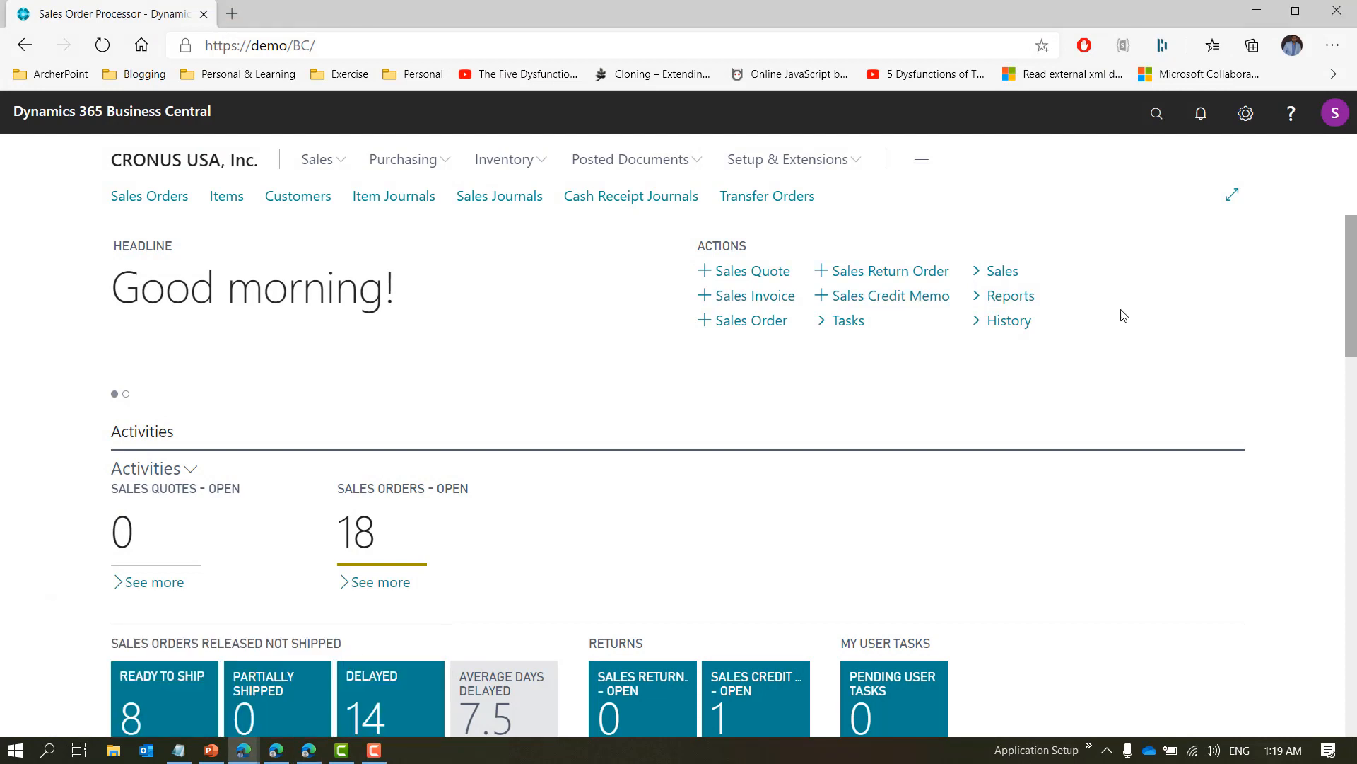
pyautogui.click(1151, 118)
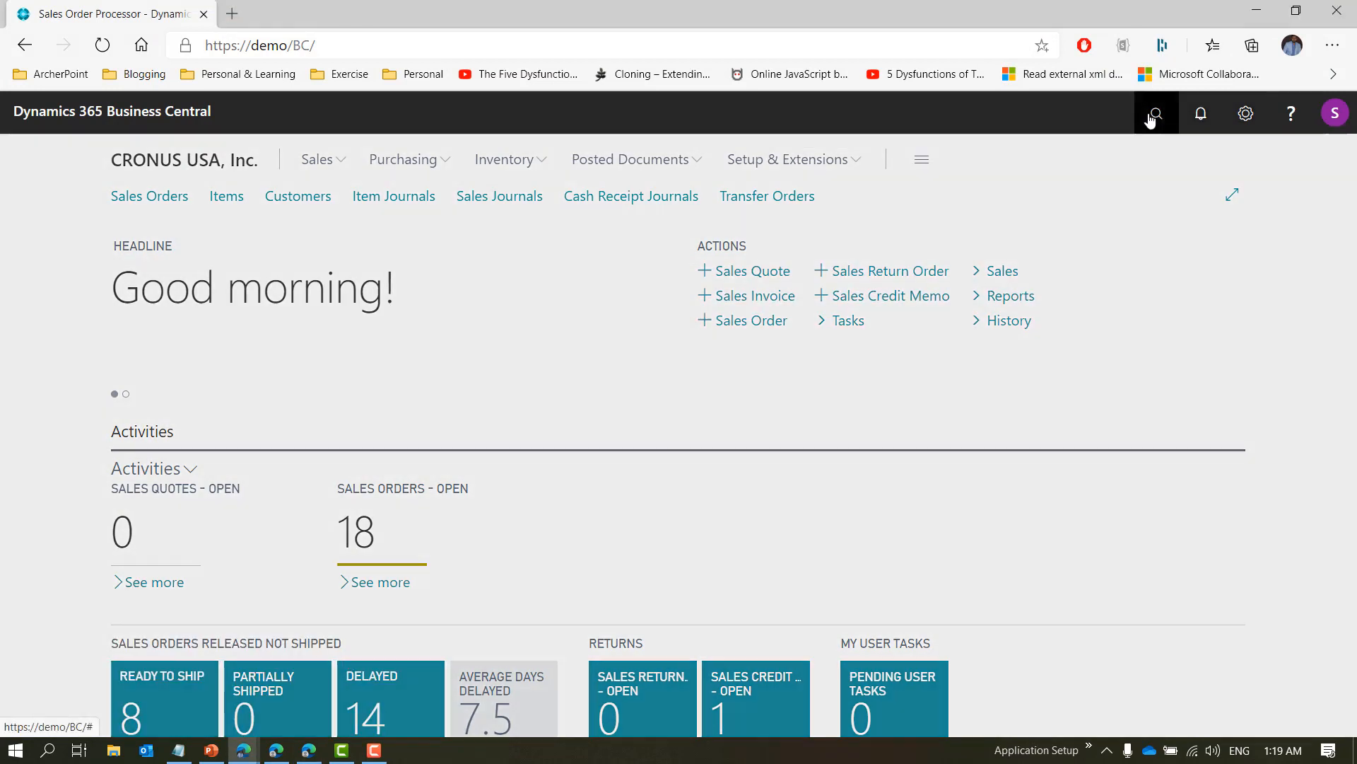
pyautogui.write('workf')
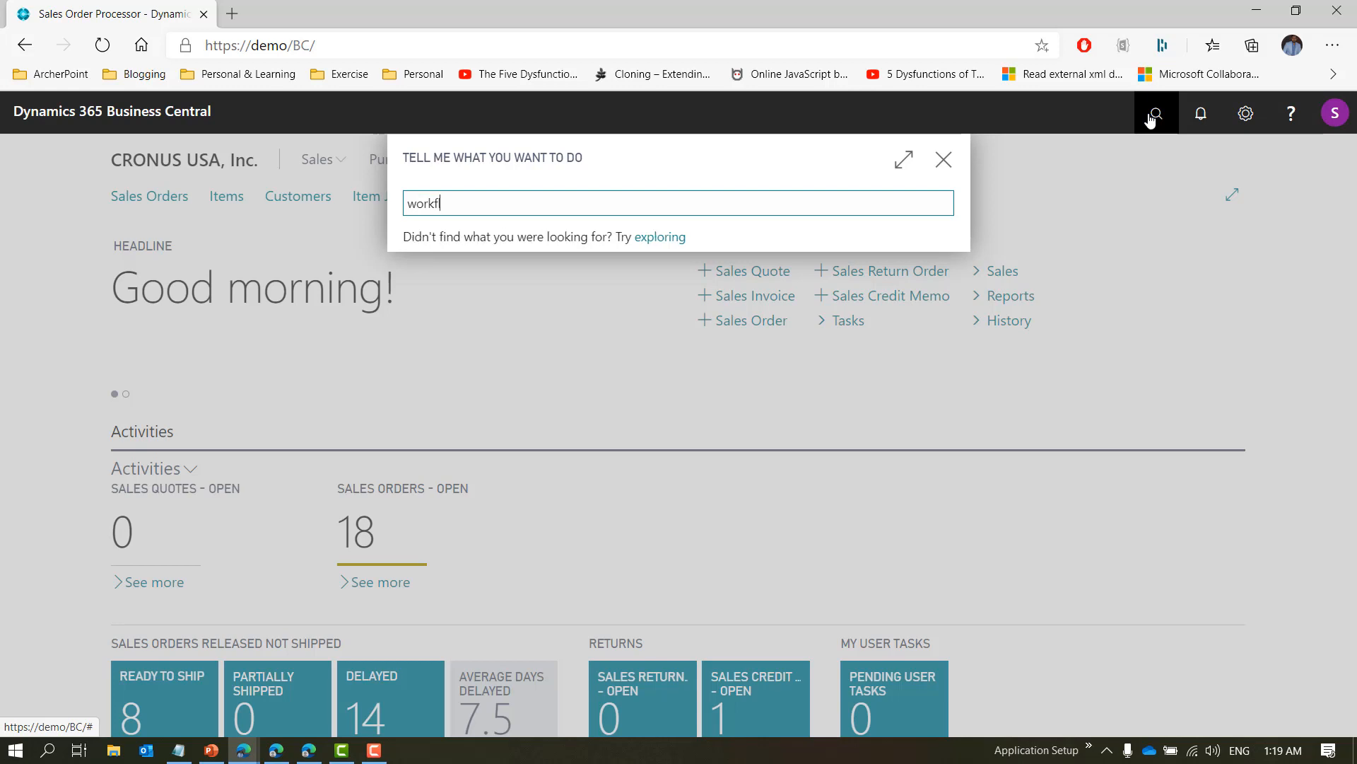
pyautogui.write('low')
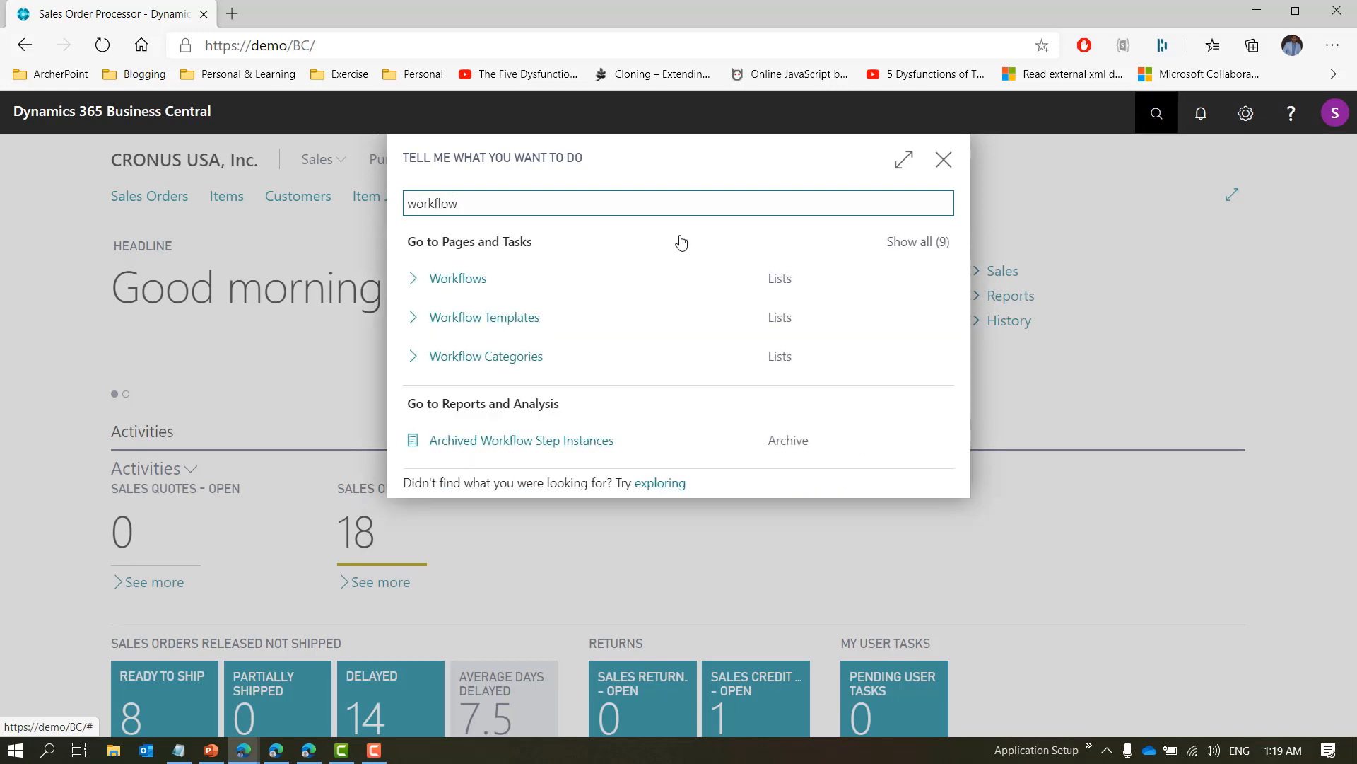
pyautogui.click(447, 288)
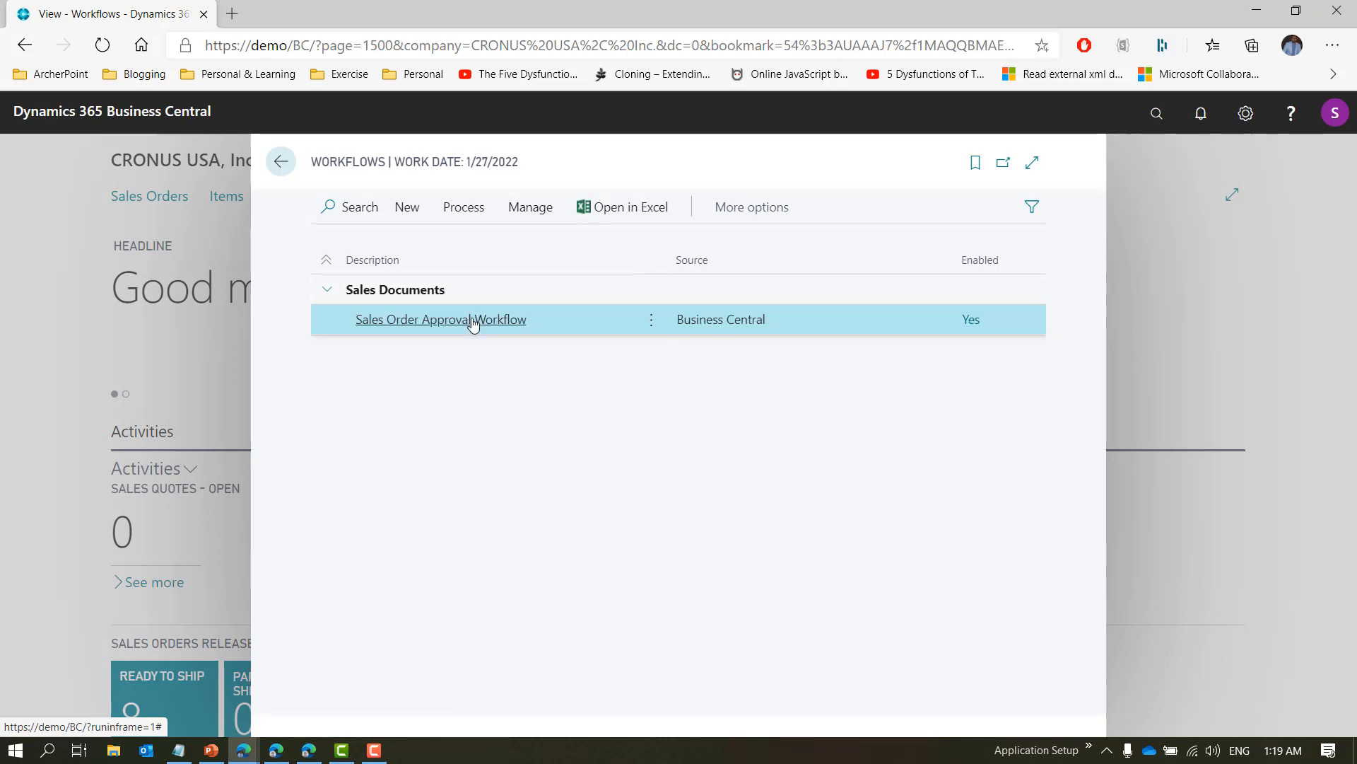
pyautogui.click(473, 322)
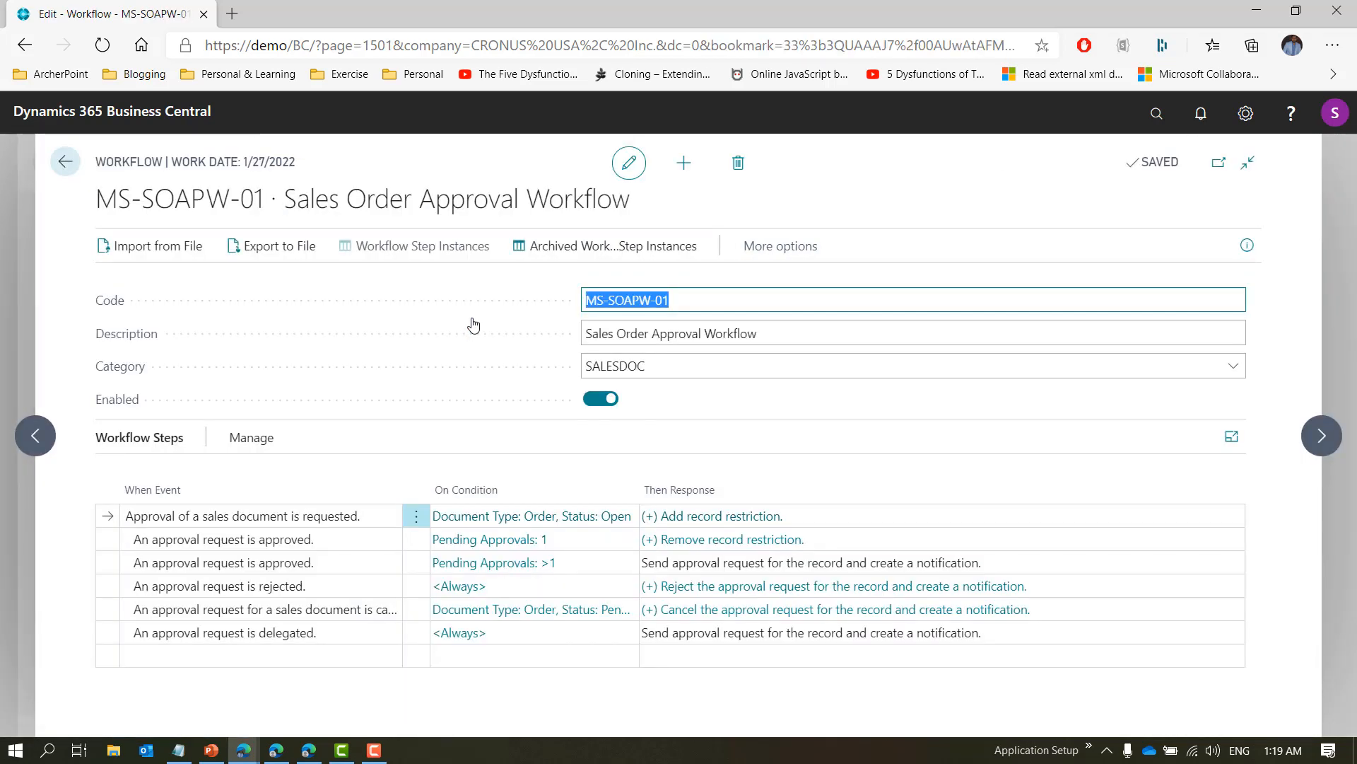
# Disable the workflow and set its create-approval-request response to approver type Salesperson/Purchaser with approver limit type Approver Chain.
pyautogui.click(600, 399)
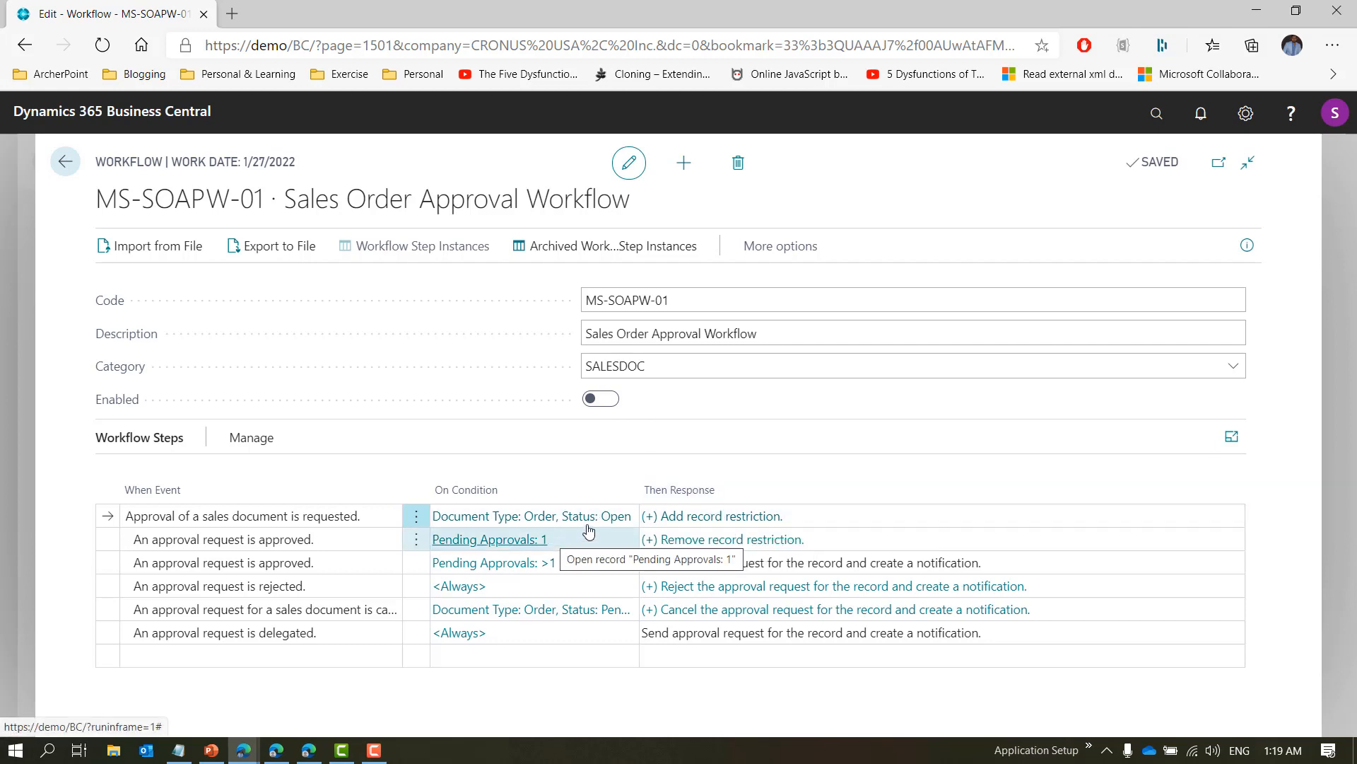
pyautogui.click(683, 519)
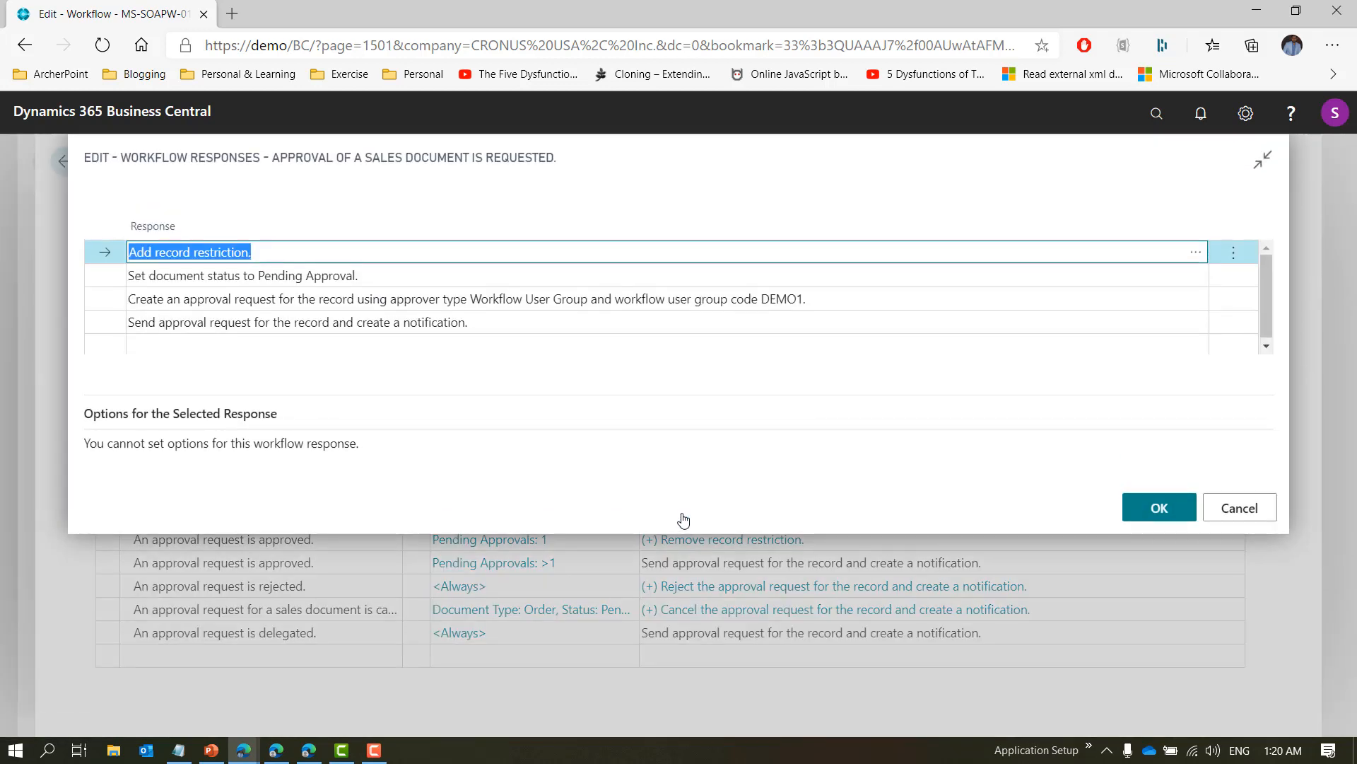
pyautogui.click(536, 304)
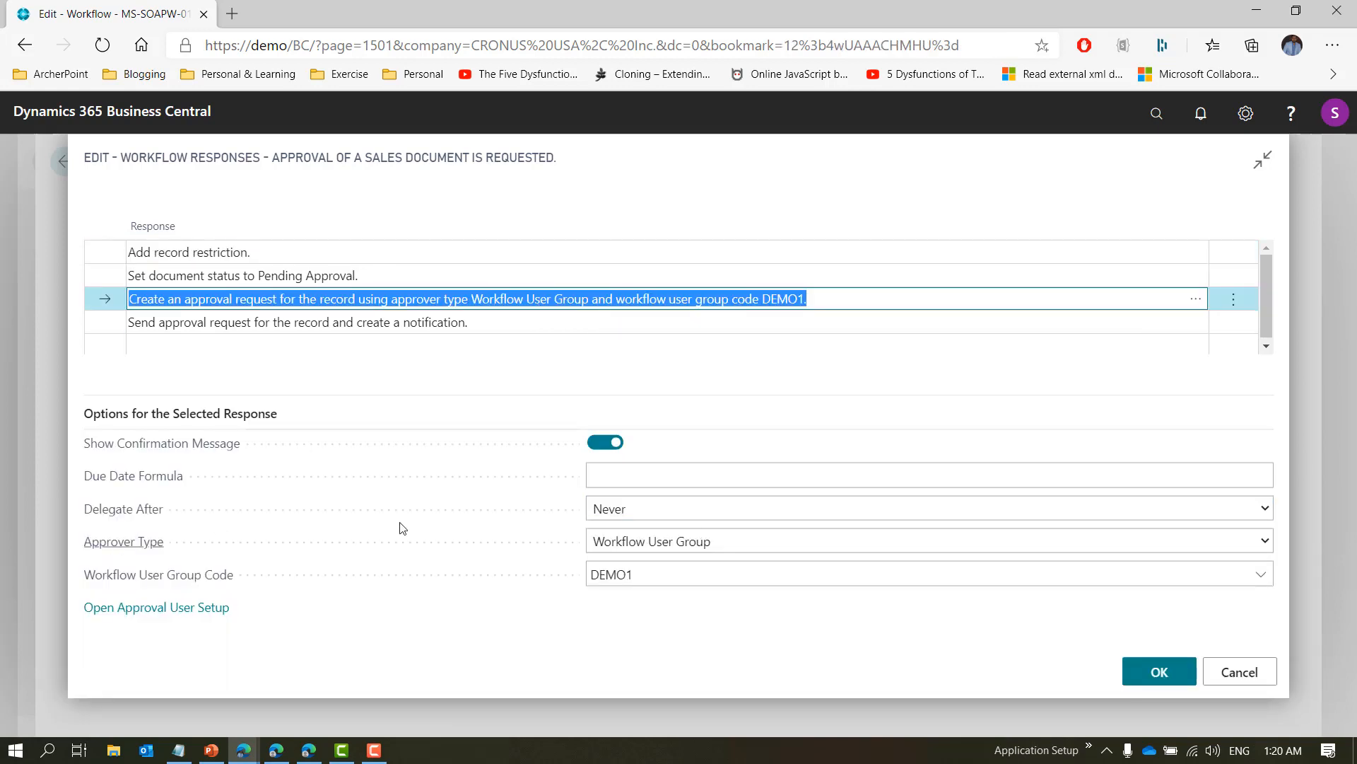
pyautogui.click(711, 542)
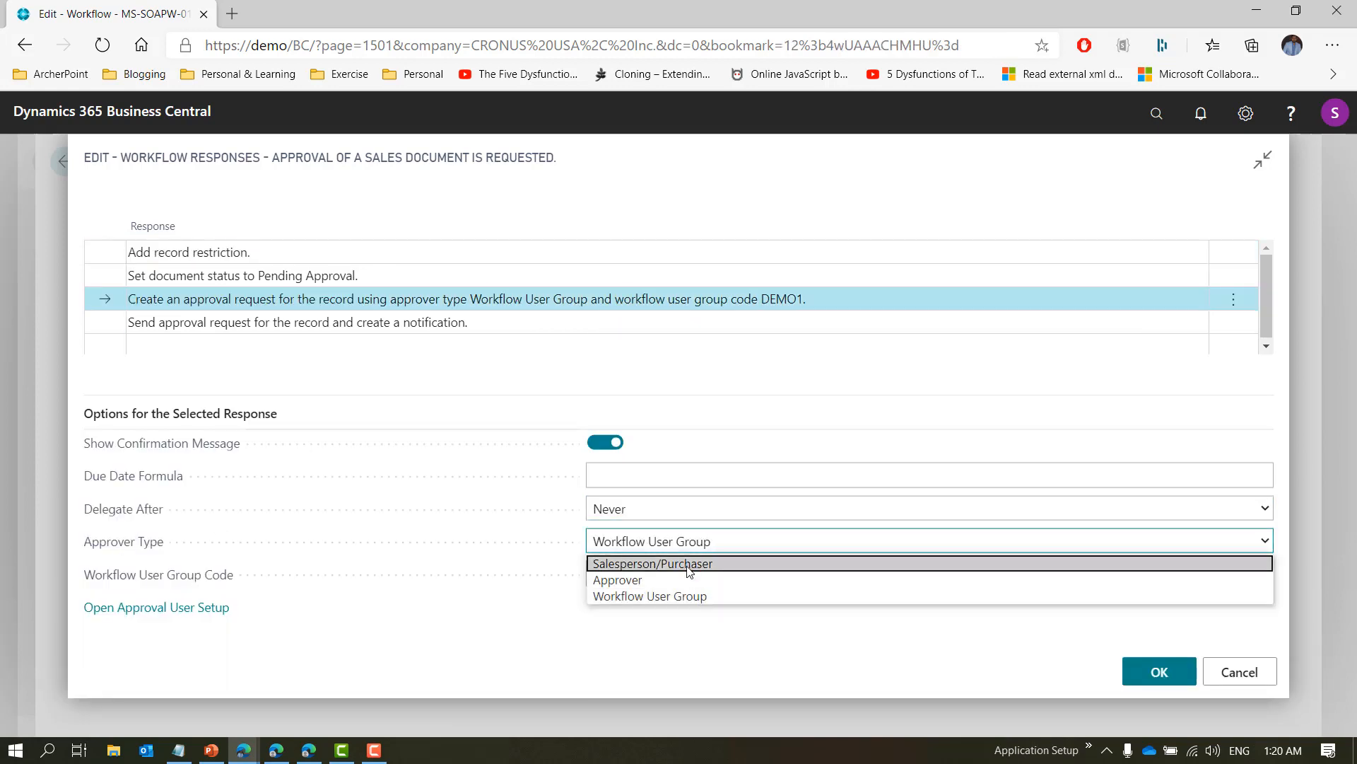
pyautogui.click(688, 565)
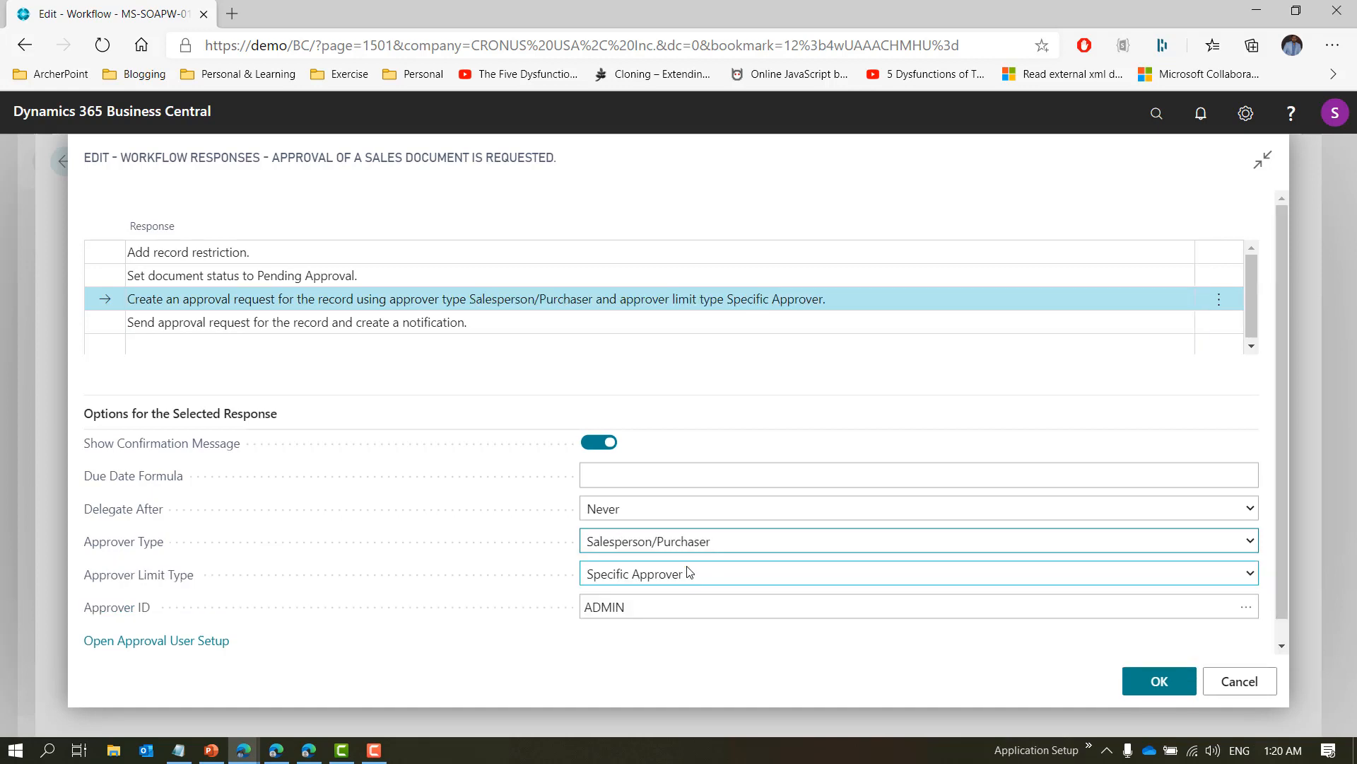
pyautogui.click(689, 572)
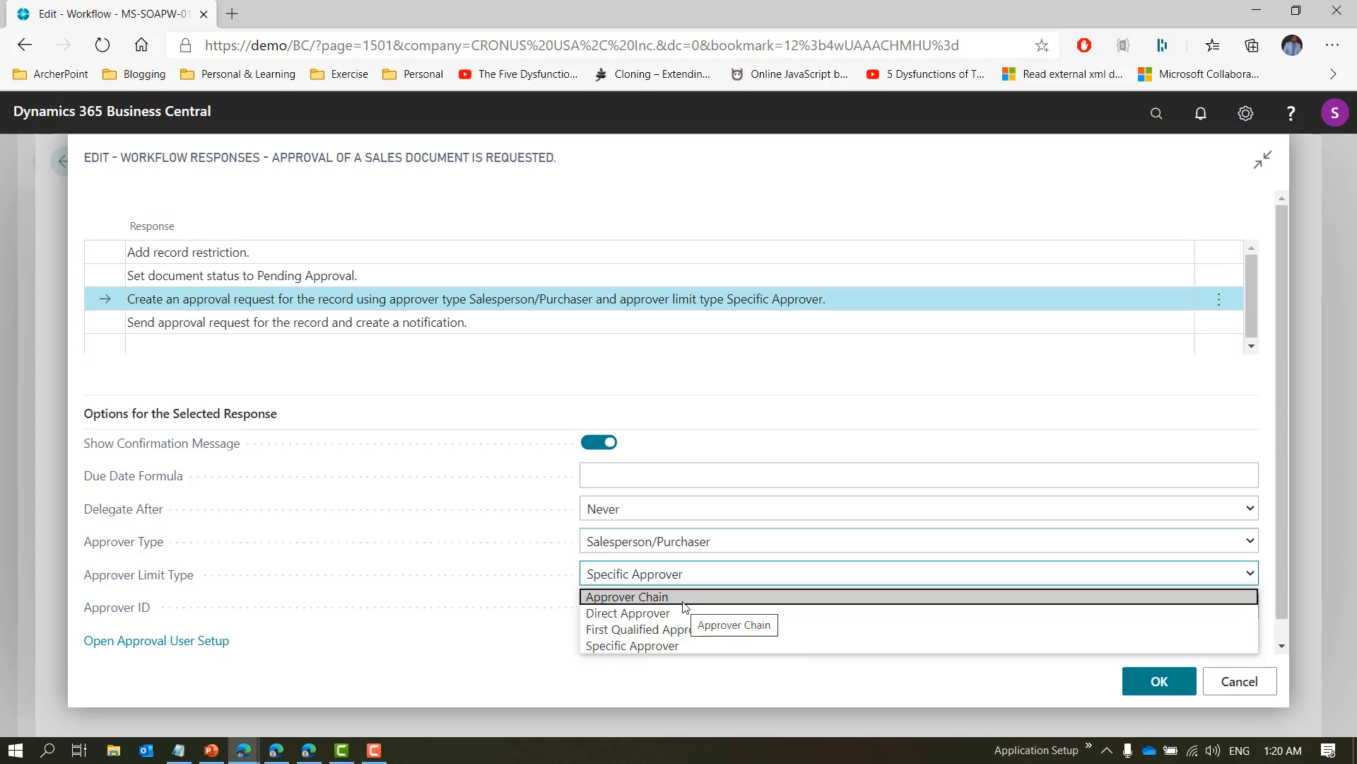
pyautogui.click(683, 600)
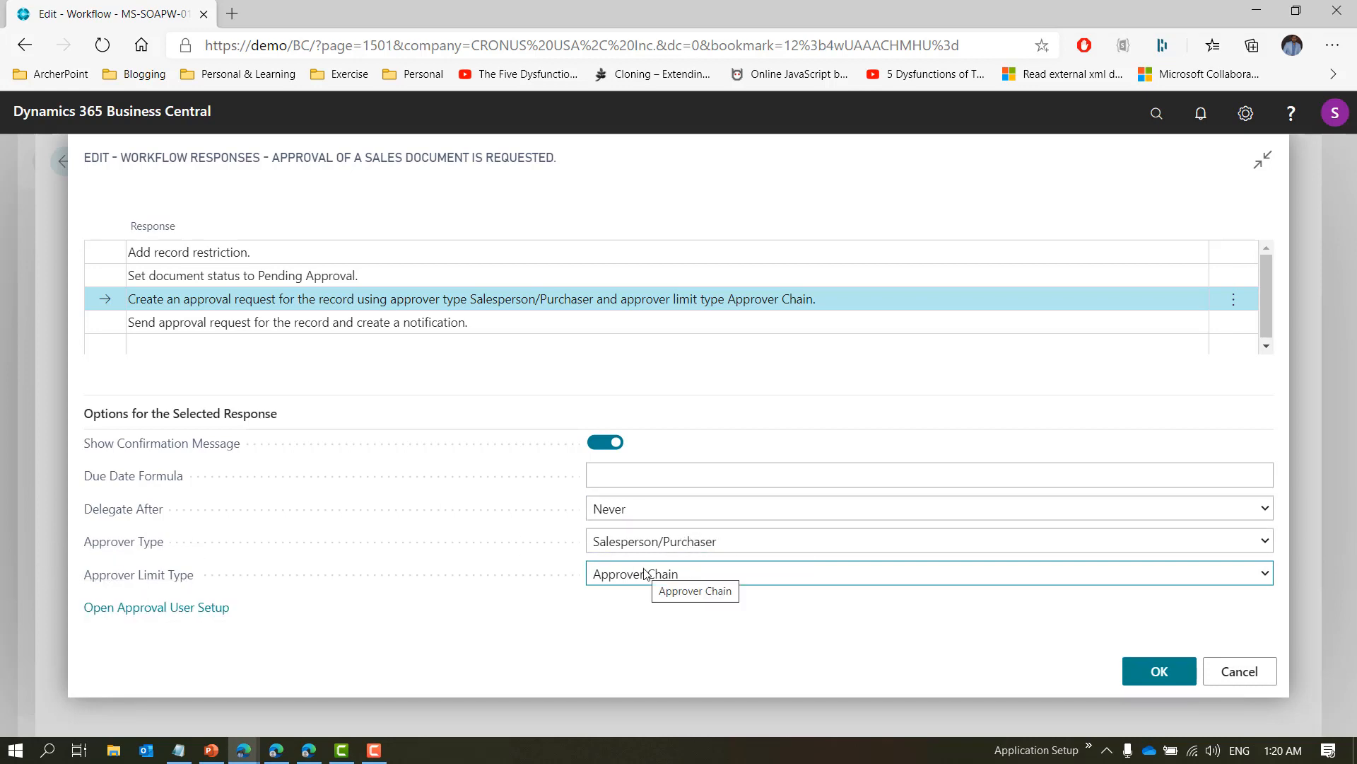
pyautogui.click(1149, 668)
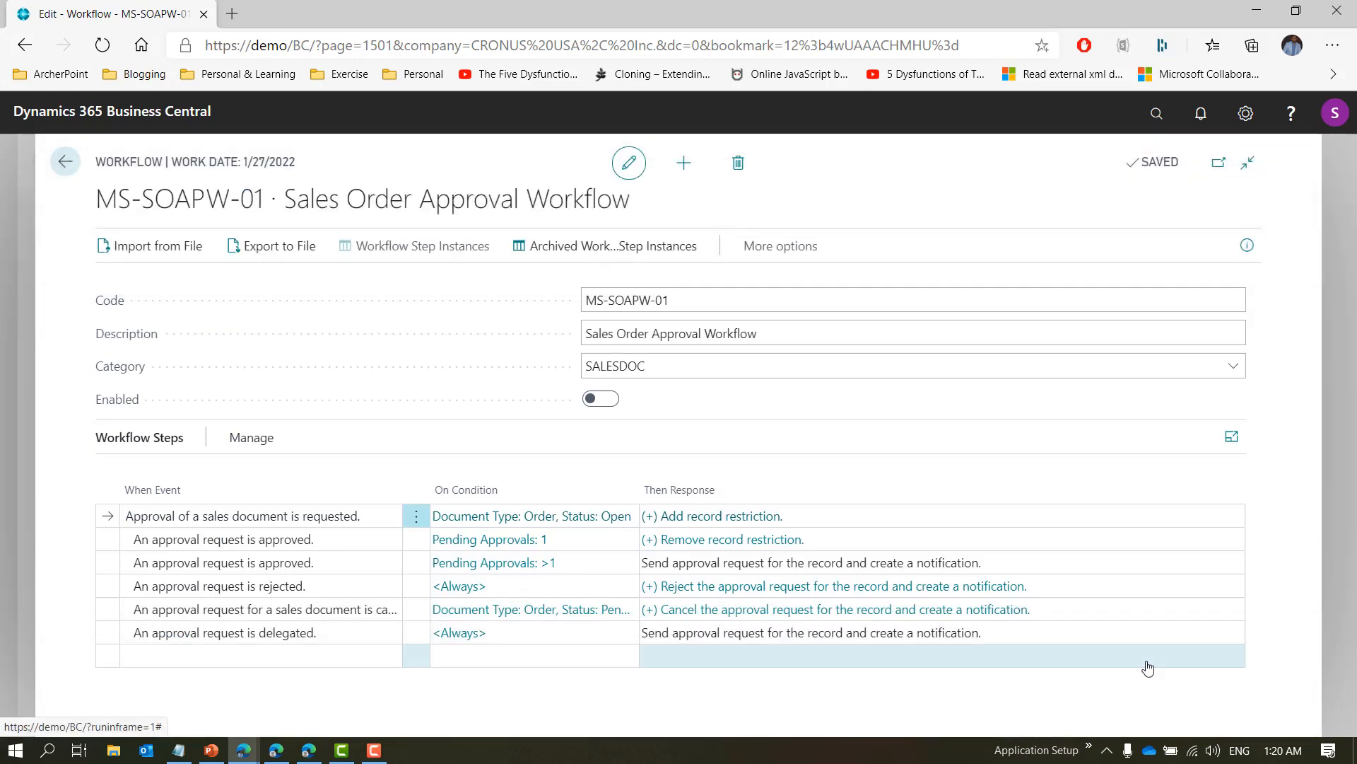
# Set the Pending Approvals condition to 0 for the approved-request event that removes the record restriction.
pyautogui.click(573, 540)
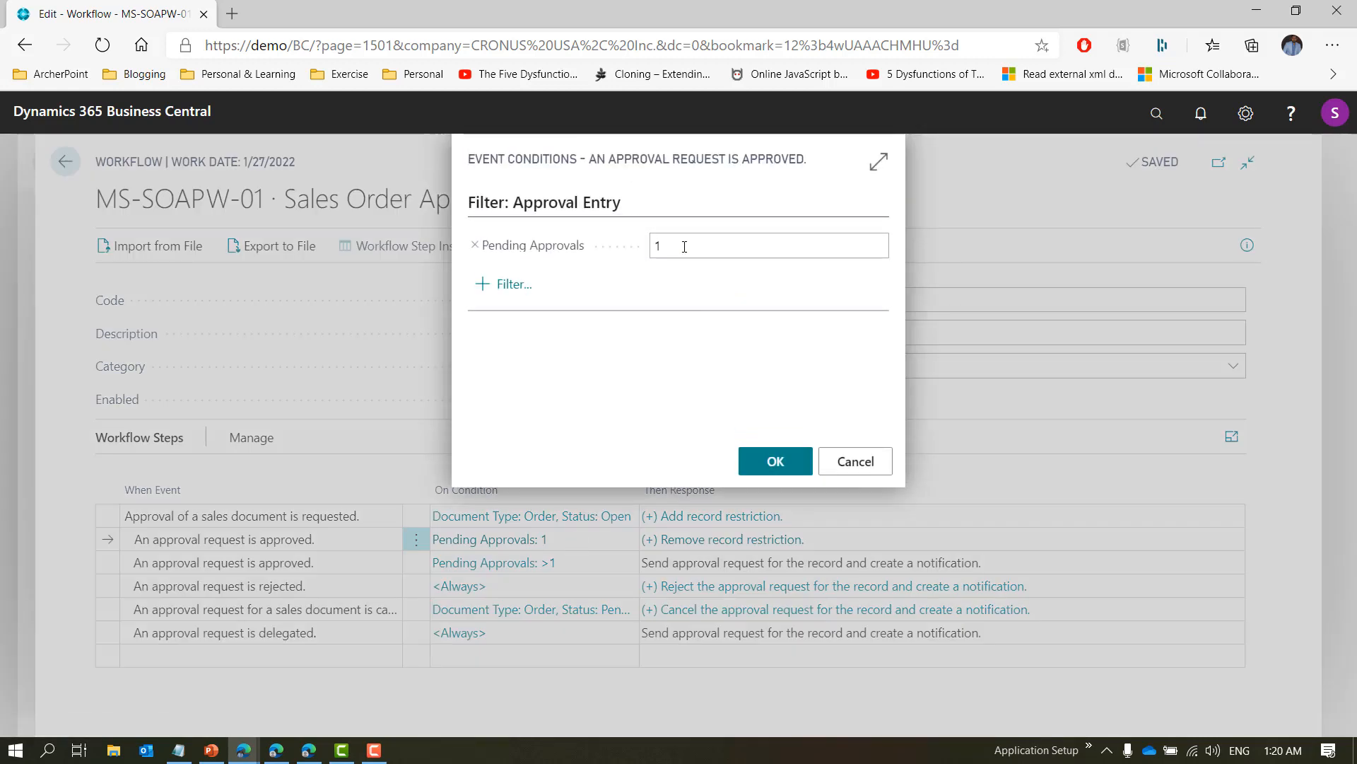
pyautogui.click(685, 247)
pyautogui.write('0')
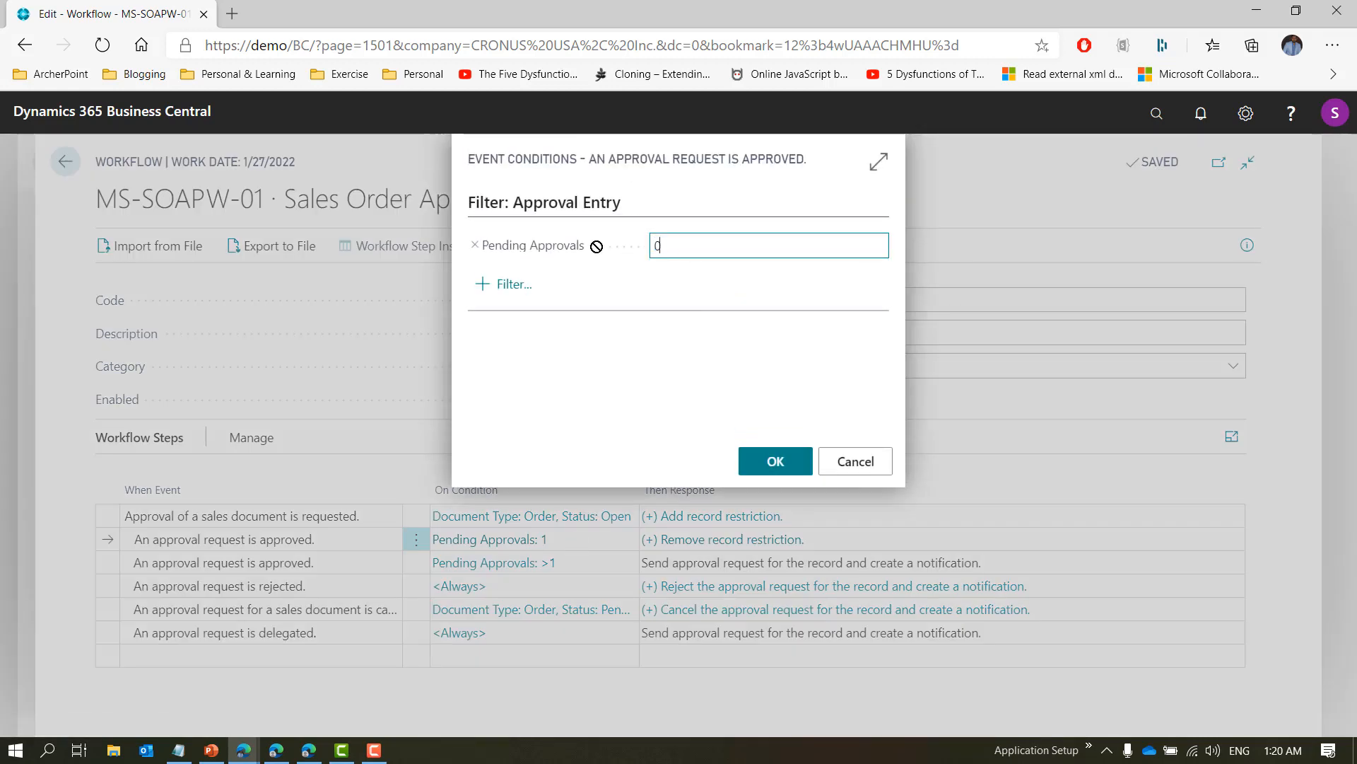
pyautogui.click(774, 461)
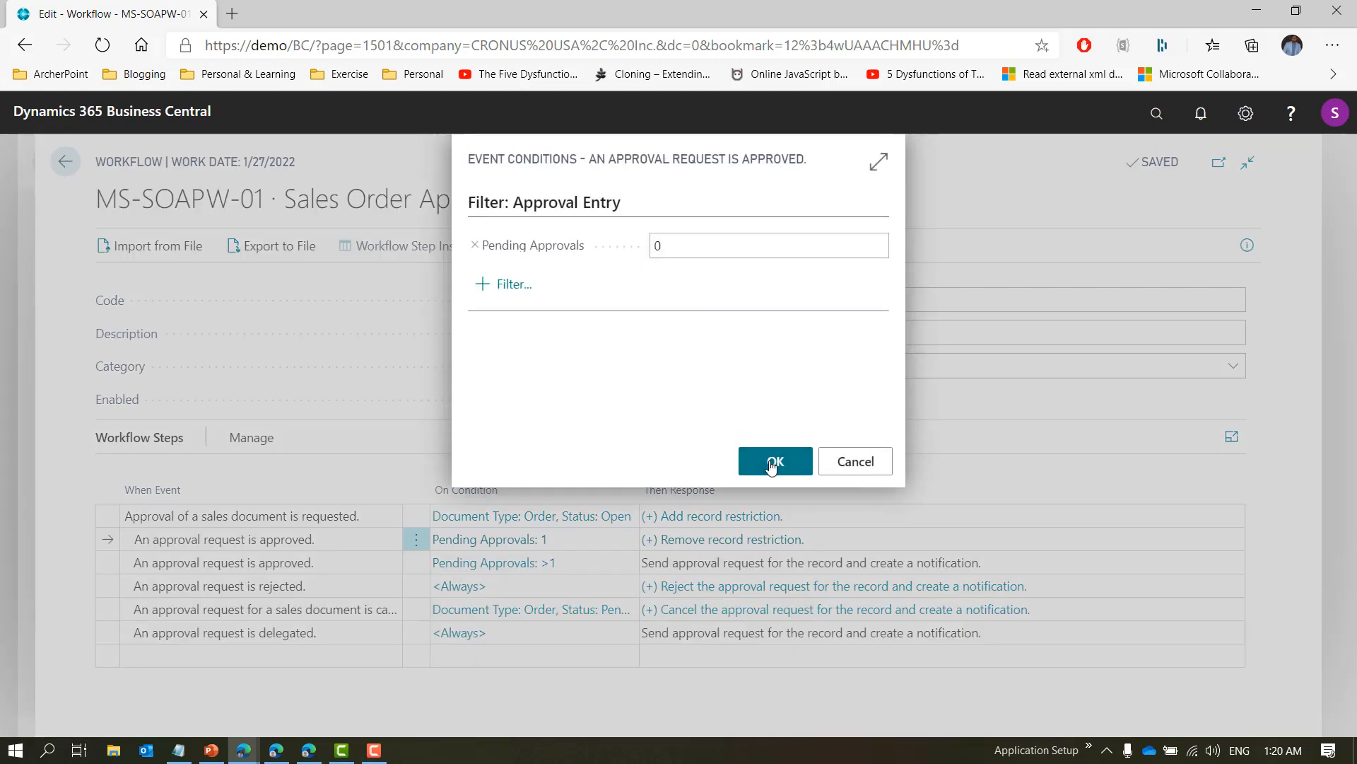
# Set the Pending Approvals condition to >0 for the approved-request event that sends the approval request and creates a notification.
pyautogui.click(599, 567)
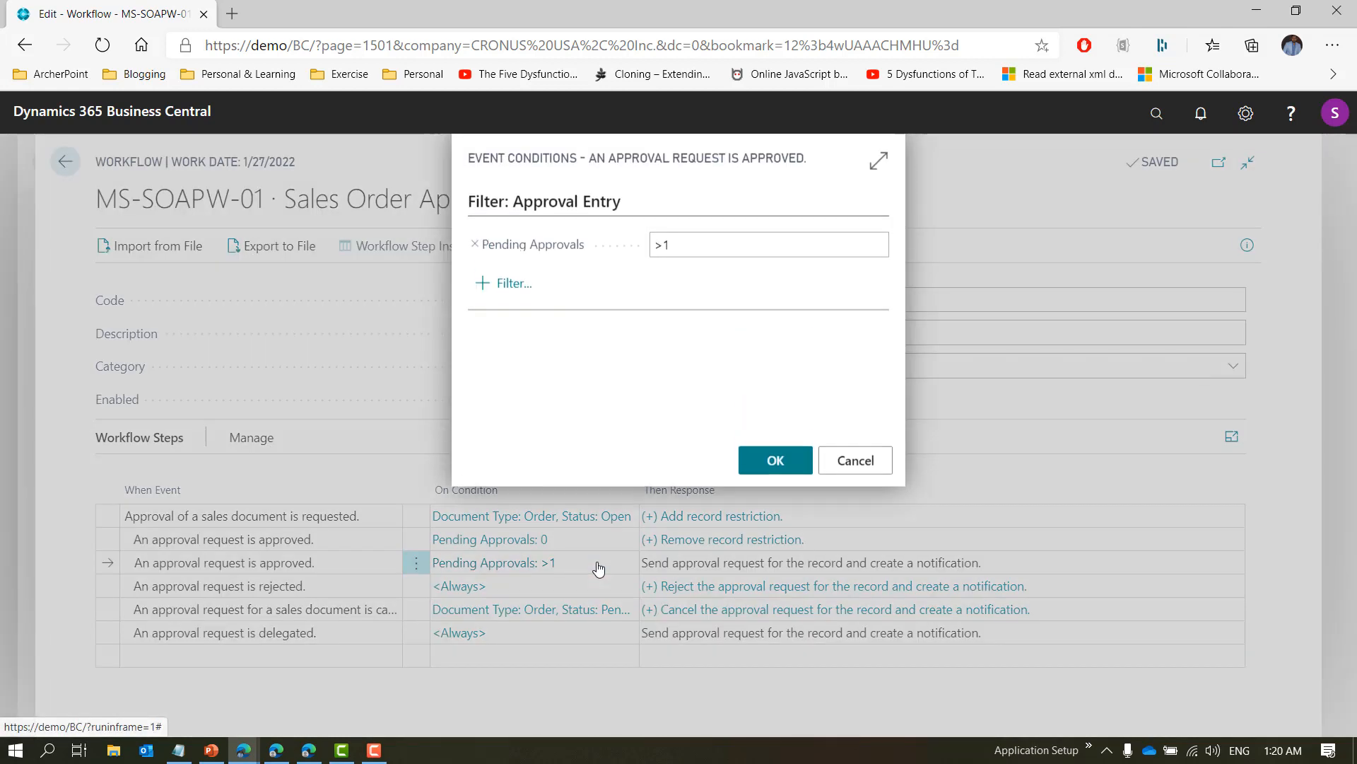
pyautogui.click(692, 252)
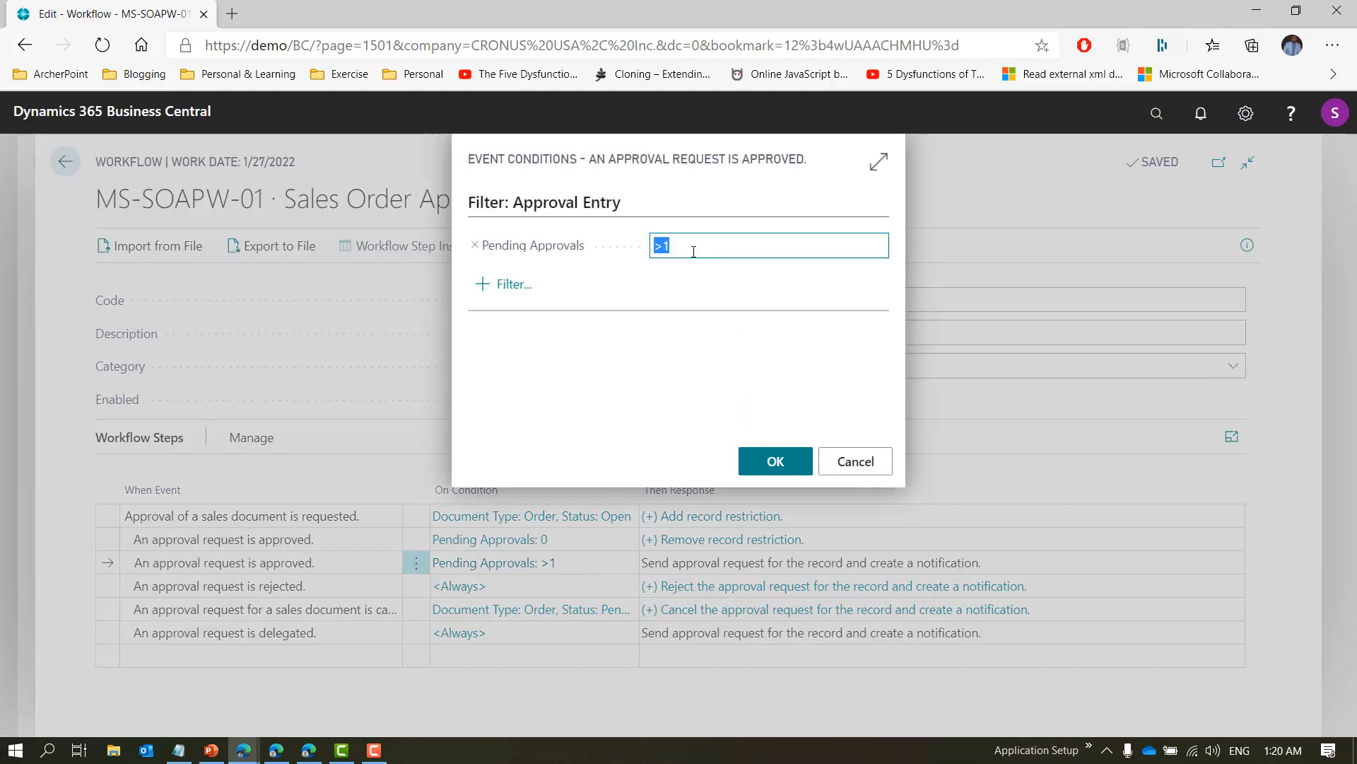
pyautogui.click(693, 252)
pyautogui.write('0')
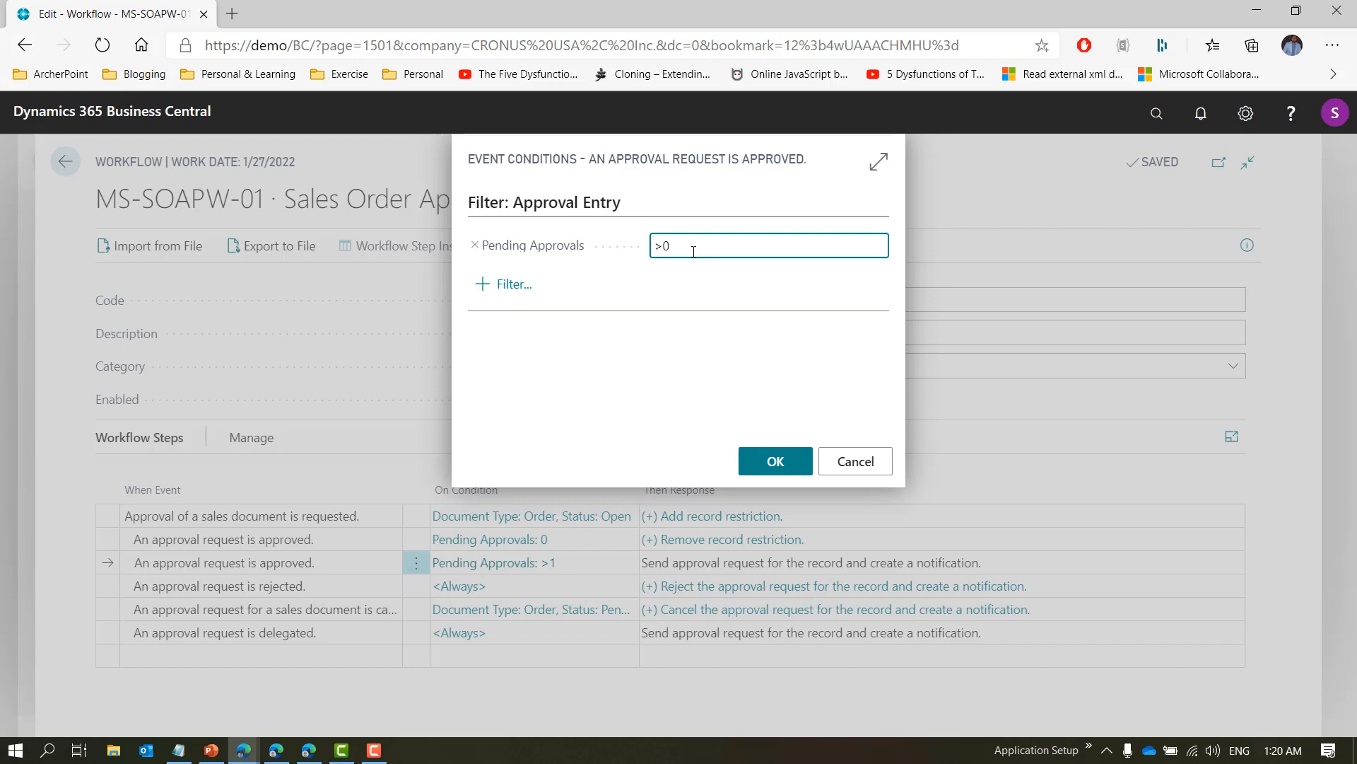
pyautogui.click(775, 460)
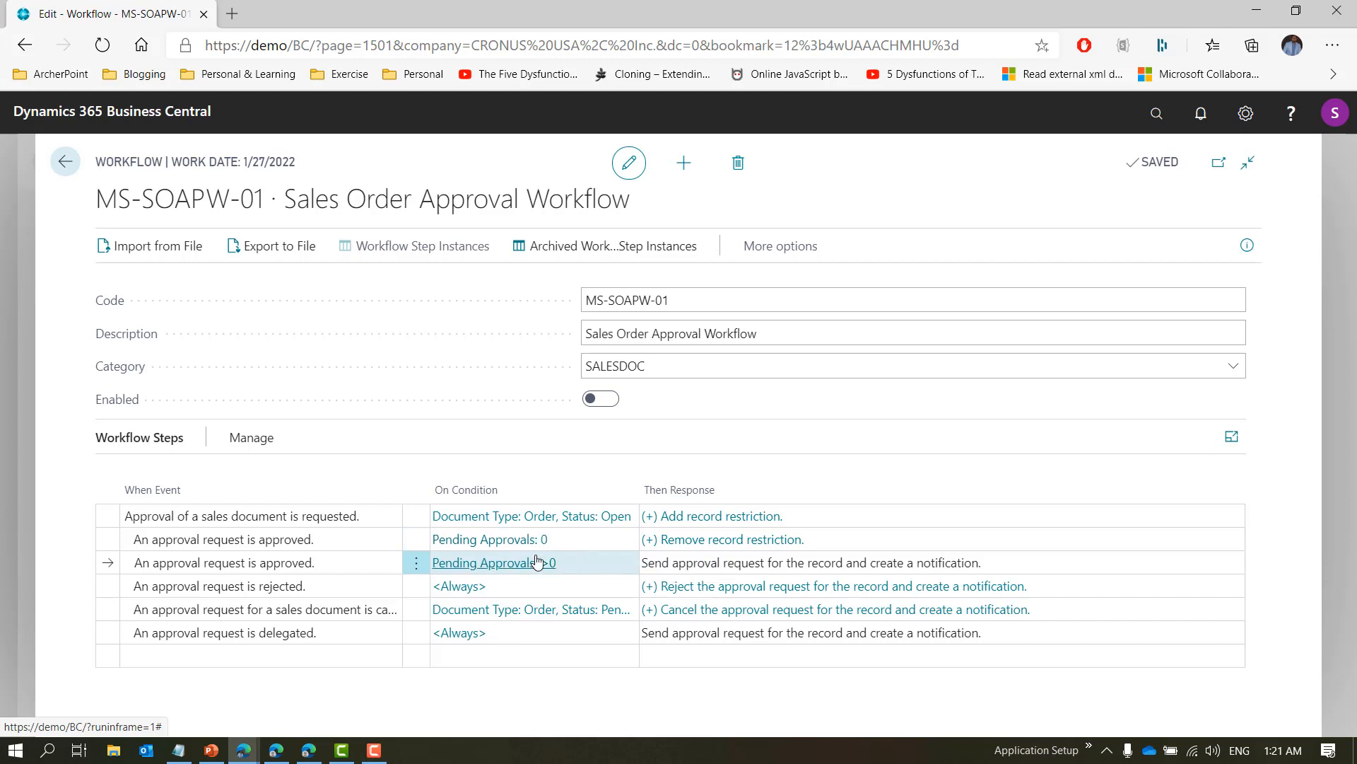
# Review the approver type and approver limit type options of the create-approval-request response for requested sales document approvals.
pyautogui.click(691, 519)
pyautogui.click(607, 297)
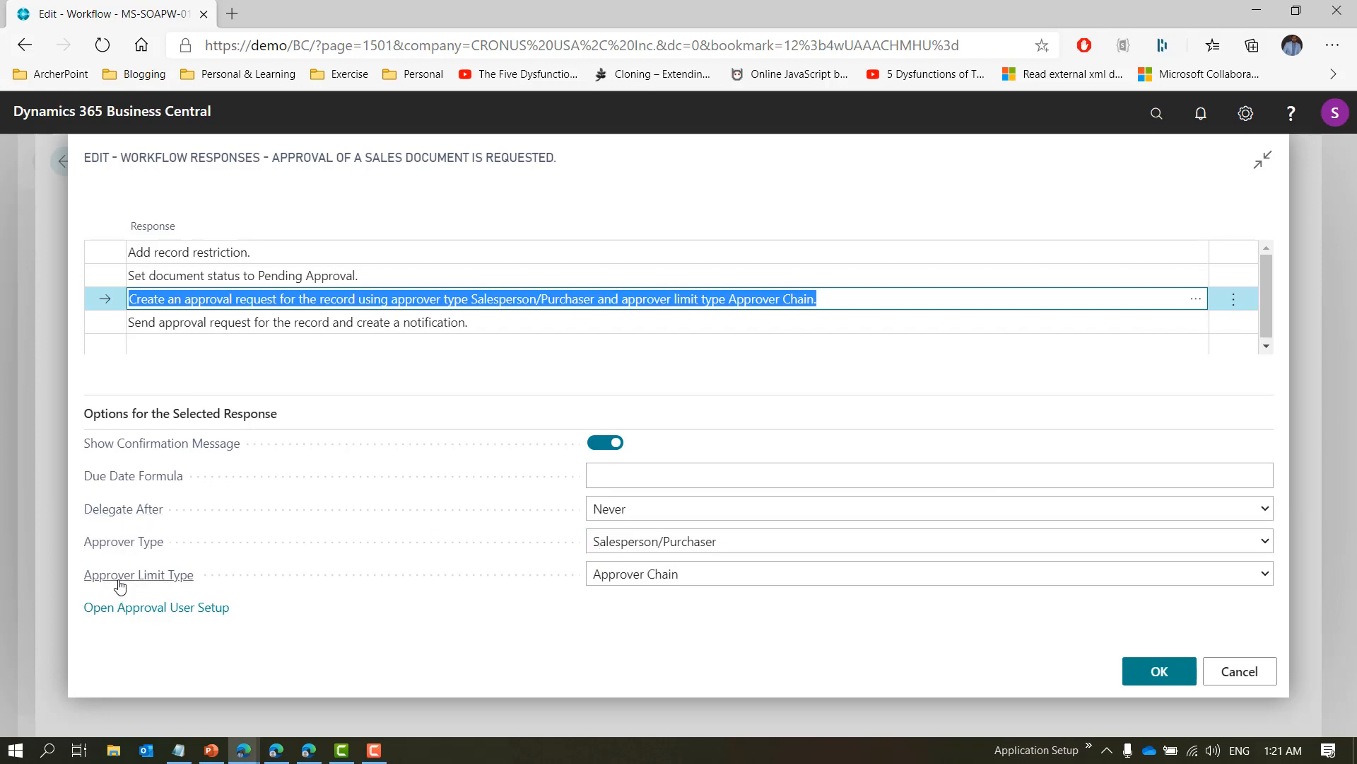
pyautogui.moveTo(119, 585)
pyautogui.click(1149, 669)
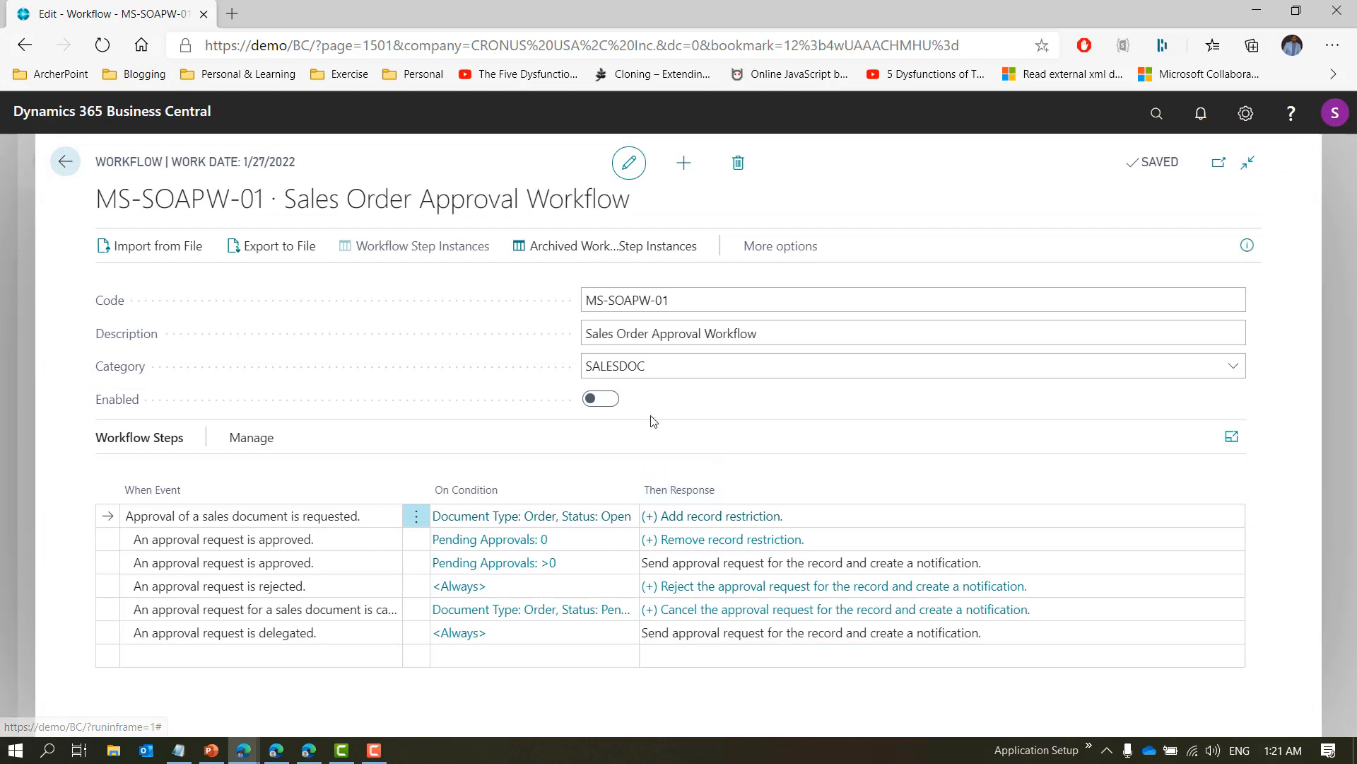
# Enable the sales order approval workflow and close the workflow pages to return to the home page.
pyautogui.click(609, 402)
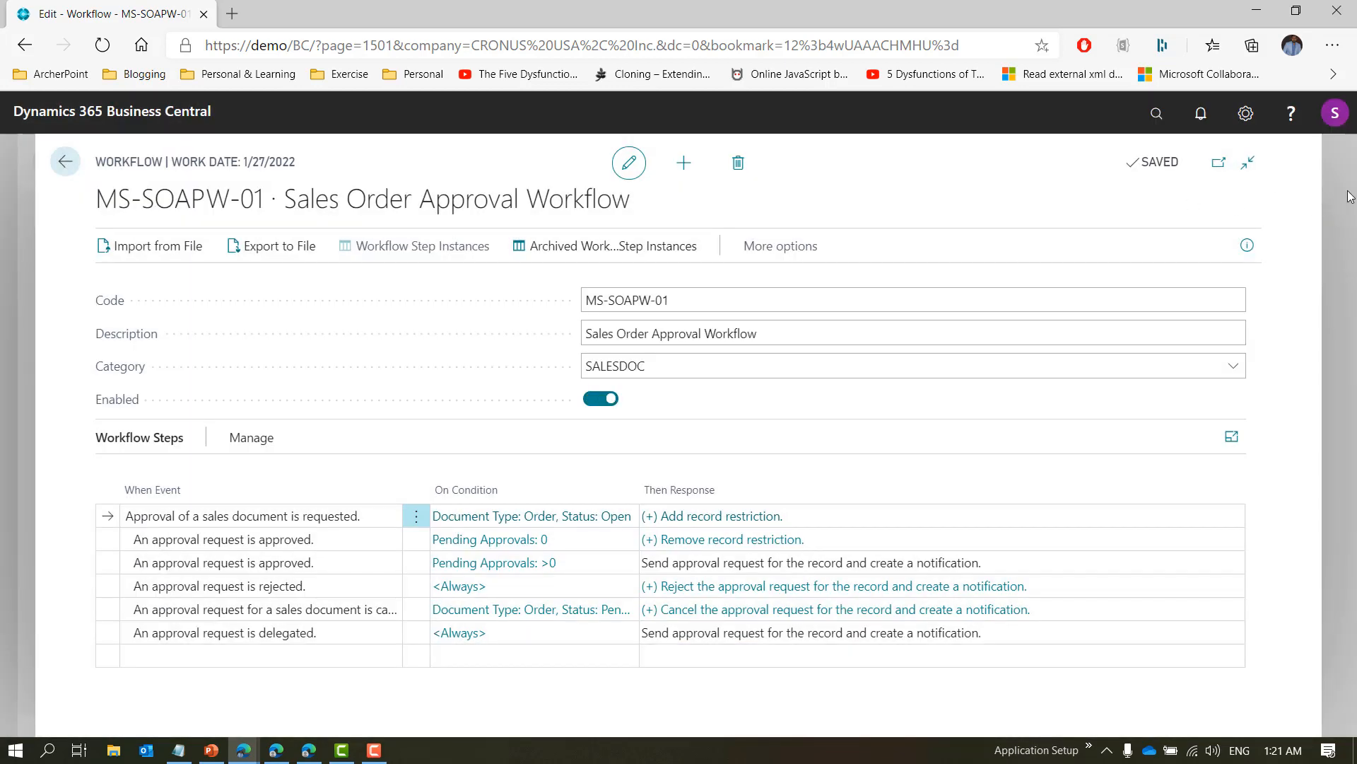
pyautogui.press('Escape')
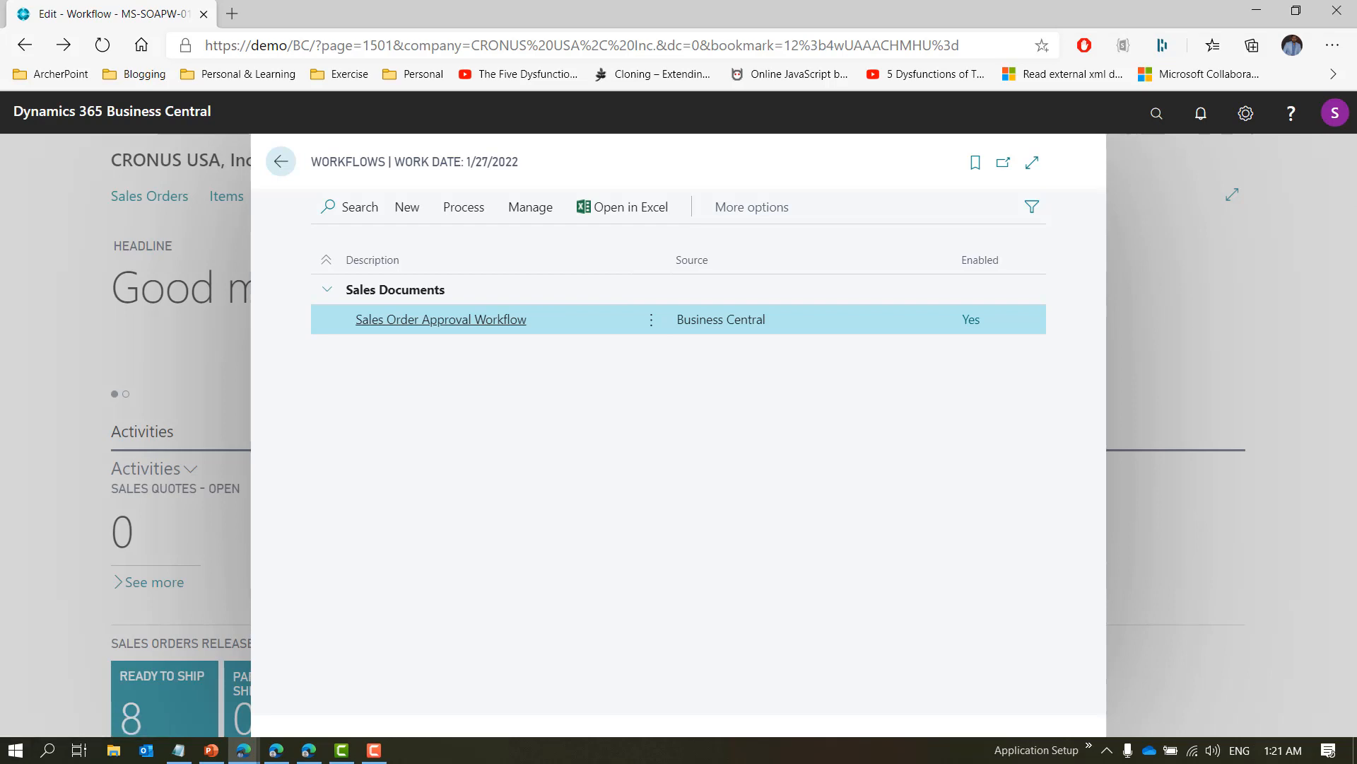
pyautogui.hotkey('alt', 'Tab')
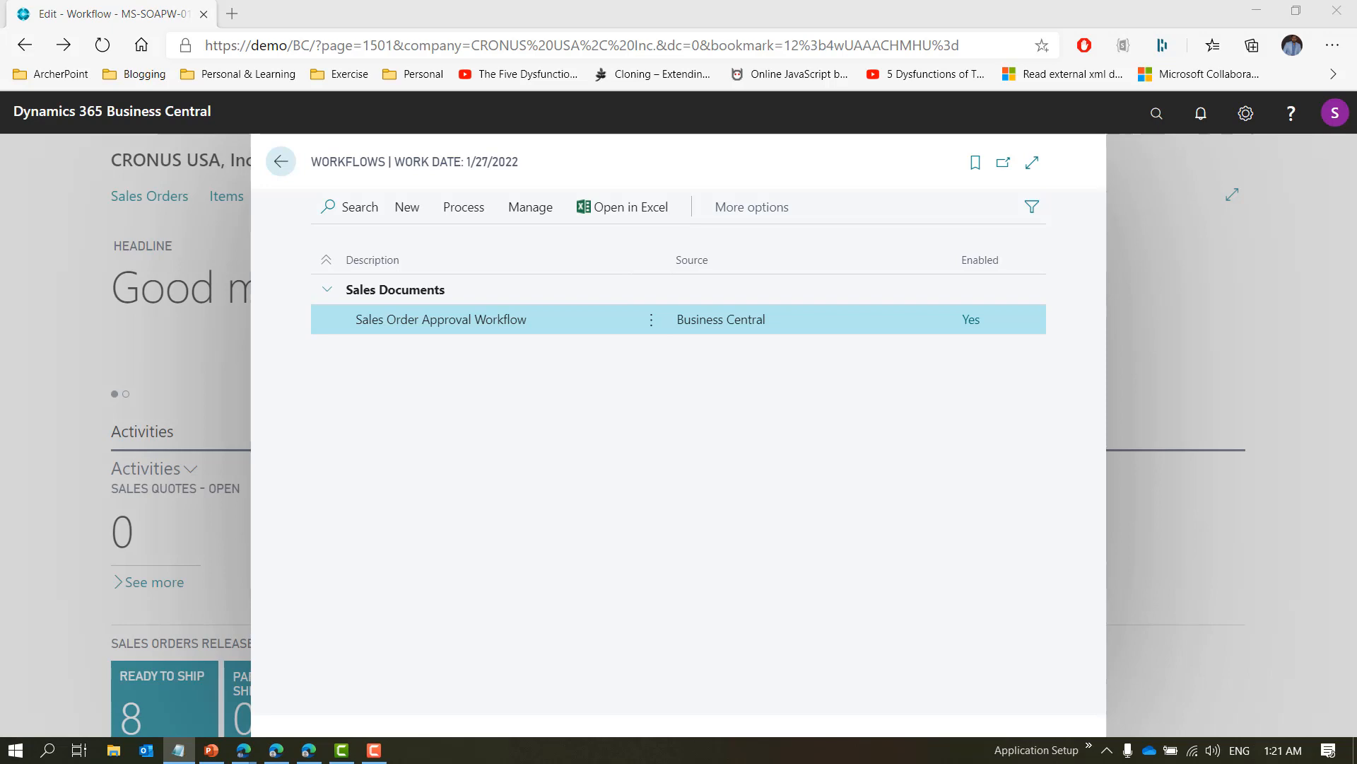
pyautogui.click(1245, 372)
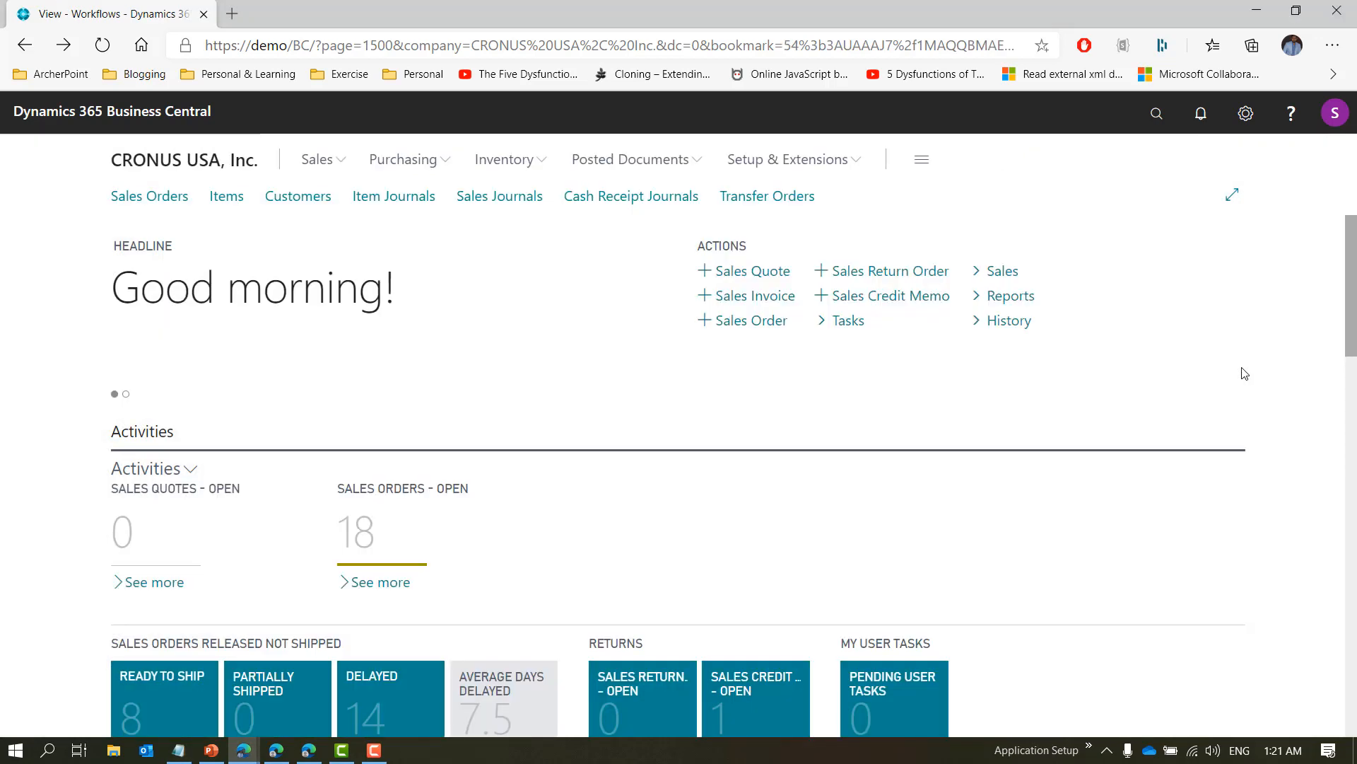
# Search for "approval user" and open the Approval User Setup page.
pyautogui.click(1157, 115)
pyautogui.write('approved')
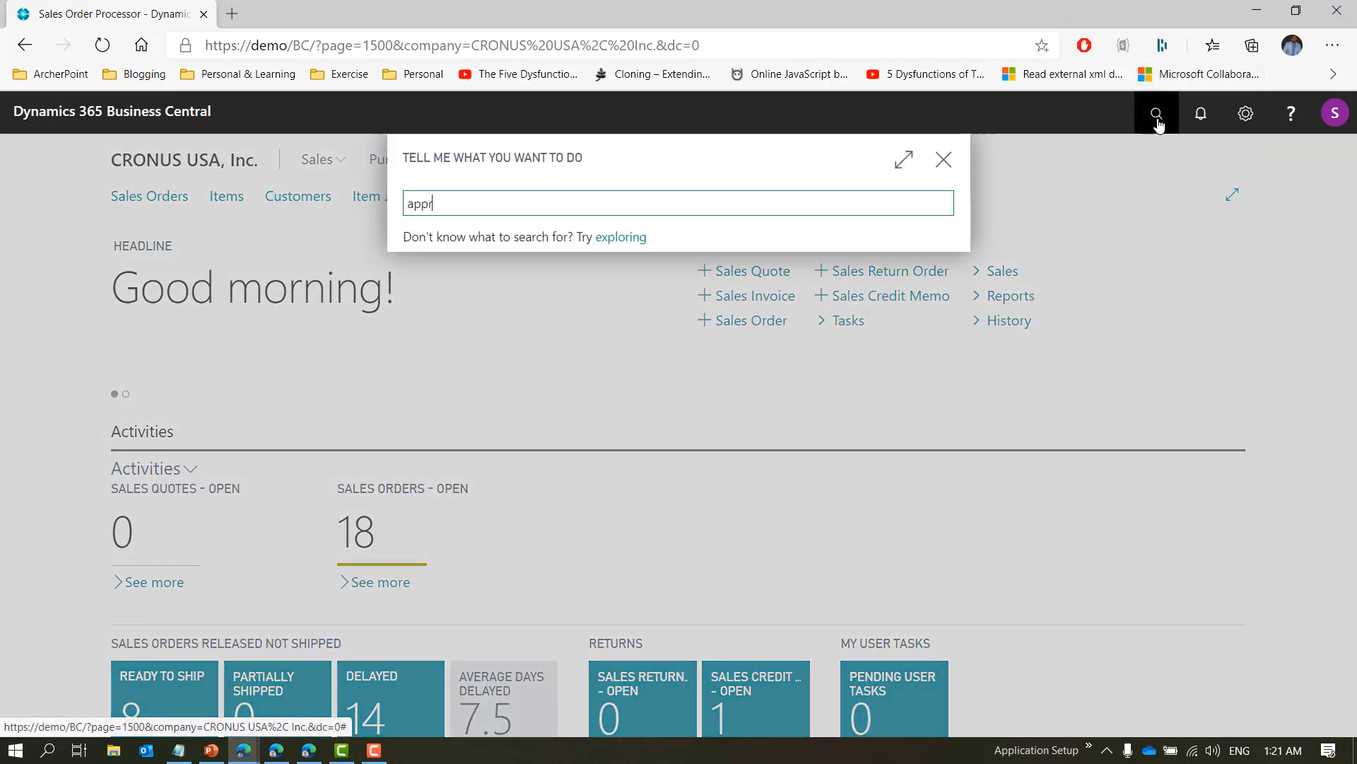
pyautogui.press('BackSpace')
pyautogui.press('BackSpace')
pyautogui.write('al wor')
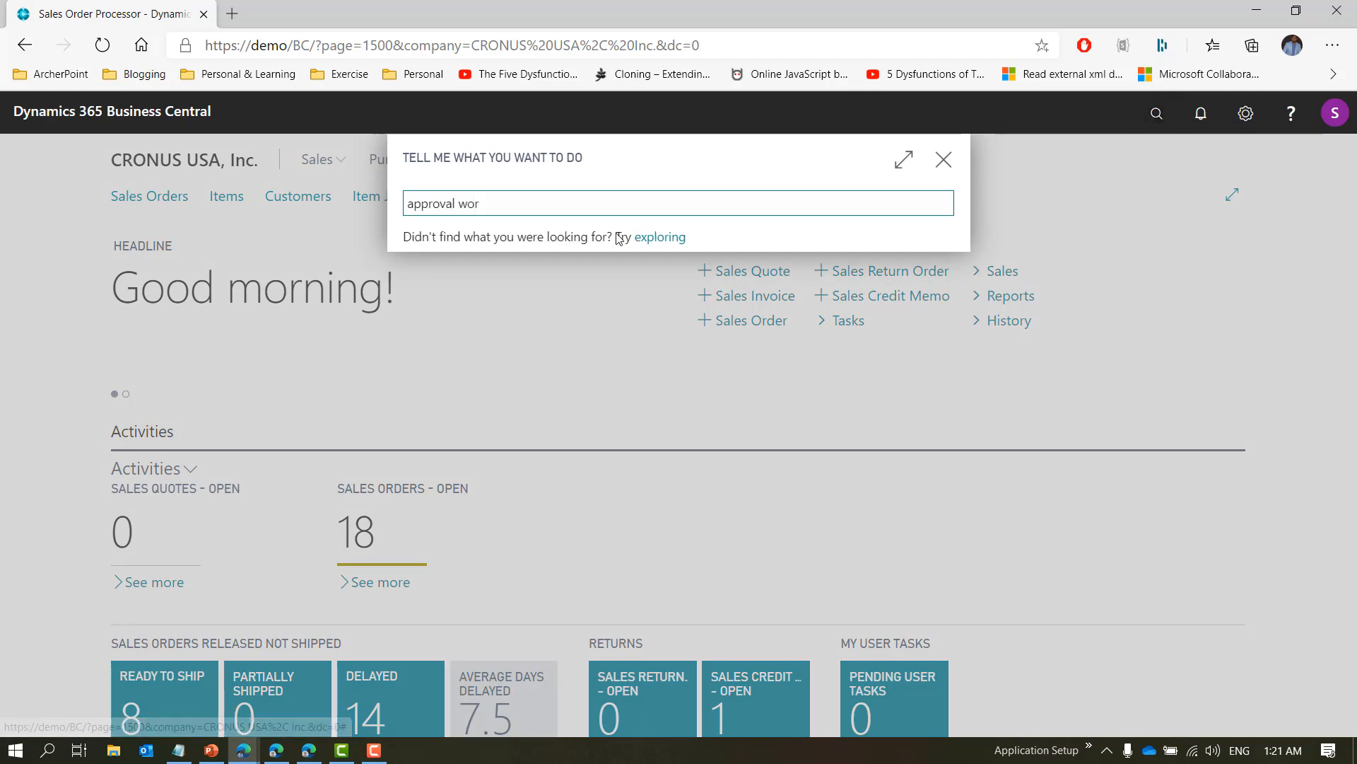
pyautogui.press('BackSpace')
pyautogui.press('BackSpace')
pyautogui.press('BackSpace')
pyautogui.write('user')
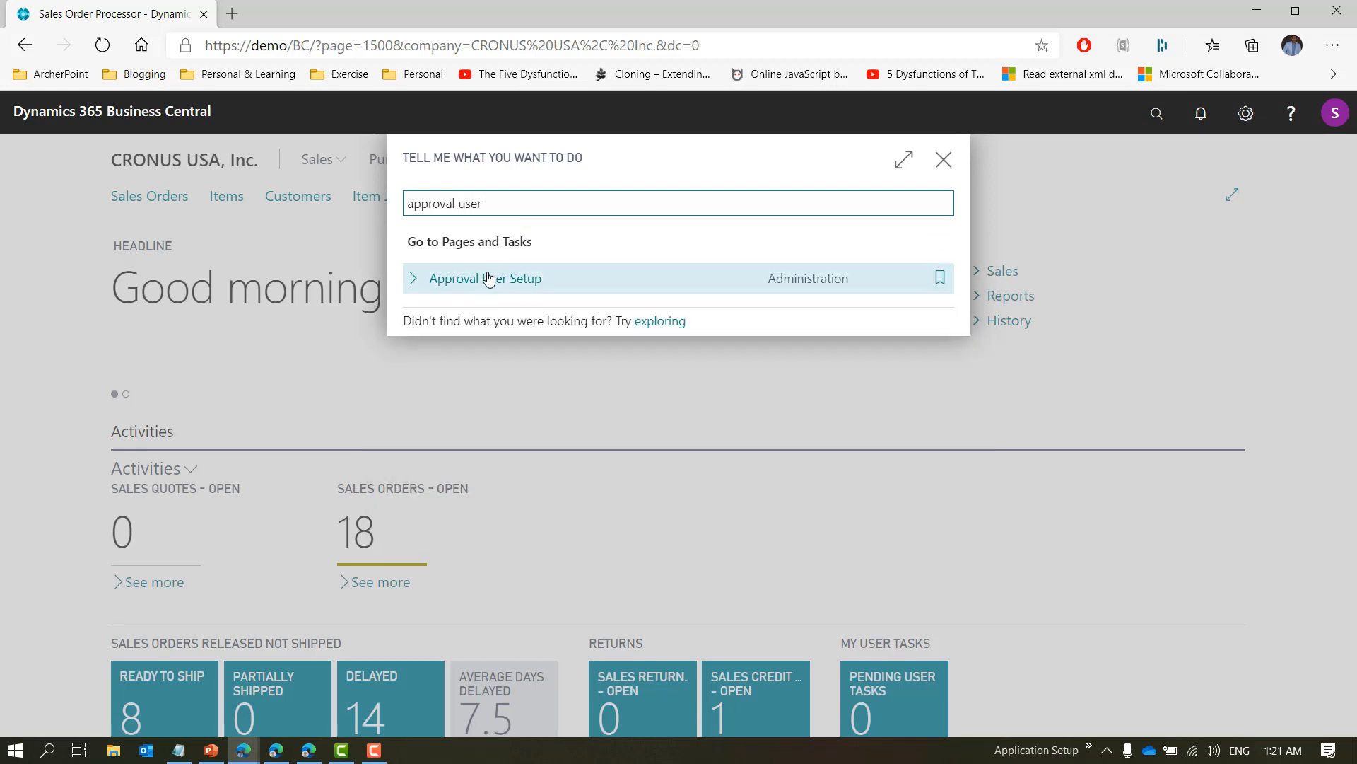
pyautogui.click(491, 277)
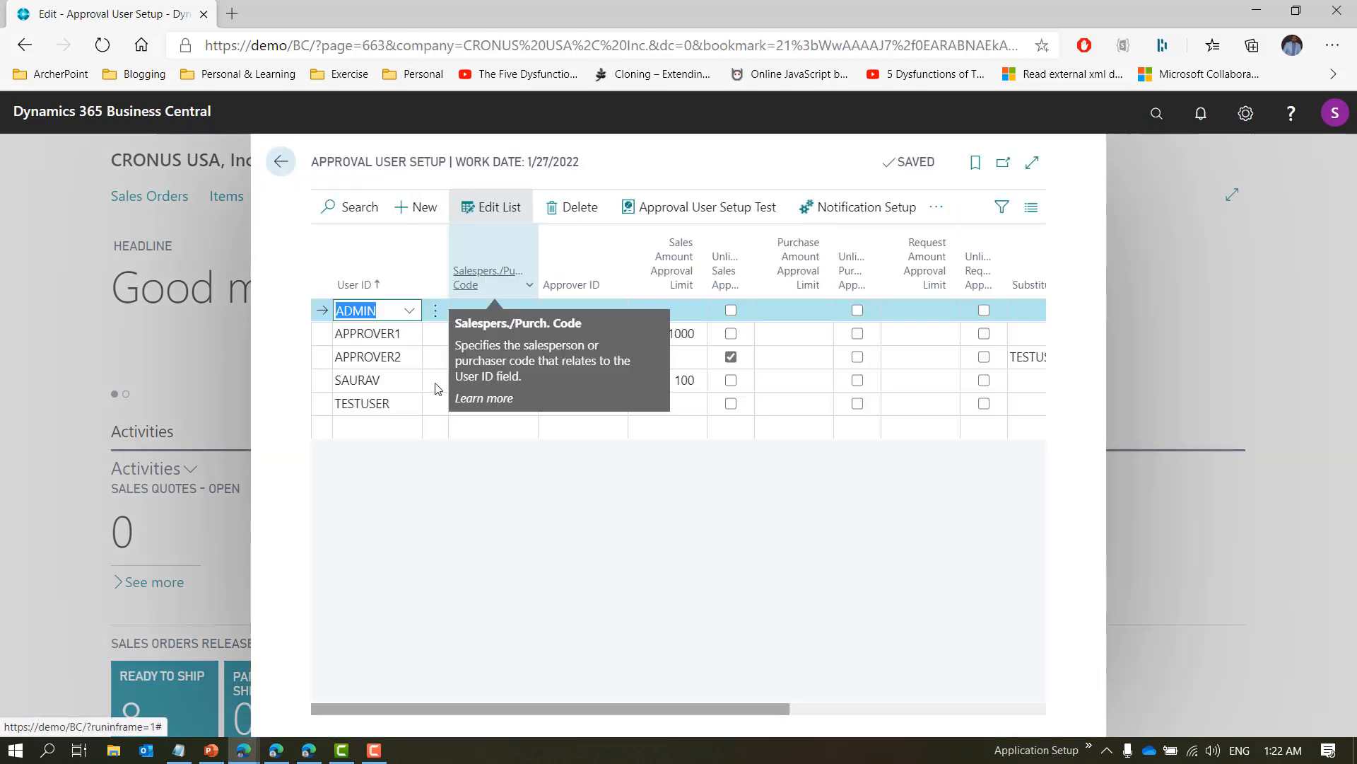
# Review the approver and sales limit rows for the approval users, and expand the setup page to show more columns.
pyautogui.click(316, 386)
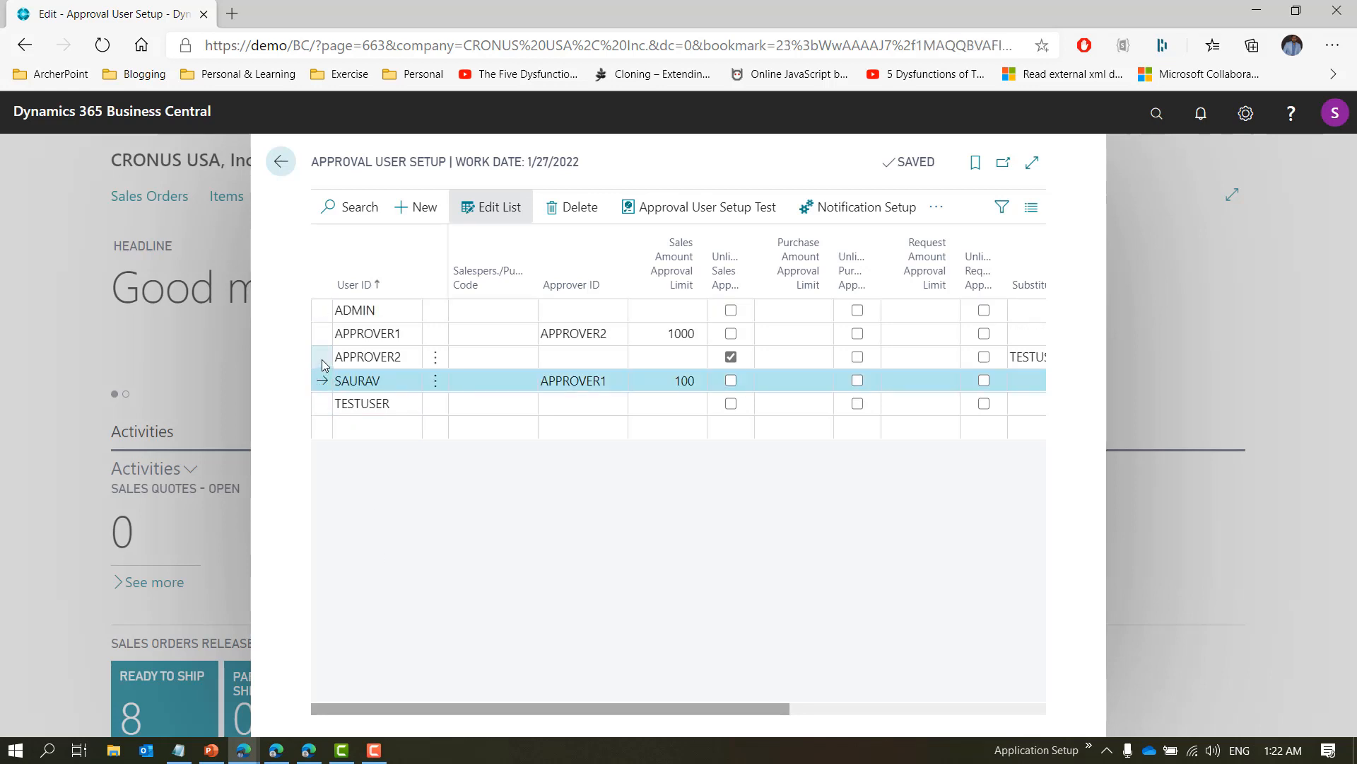
pyautogui.click(322, 360)
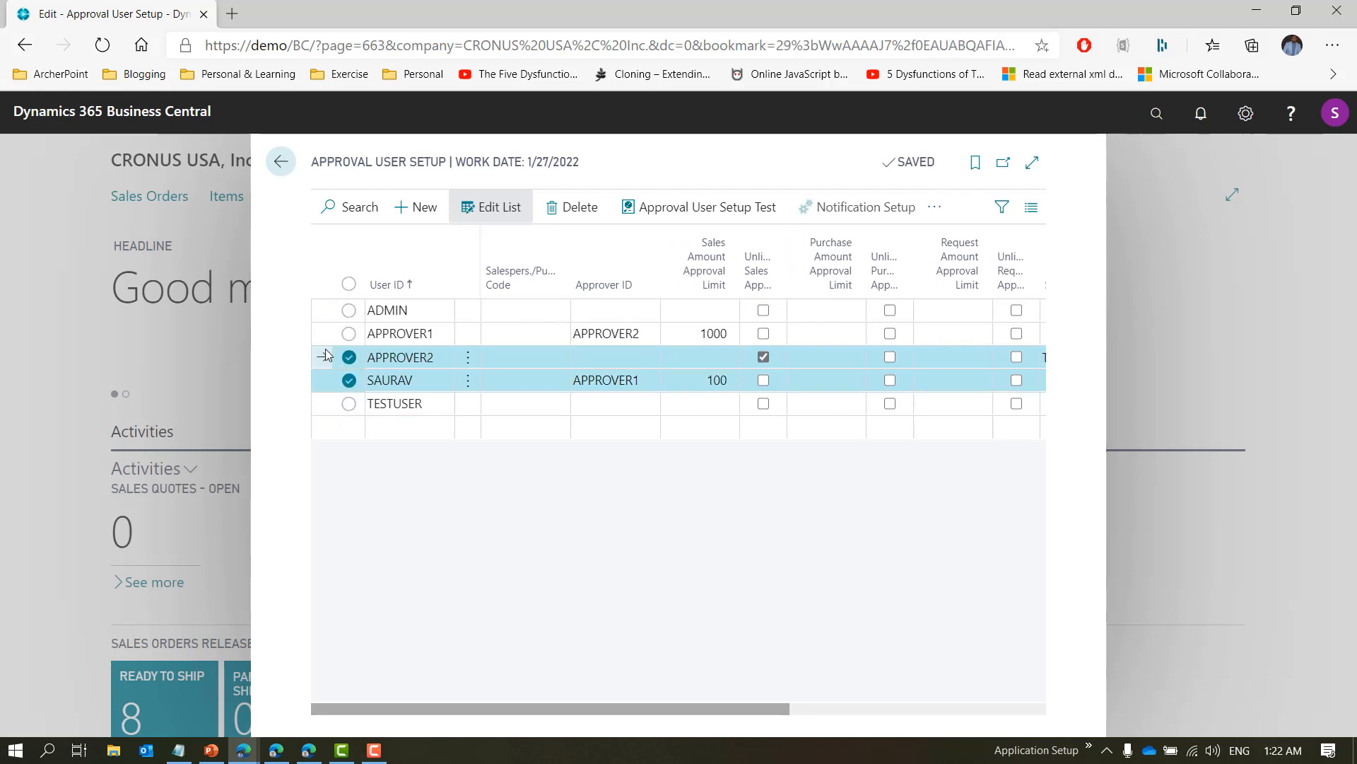
pyautogui.click(325, 334)
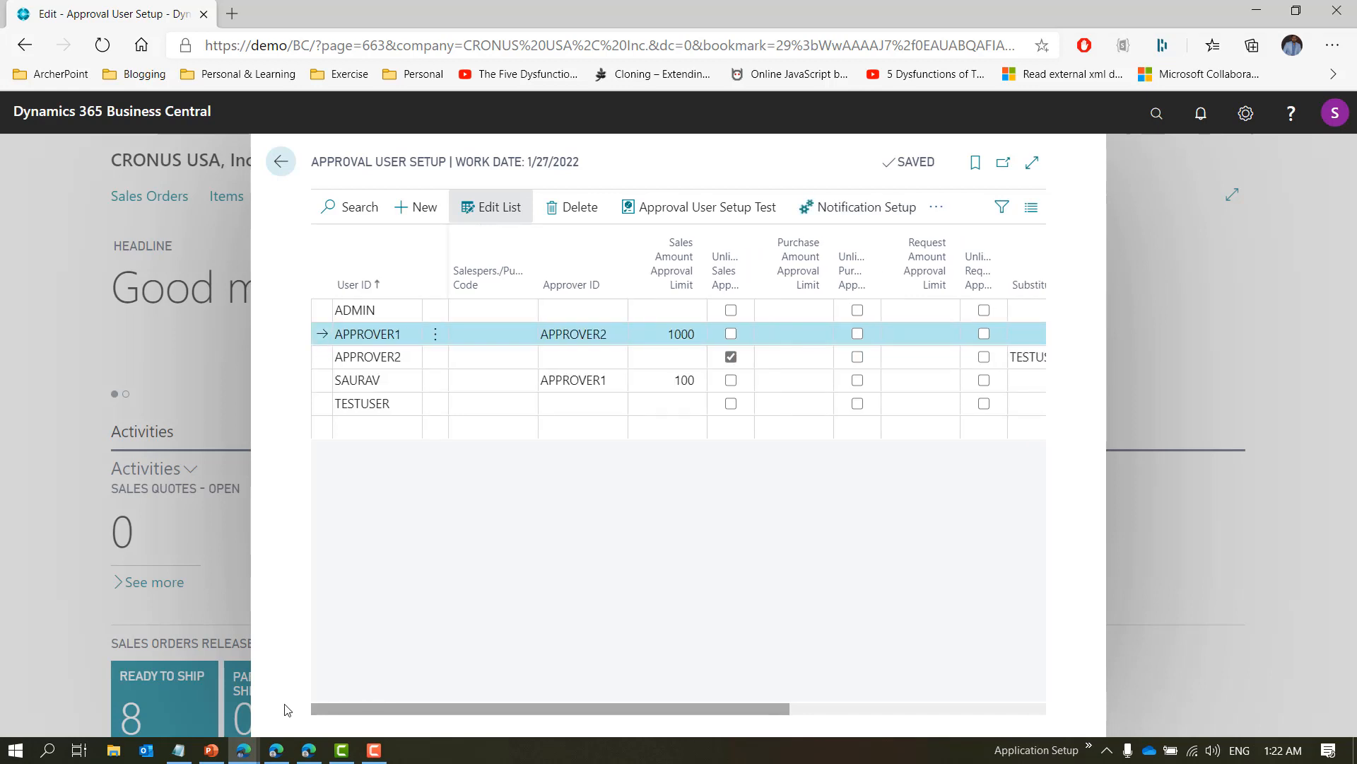
pyautogui.click(1030, 162)
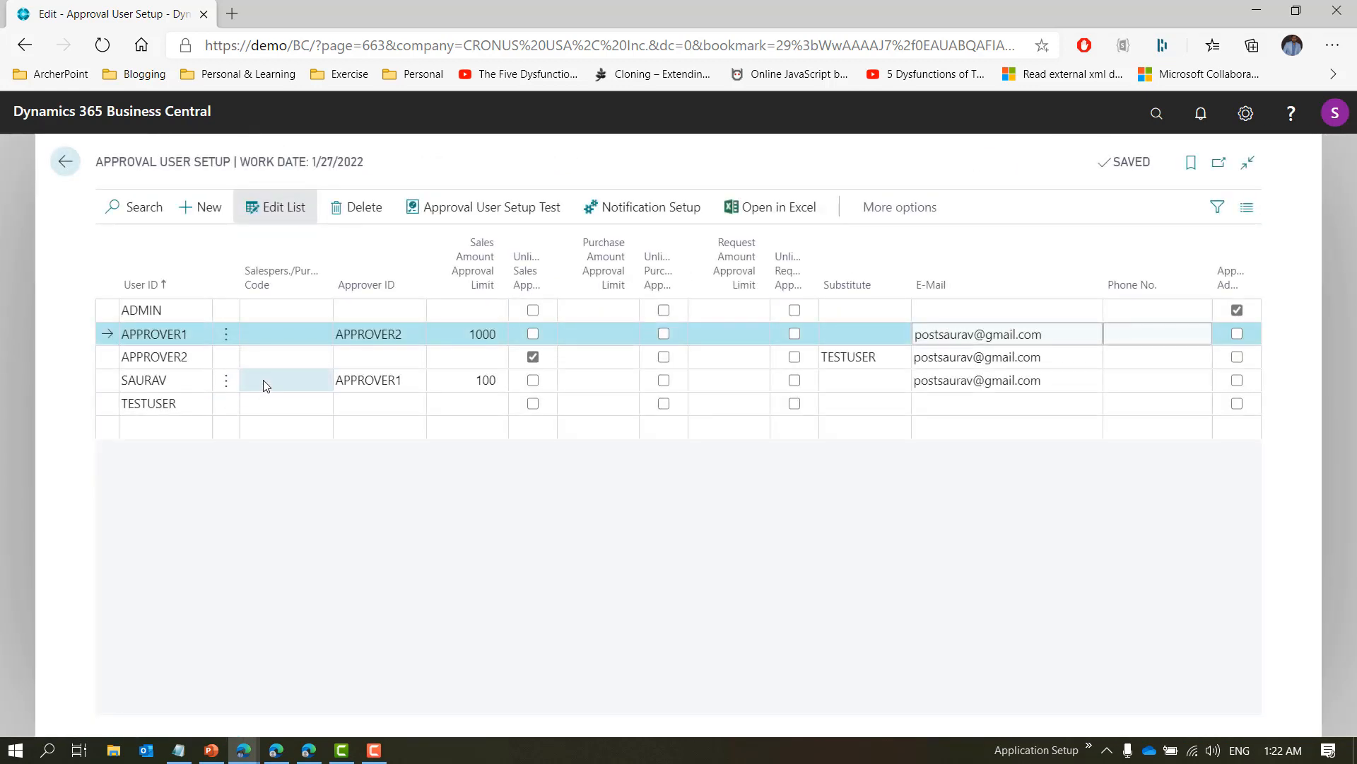
# Assign salesperson/purchaser code AH to the user whose approver is APPROVER1.
pyautogui.click(263, 380)
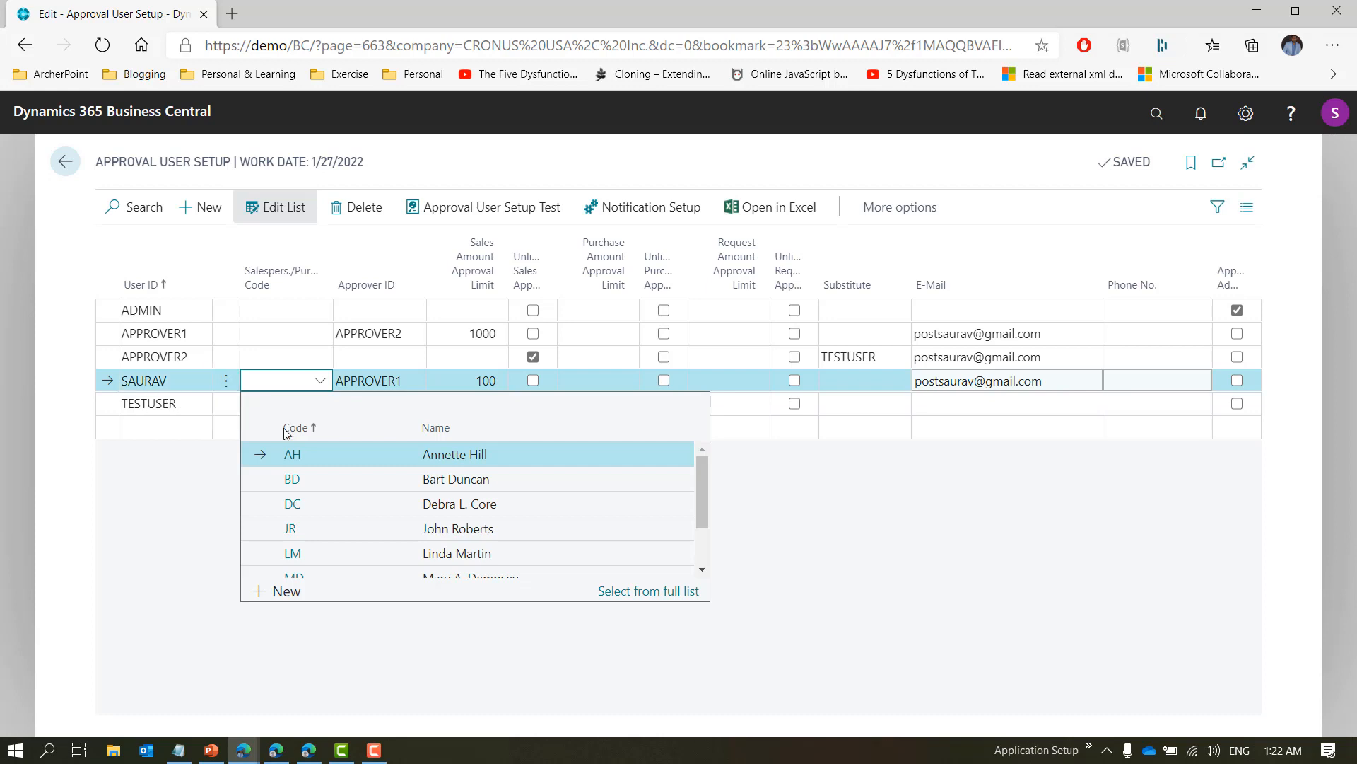
pyautogui.click(295, 460)
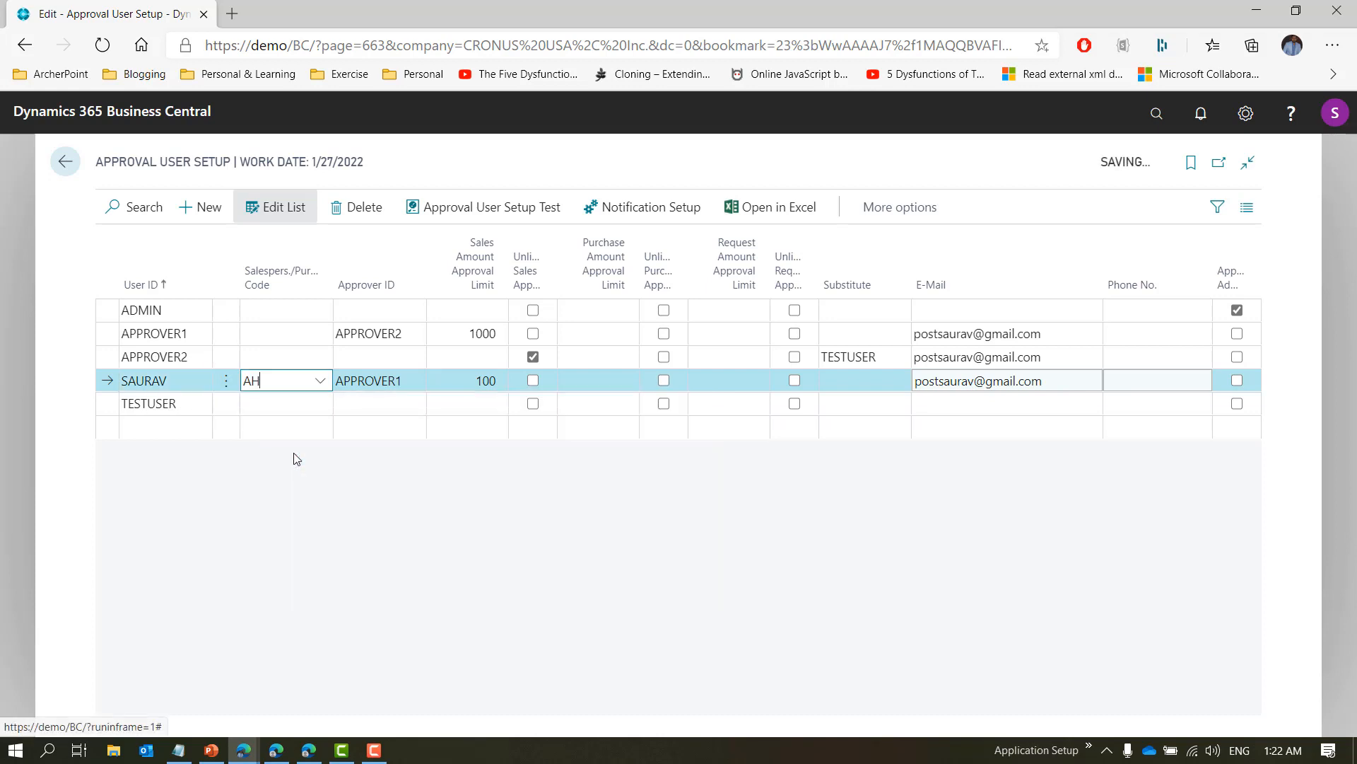
pyautogui.press('Tab')
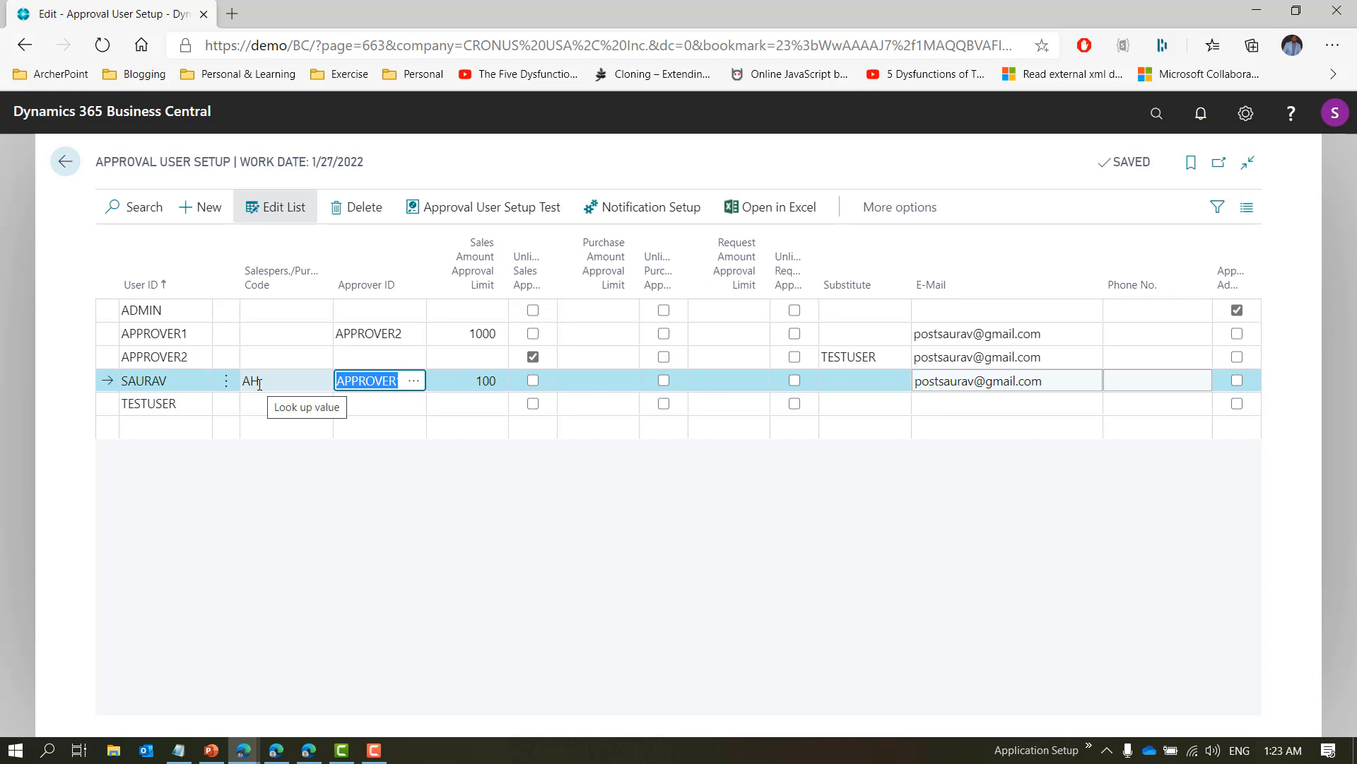
pyautogui.press('Tab')
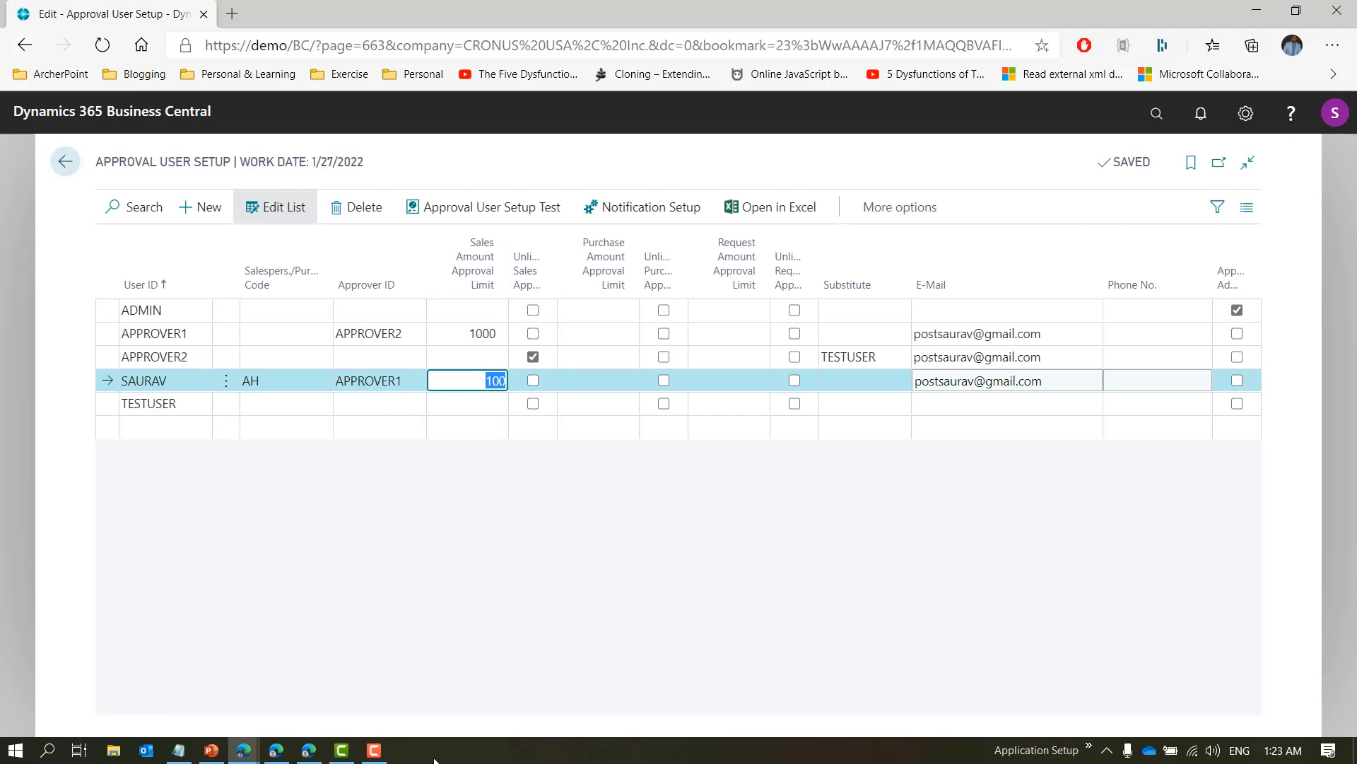
# Switch to the PowerPoint slide and fill the first approver table row with the user's first name, Approver 1 and approval limit 1000.
pyautogui.click(214, 748)
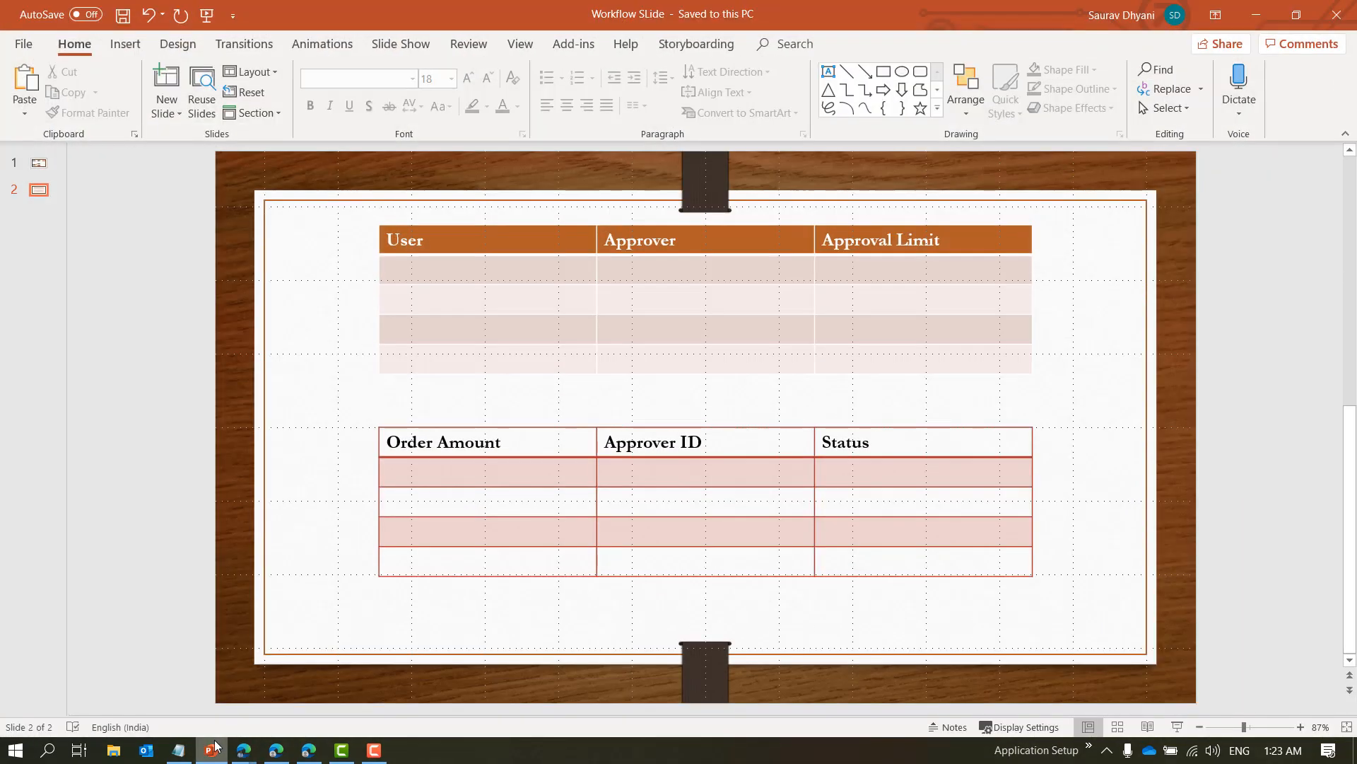
pyautogui.click(508, 276)
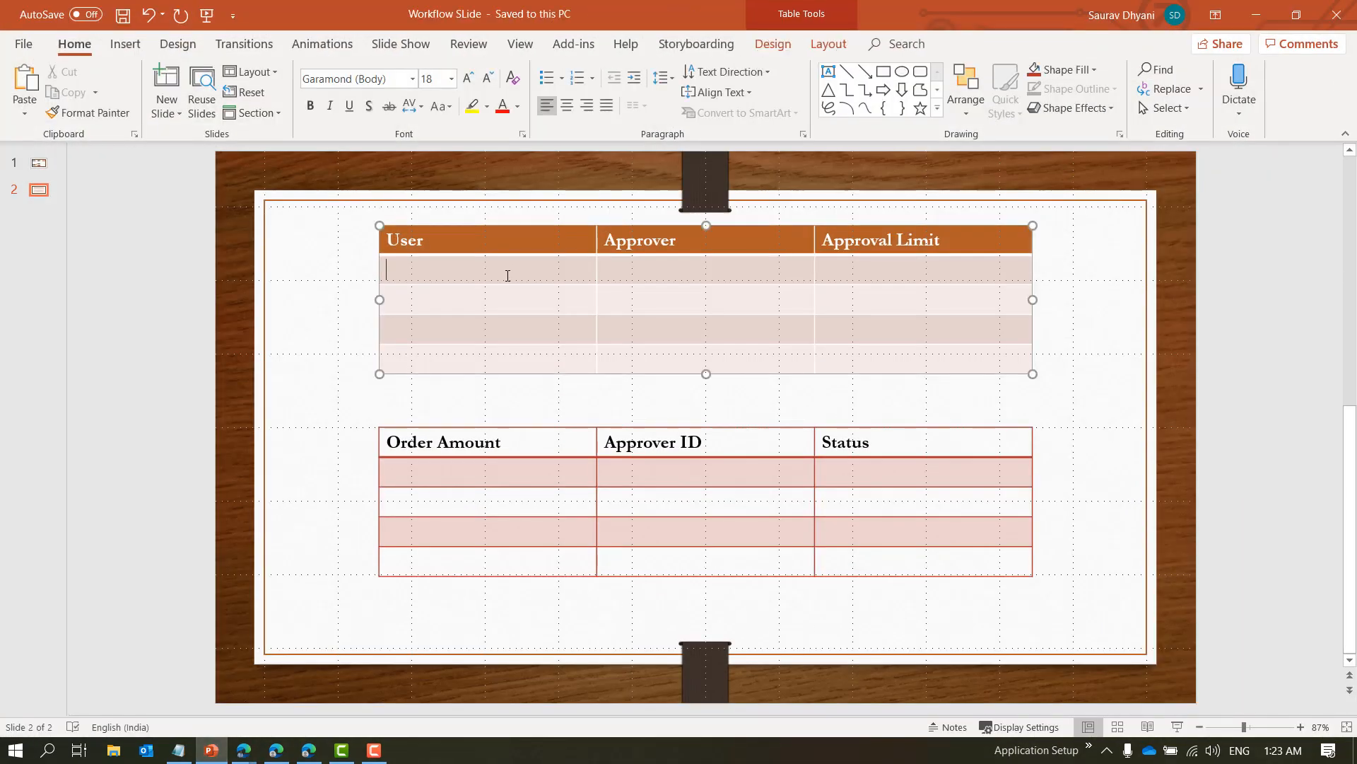
pyautogui.write('Saurav')
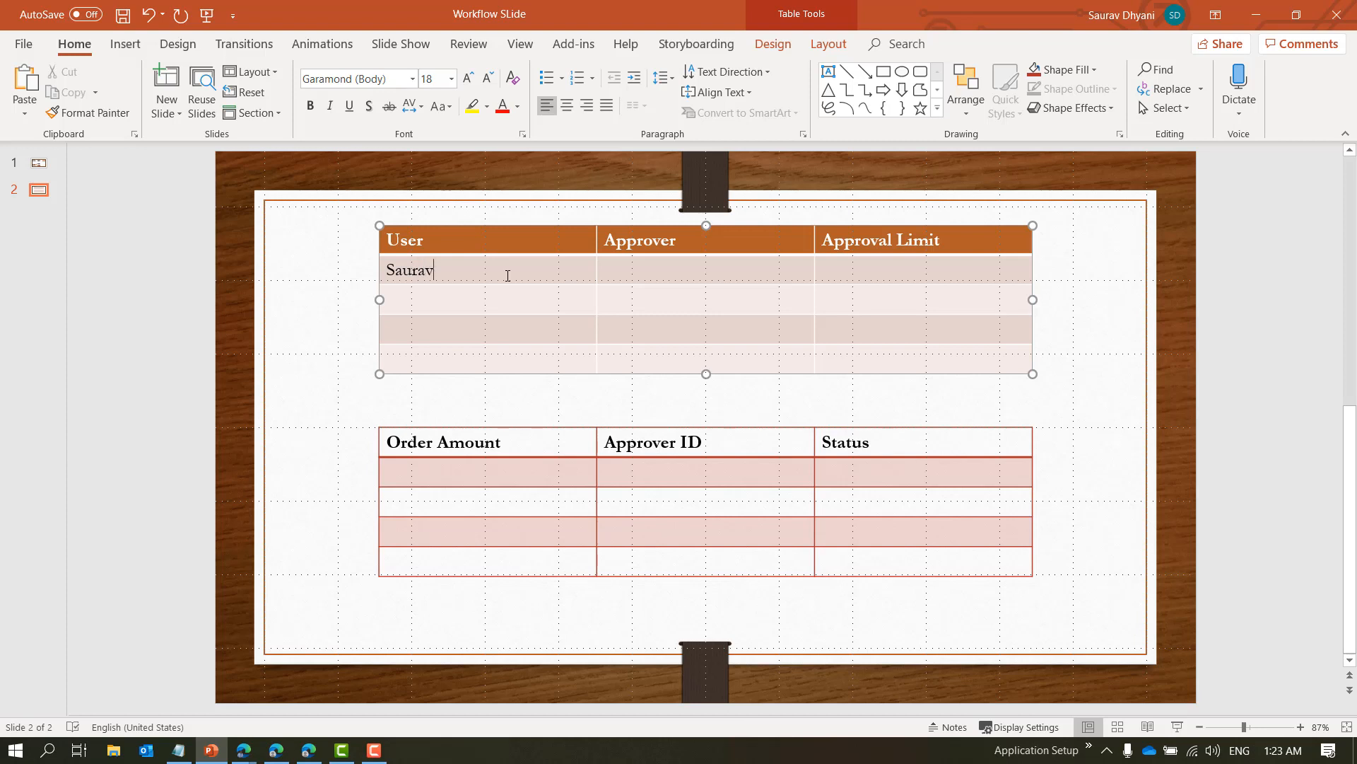
pyautogui.click(647, 274)
pyautogui.write('Approver 1')
pyautogui.click(857, 267)
pyautogui.write('1')
pyautogui.press('BackSpace')
pyautogui.write('1000')
pyautogui.doubleClick(858, 268)
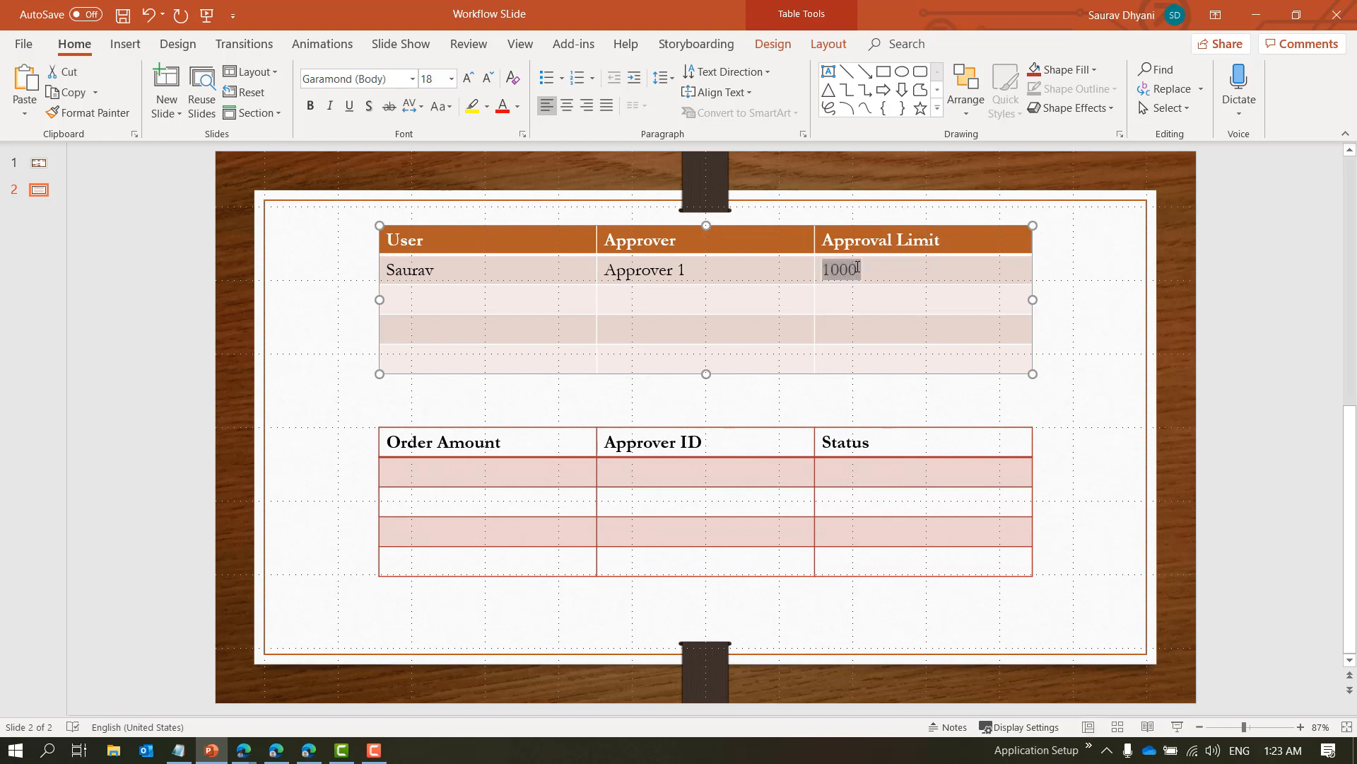
# Back in Business Central, set the sales amount approval limit to 1000 for the AH user and 2000 for APPROVER1.
pyautogui.hotkey('alt', 'Tab')
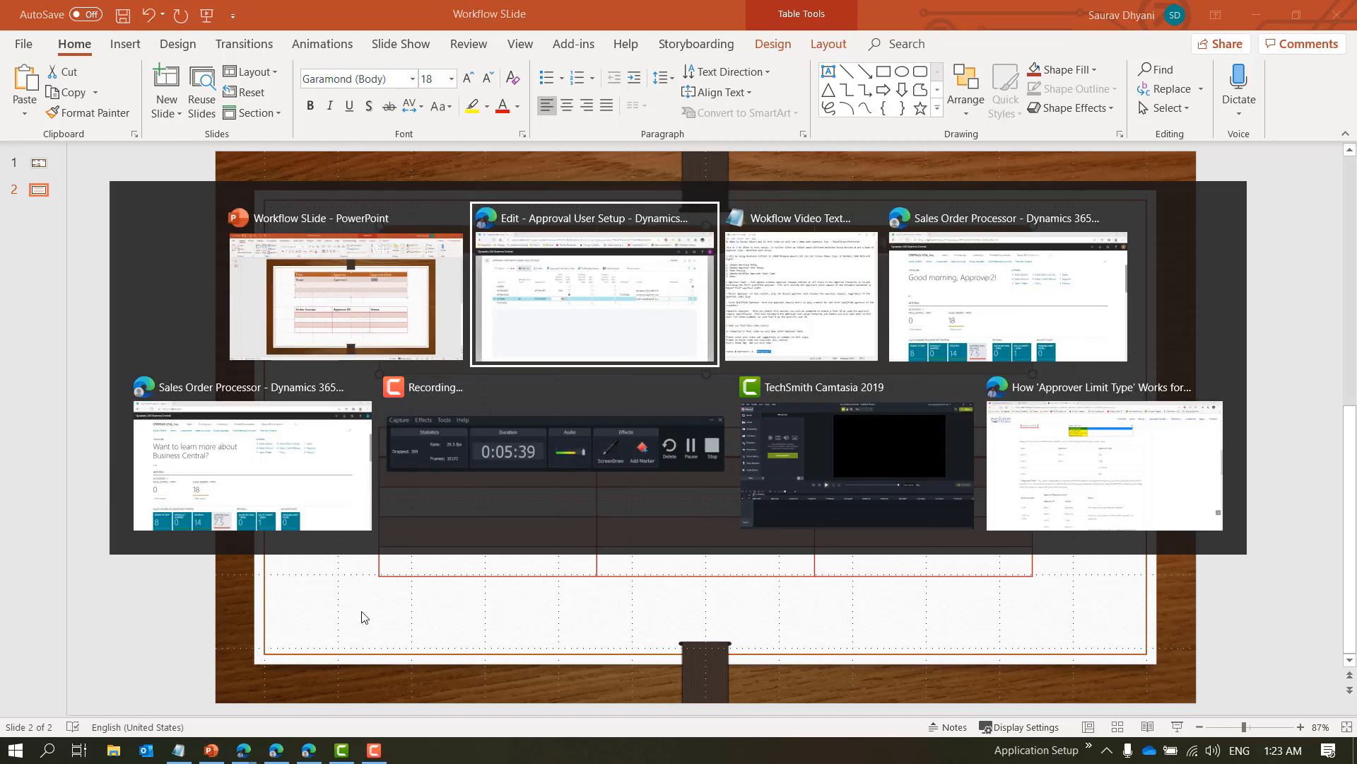
pyautogui.press('Tab')
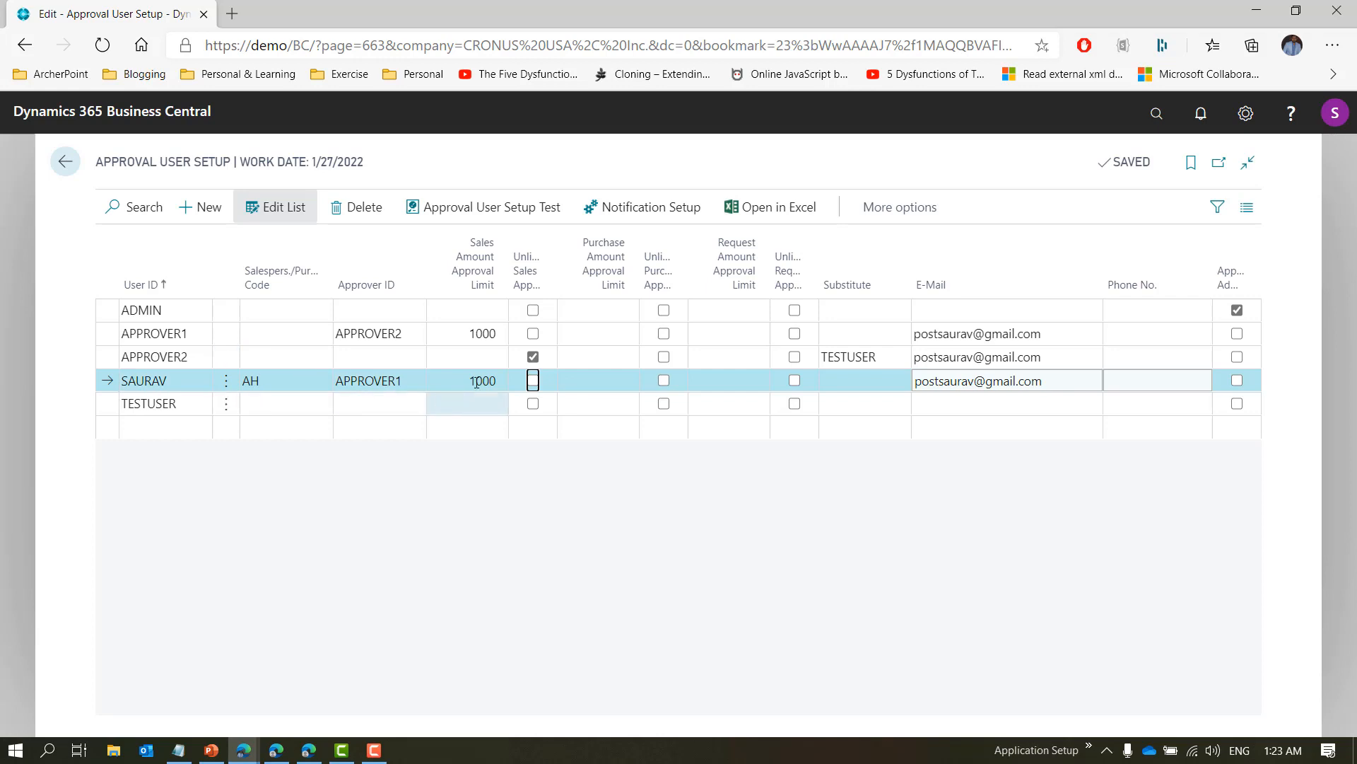
pyautogui.click(152, 341)
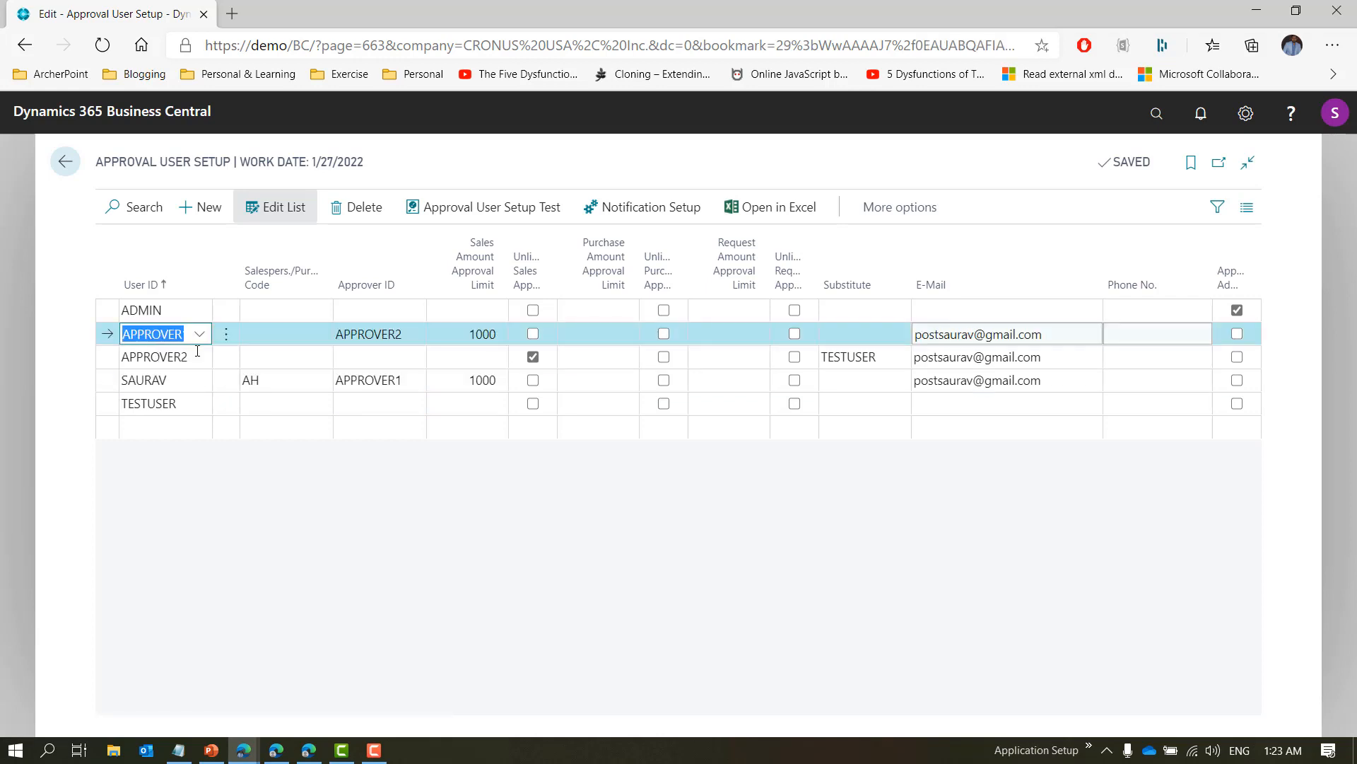
pyautogui.press('Tab')
pyautogui.press('Tab')
pyautogui.press('Tab')
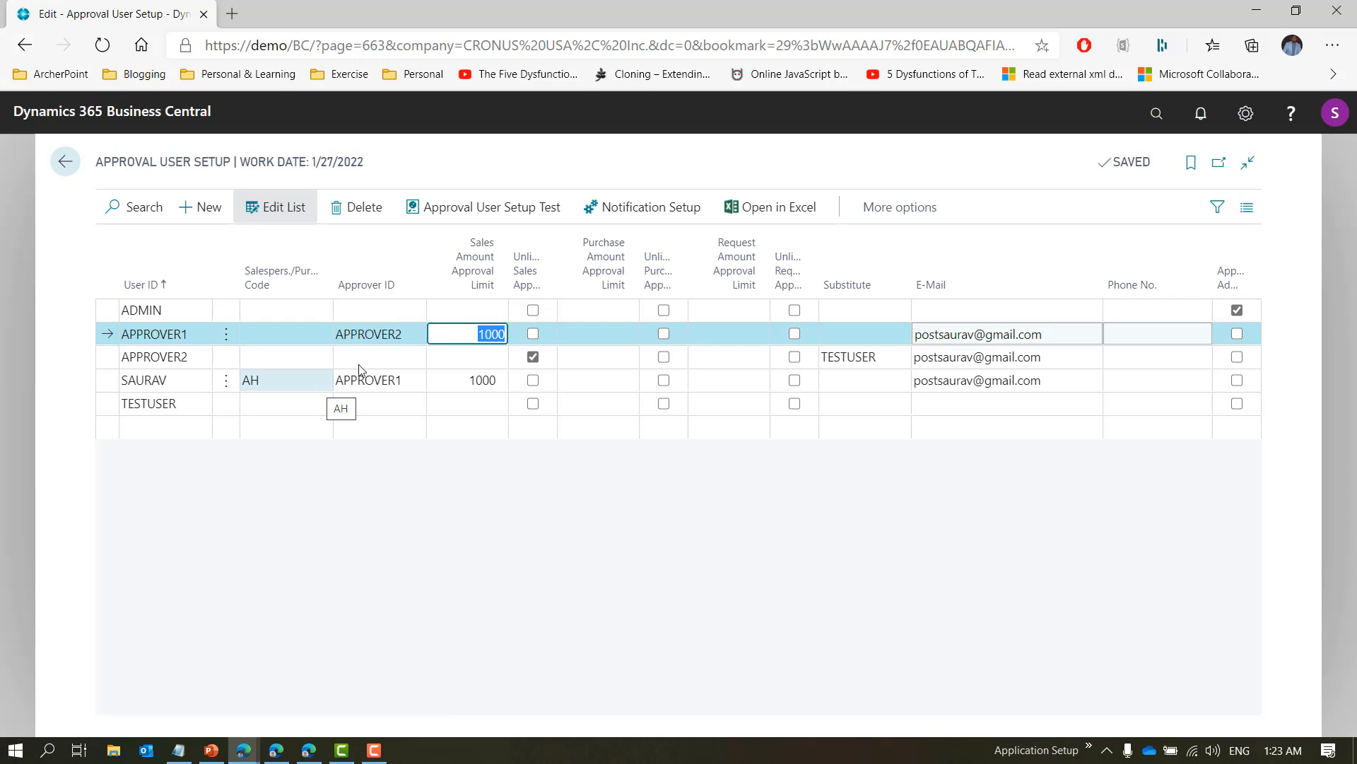
pyautogui.hotkey('shift', 'Tab')
pyautogui.press('Tab')
pyautogui.press('Right')
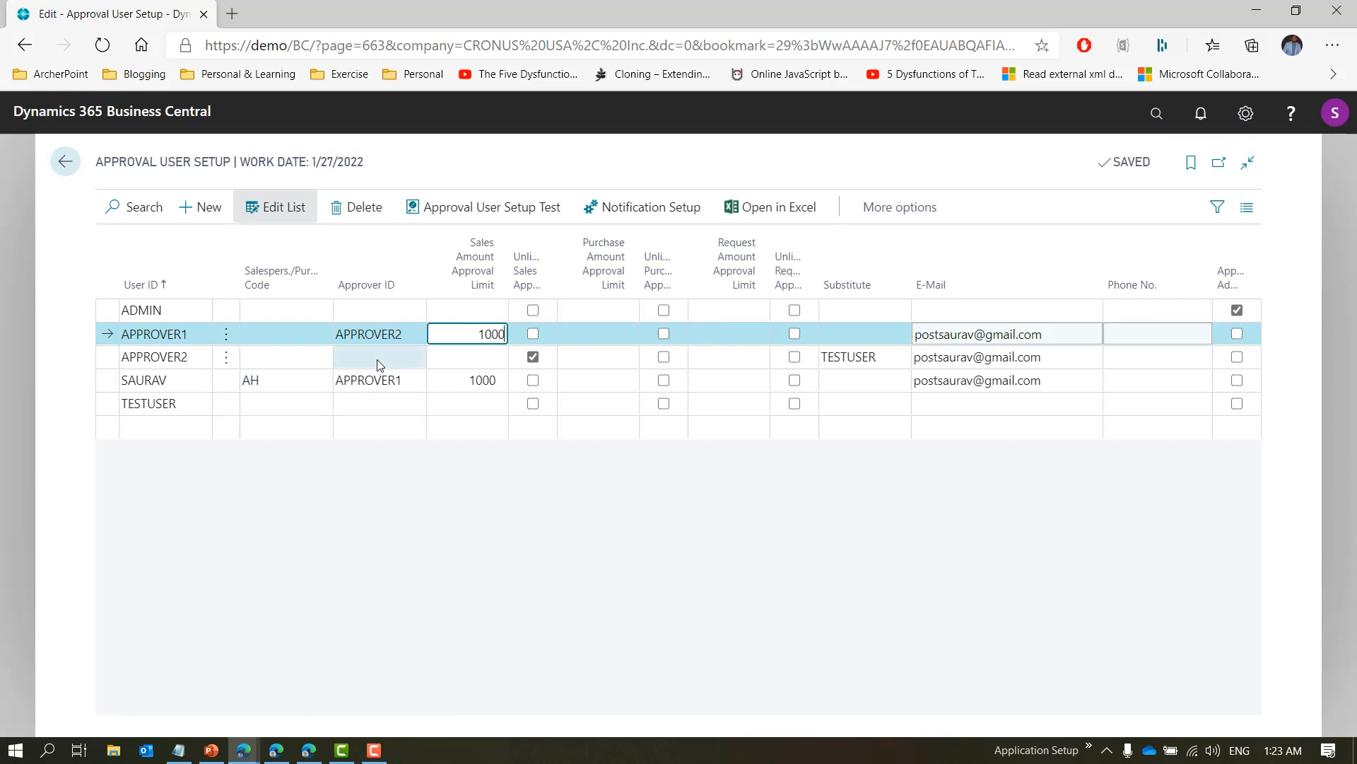
pyautogui.hotkey('shift', 'Left')
pyautogui.write('2')
pyautogui.press('Tab')
pyautogui.hotkey('shift', 'Tab')
# Return to the PowerPoint slide and enter user Approver 1 with approver Approver 2 in the second table row.
pyautogui.hotkey('alt', 'Tab')
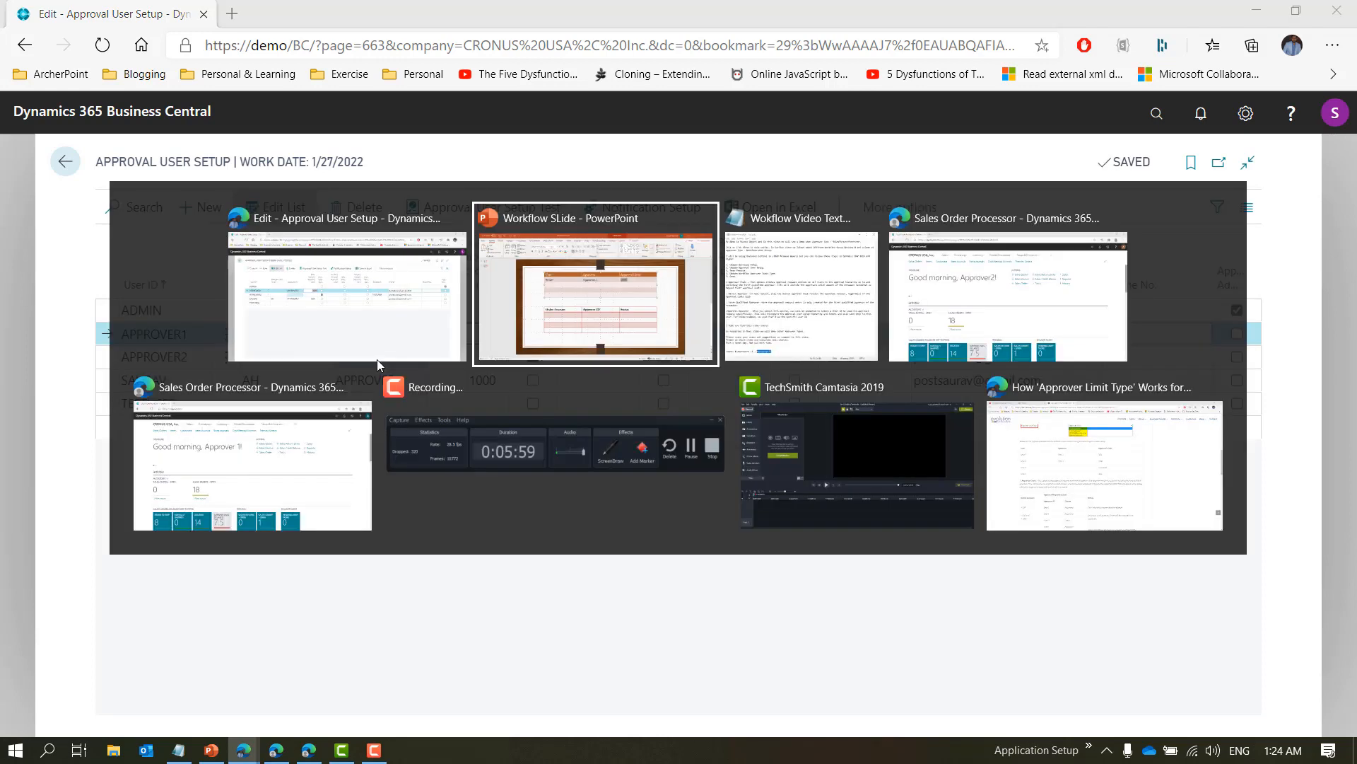
pyautogui.hotkey('alt', 'Tab')
pyautogui.hotkey('alt', 'Tab')
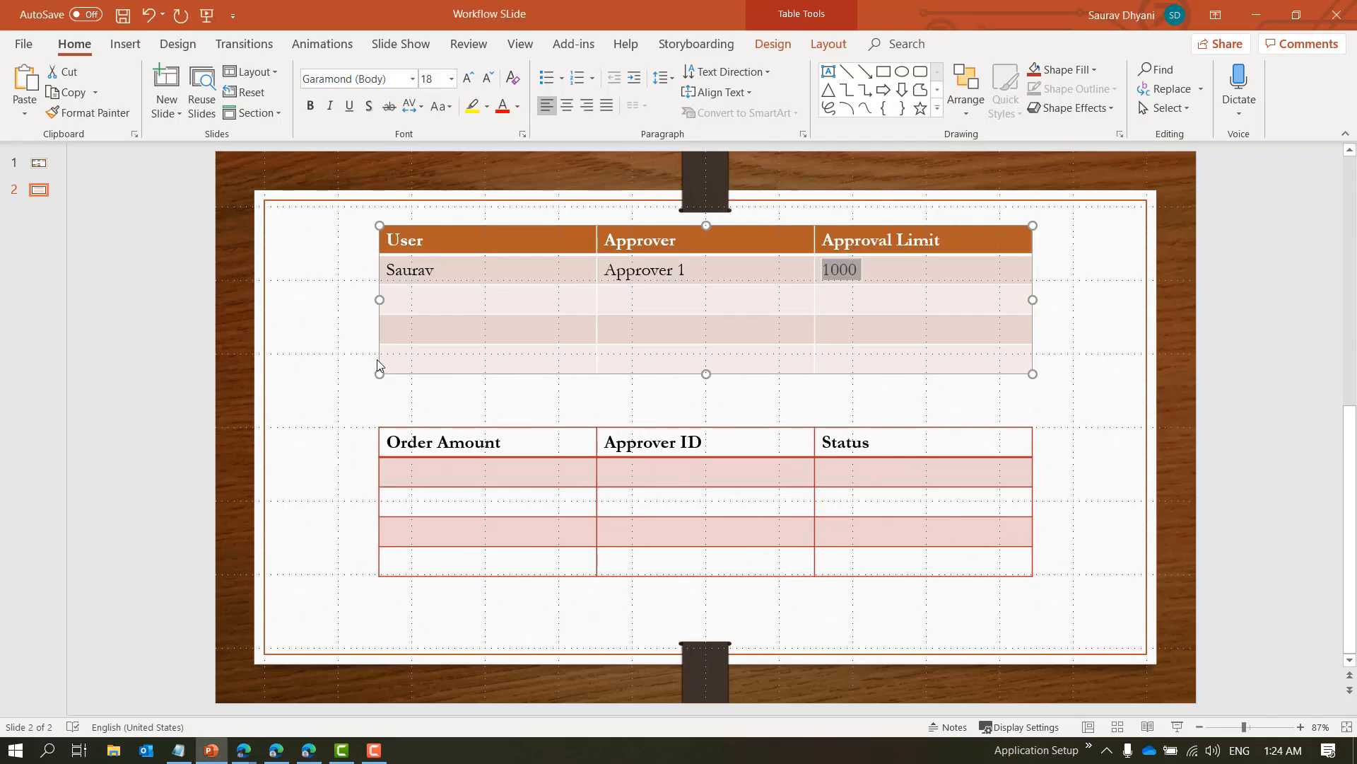
pyautogui.click(478, 307)
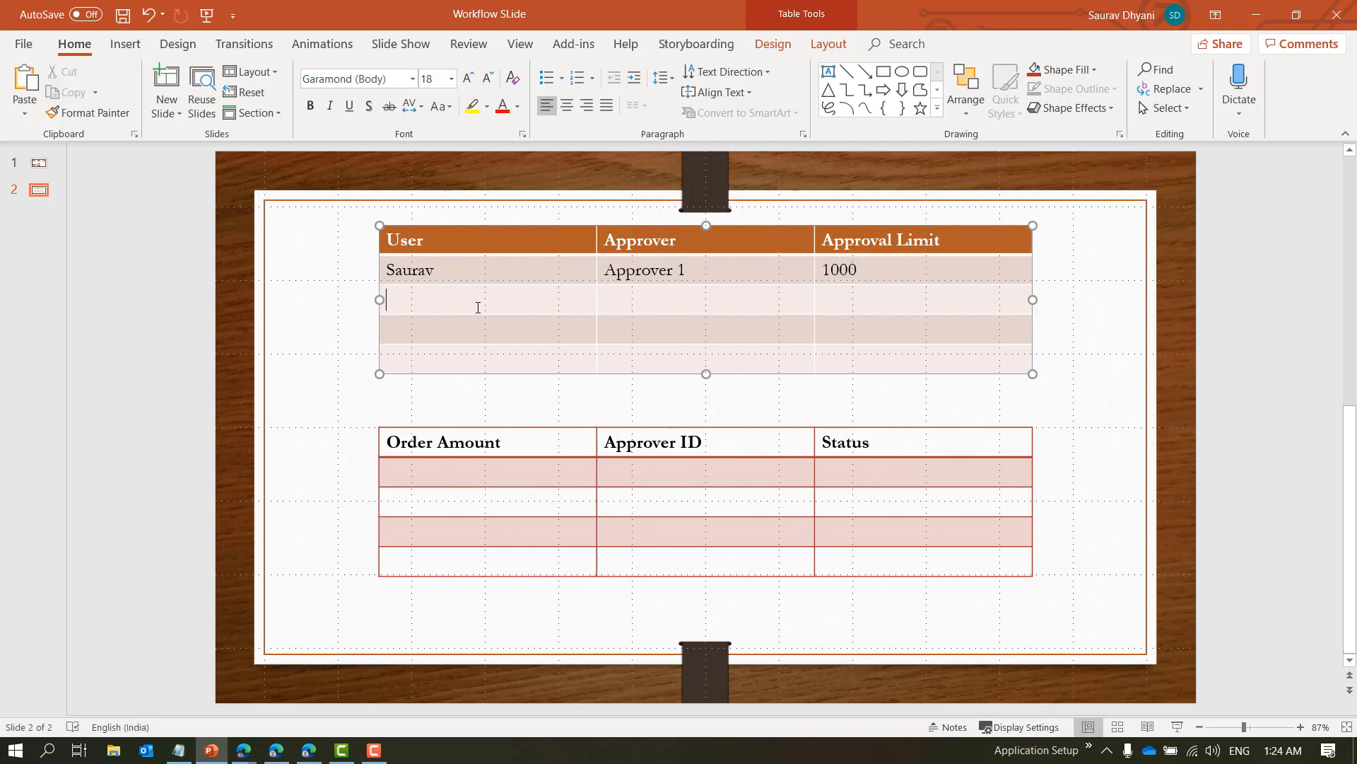
pyautogui.write('Approver 1')
pyautogui.press('Tab')
pyautogui.write('Appro')
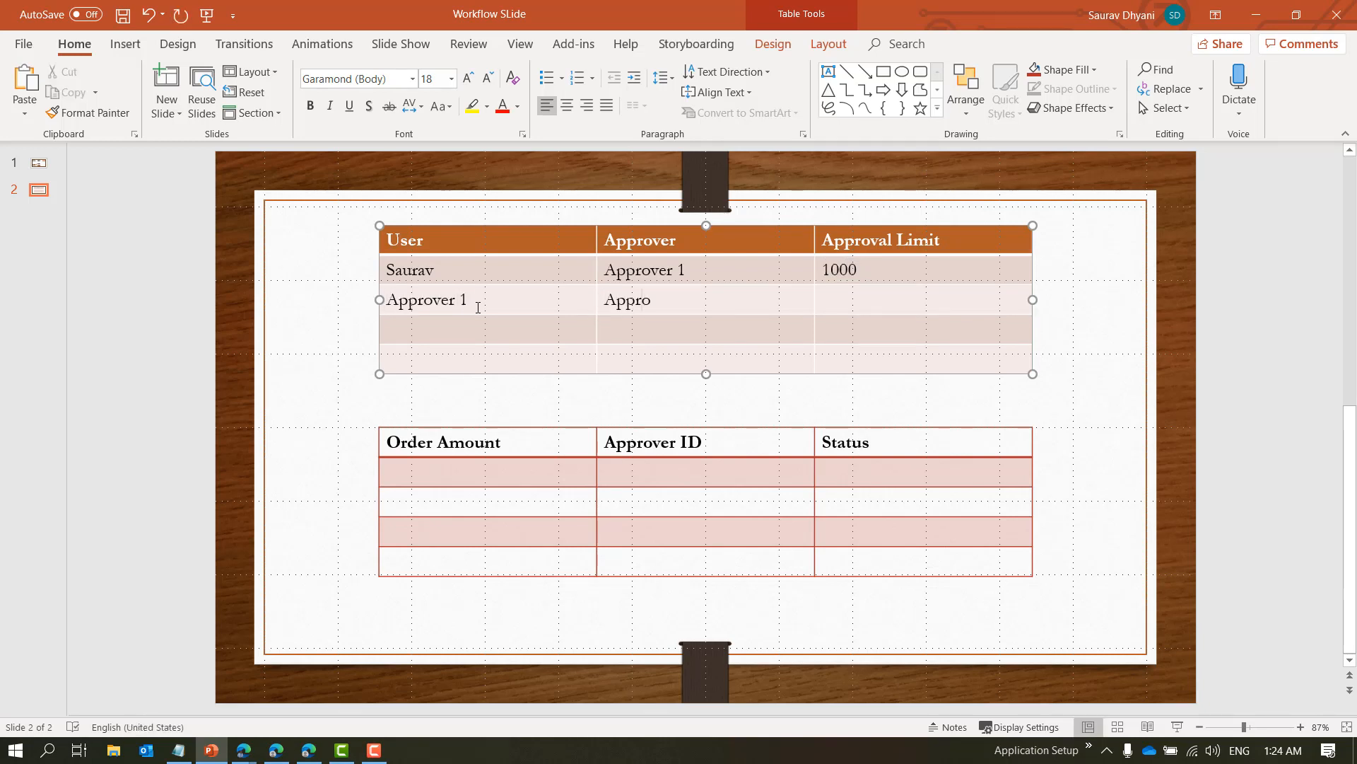
pyautogui.write('ver 2')
pyautogui.press('Tab')
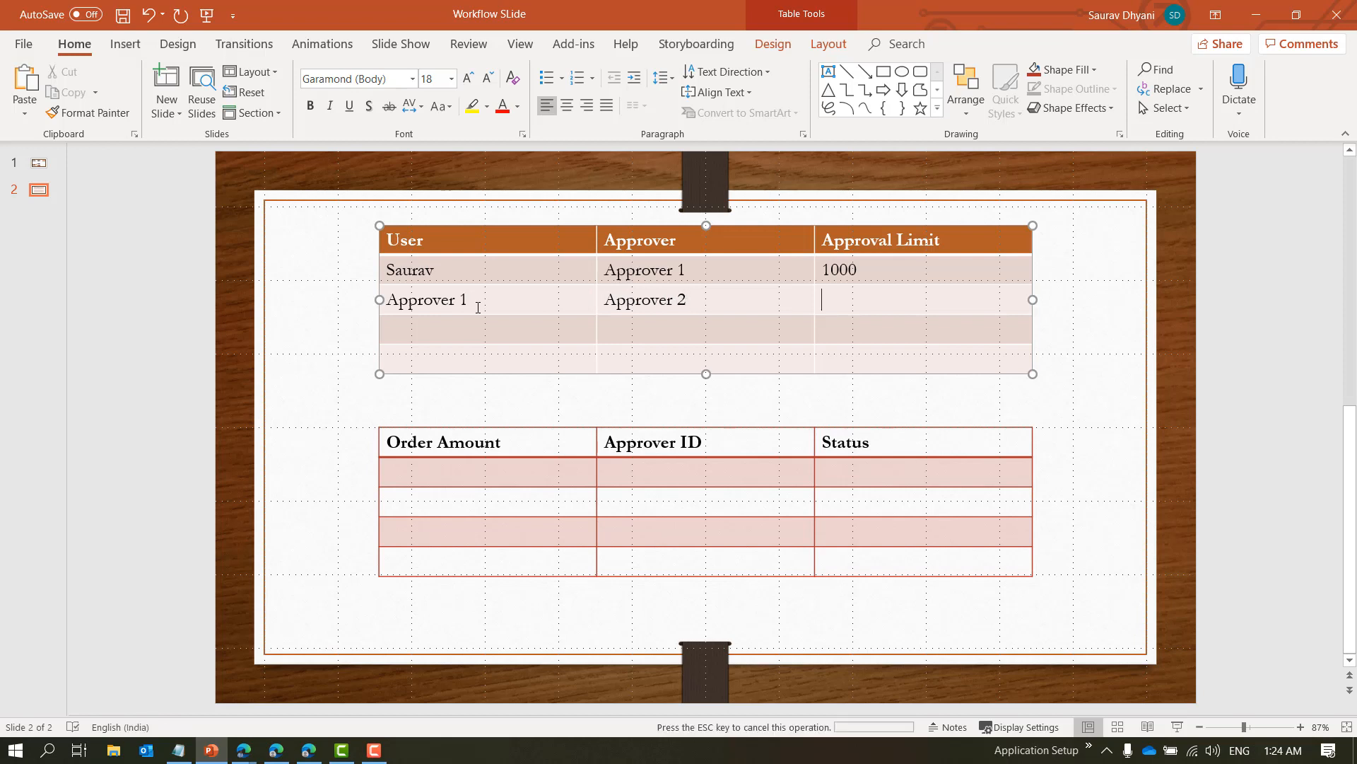
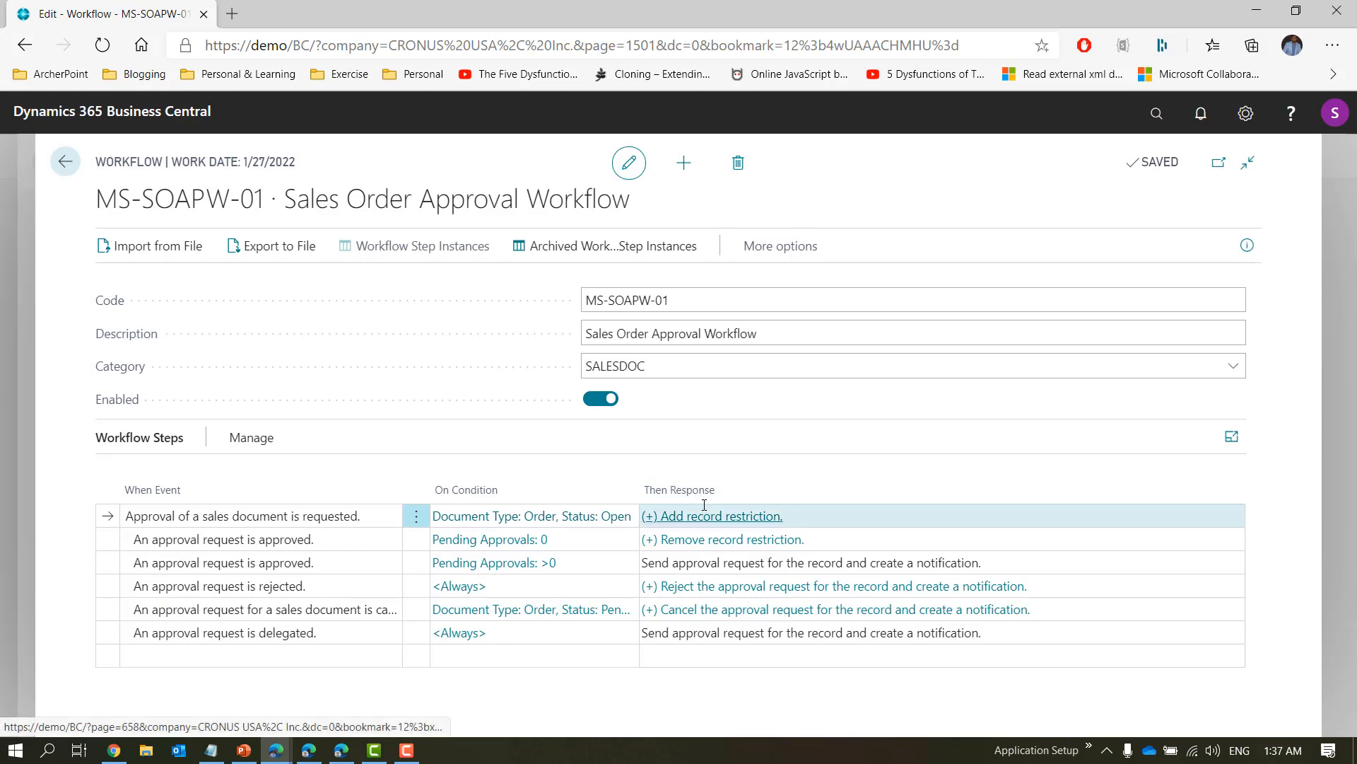
# Close the workflow pages, switch to the PowerPoint slide and review the order amount ranges in the lower table.
pyautogui.press('Escape')
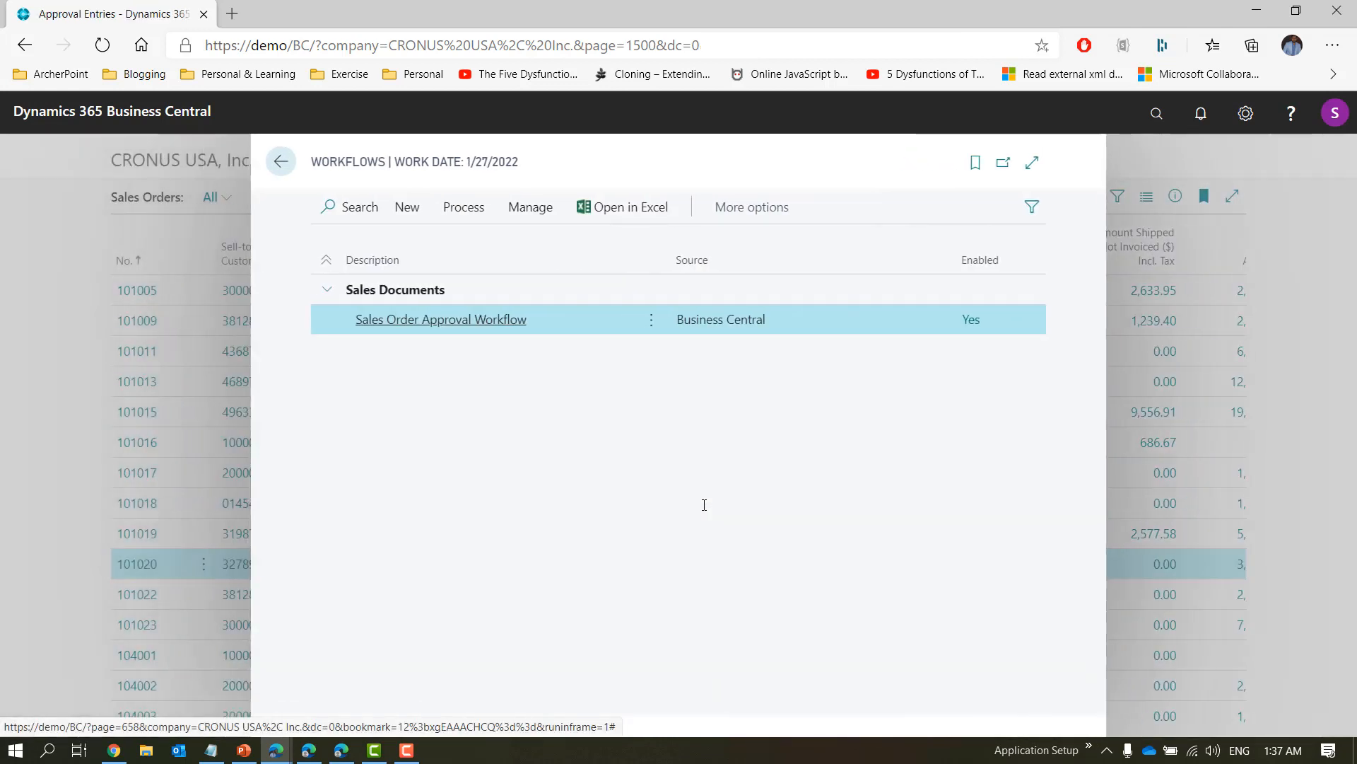
pyautogui.press('Escape')
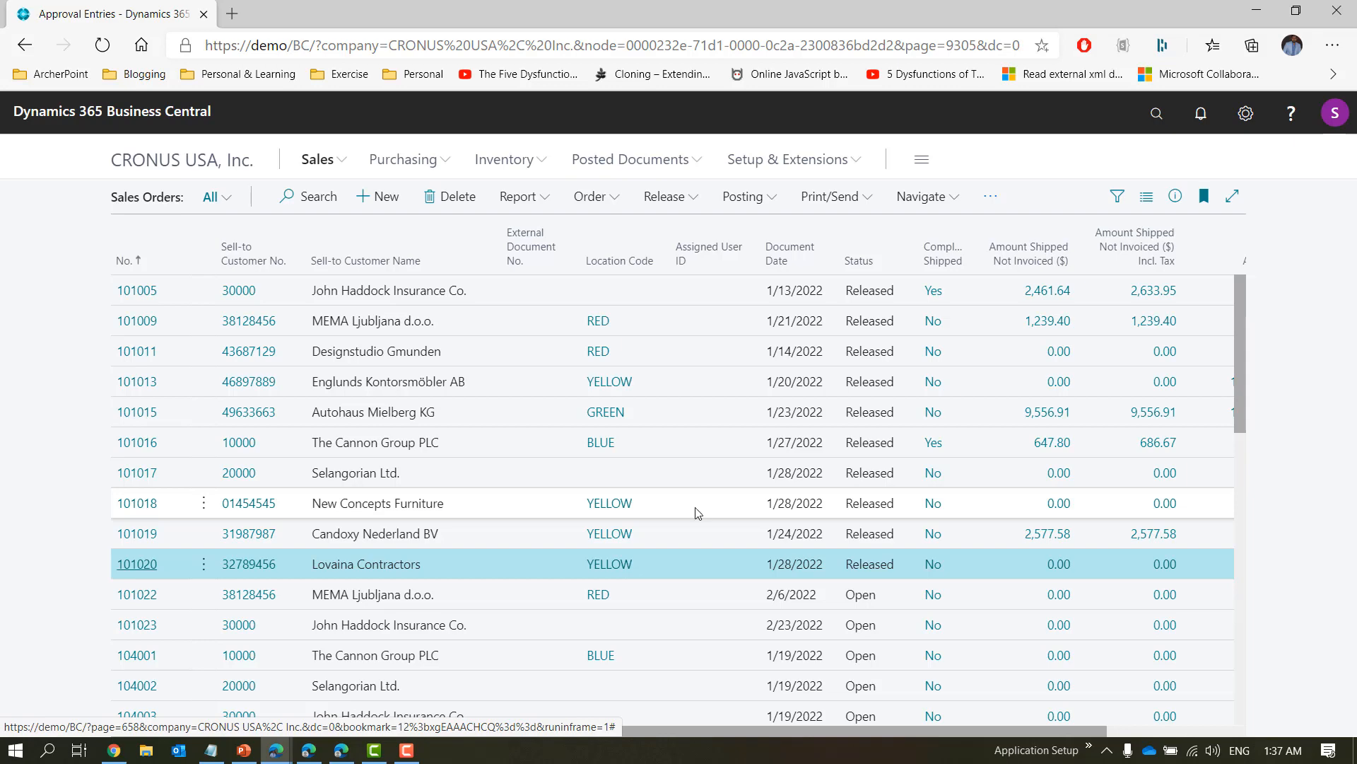
pyautogui.click(249, 755)
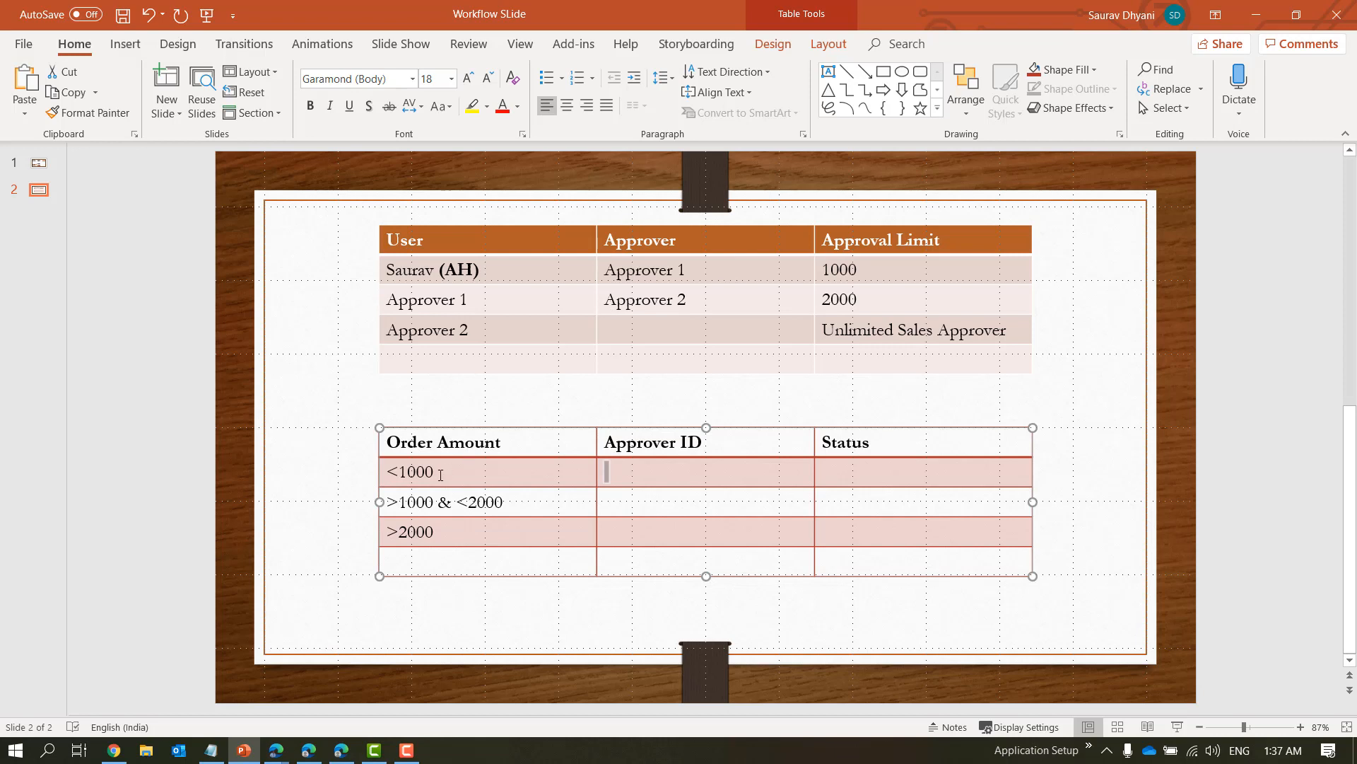
pyautogui.moveTo(441, 474); pyautogui.dragTo(454, 524)
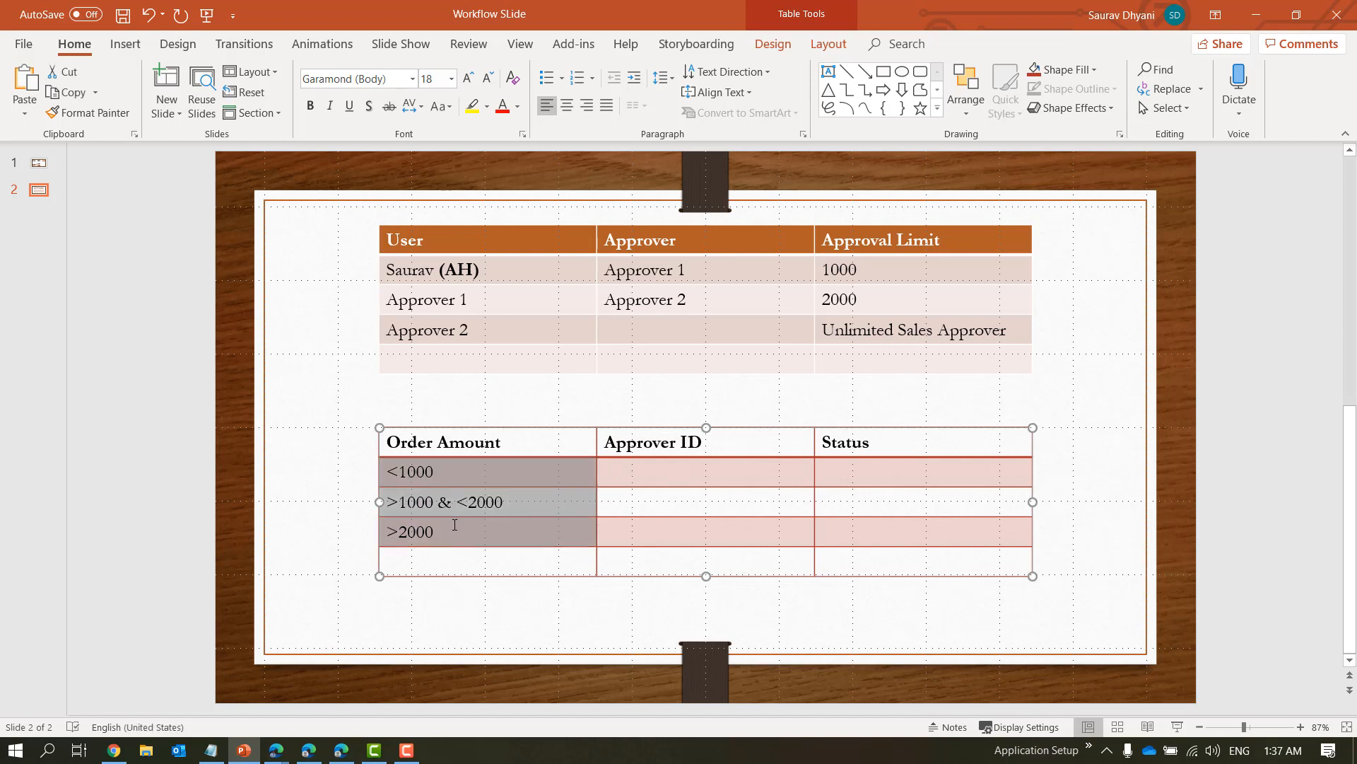
pyautogui.doubleClick(423, 472)
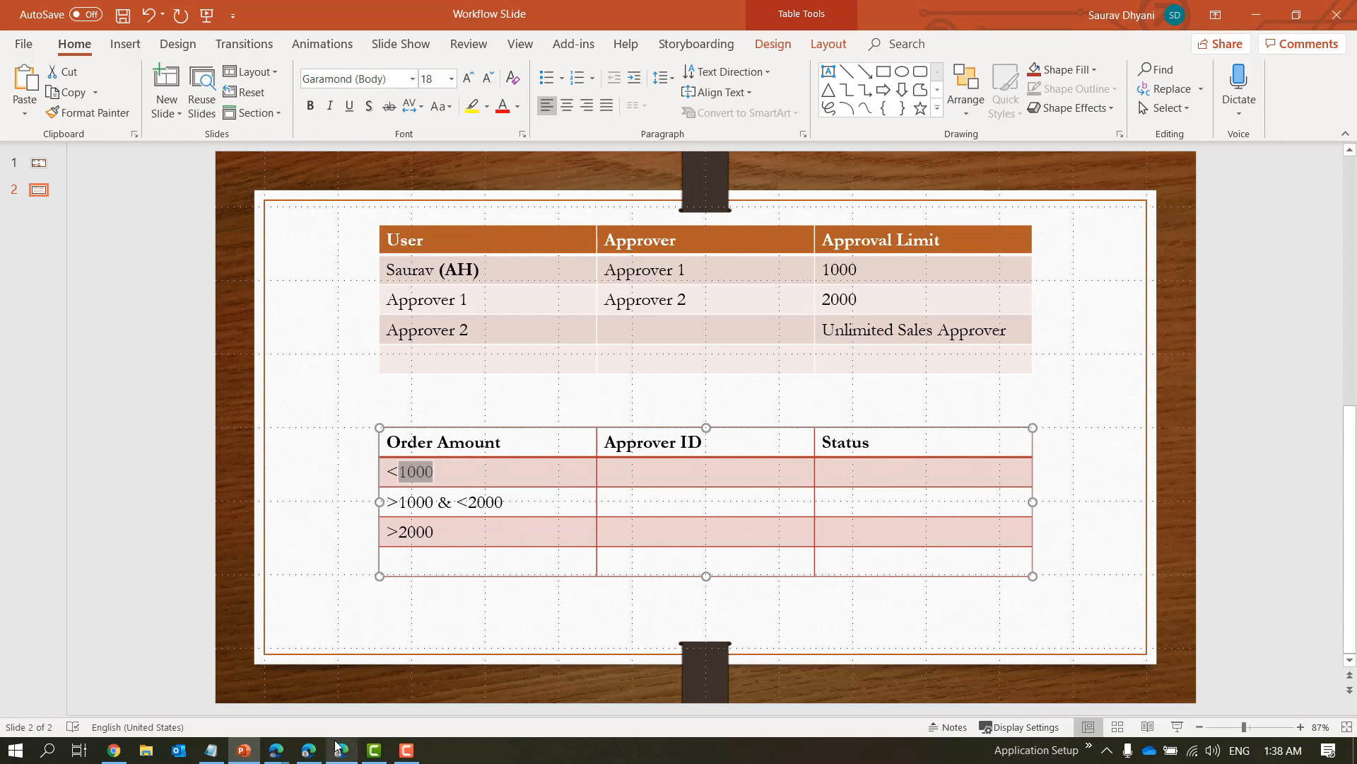
# Switch back to Business Central and open the MEMA Ljubljana d.o.o. sales order dated 2/6/2022 from the Sales Orders list.
pyautogui.moveTo(287, 756)
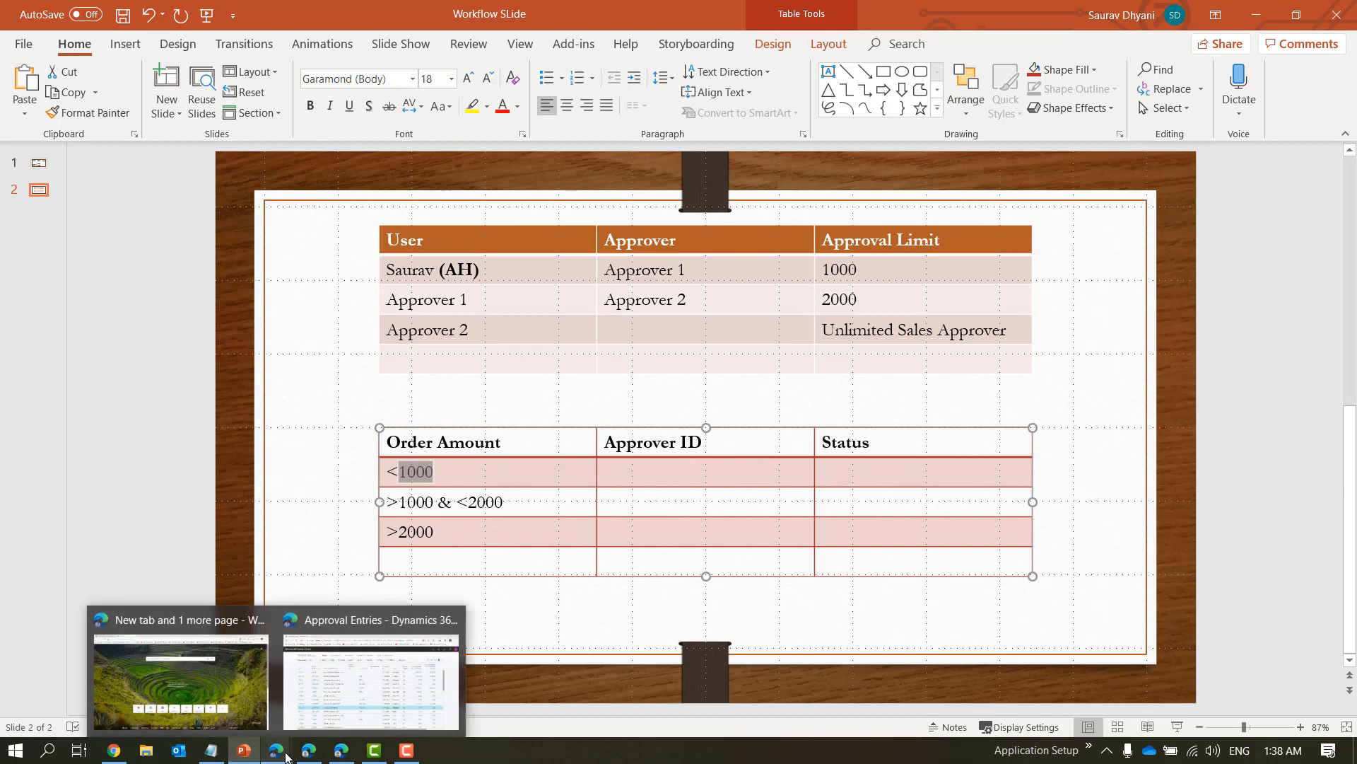
pyautogui.click(366, 678)
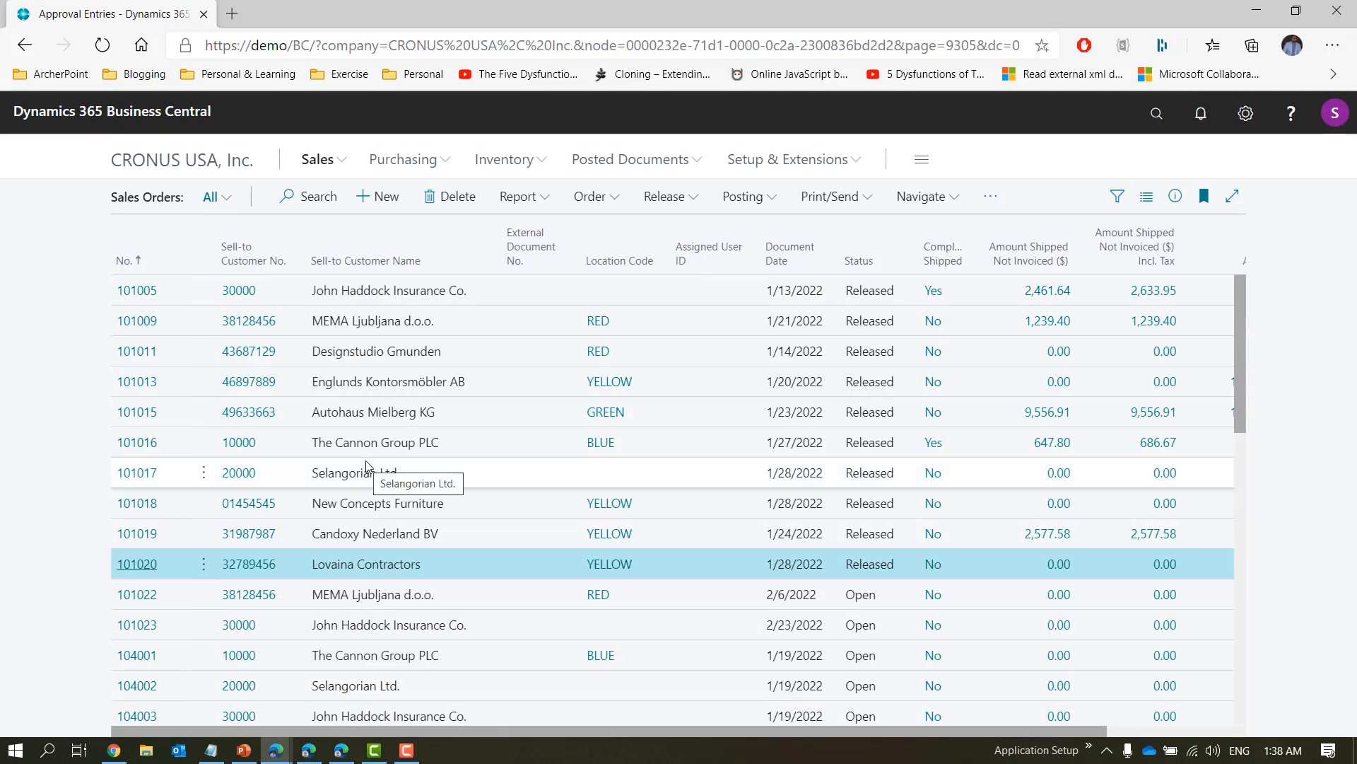
pyautogui.click(142, 597)
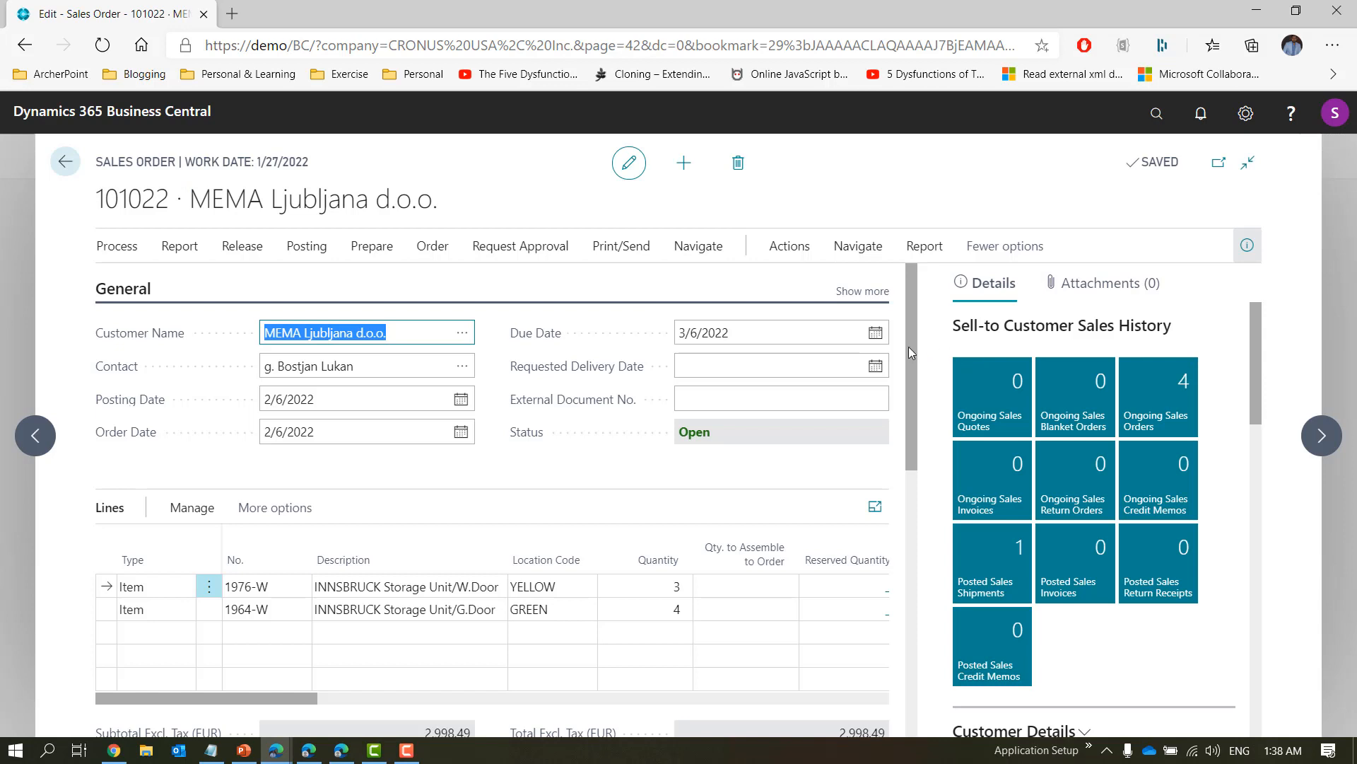
# Set the unit price excluding tax of the first order line, item 1976-W, to 100.
pyautogui.moveTo(910, 347)
pyautogui.mouseDown()
pyautogui.moveTo(915, 397)
pyautogui.moveTo(915, 362)
pyautogui.mouseUp()
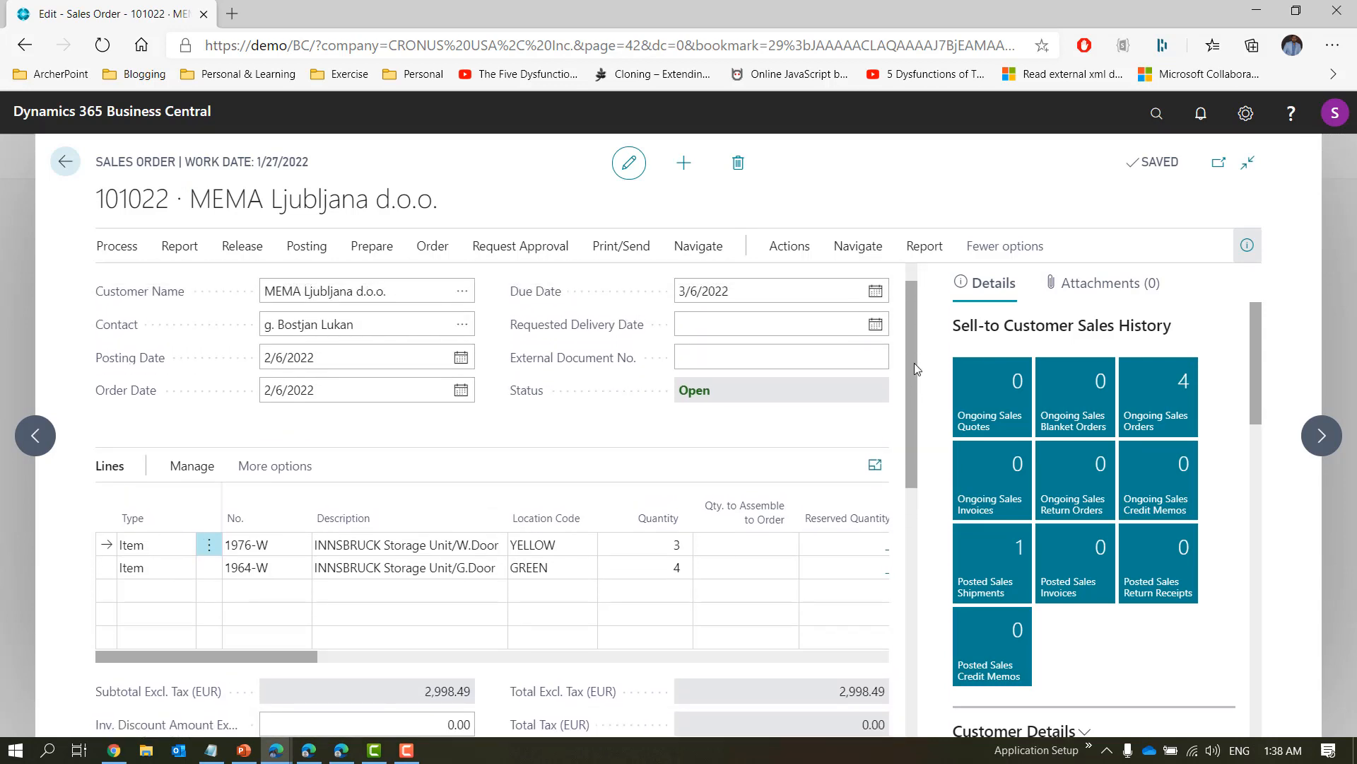
pyautogui.moveTo(303, 655); pyautogui.dragTo(460, 652)
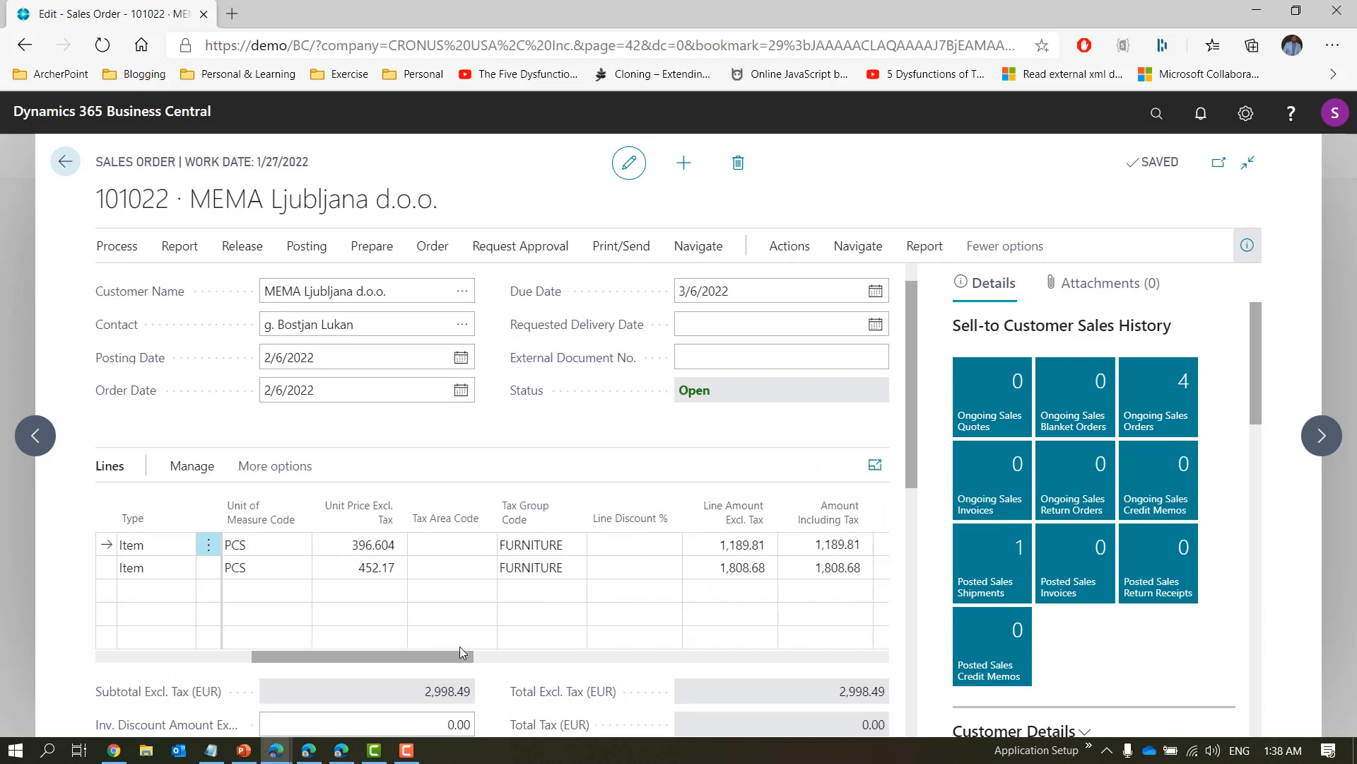
pyautogui.click(361, 543)
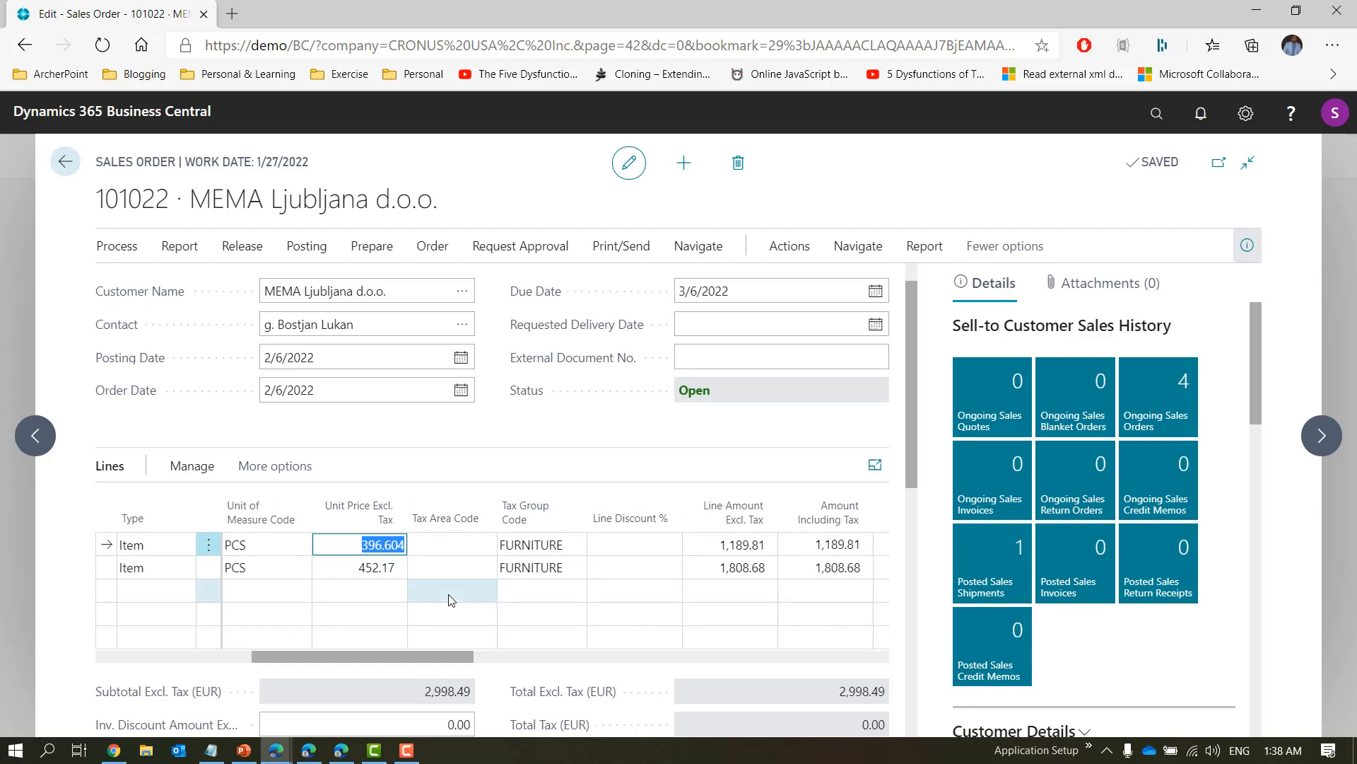
pyautogui.write('100')
pyautogui.press('Down')
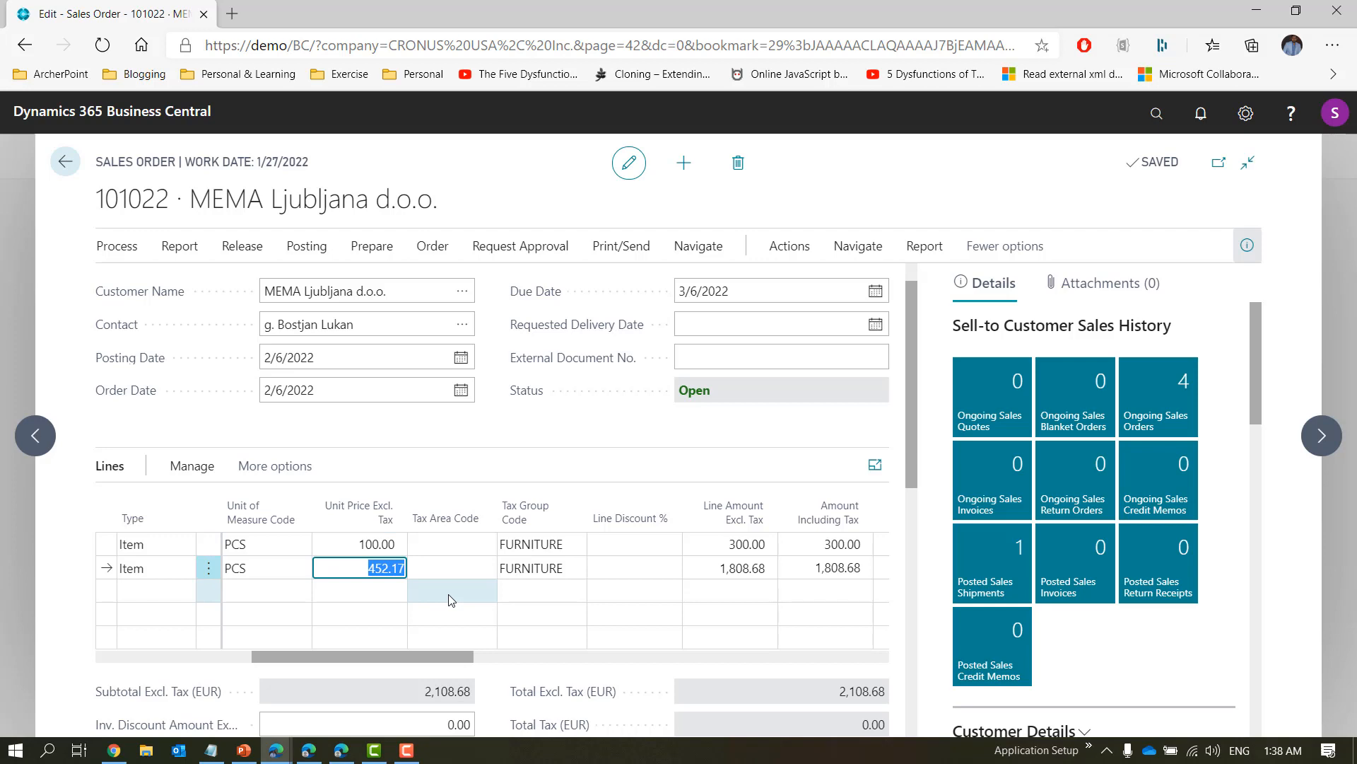
# Set the unit price excluding tax of the second order line to 150.
pyautogui.write('230')
pyautogui.press('Up')
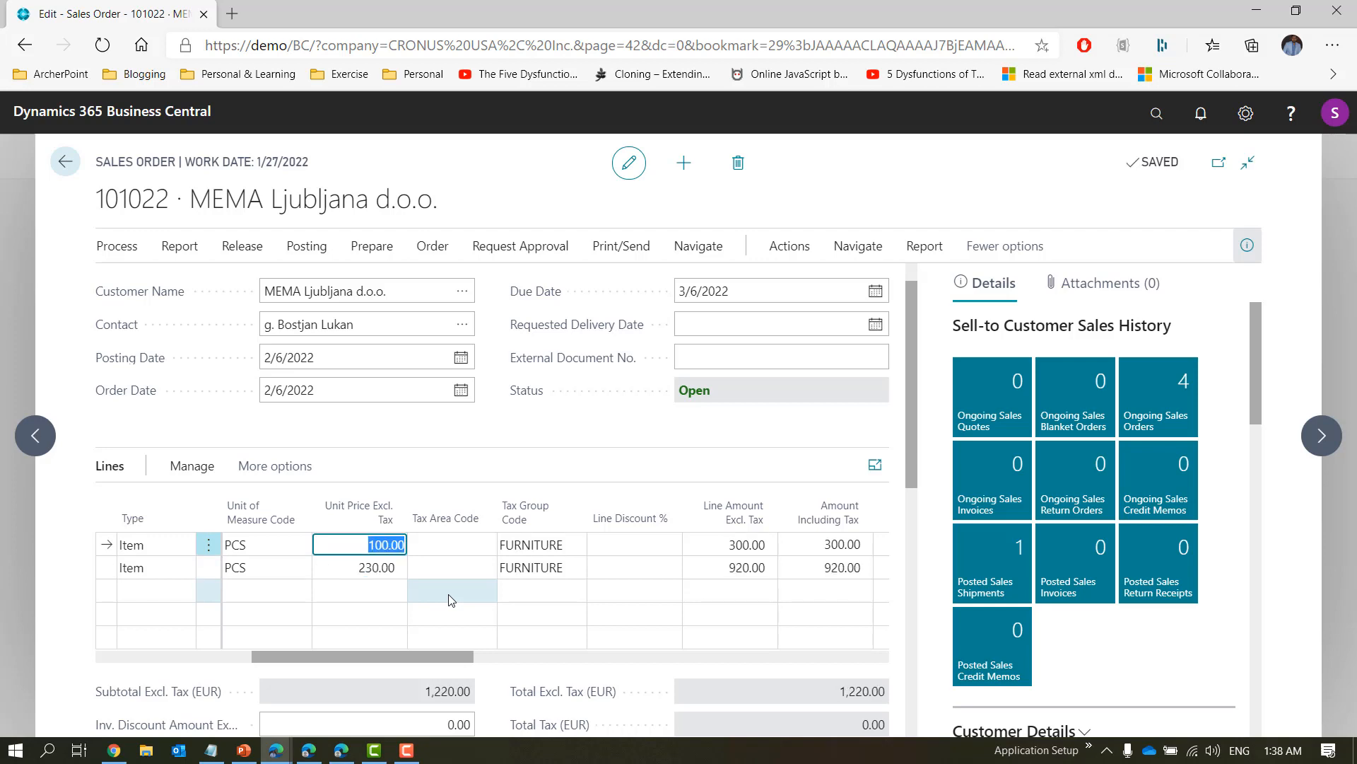
pyautogui.press('Down')
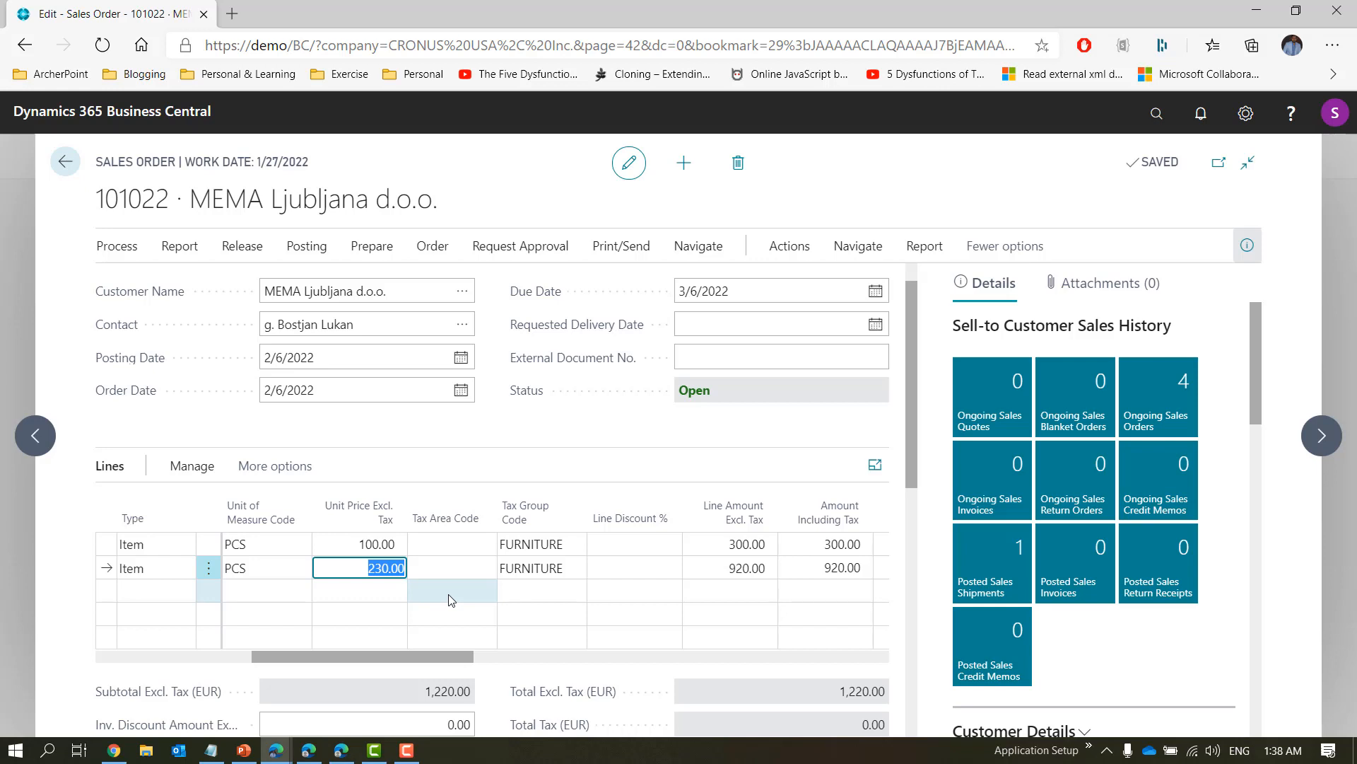
pyautogui.write('150')
pyautogui.press('Tab')
pyautogui.press('Up')
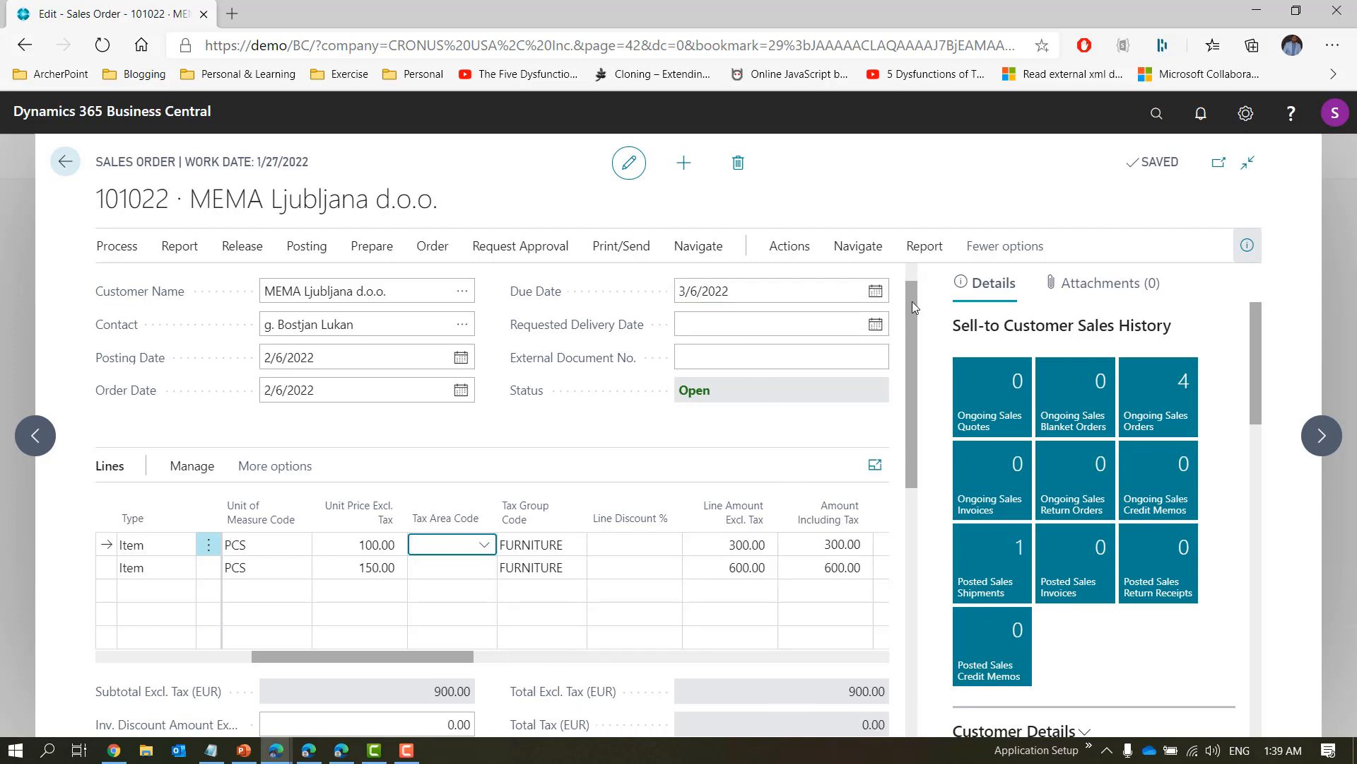
# Change the sales order's salesperson code to AH, update the lines with the changed dimension, and collapse the additional General fields.
pyautogui.scroll(1, 912, 301)
pyautogui.click(864, 293)
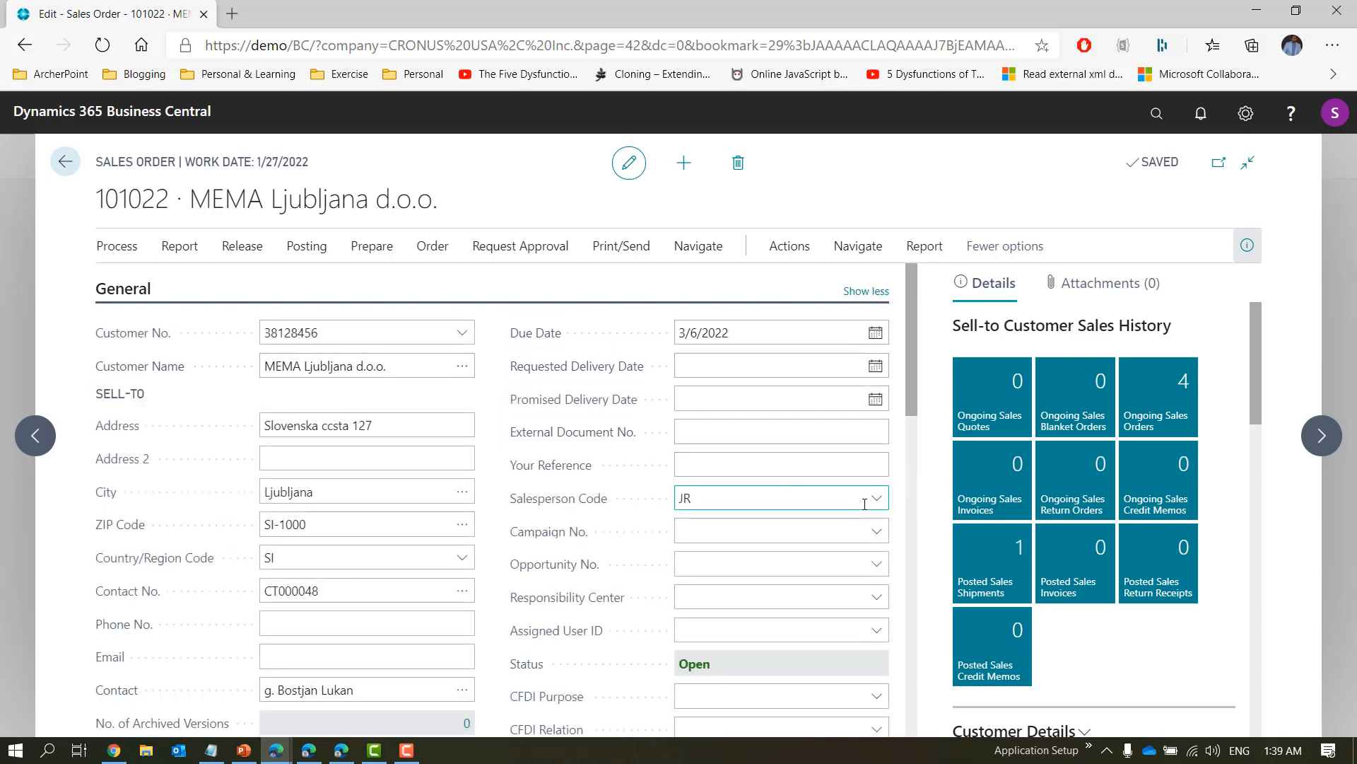
pyautogui.click(877, 499)
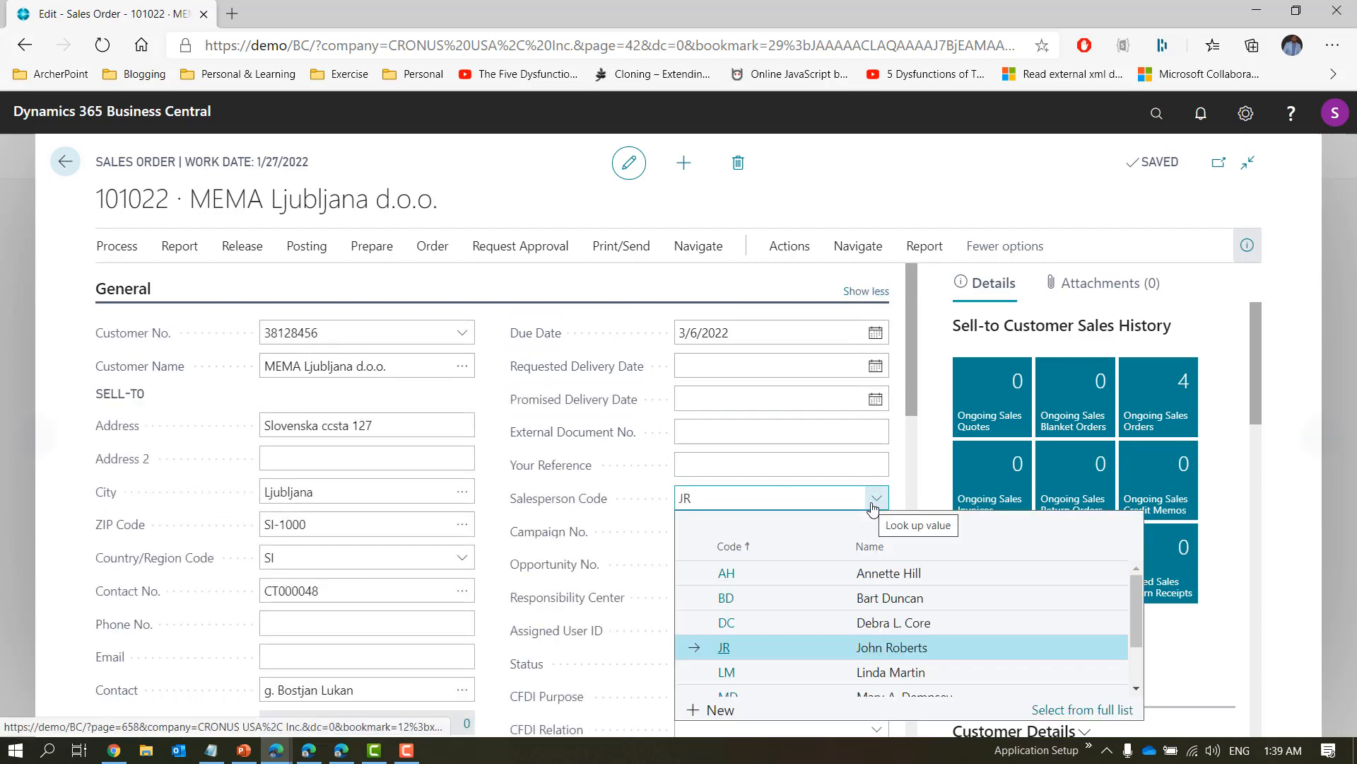
pyautogui.click(727, 575)
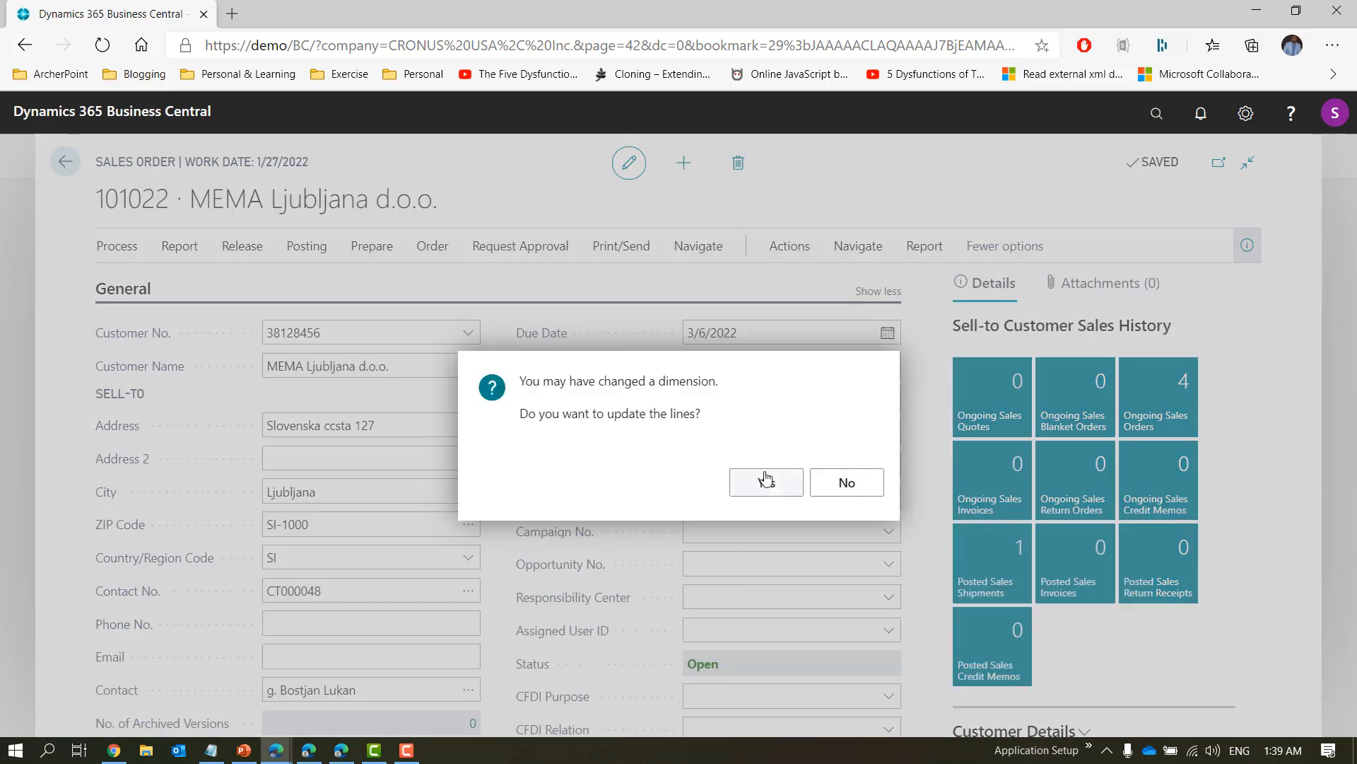
pyautogui.click(766, 481)
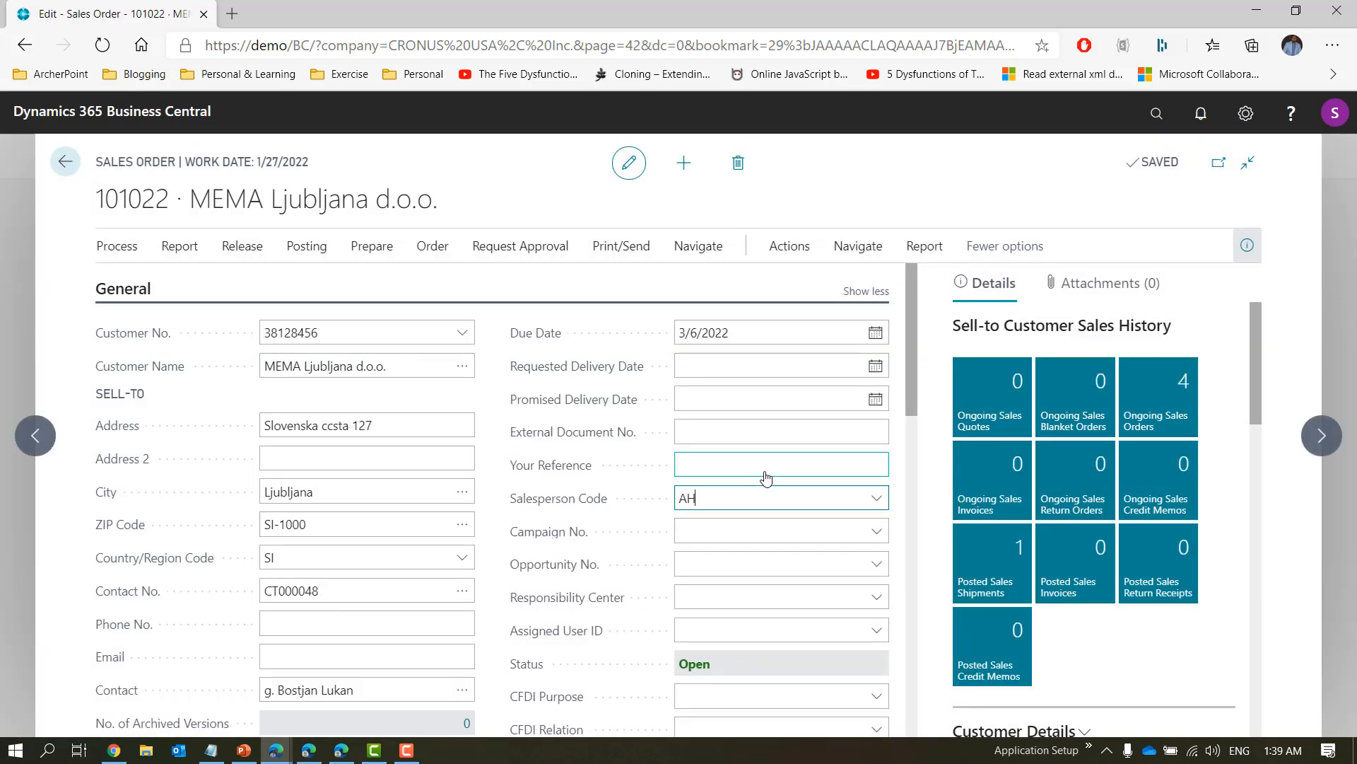
pyautogui.click(872, 293)
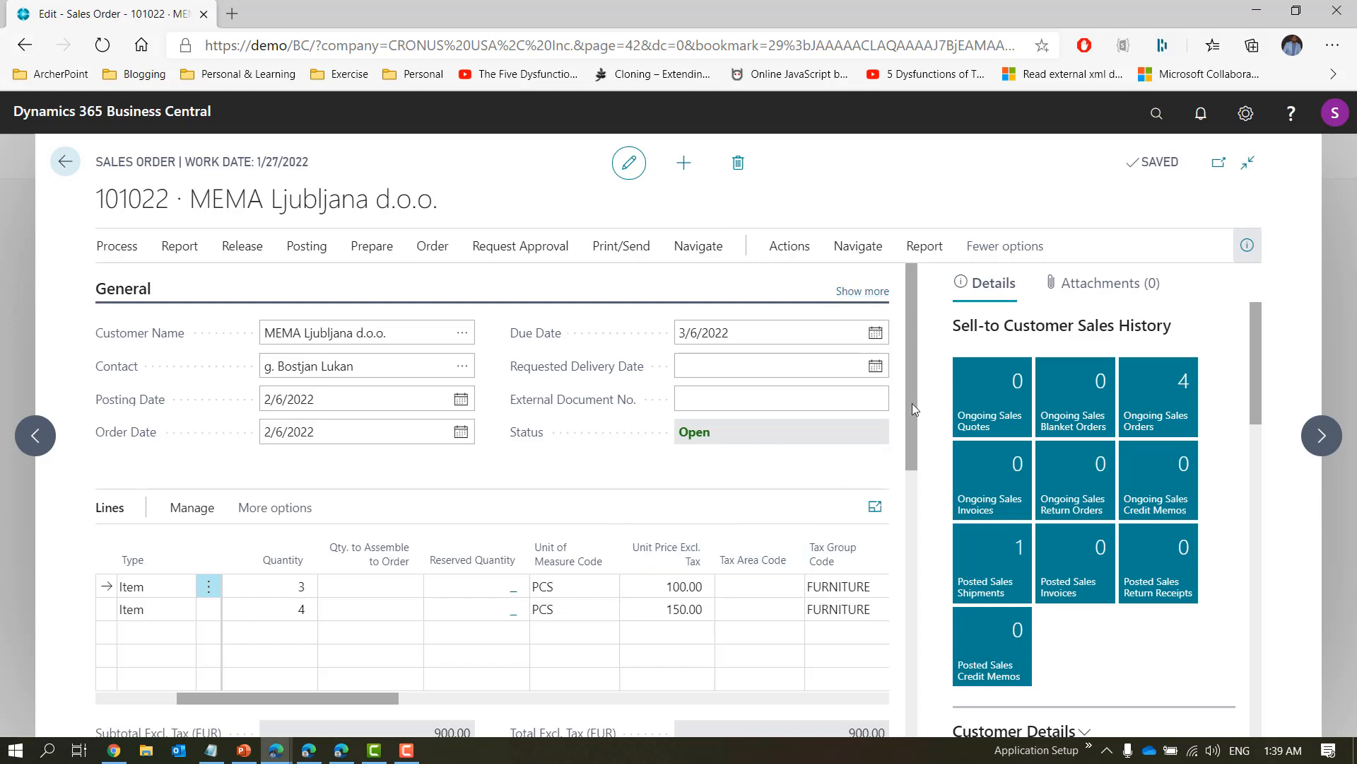
# Check the order amount ranges on the PowerPoint slide, then send the Business Central sales order for approval.
pyautogui.moveTo(912, 403); pyautogui.dragTo(913, 420)
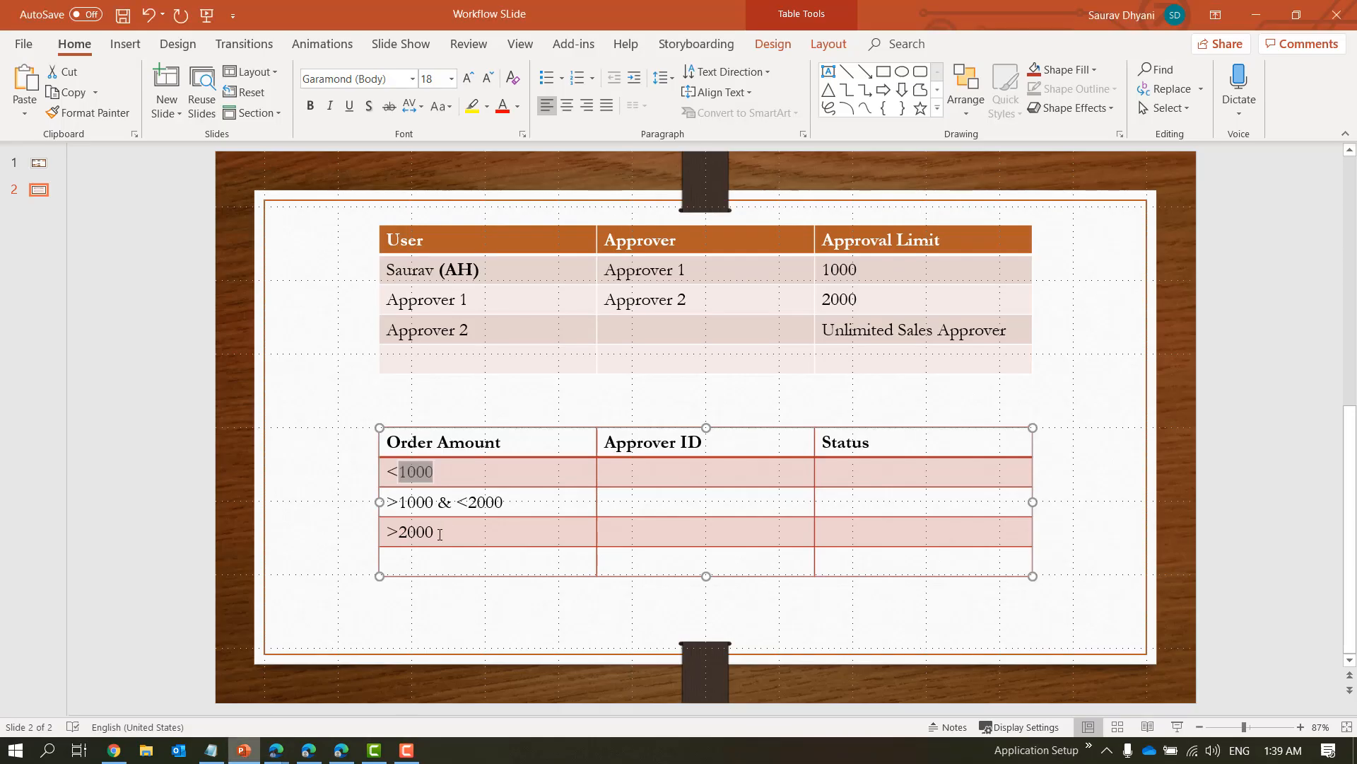
pyautogui.click(244, 750)
pyautogui.click(240, 754)
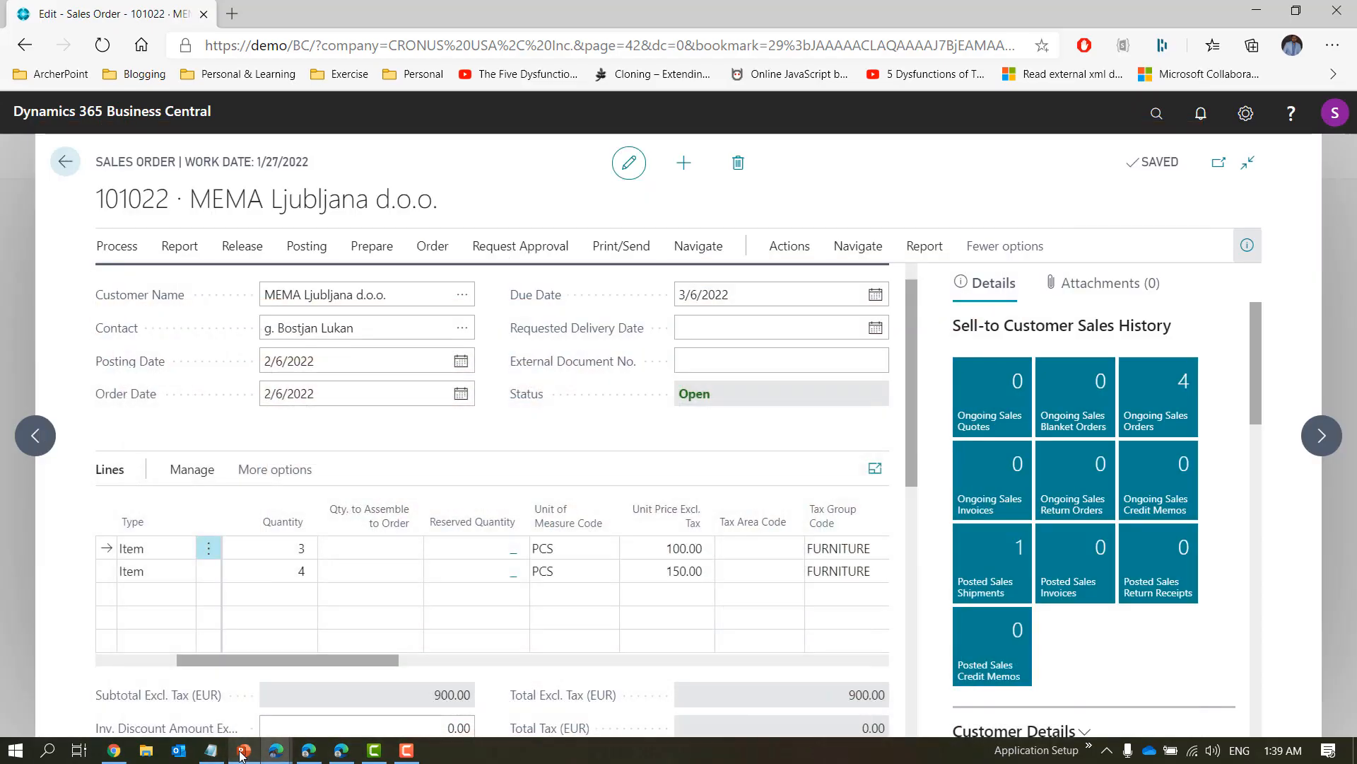
pyautogui.click(531, 252)
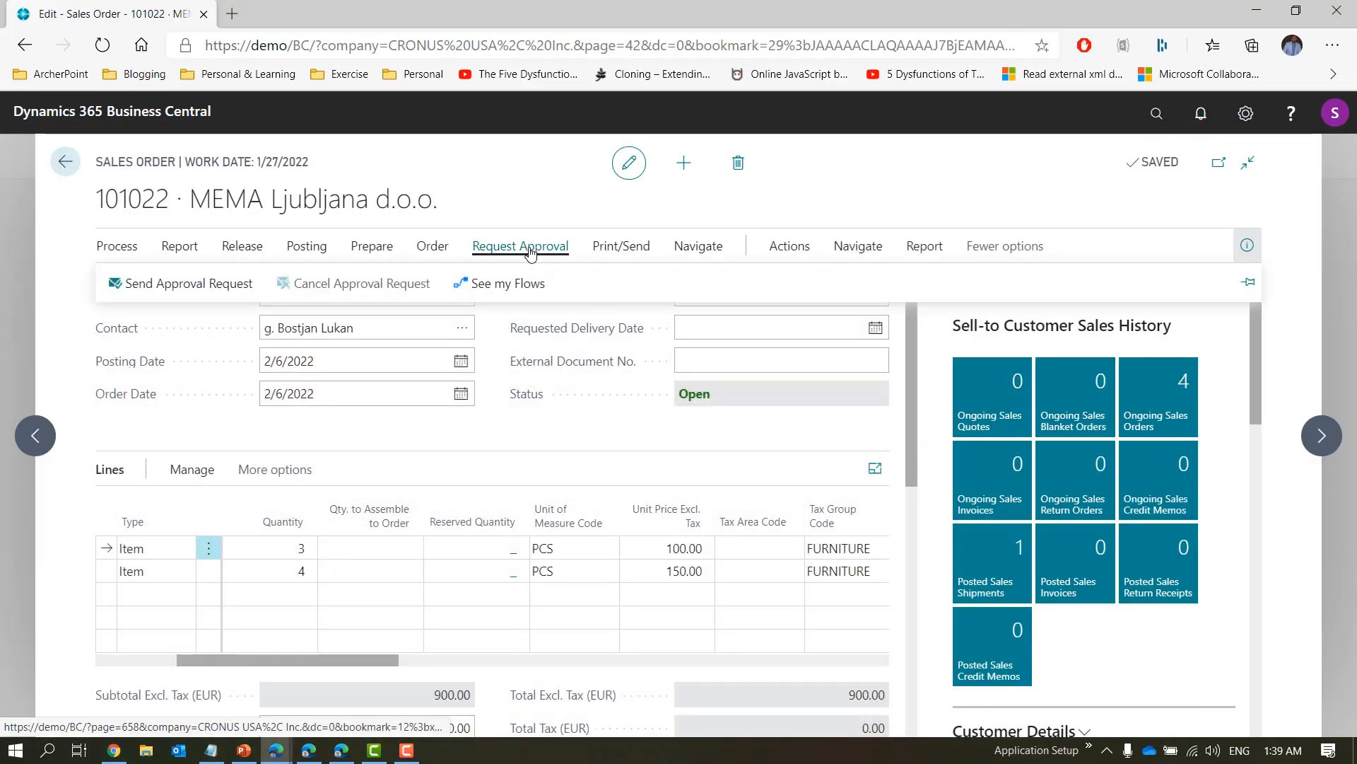
pyautogui.click(150, 284)
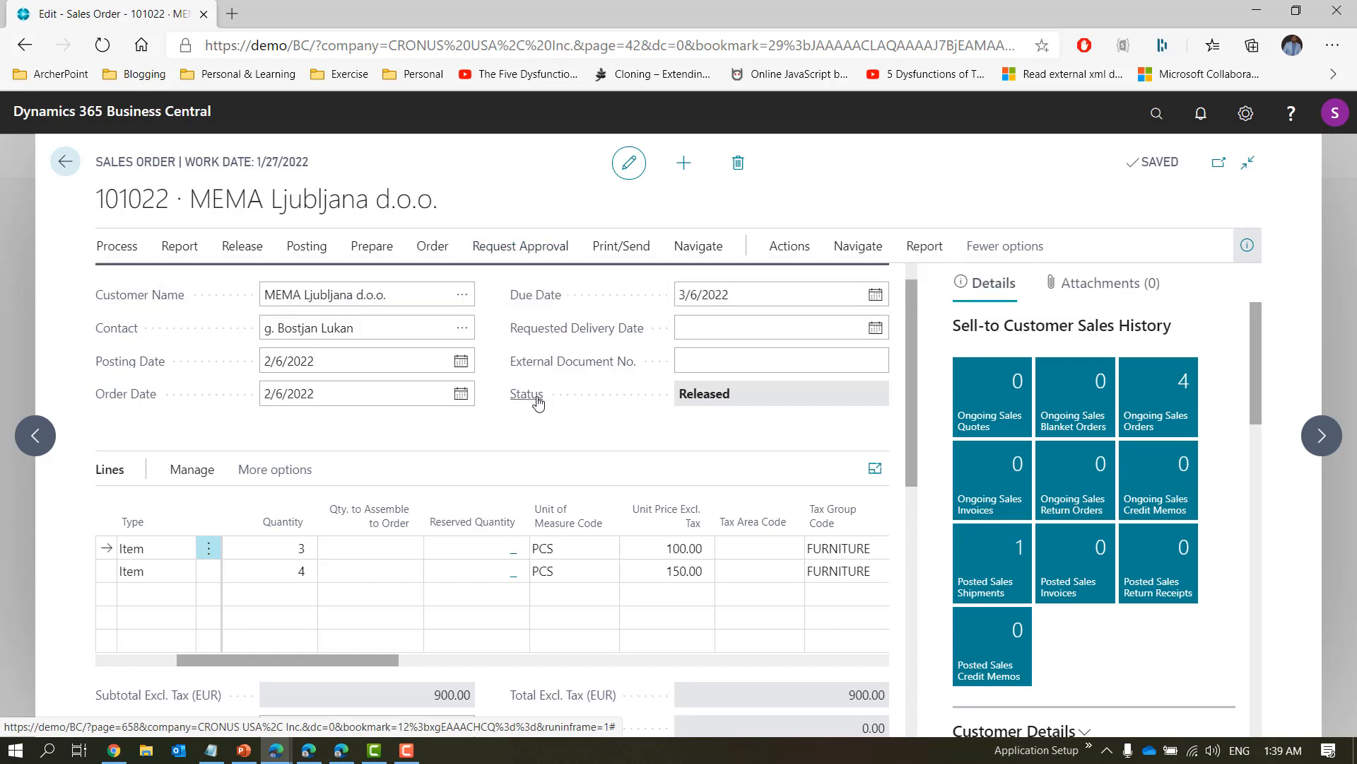
# Open the sales order's approval entries, examine the status and approver, and return to the order.
pyautogui.moveTo(538, 402)
pyautogui.click(697, 256)
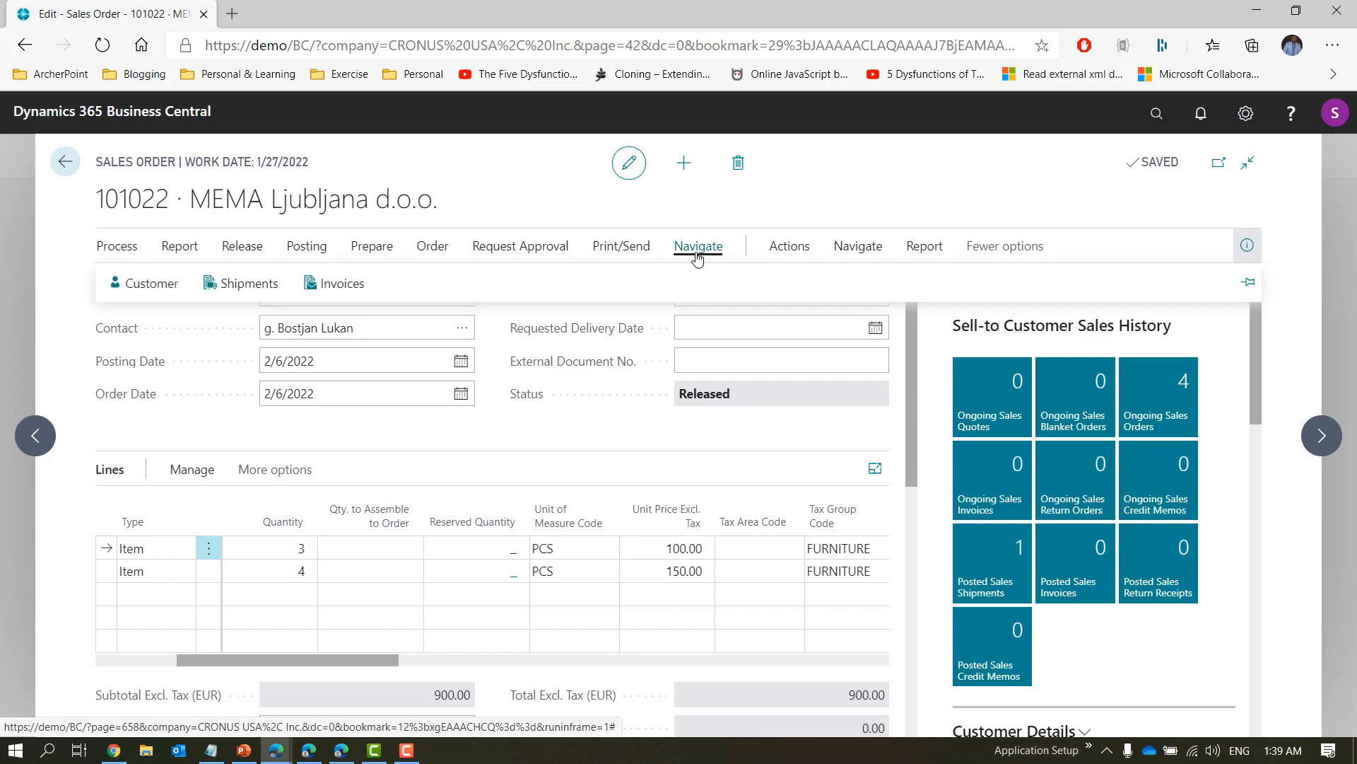
pyautogui.click(697, 257)
pyautogui.click(785, 248)
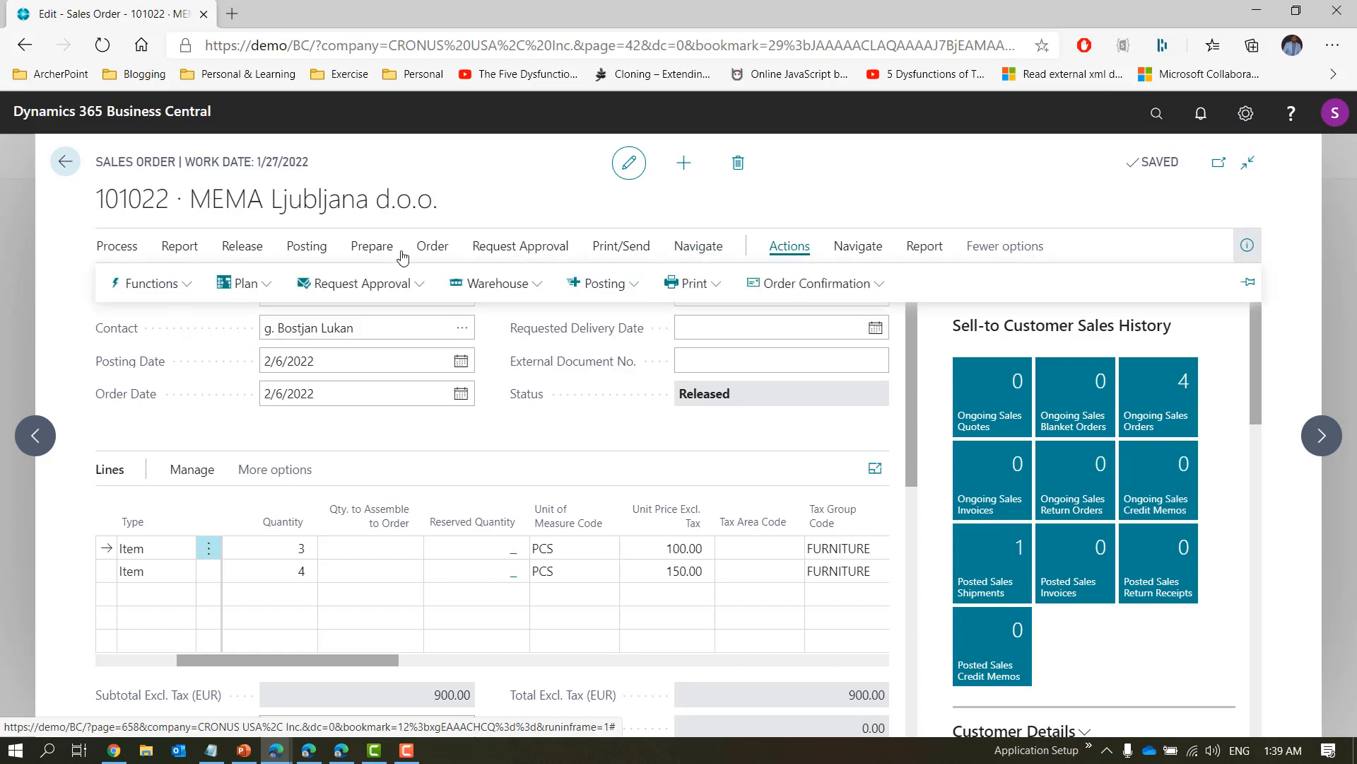
pyautogui.click(858, 246)
pyautogui.click(136, 284)
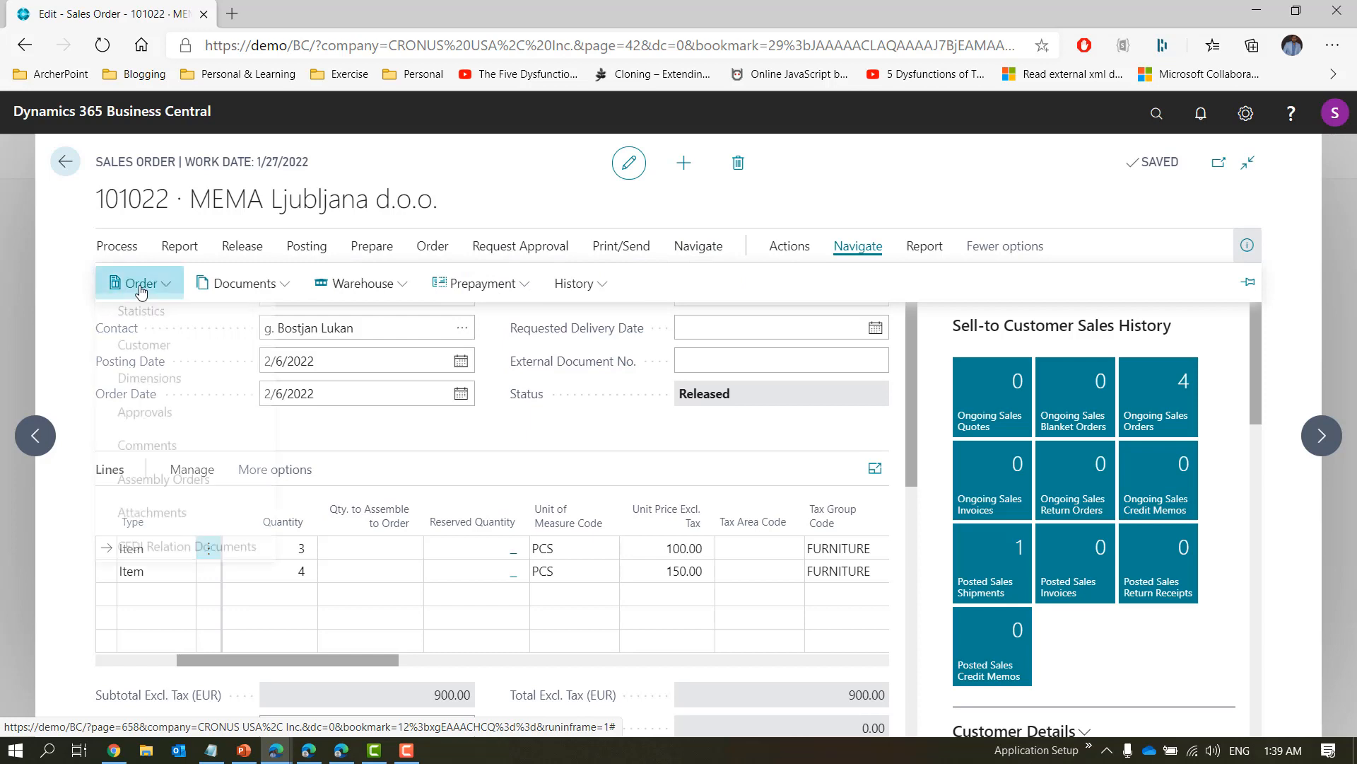
pyautogui.click(145, 417)
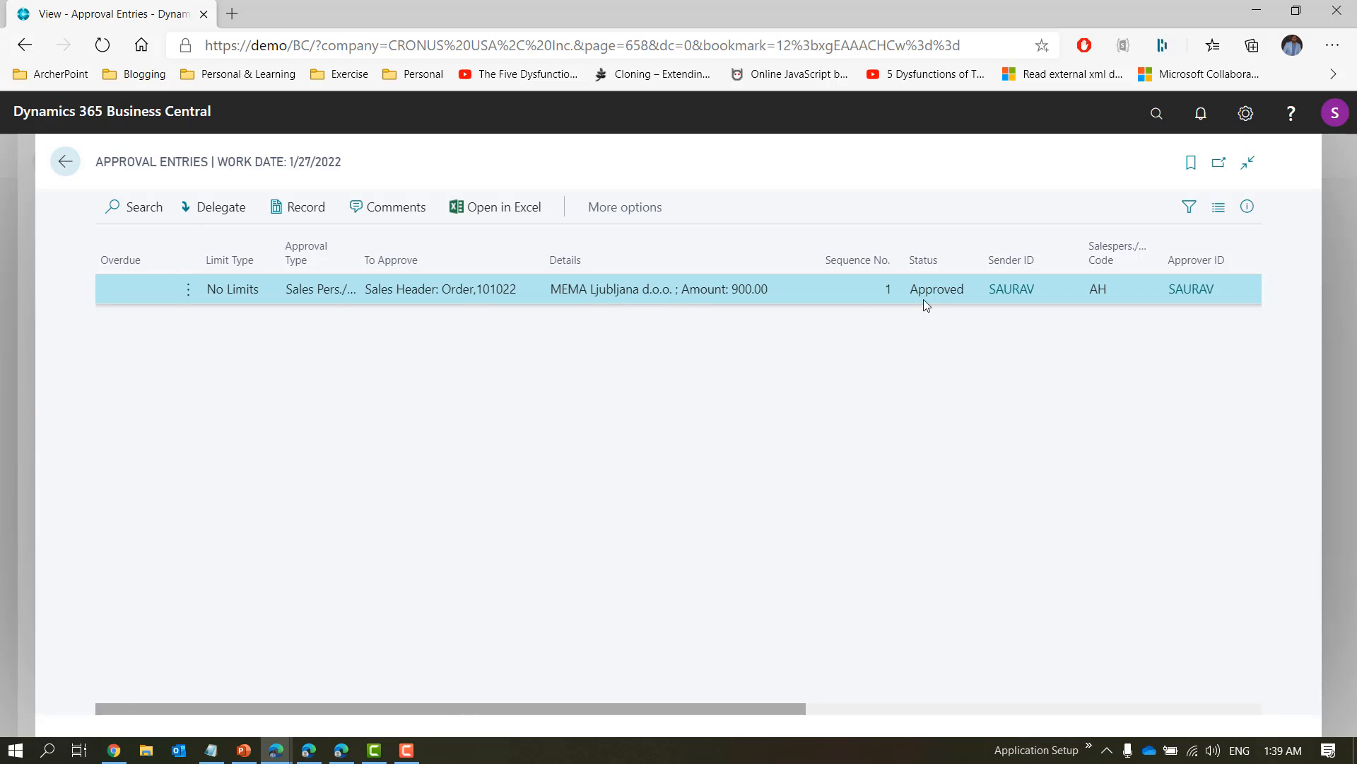
pyautogui.click(765, 293)
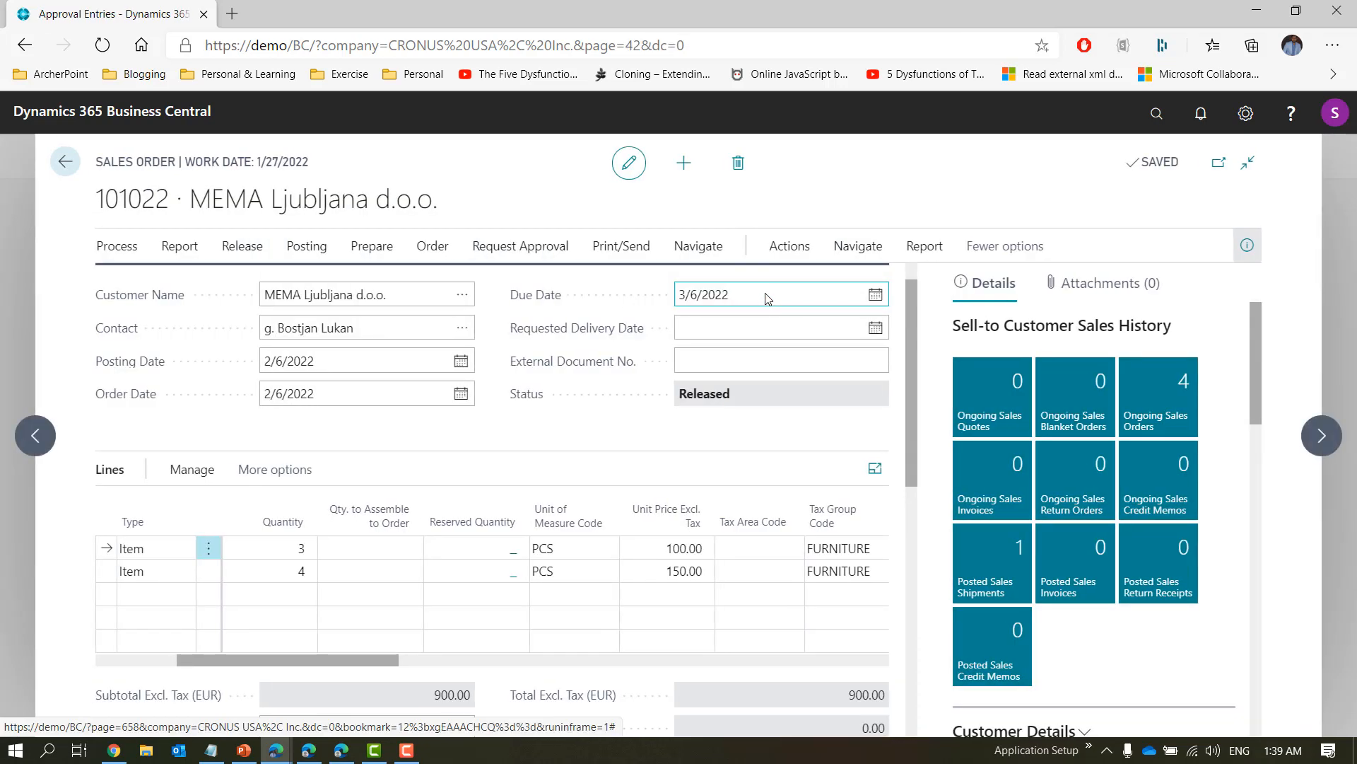
# Reopen the sales order and set the unit price excluding tax of the second line to 250.
pyautogui.click(242, 251)
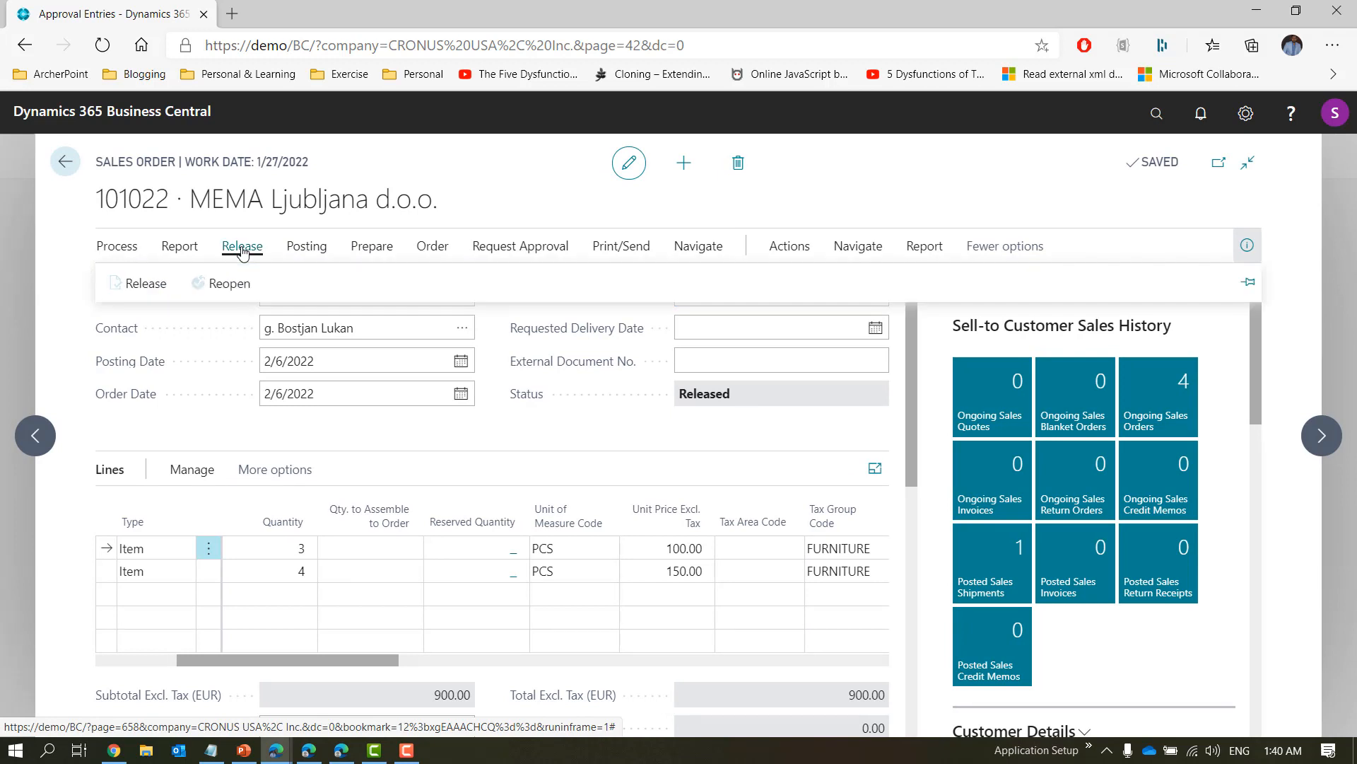
pyautogui.click(225, 283)
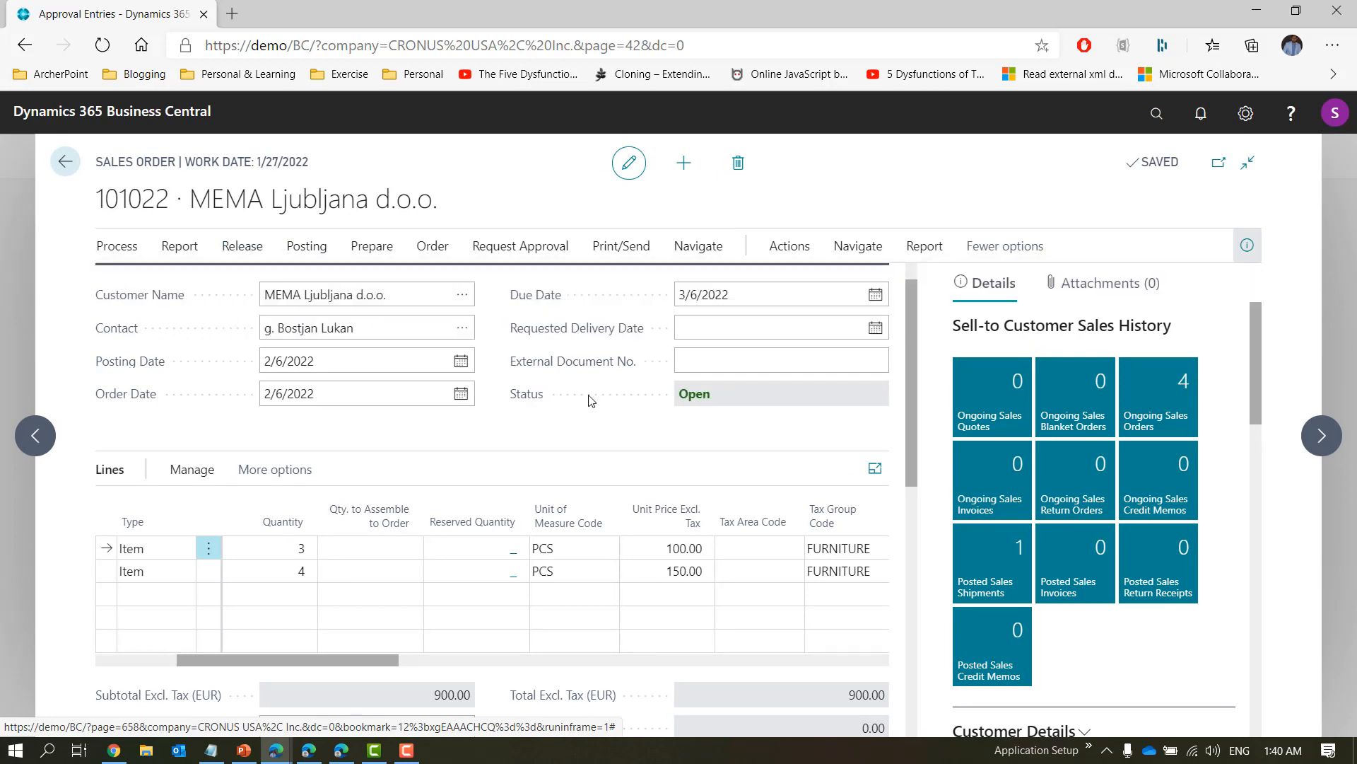
pyautogui.click(678, 556)
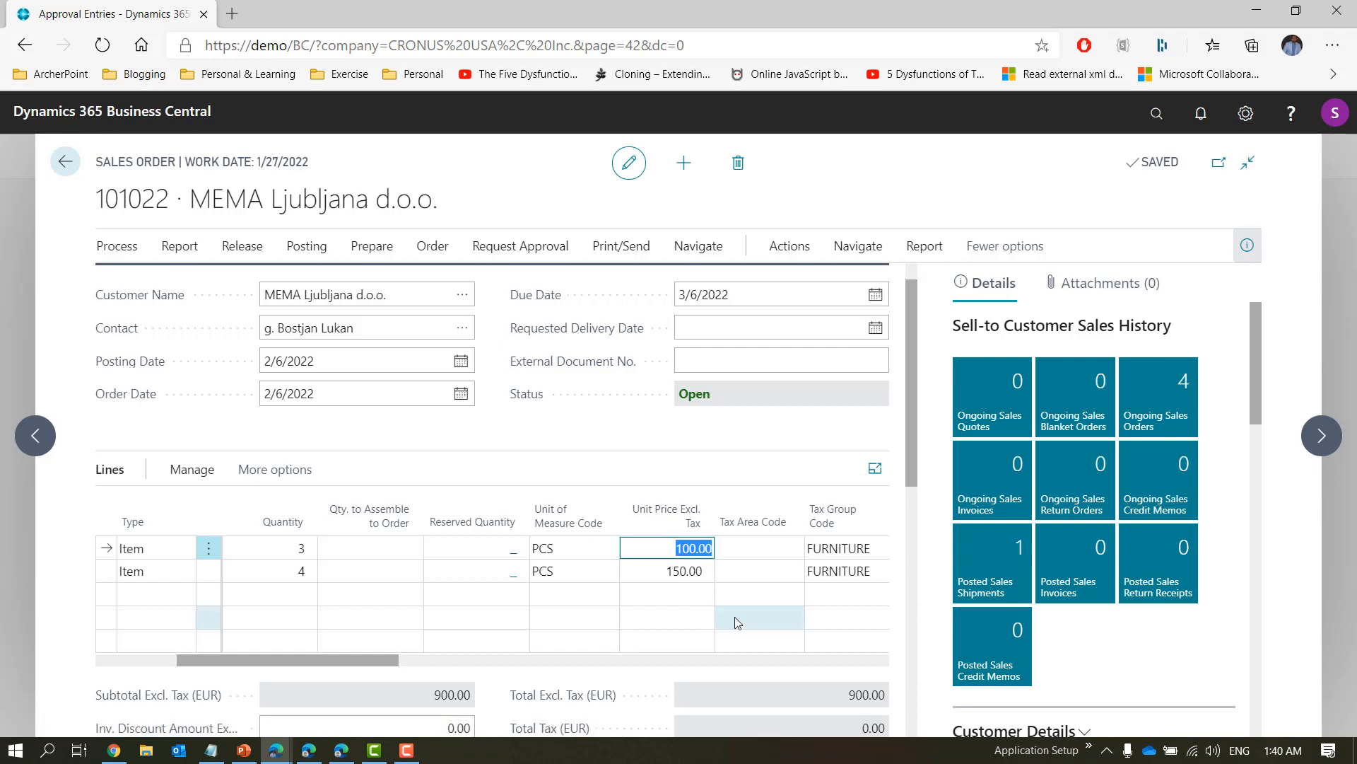
pyautogui.press('Down')
pyautogui.write('250')
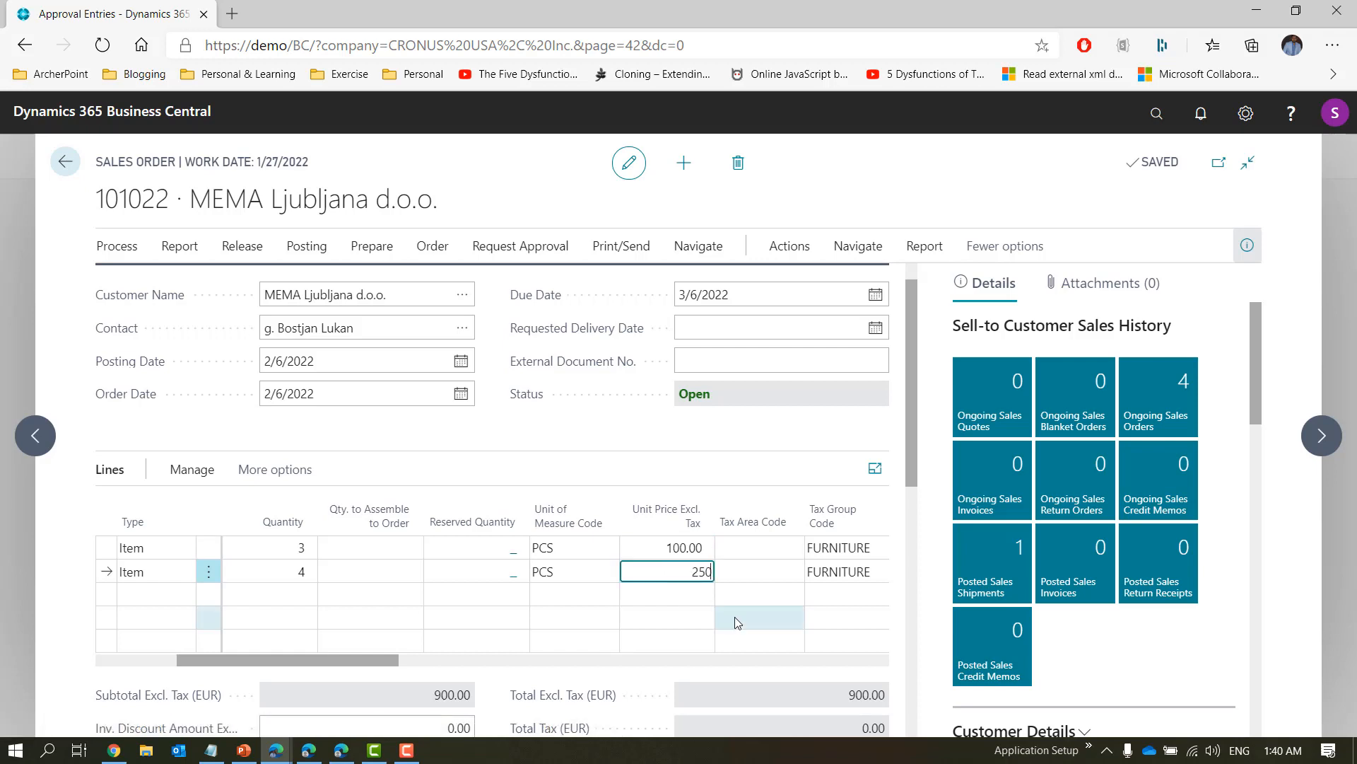
pyautogui.press('Tab')
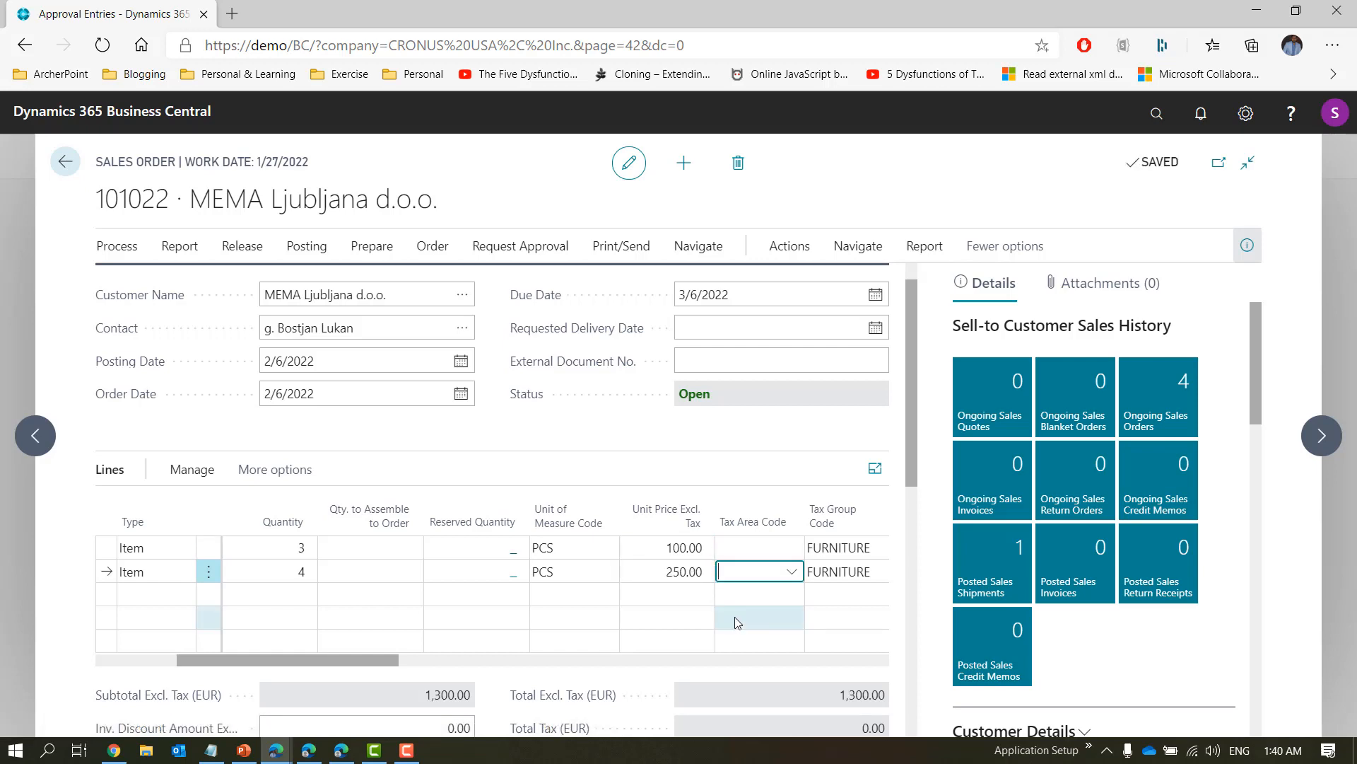
pyautogui.hotkey('shift', 'Tab')
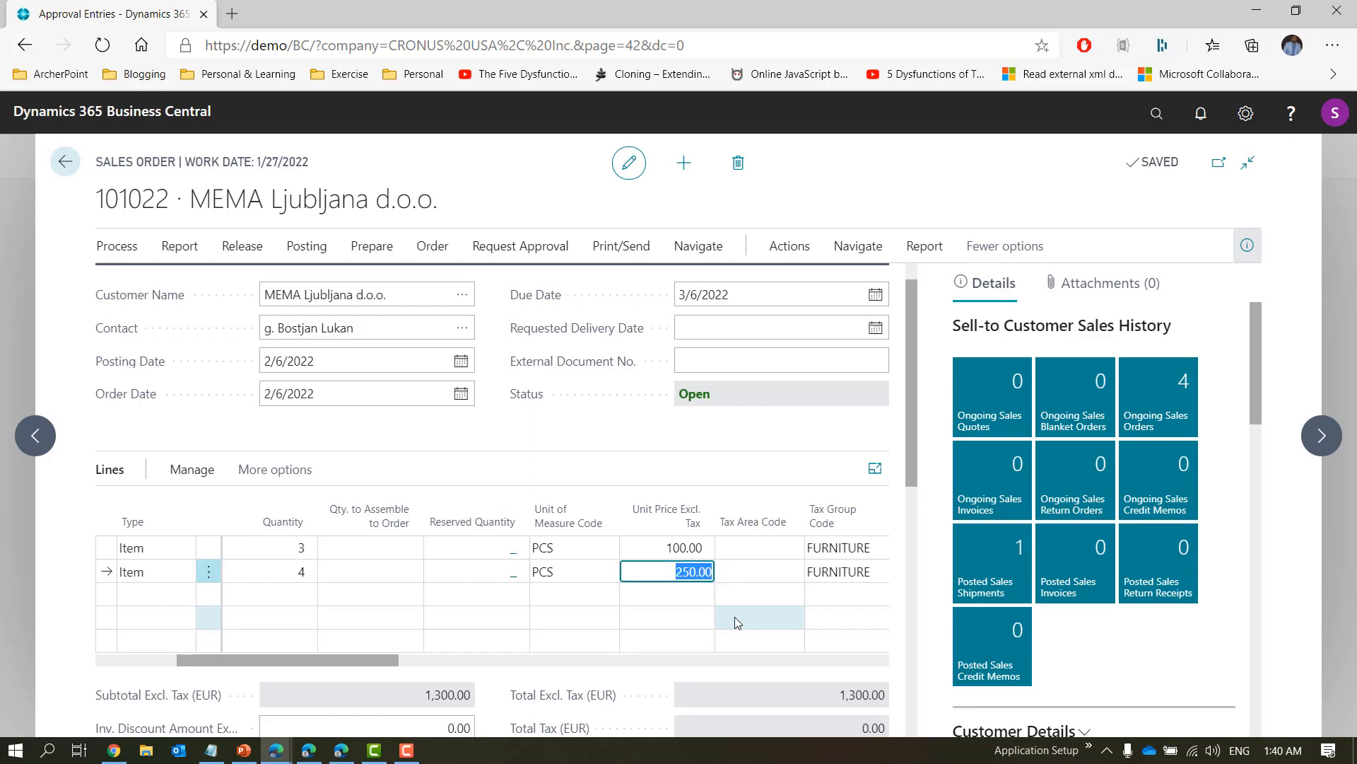
# In the PowerPoint slide's <1000 row, enter the requesting user's name as approver ID and Approved as status, then return to Business Central.
pyautogui.click(240, 751)
pyautogui.click(687, 485)
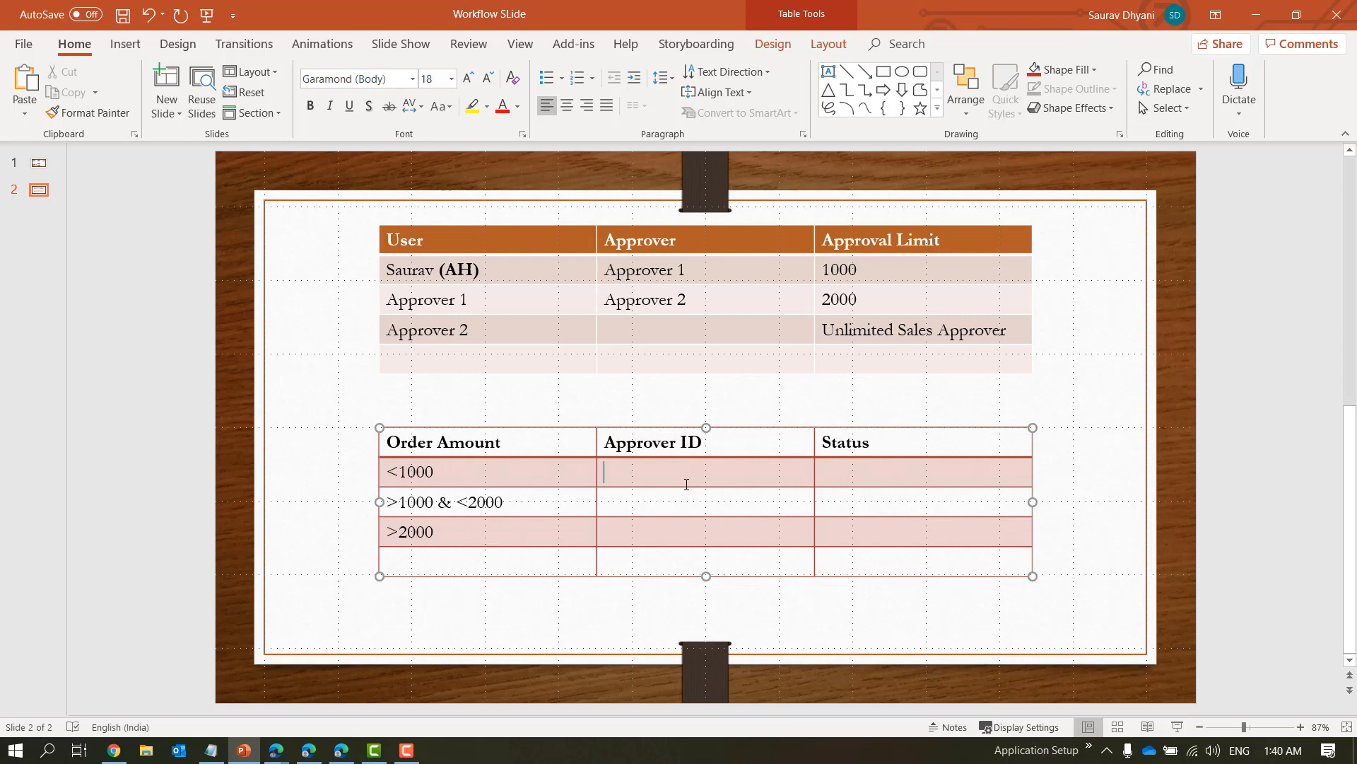
pyautogui.write('SauravApproved')
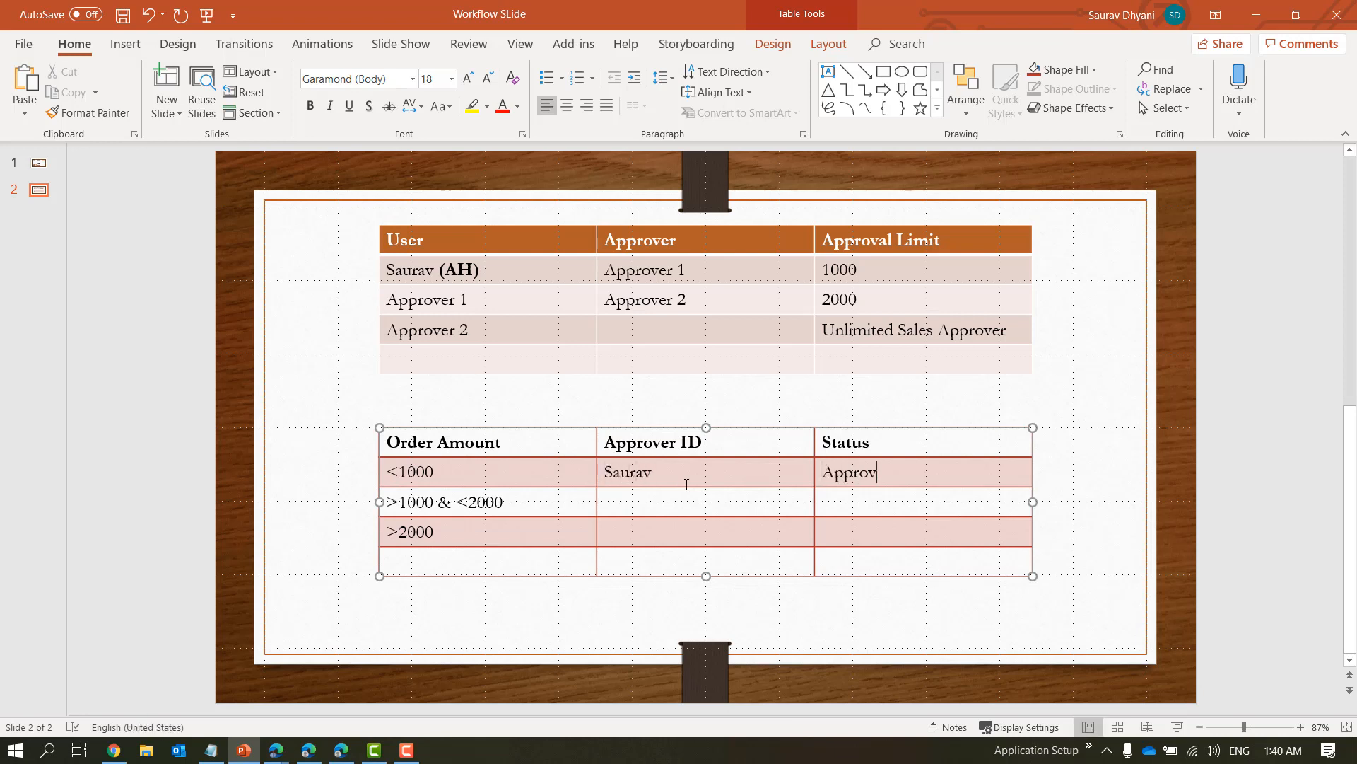
pyautogui.press('Down')
pyautogui.press('Left')
pyautogui.click(1244, 19)
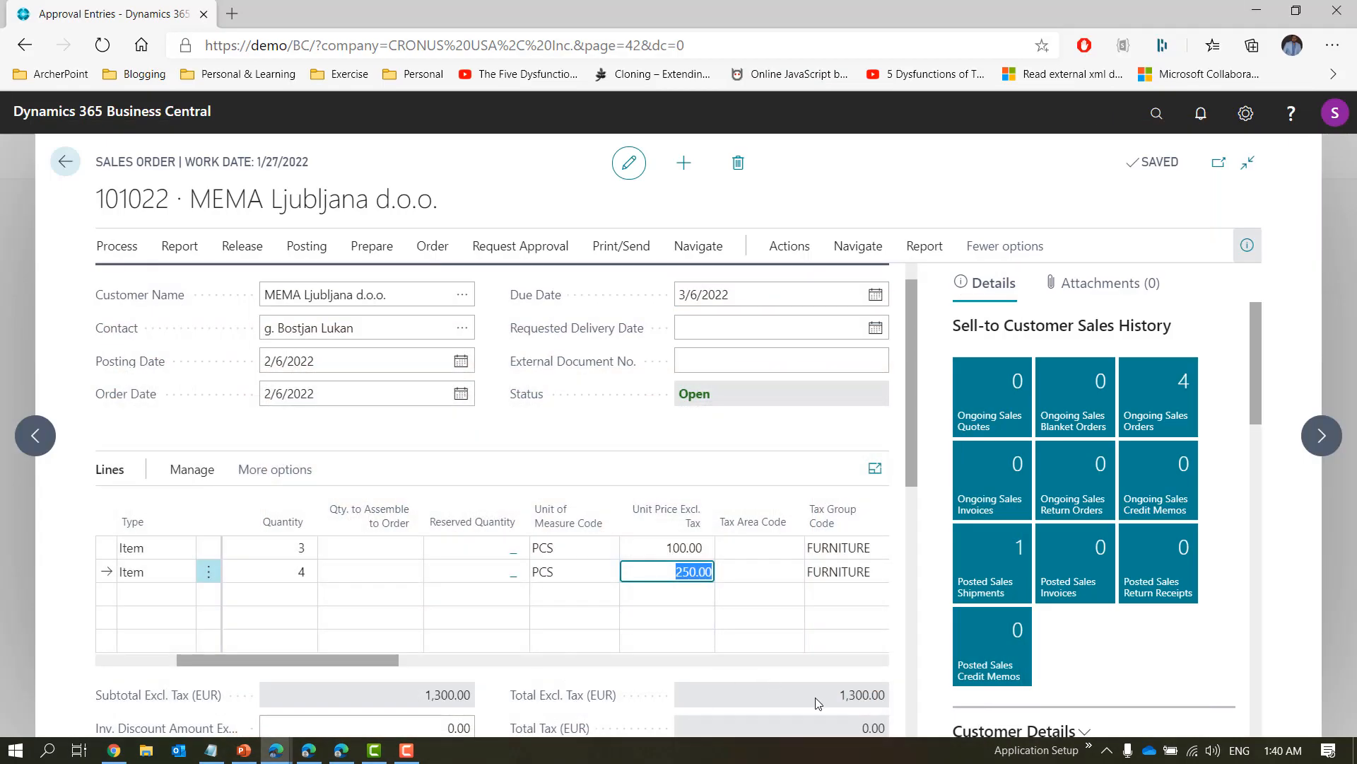
# Send the repriced sales order for approval and check its approval entries.
pyautogui.click(541, 246)
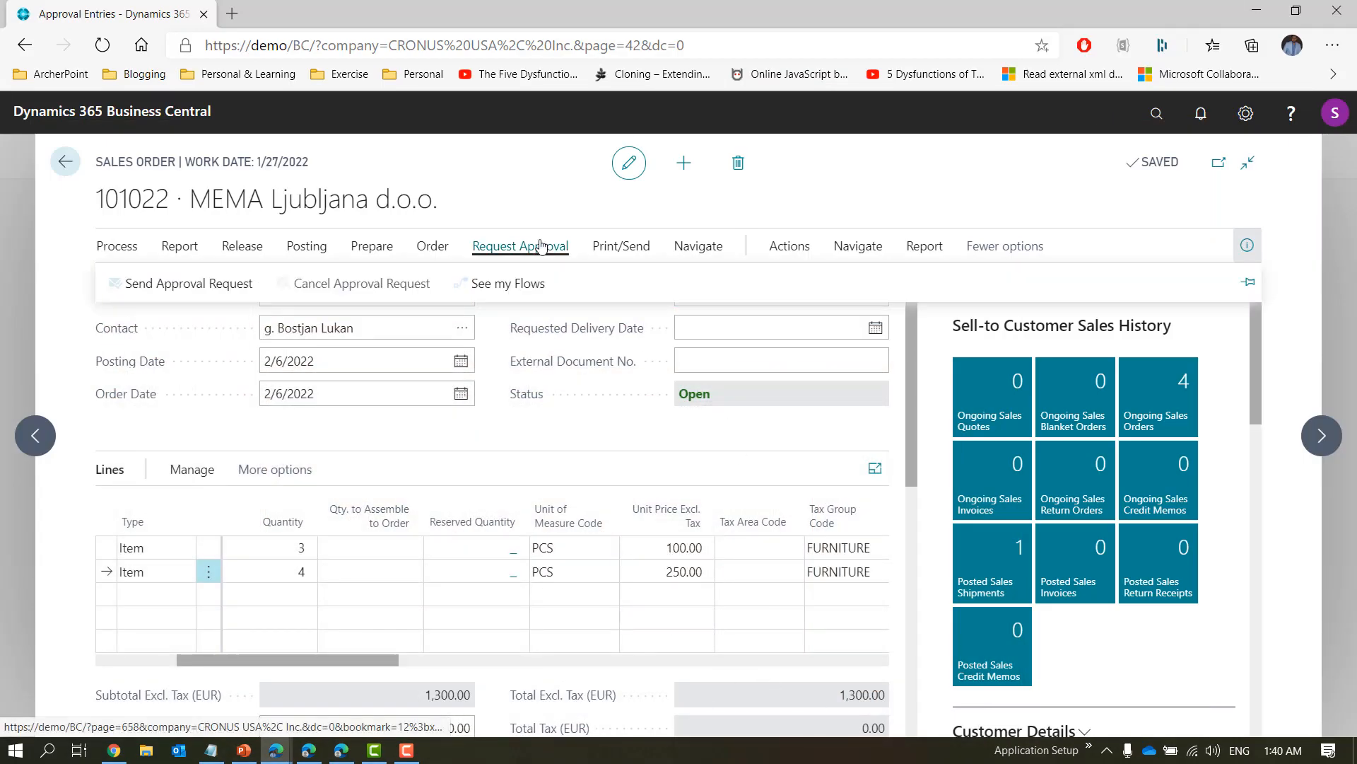
pyautogui.click(182, 283)
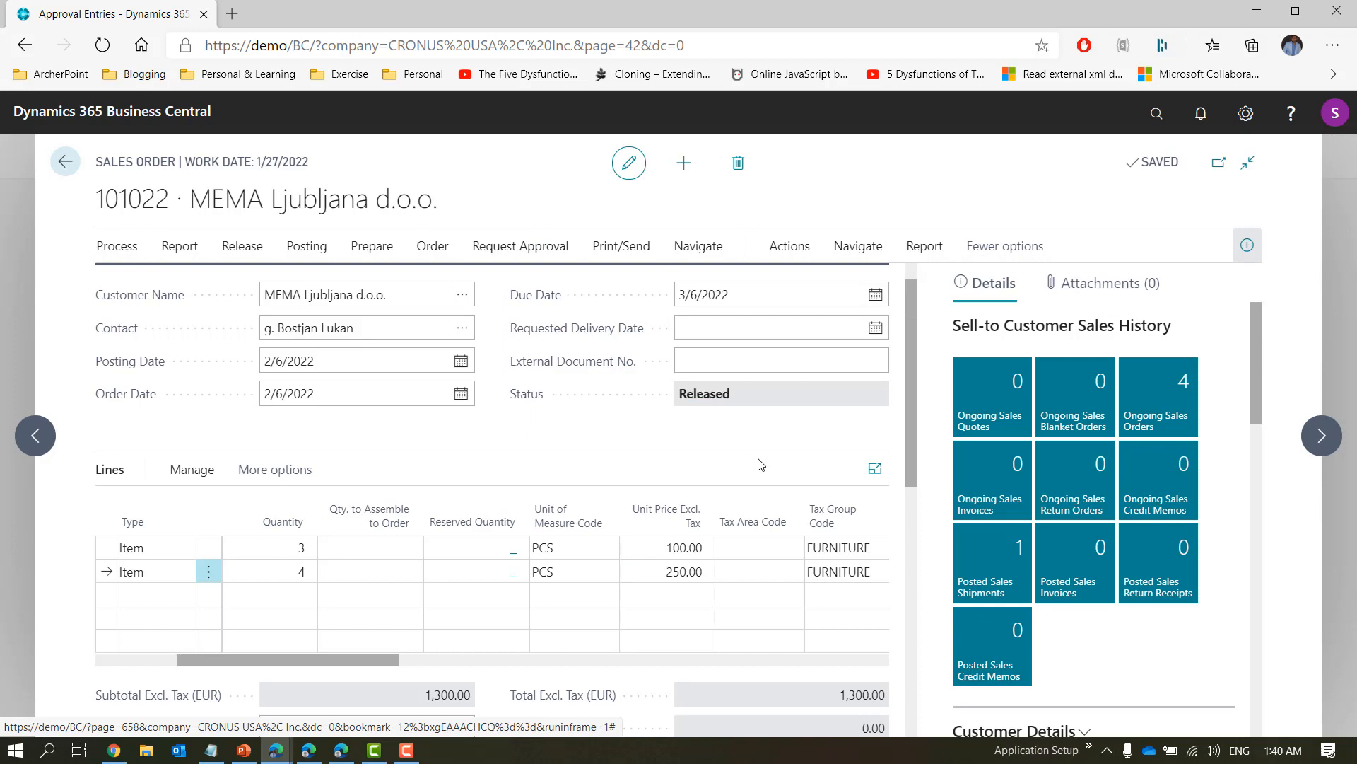
pyautogui.click(877, 256)
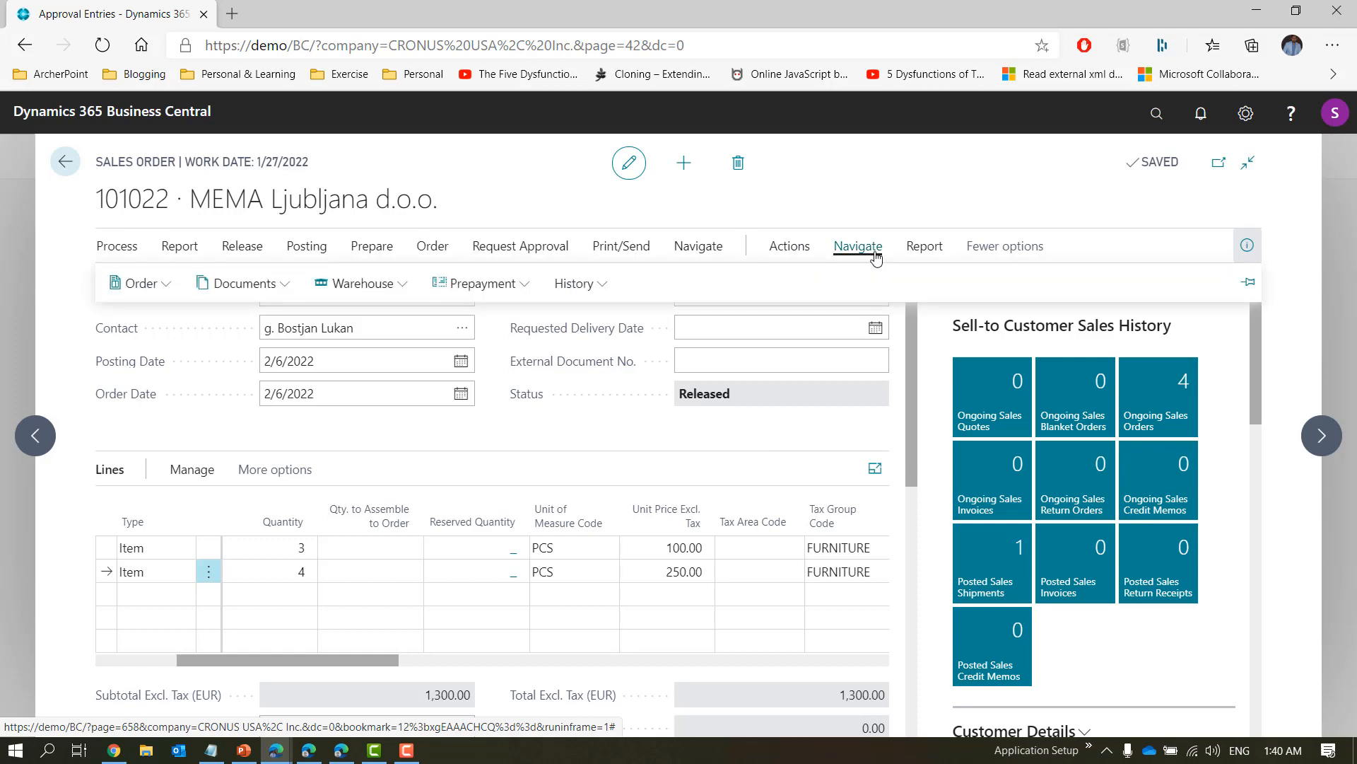
pyautogui.click(138, 283)
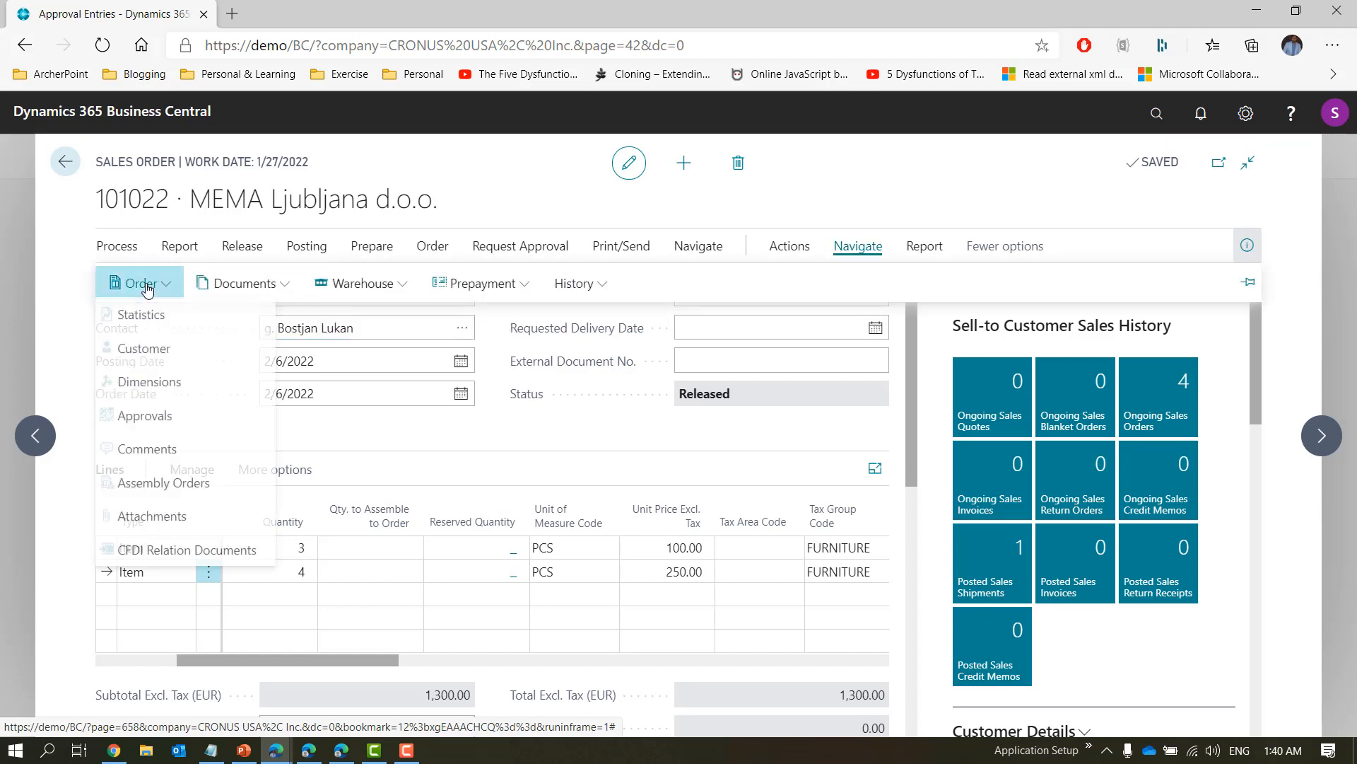
pyautogui.click(155, 419)
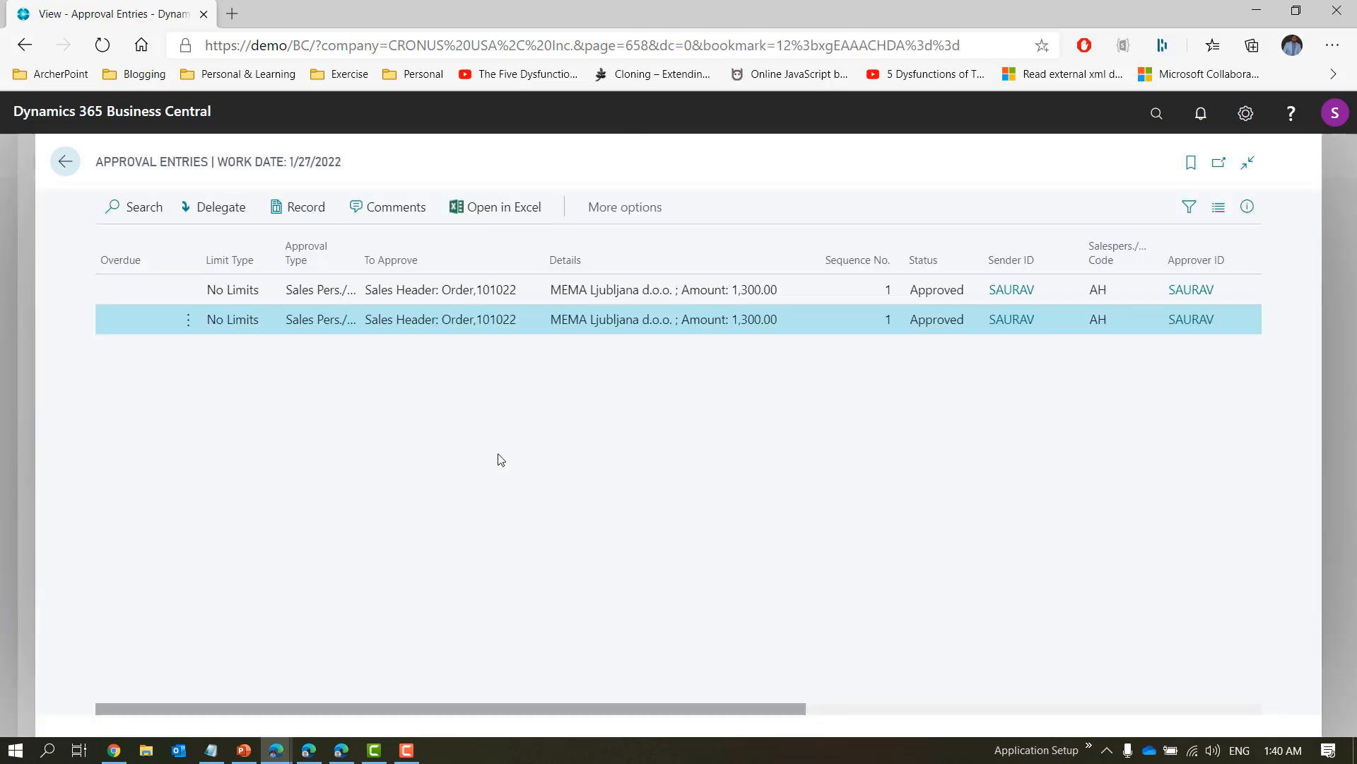
pyautogui.click(808, 434)
pyautogui.click(61, 161)
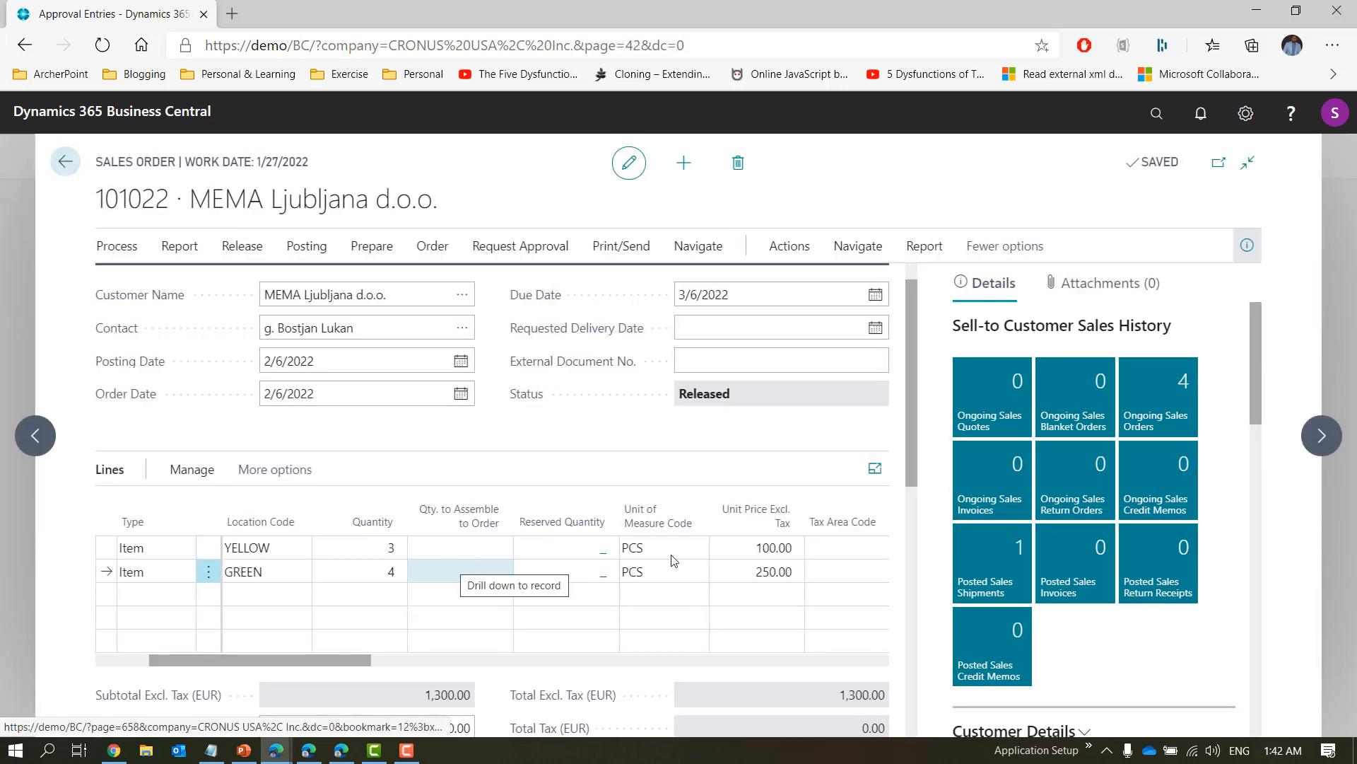
pyautogui.click(776, 572)
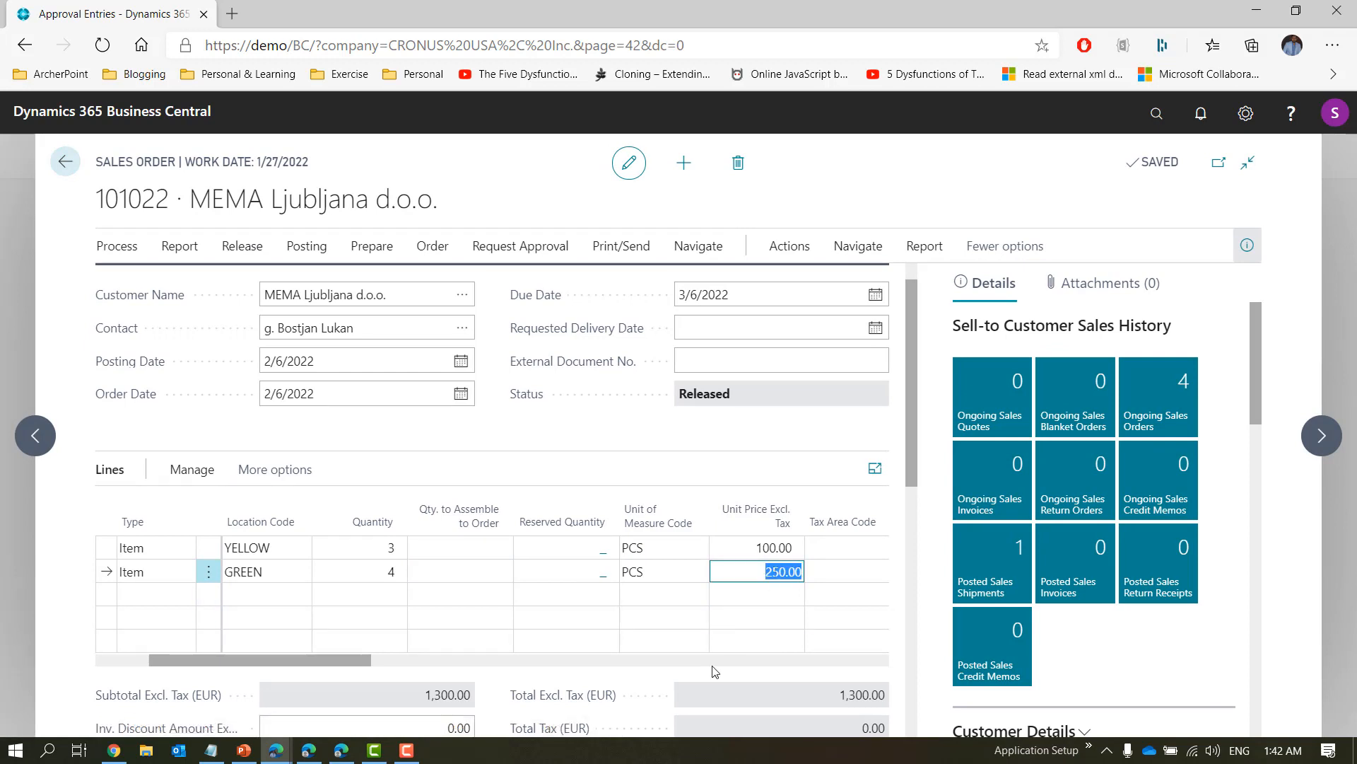
pyautogui.write('1000')
pyautogui.press('Escape')
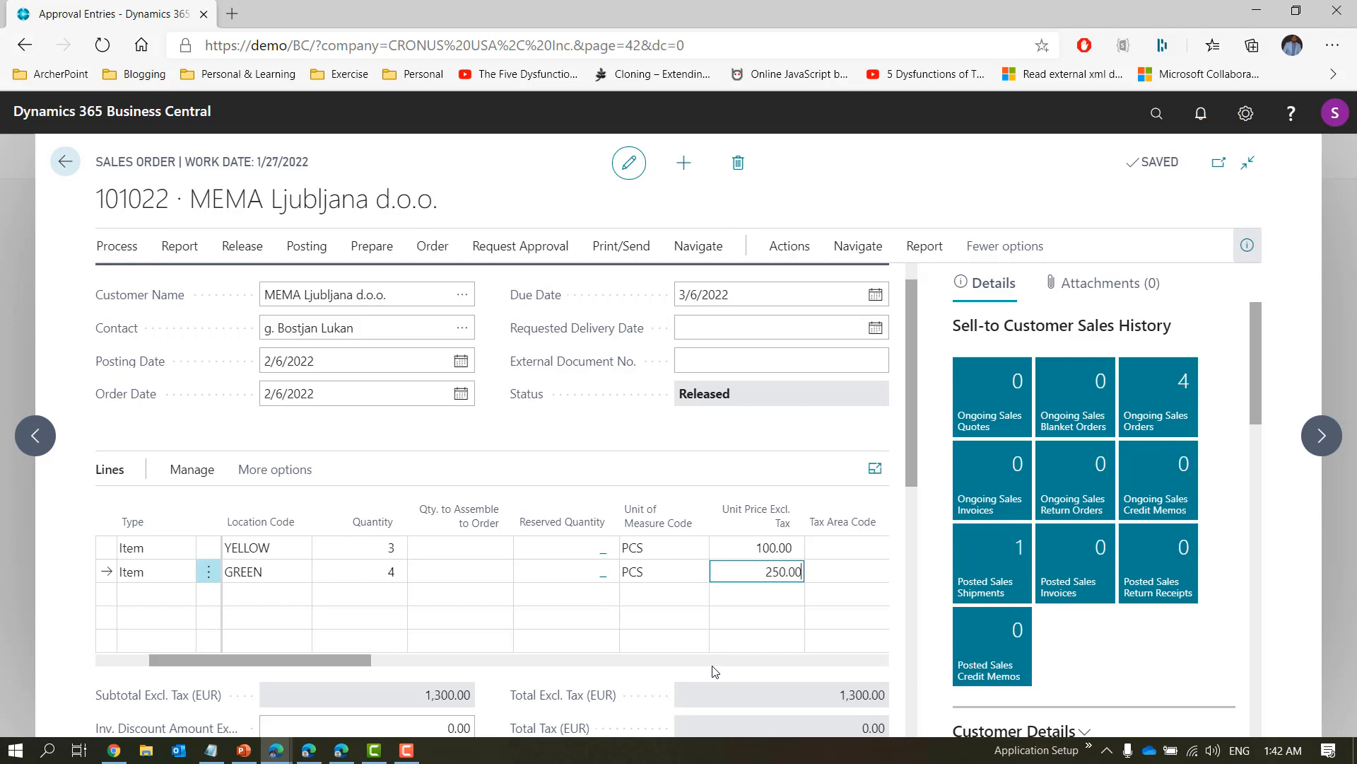
# Reopen the released sales order and set the unit price excluding tax of the second line to 2500.
pyautogui.click(242, 247)
pyautogui.click(221, 283)
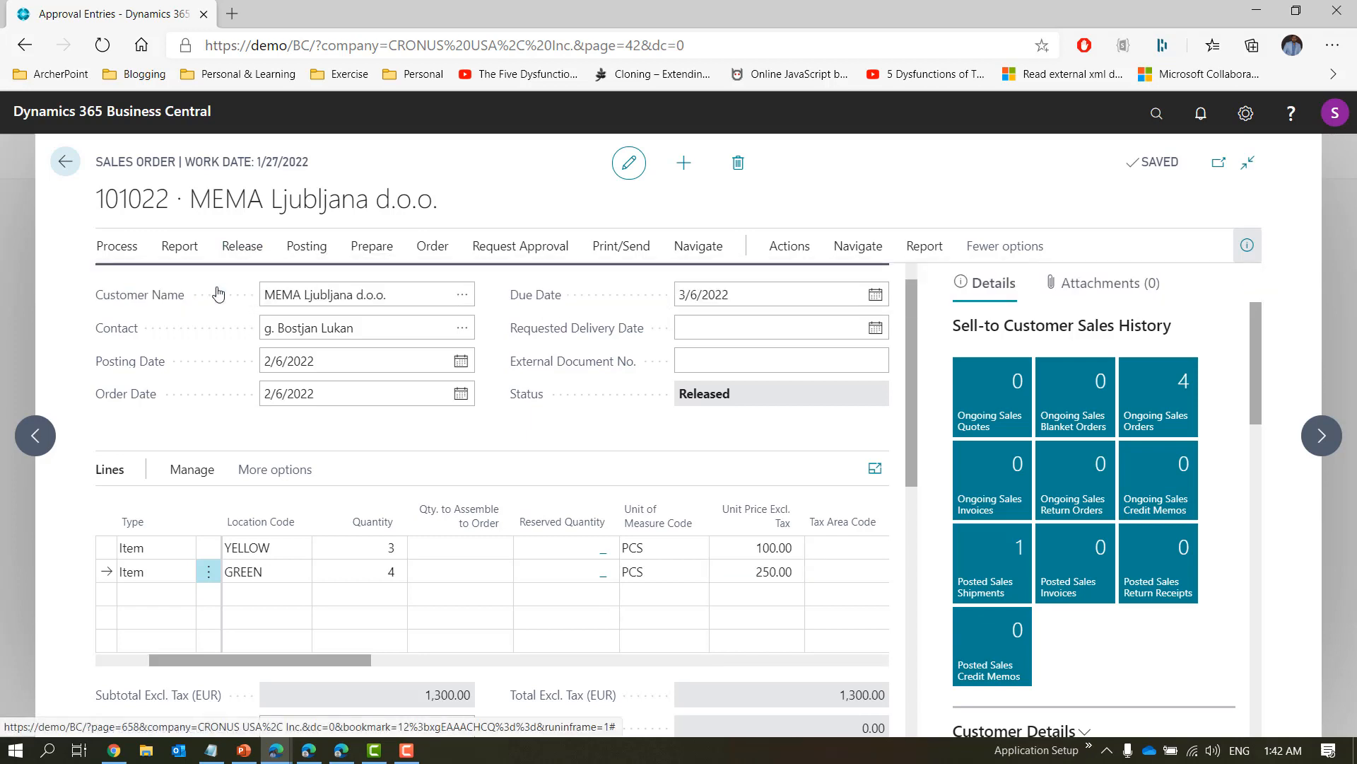
pyautogui.click(759, 570)
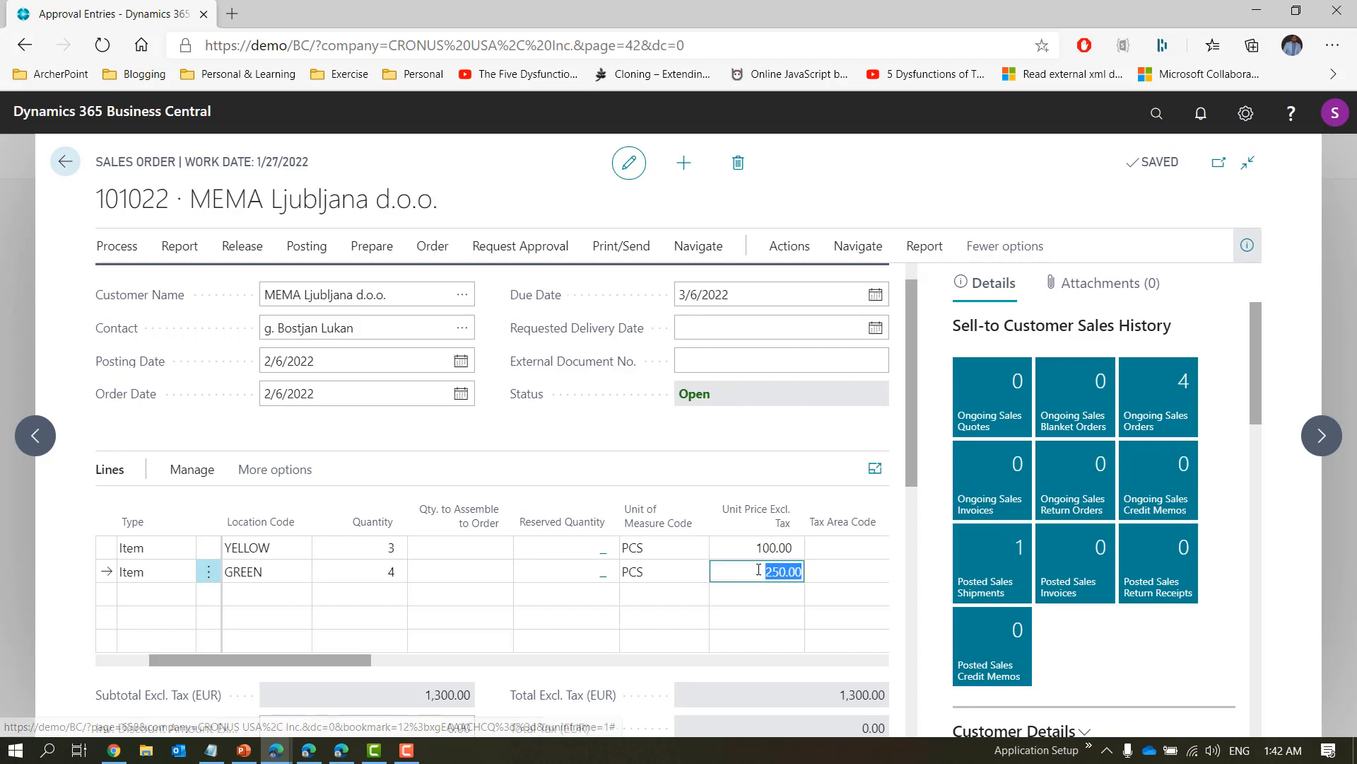
pyautogui.write('2500')
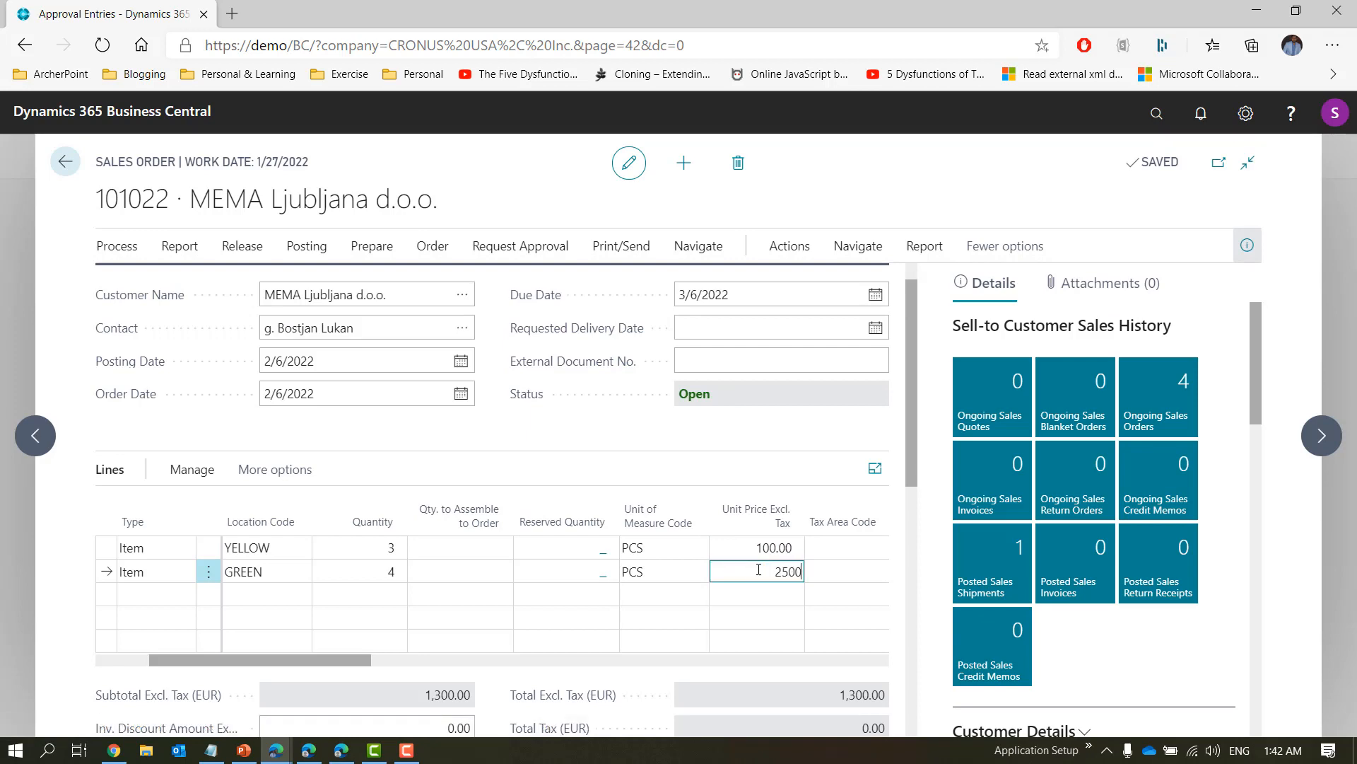
pyautogui.press('Tab')
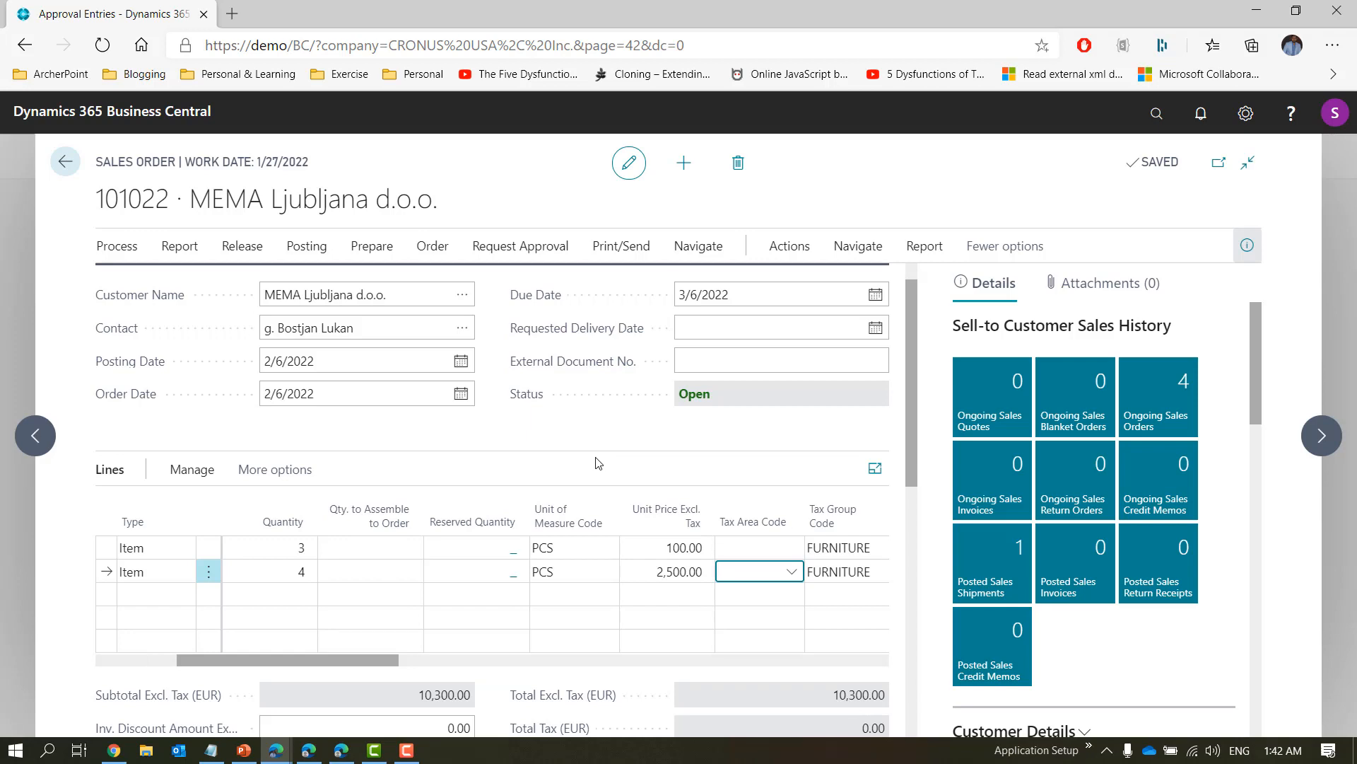
# Send the sales order with the 2,500 unit price for approval.
pyautogui.click(533, 254)
pyautogui.click(230, 295)
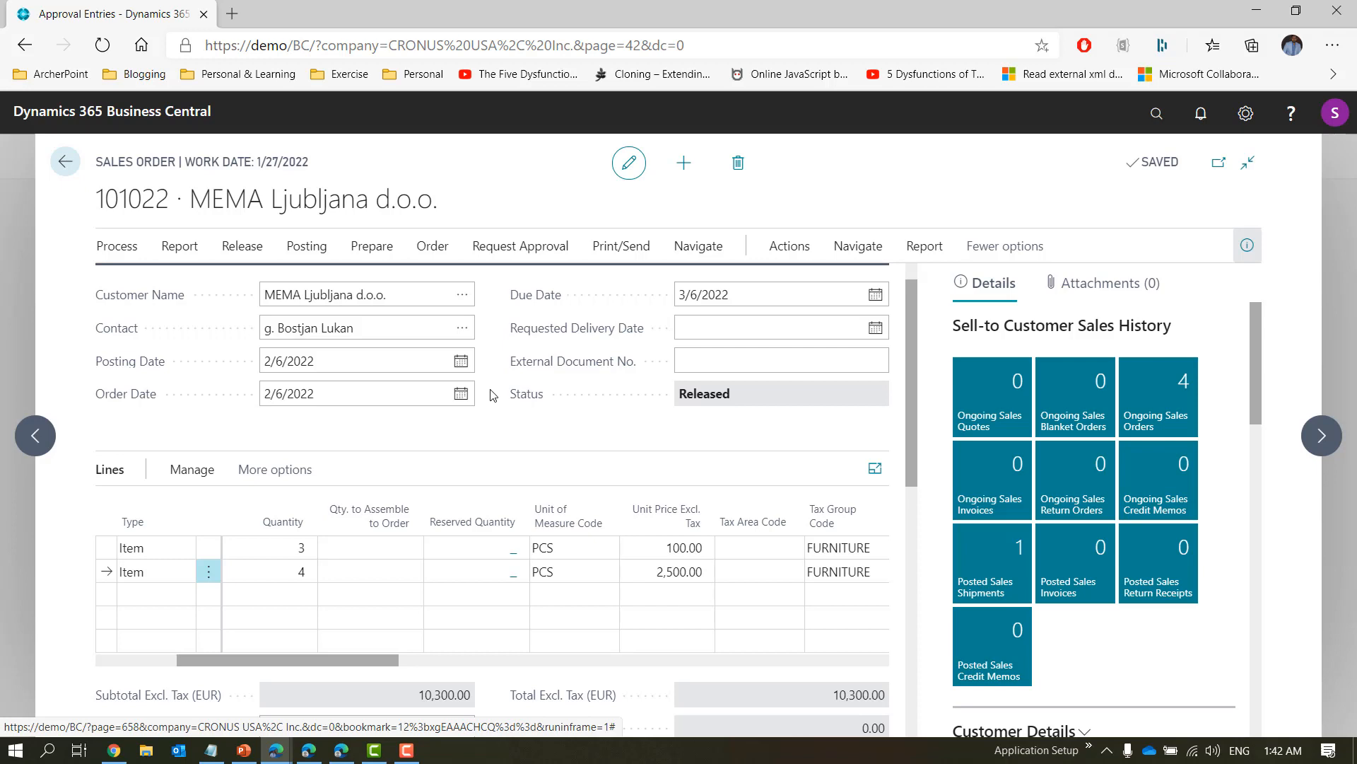
# Open Approval User Setup and examine the requesting user's approver and sales amount approval limit.
pyautogui.click(1157, 113)
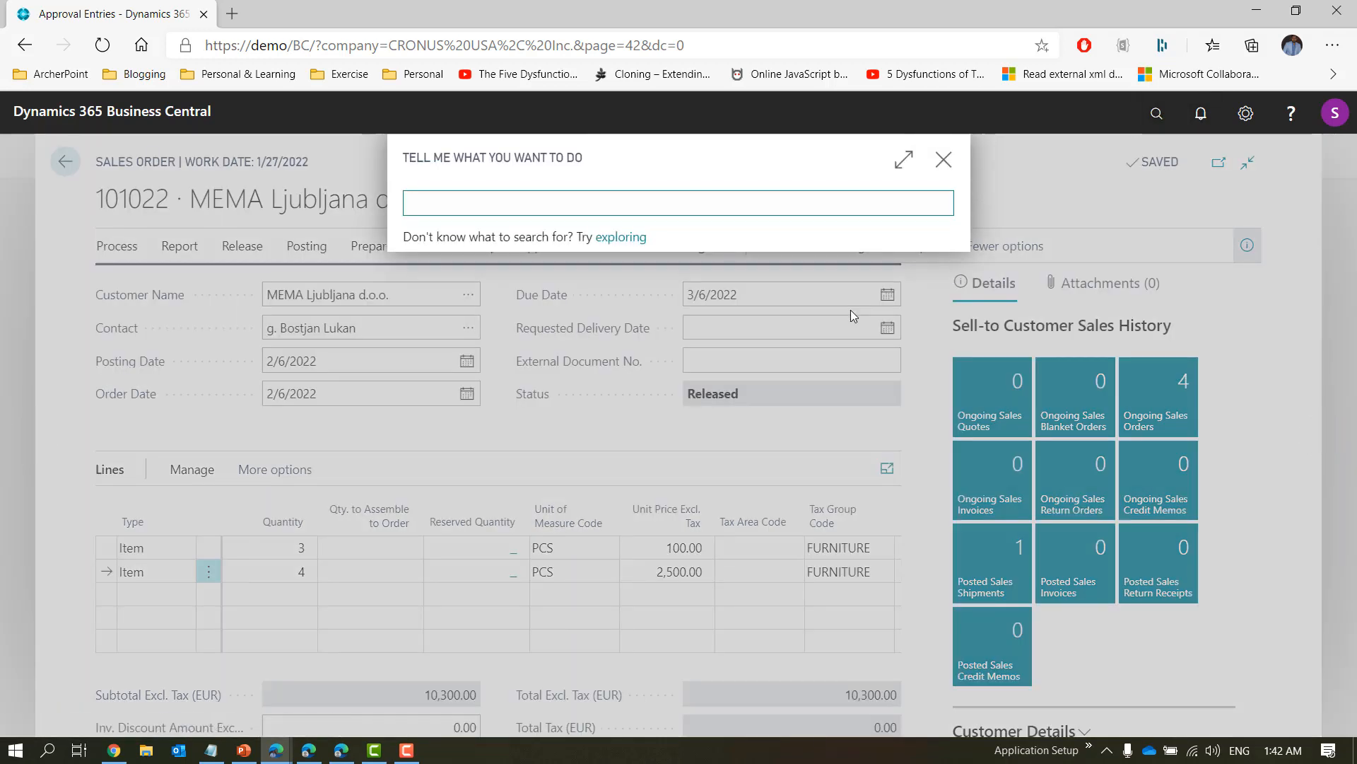
pyautogui.write('approval user set')
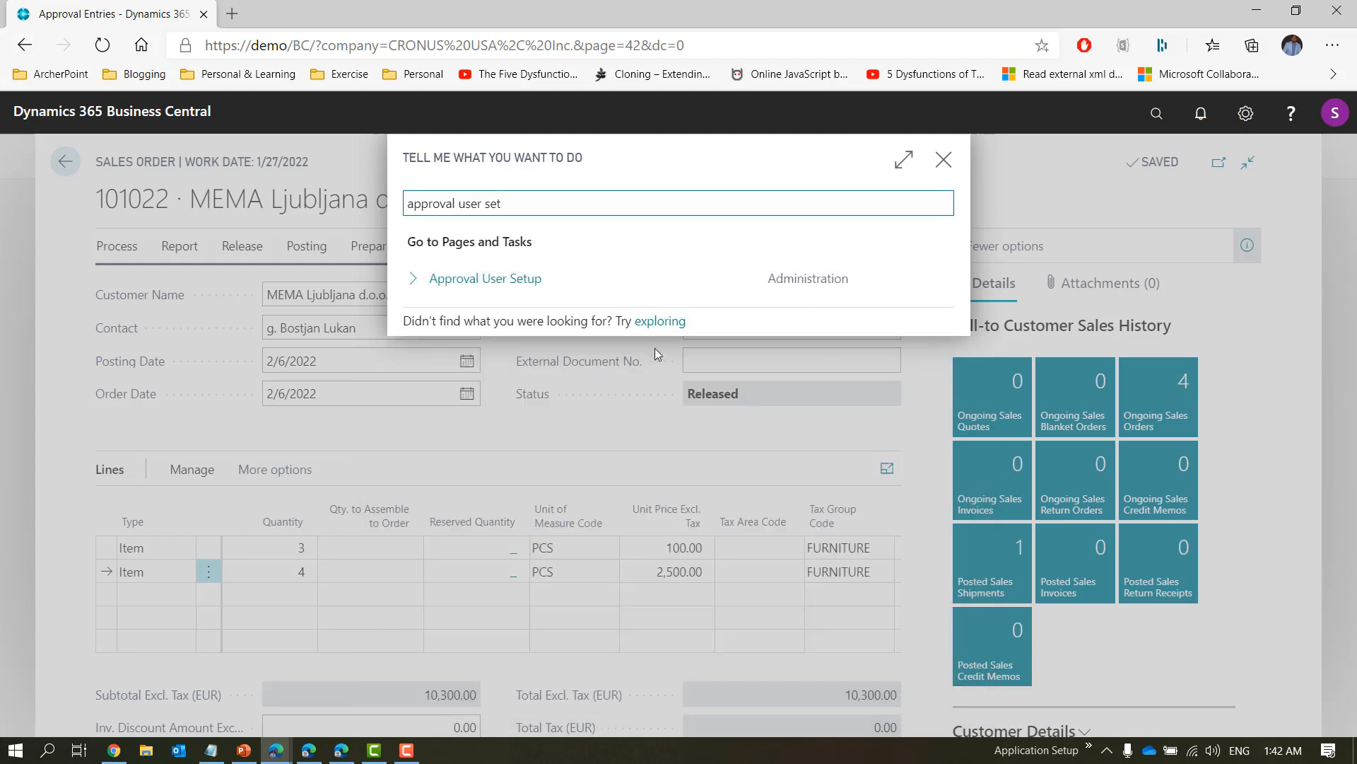
pyautogui.click(488, 277)
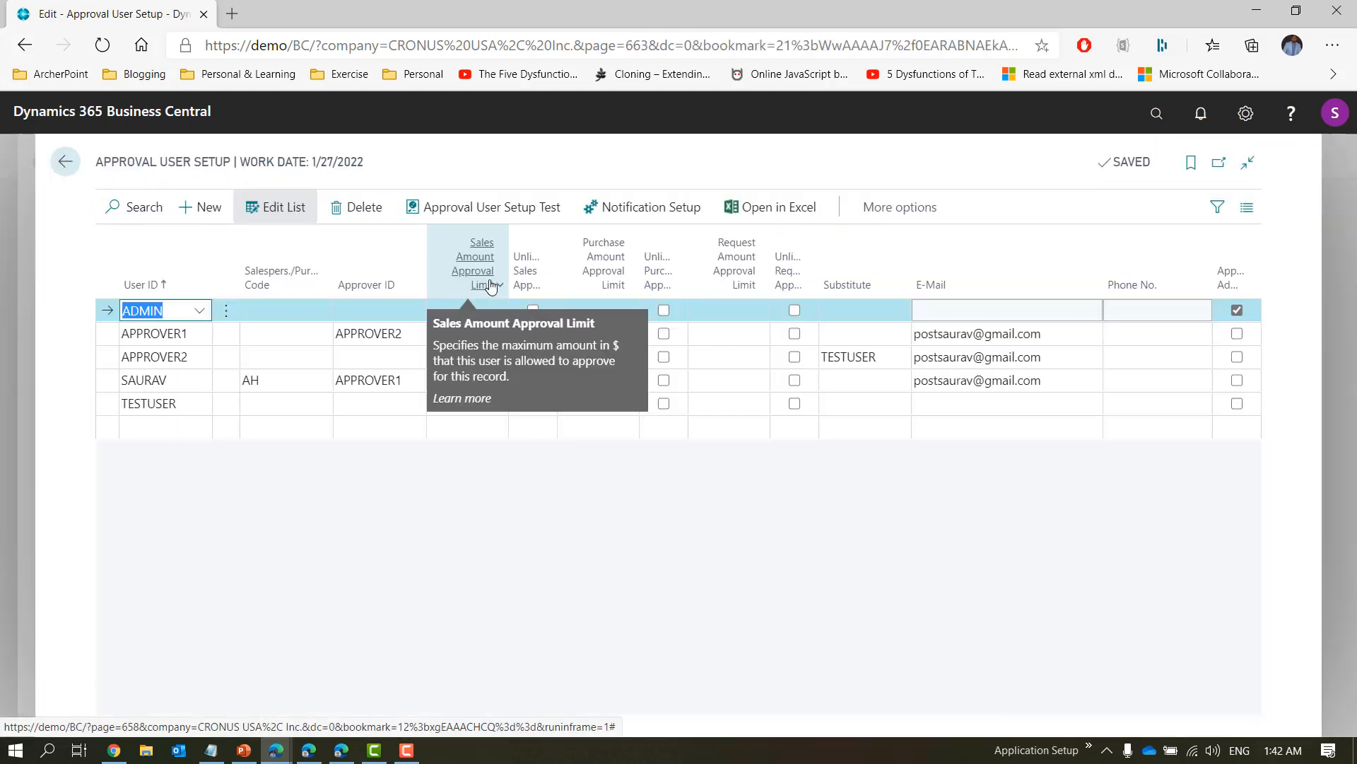
pyautogui.click(103, 380)
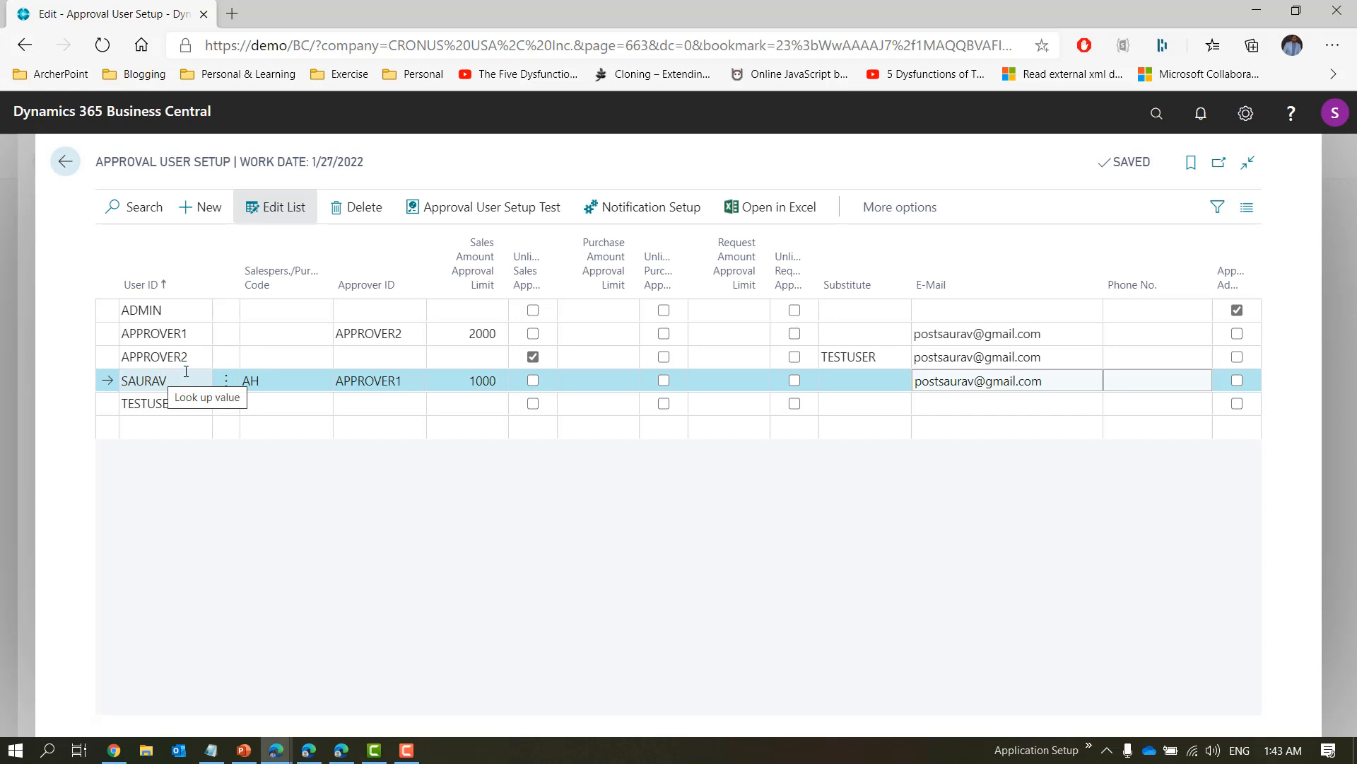
pyautogui.click(395, 383)
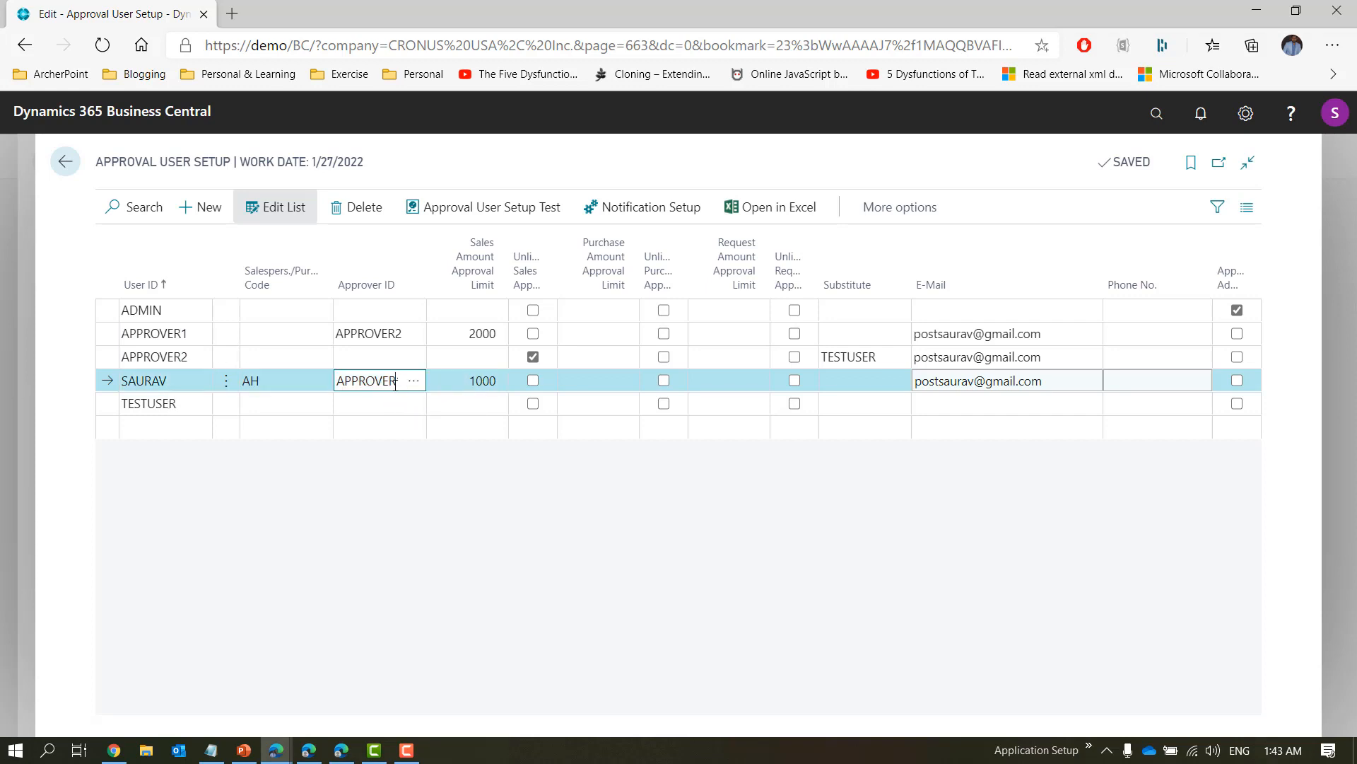
pyautogui.click(401, 526)
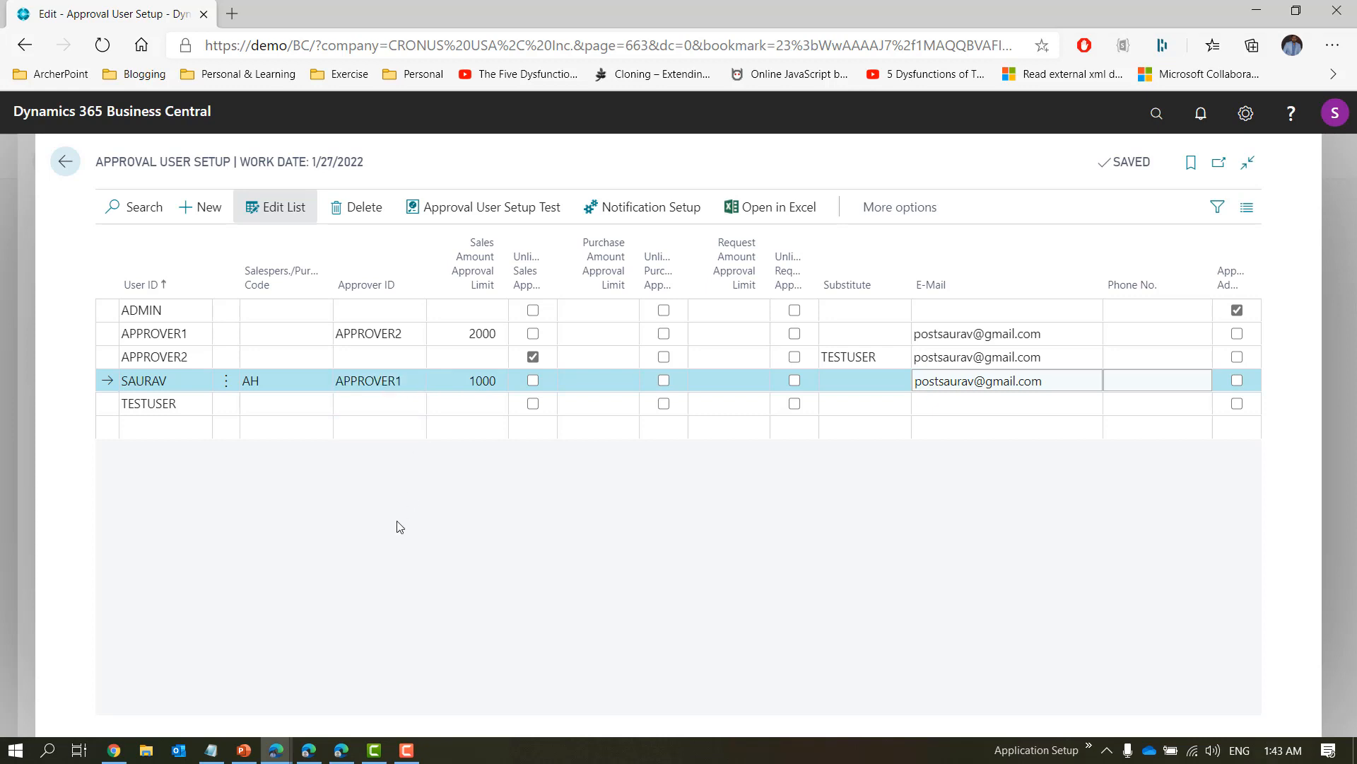
# Open the Sales Order Approval Workflow's responses for a requested approval and view the options of the approval request creation response.
pyautogui.click(1157, 113)
pyautogui.write('wo')
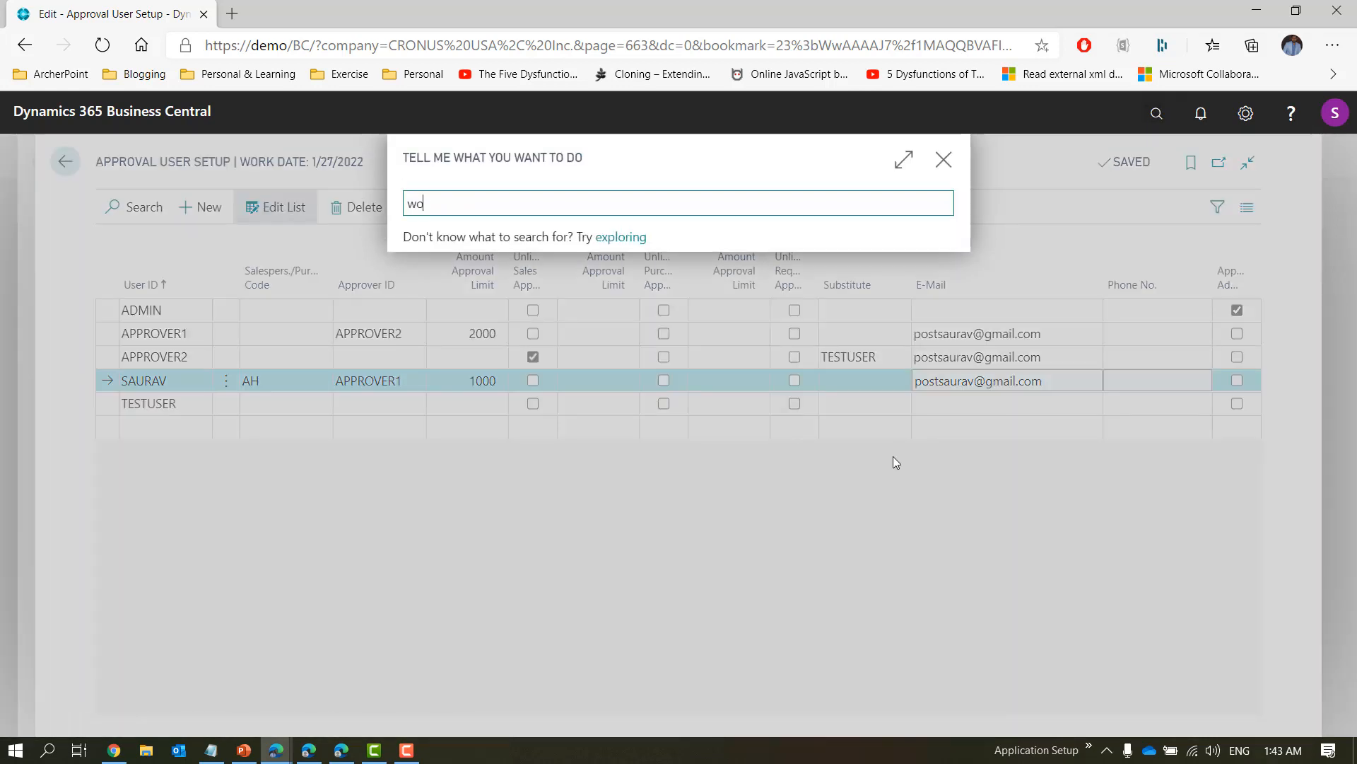
pyautogui.write('rkflow')
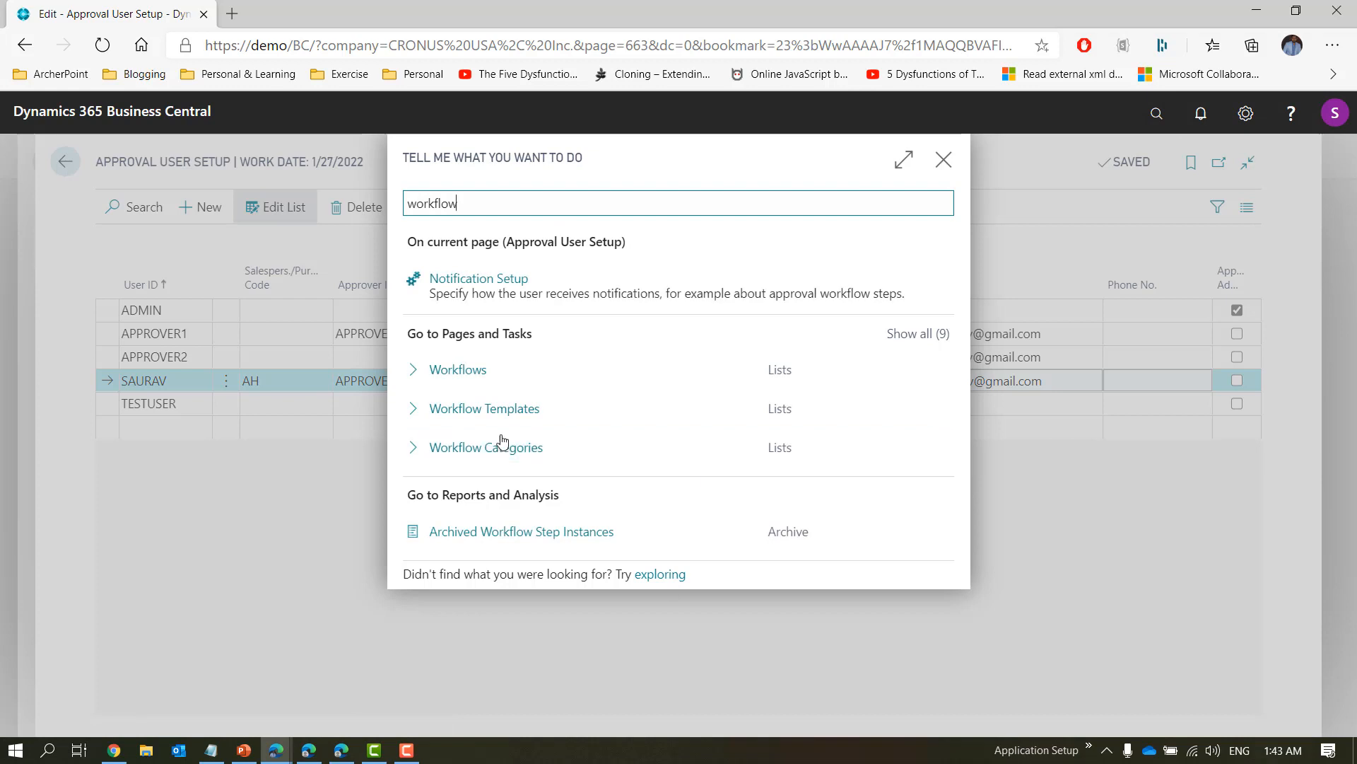
pyautogui.click(454, 365)
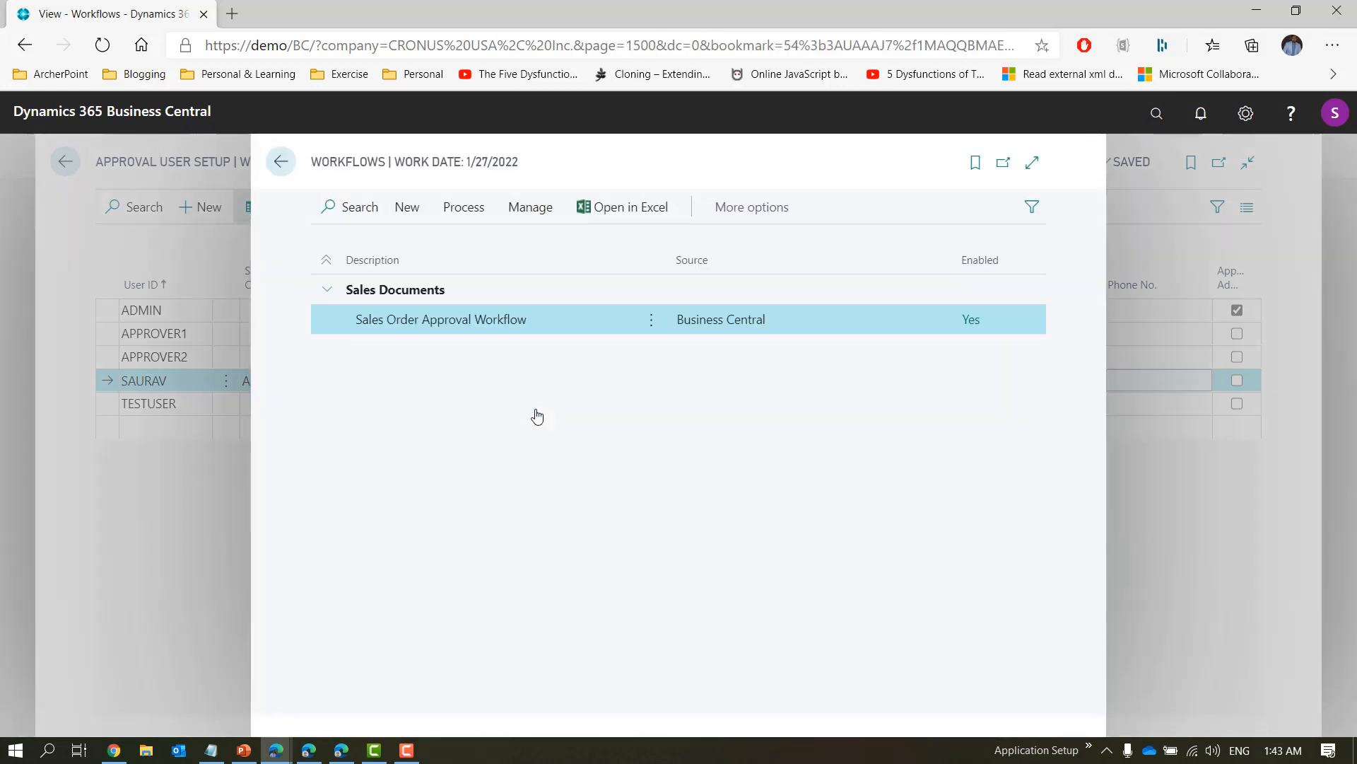
pyautogui.click(467, 323)
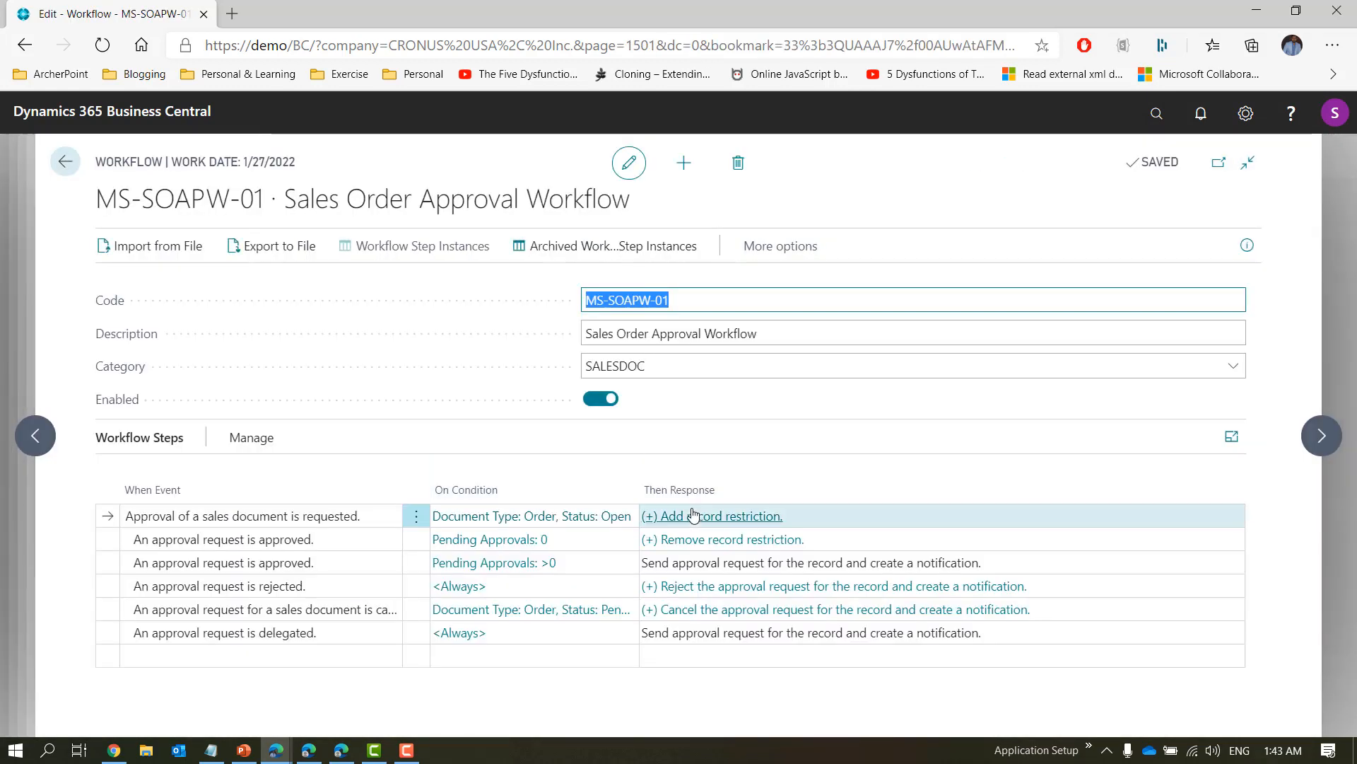
pyautogui.click(695, 519)
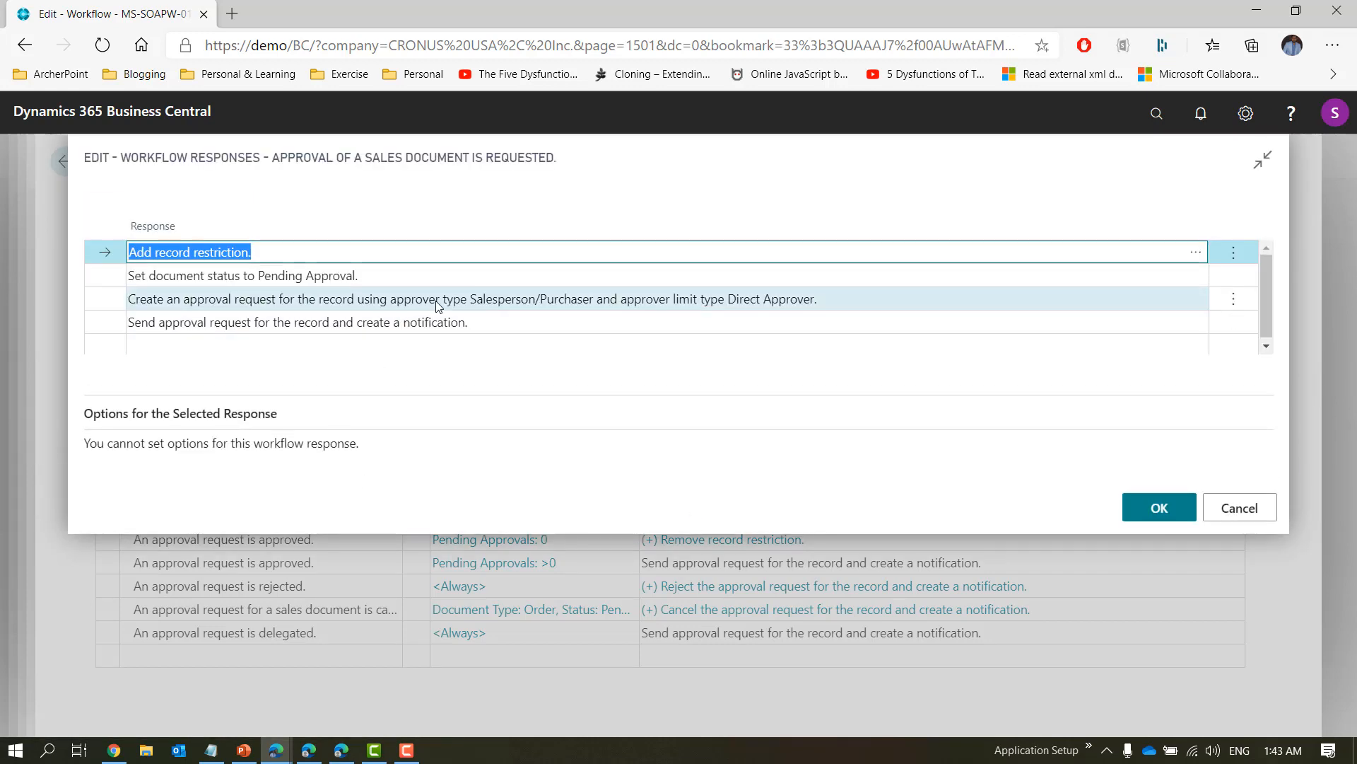
pyautogui.click(438, 305)
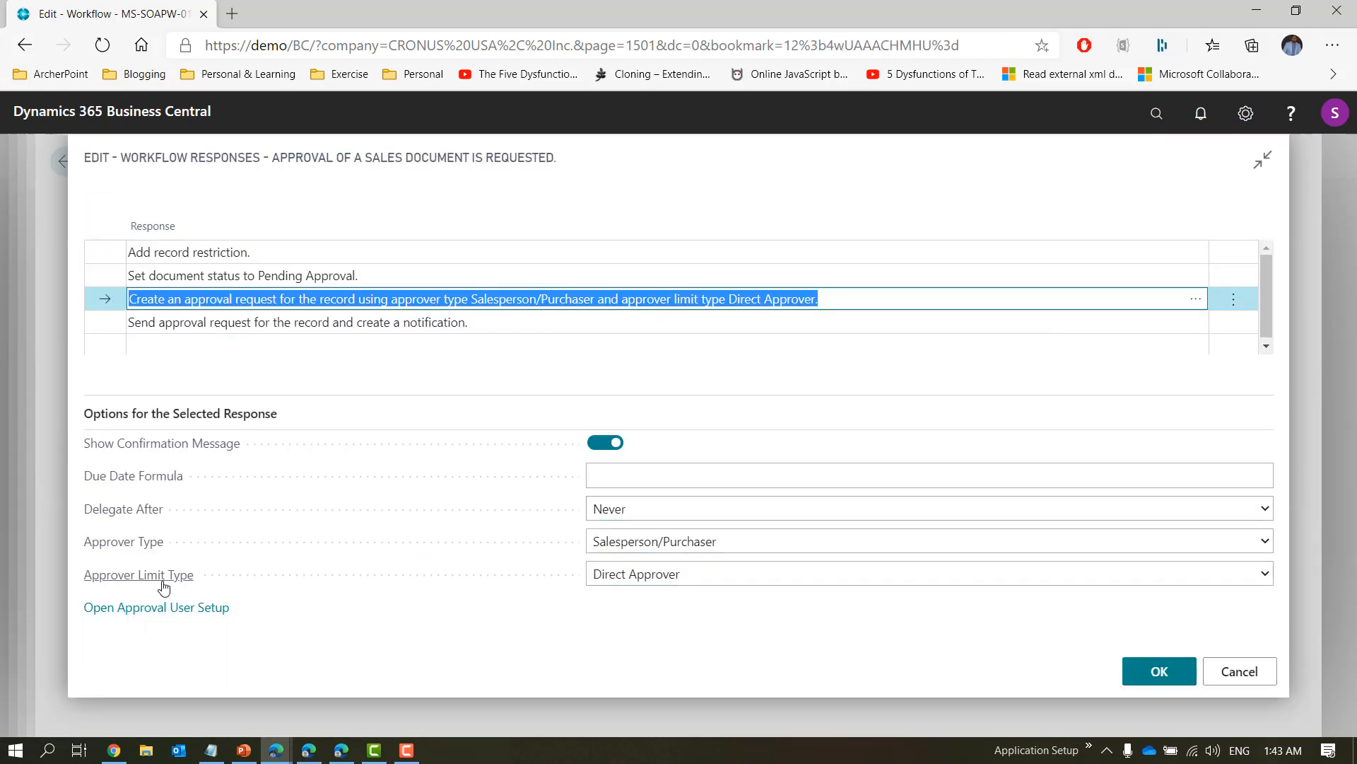
# Open the online documentation for Approver Limit Type and look through the Use Approval Workflows article.
pyautogui.moveTo(164, 587)
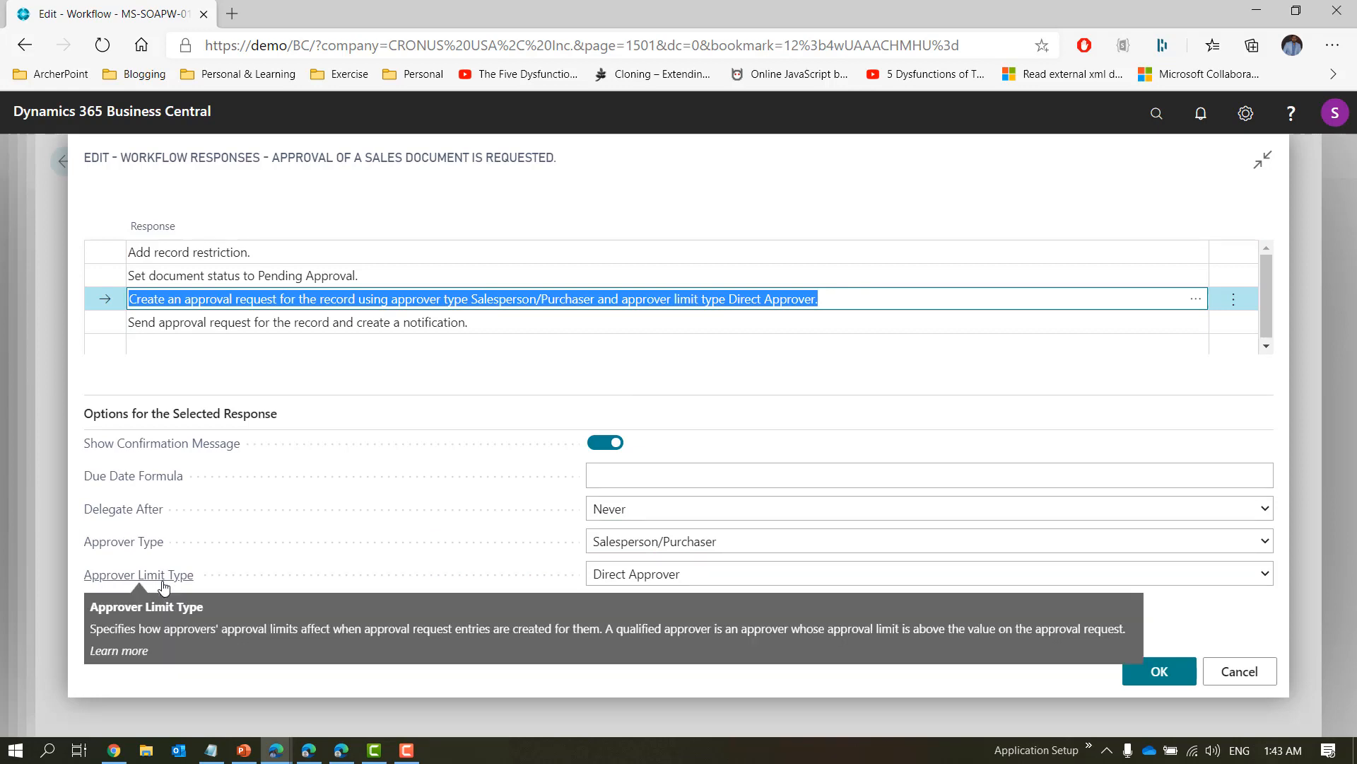
pyautogui.click(114, 653)
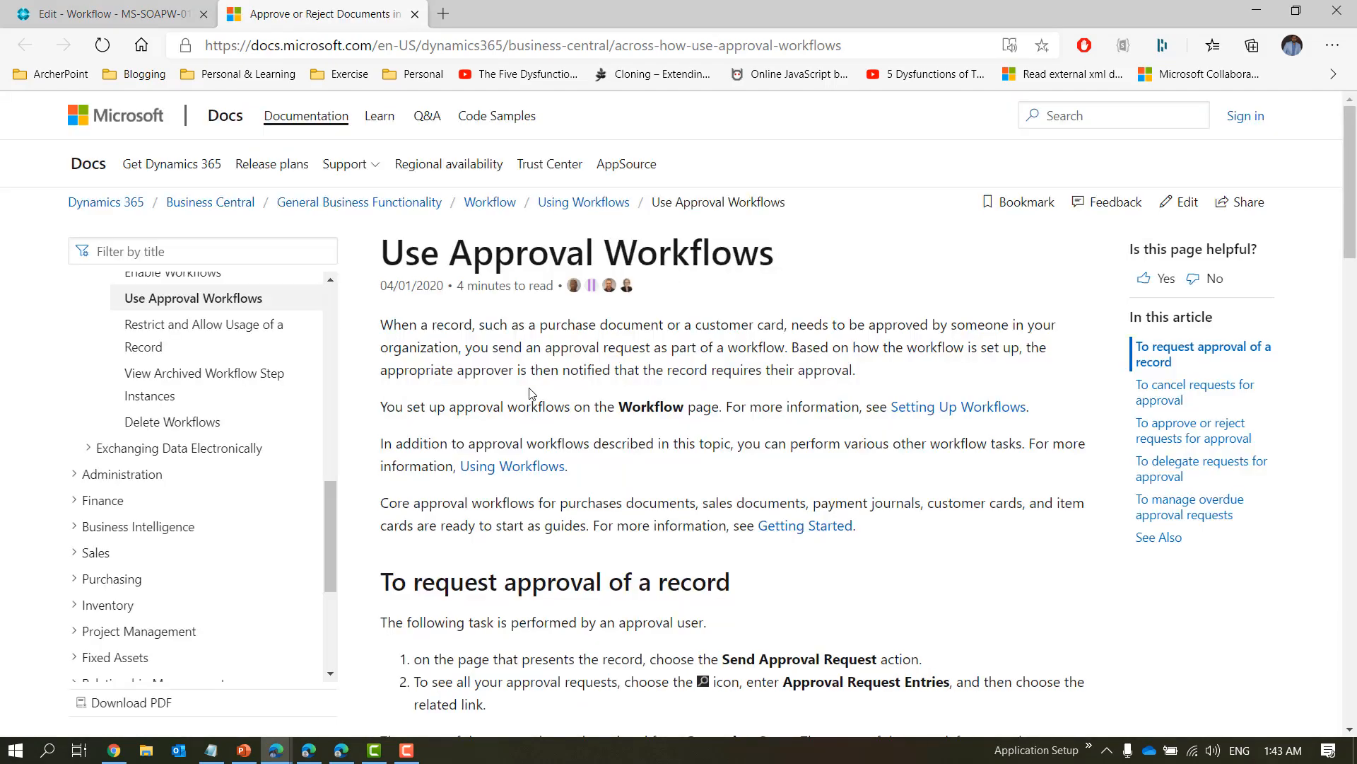
pyautogui.scroll(-5, 532, 393)
pyautogui.scroll(-7, 532, 393)
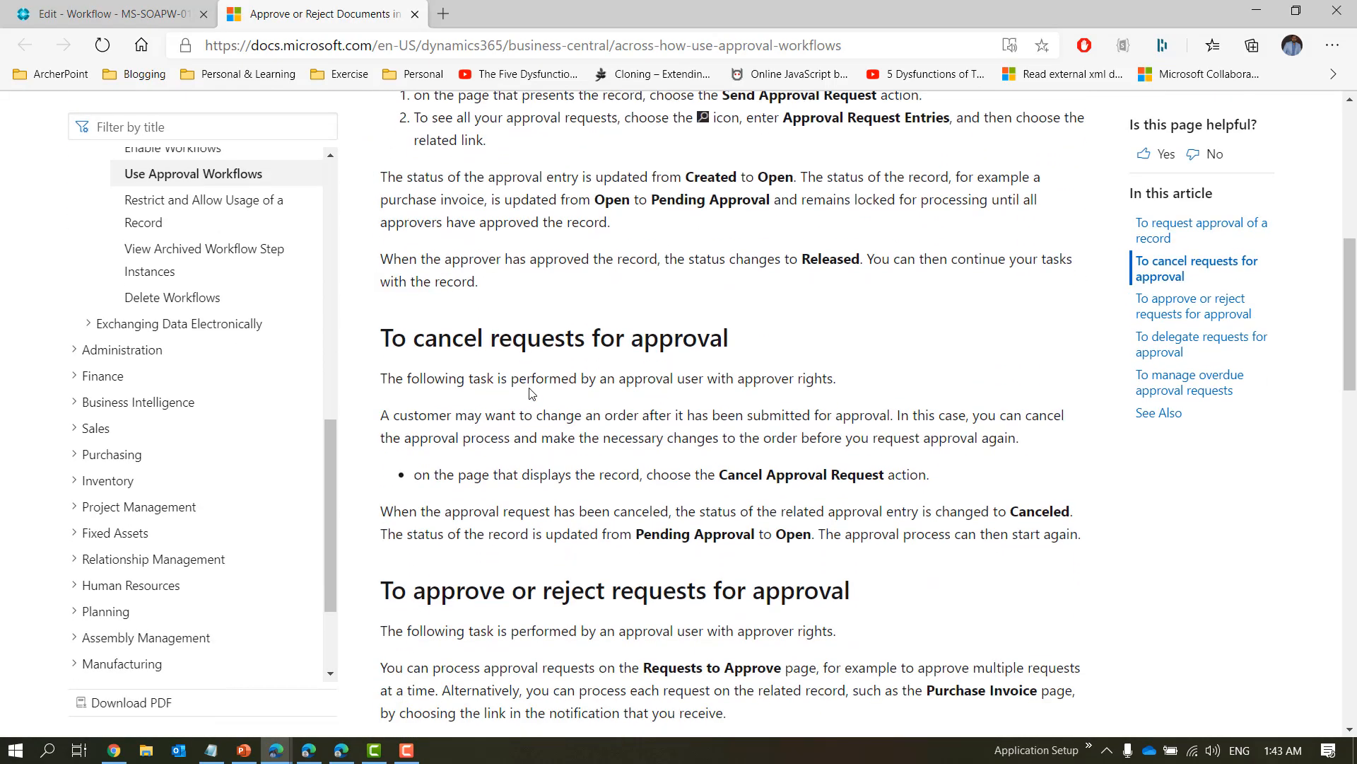
pyautogui.scroll(-14, 532, 393)
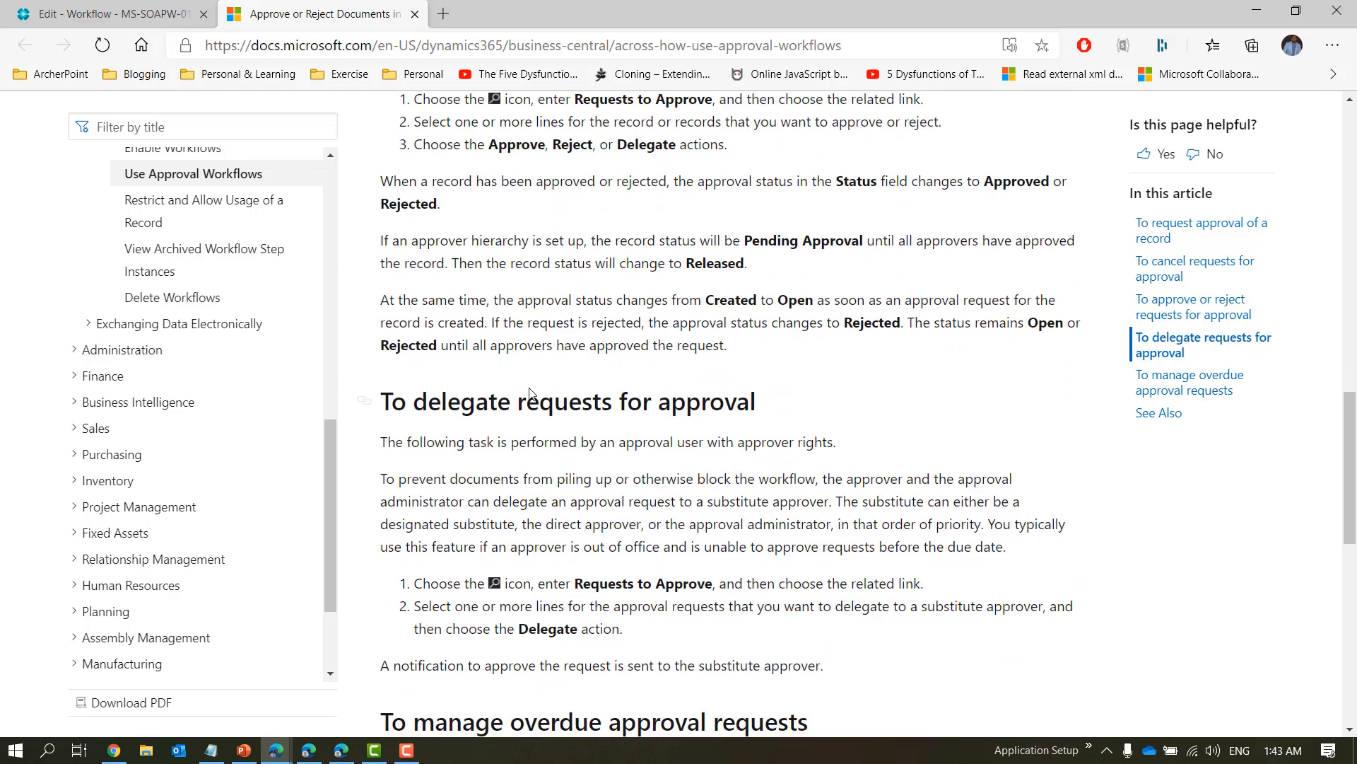
pyautogui.scroll(-2, 531, 393)
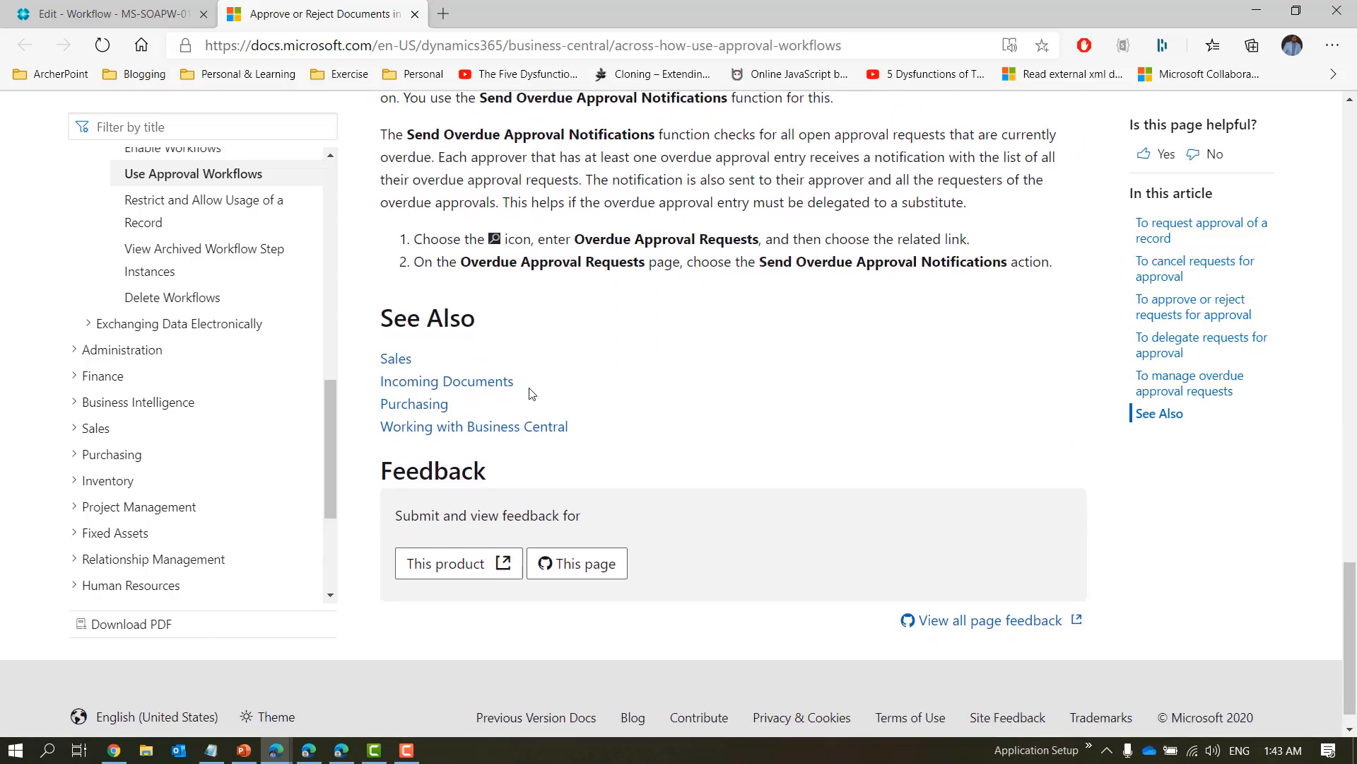
pyautogui.scroll(20, 532, 393)
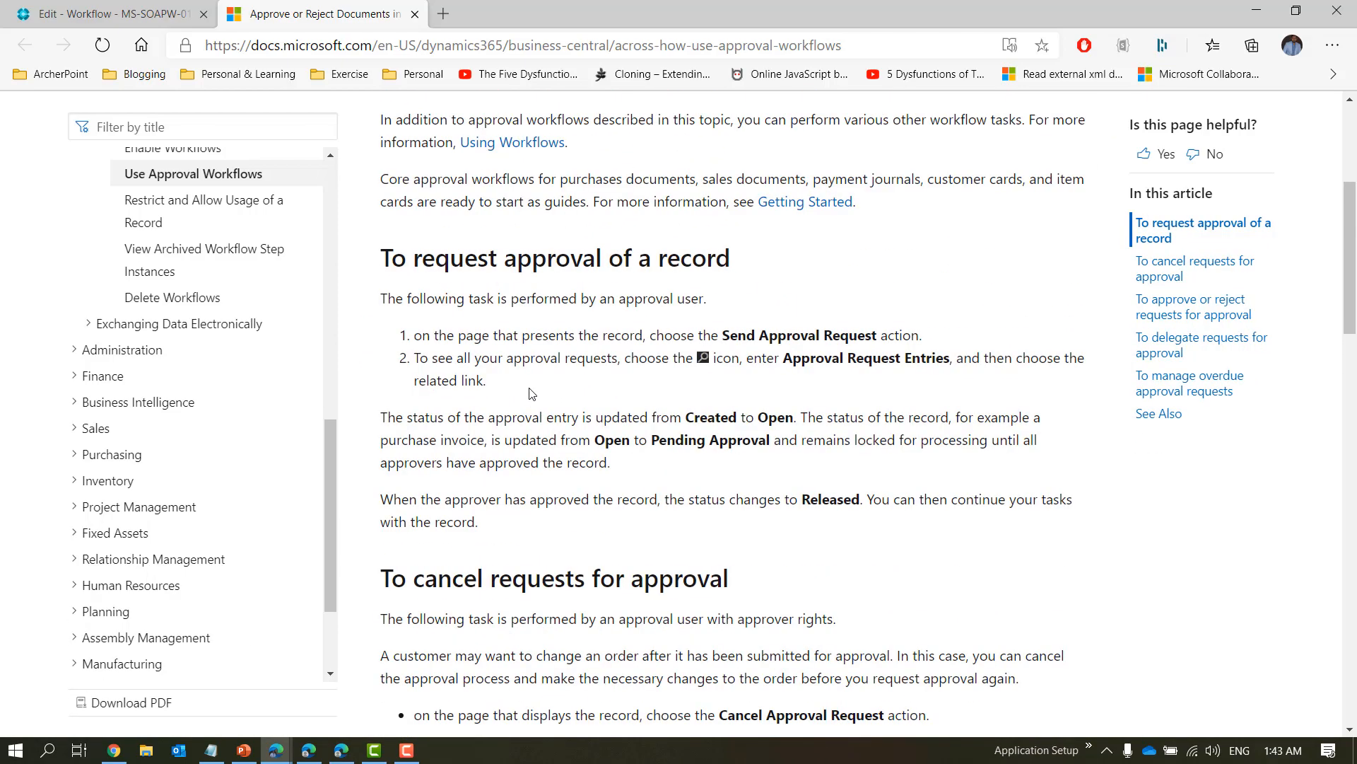
pyautogui.scroll(5, 532, 393)
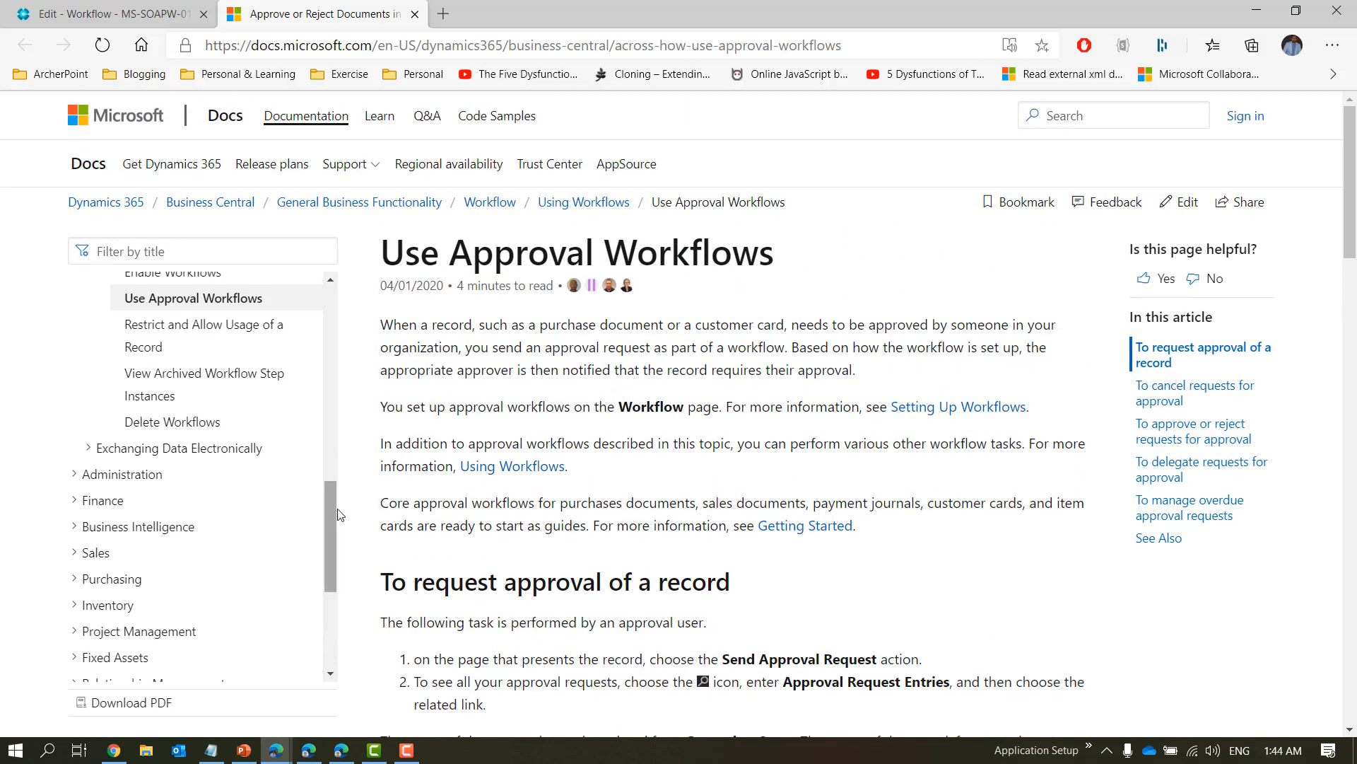
pyautogui.moveTo(329, 506); pyautogui.dragTo(328, 480)
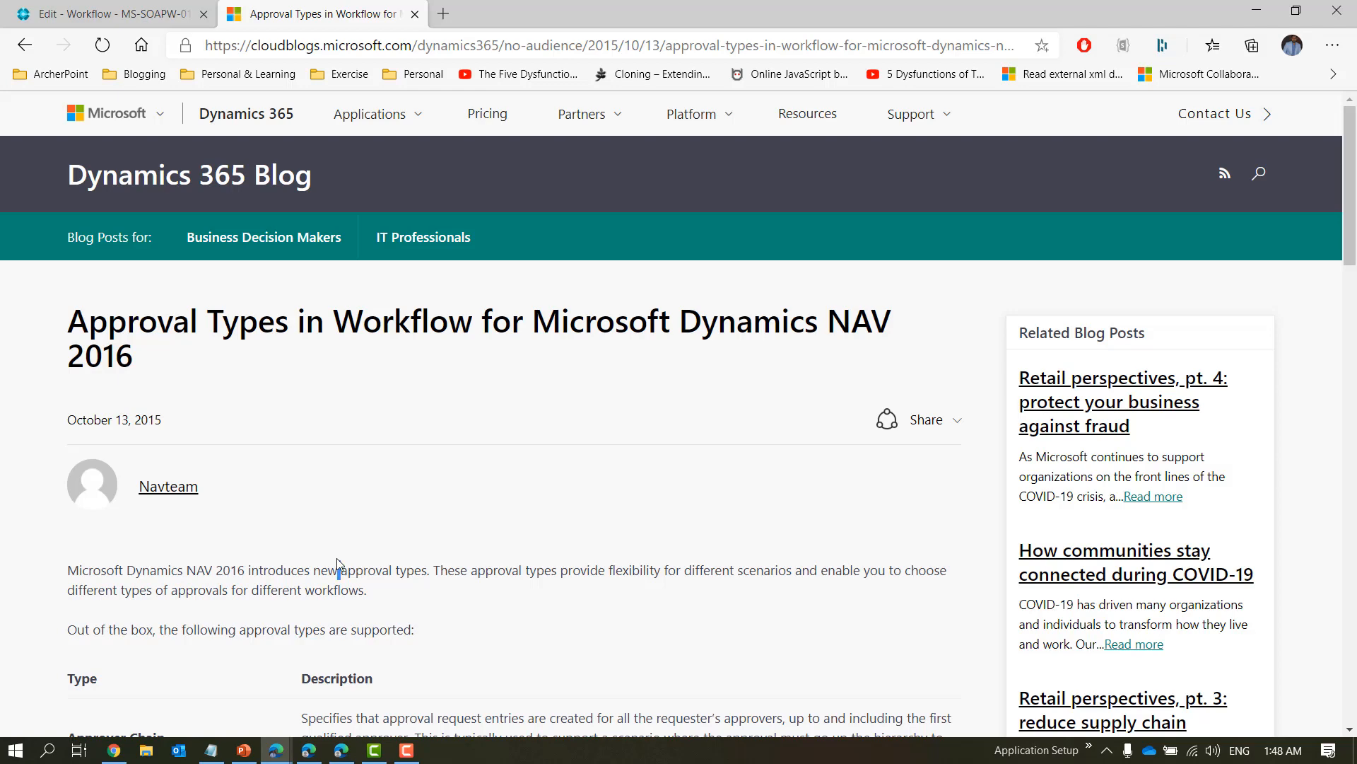
# Read the Direct Approver description among the supported approval types in the Dynamics NAV 2016 blog post.
pyautogui.scroll(-5, 338, 564)
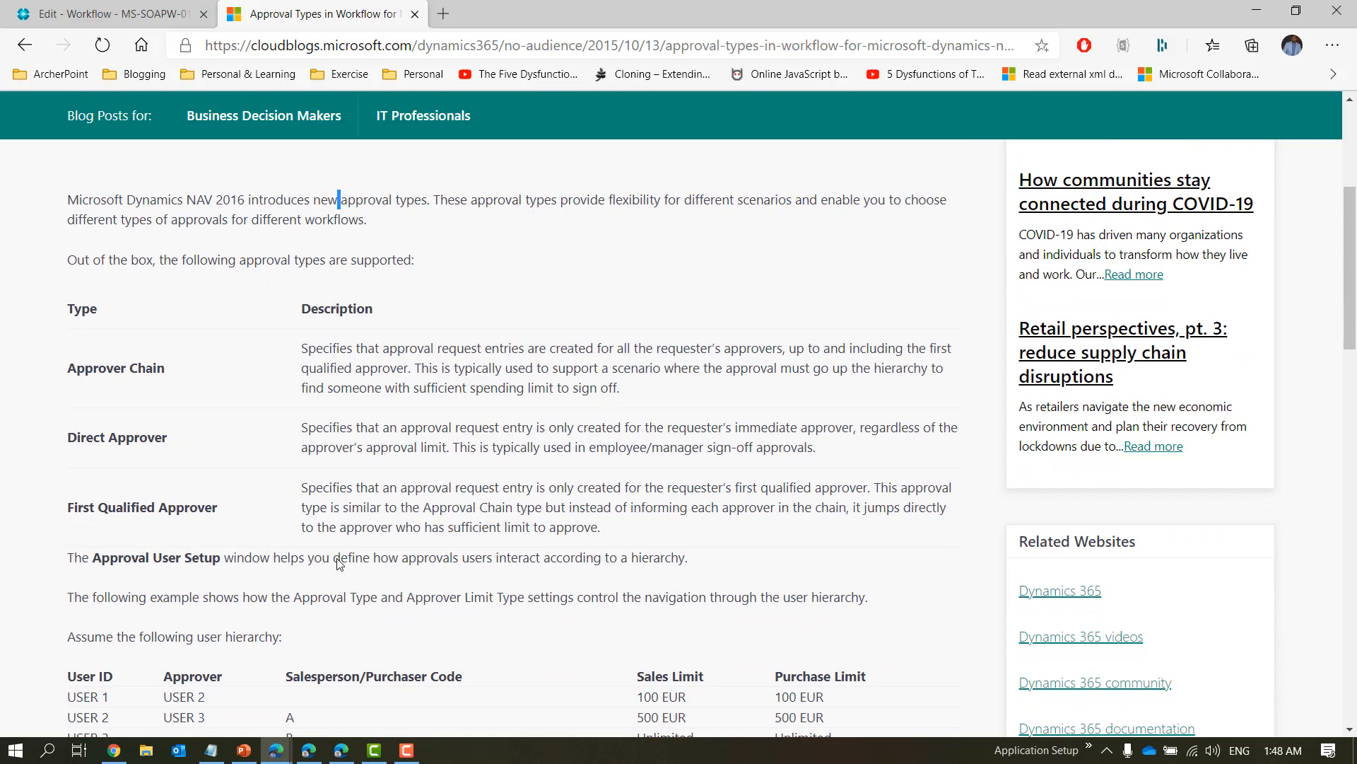
pyautogui.tripleClick(99, 434)
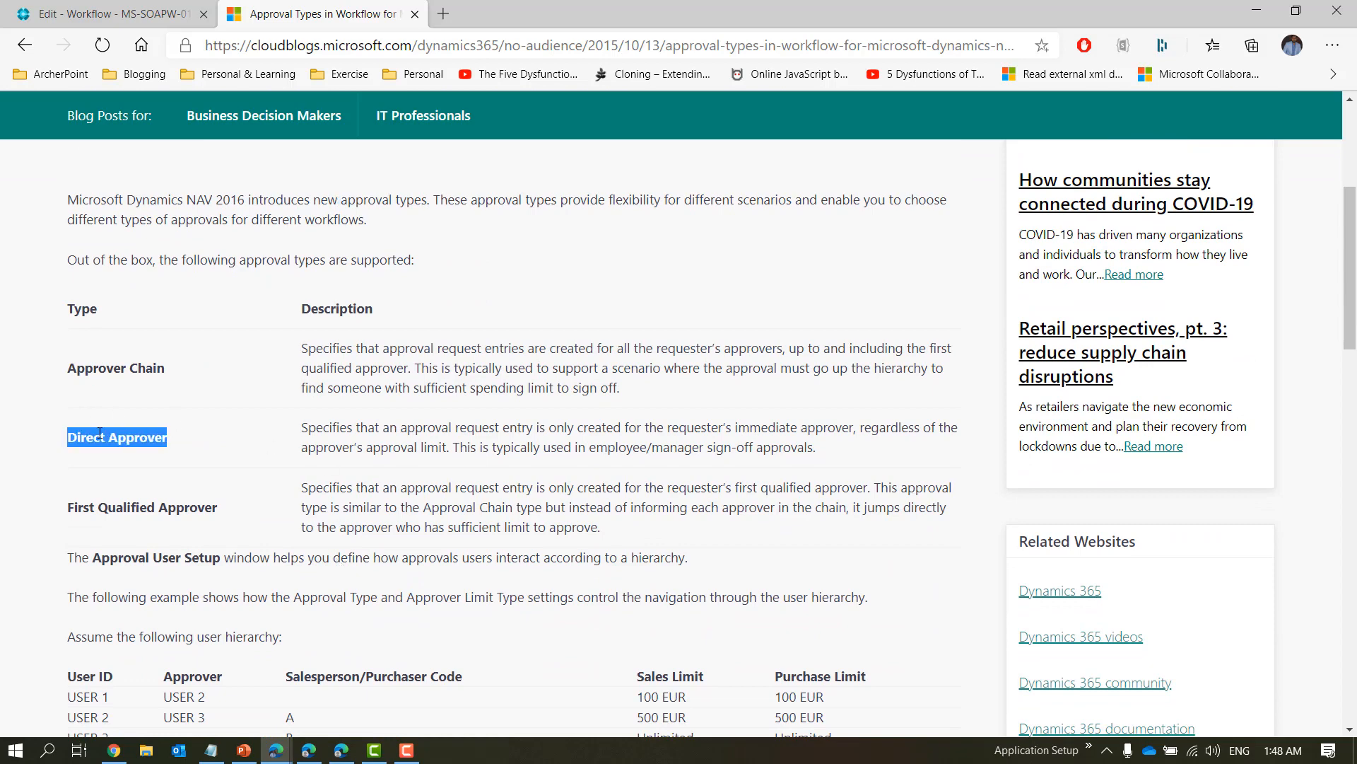
pyautogui.click(384, 427)
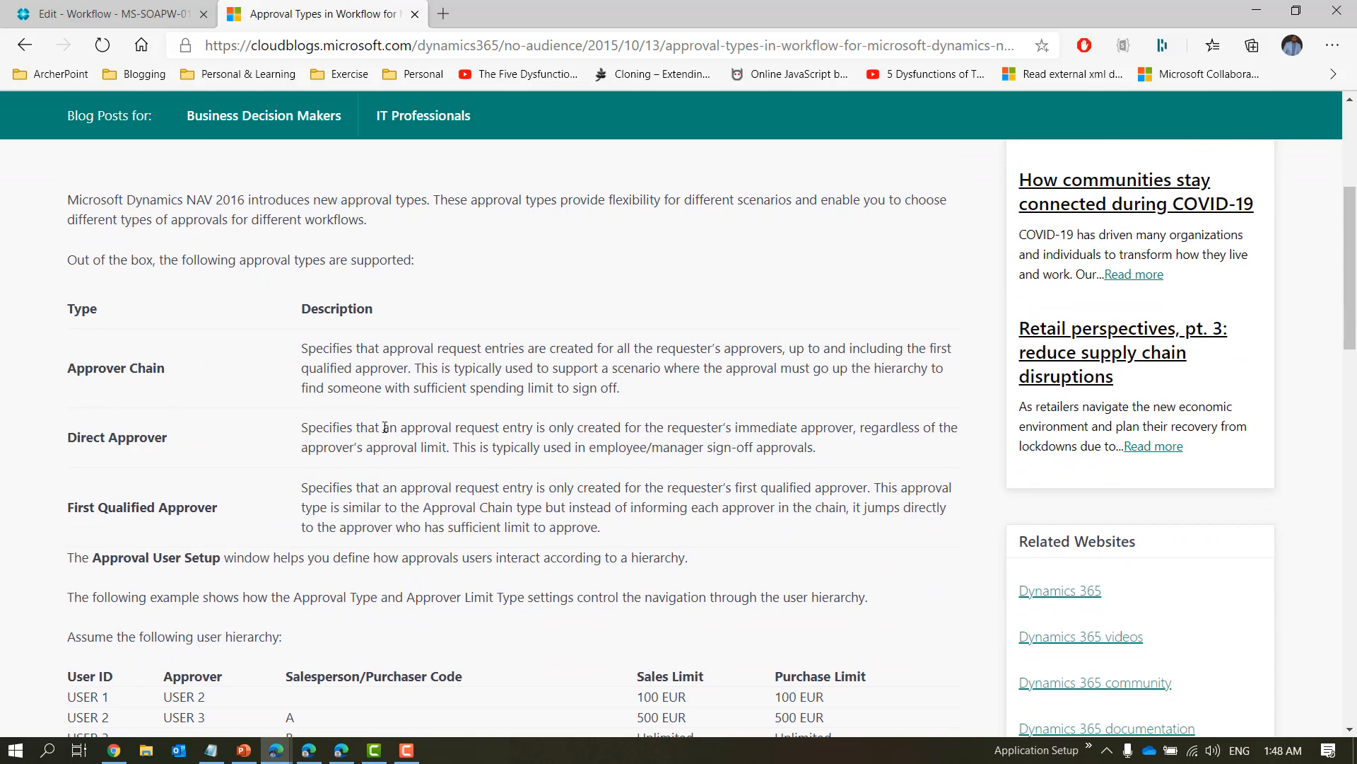
pyautogui.moveTo(361, 427); pyautogui.dragTo(686, 424)
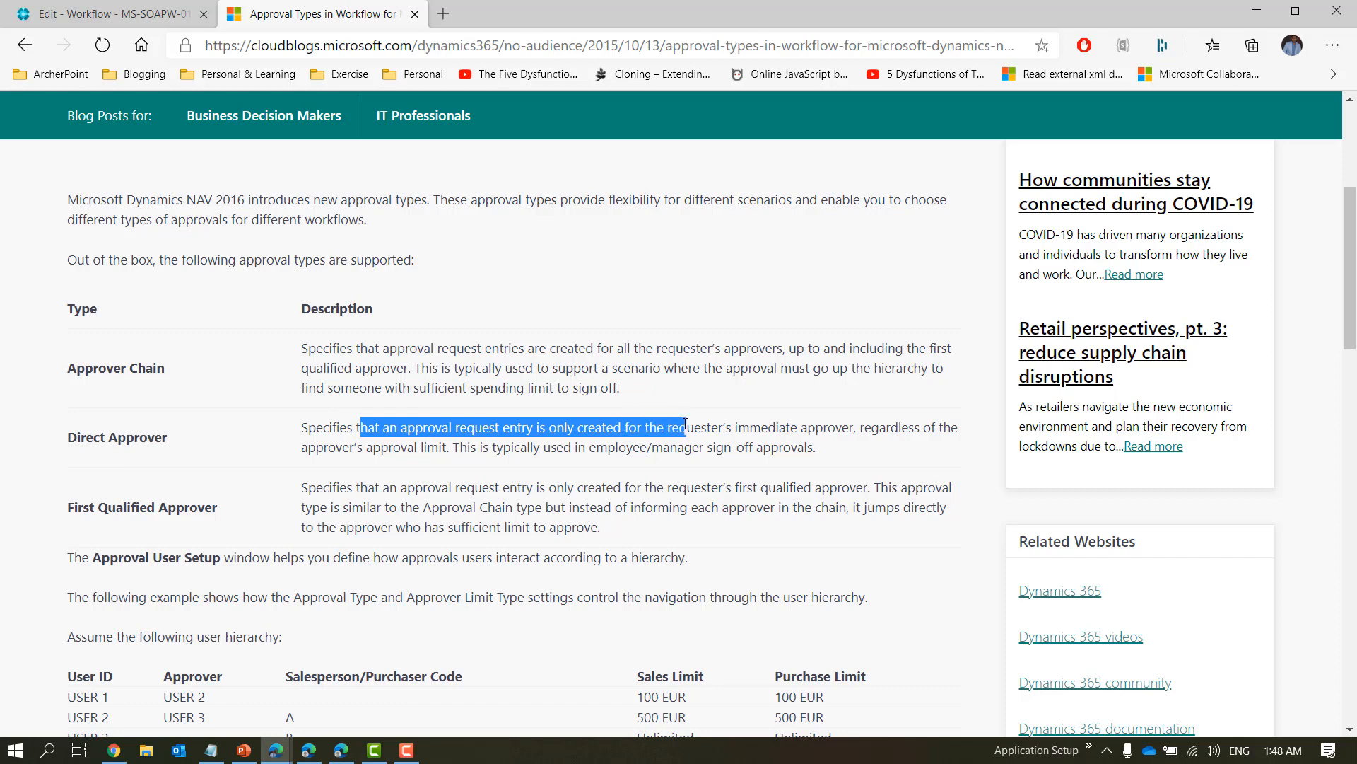
pyautogui.doubleClick(819, 425)
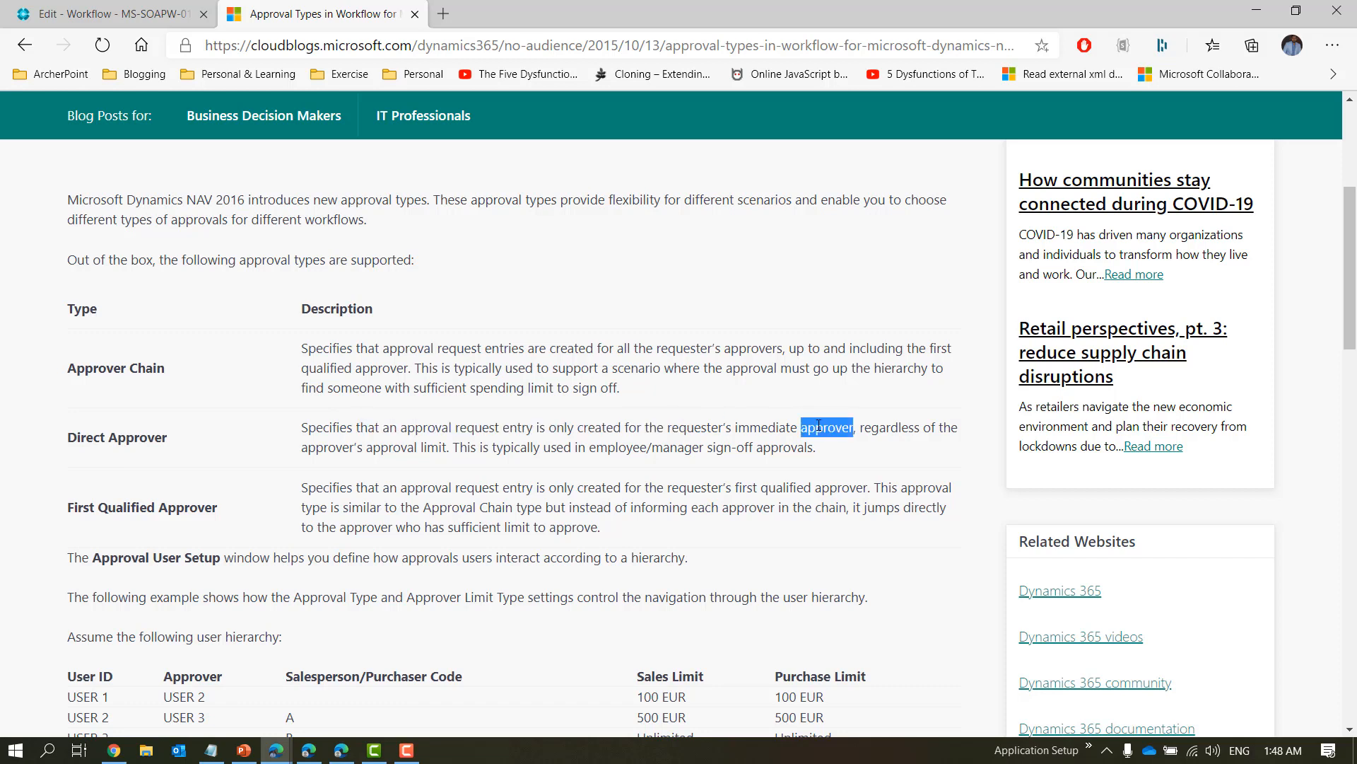
# Examine the example user hierarchy and how each approver limit type routes USER 1's purchase document.
pyautogui.scroll(-5, 818, 426)
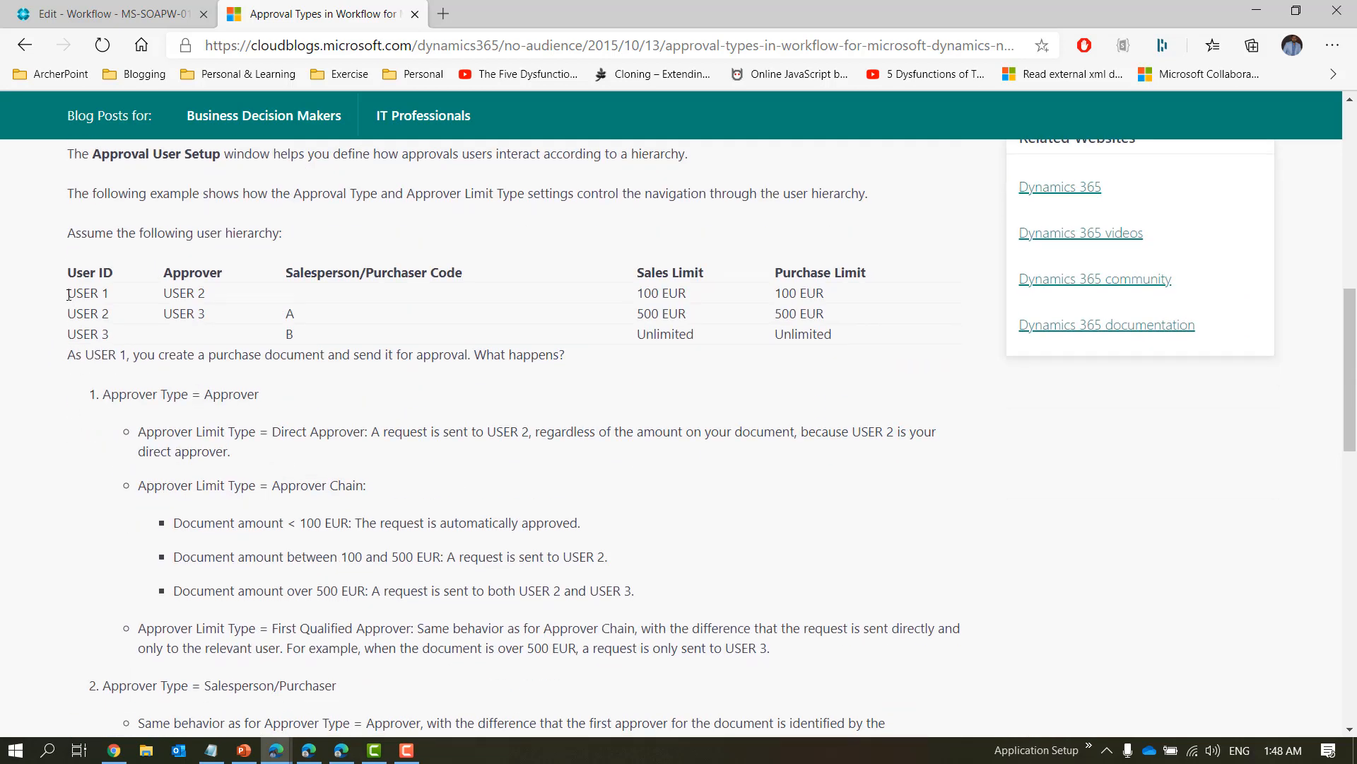
pyautogui.moveTo(68, 292); pyautogui.dragTo(320, 336)
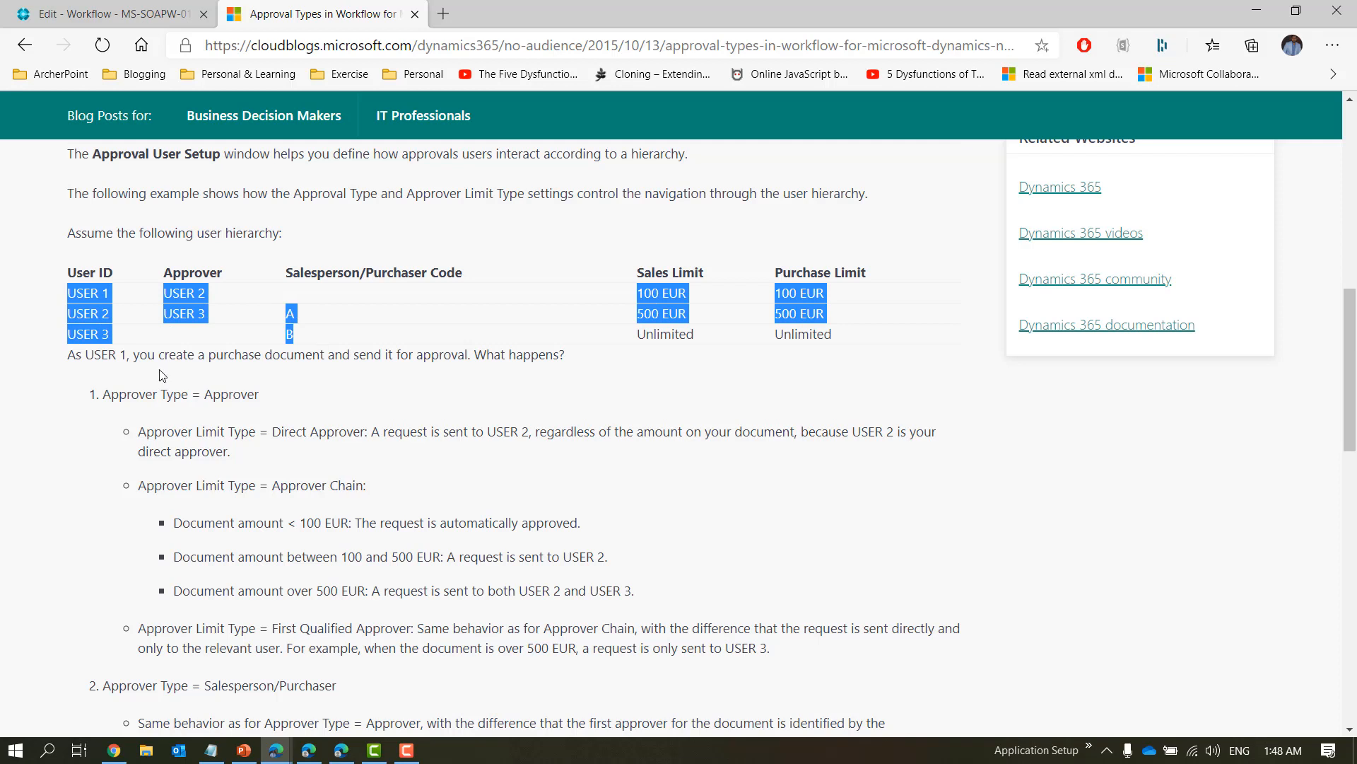
pyautogui.tripleClick(111, 357)
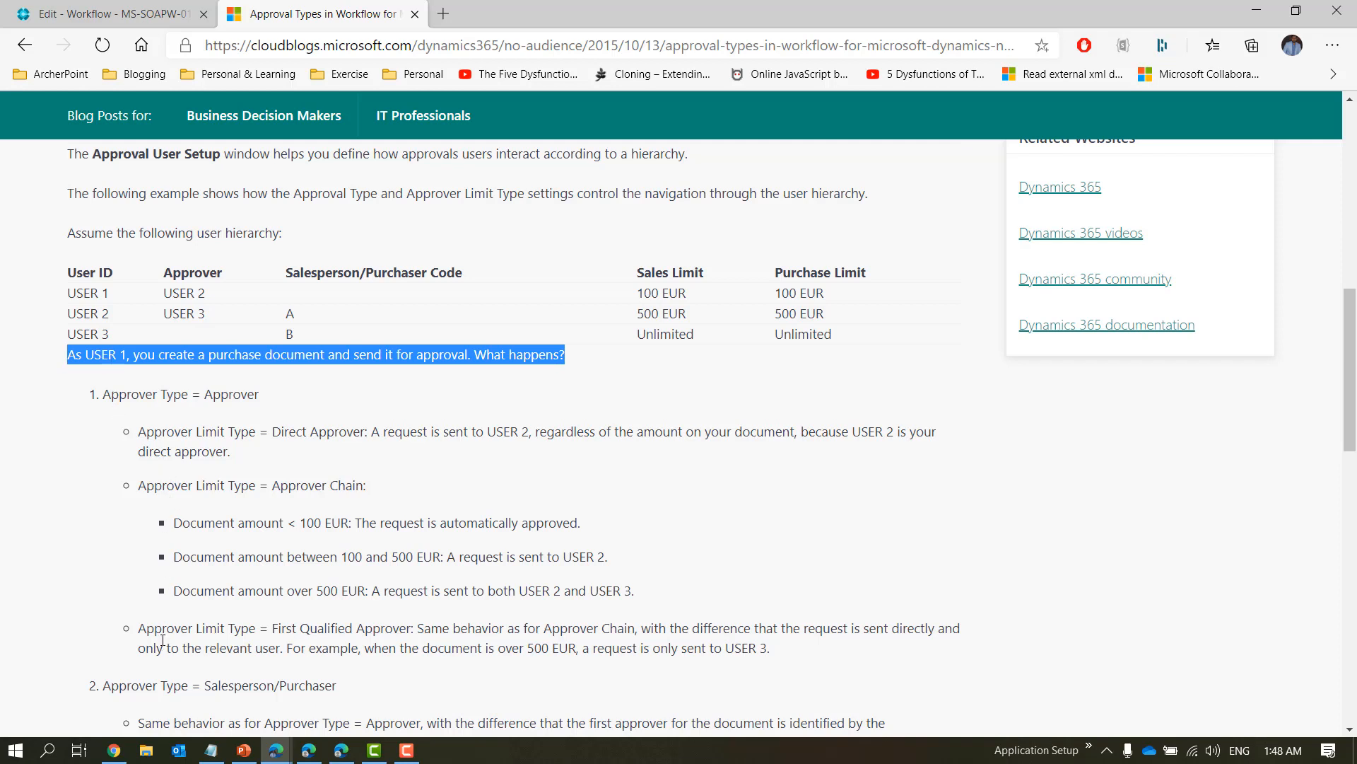
pyautogui.doubleClick(336, 430)
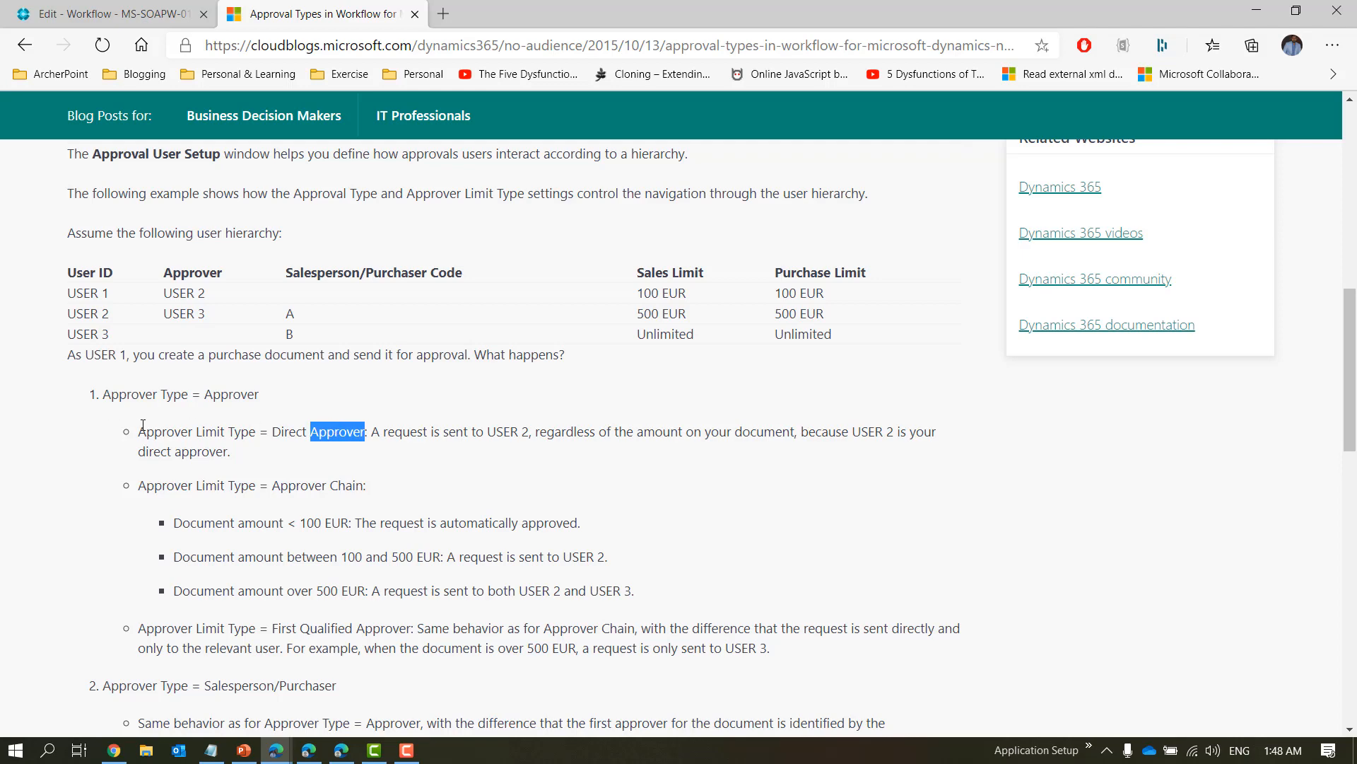
pyautogui.moveTo(139, 430); pyautogui.dragTo(205, 433)
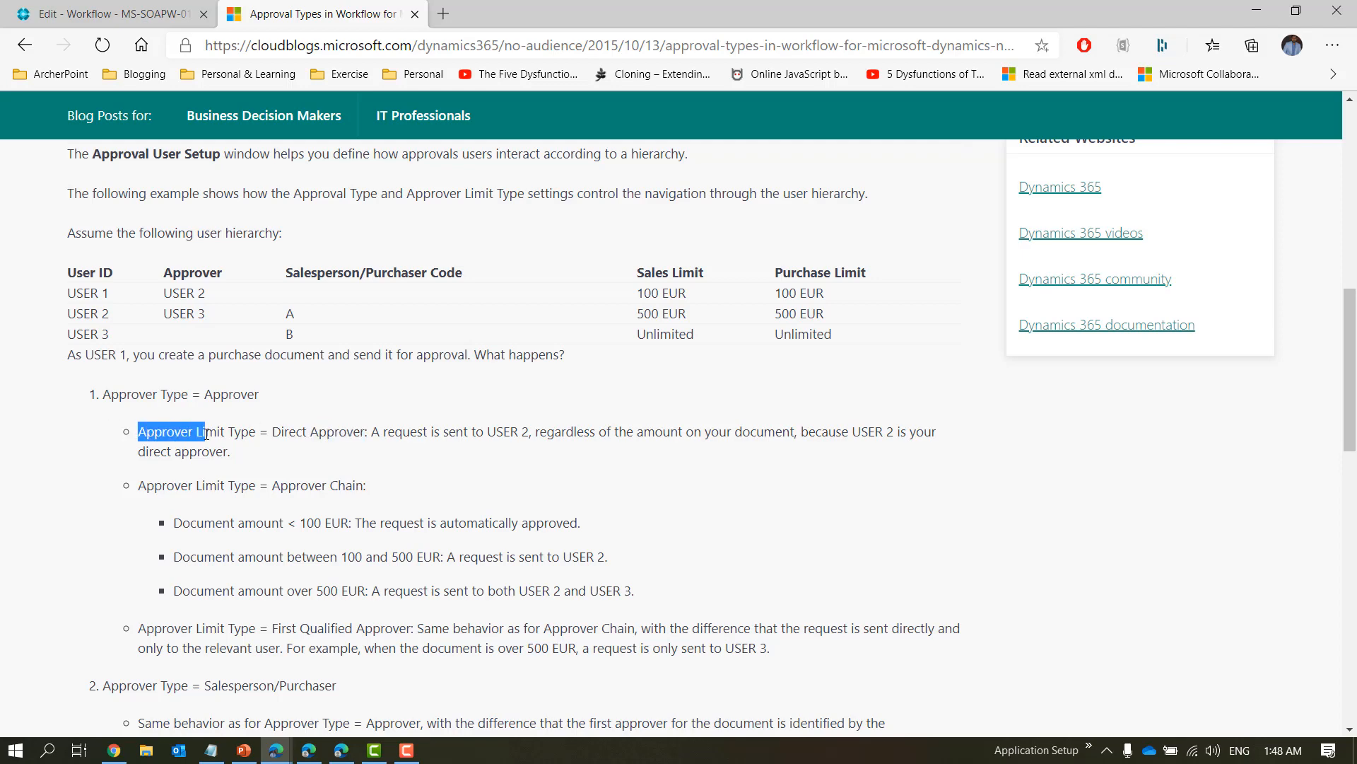
pyautogui.scroll(-1, 206, 433)
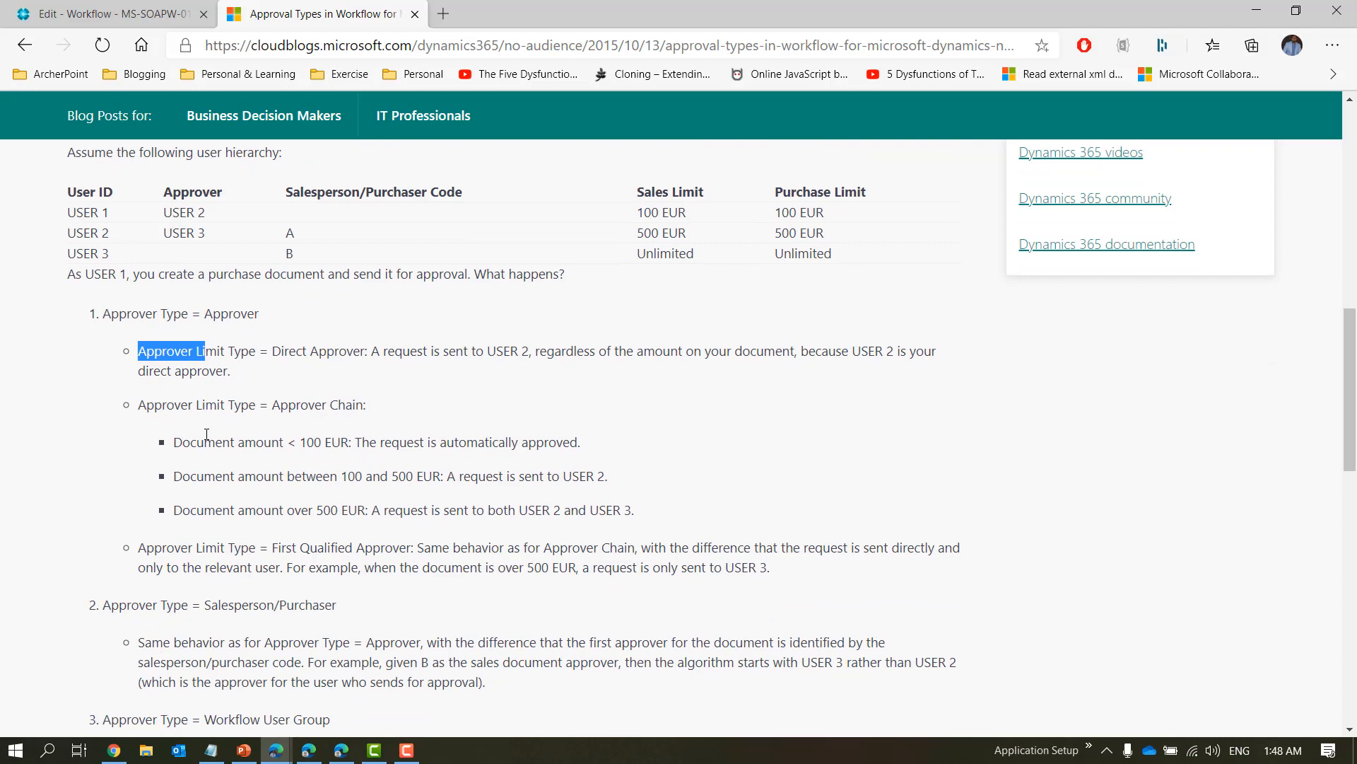
pyautogui.scroll(-1, 206, 434)
pyautogui.scroll(-1, 206, 433)
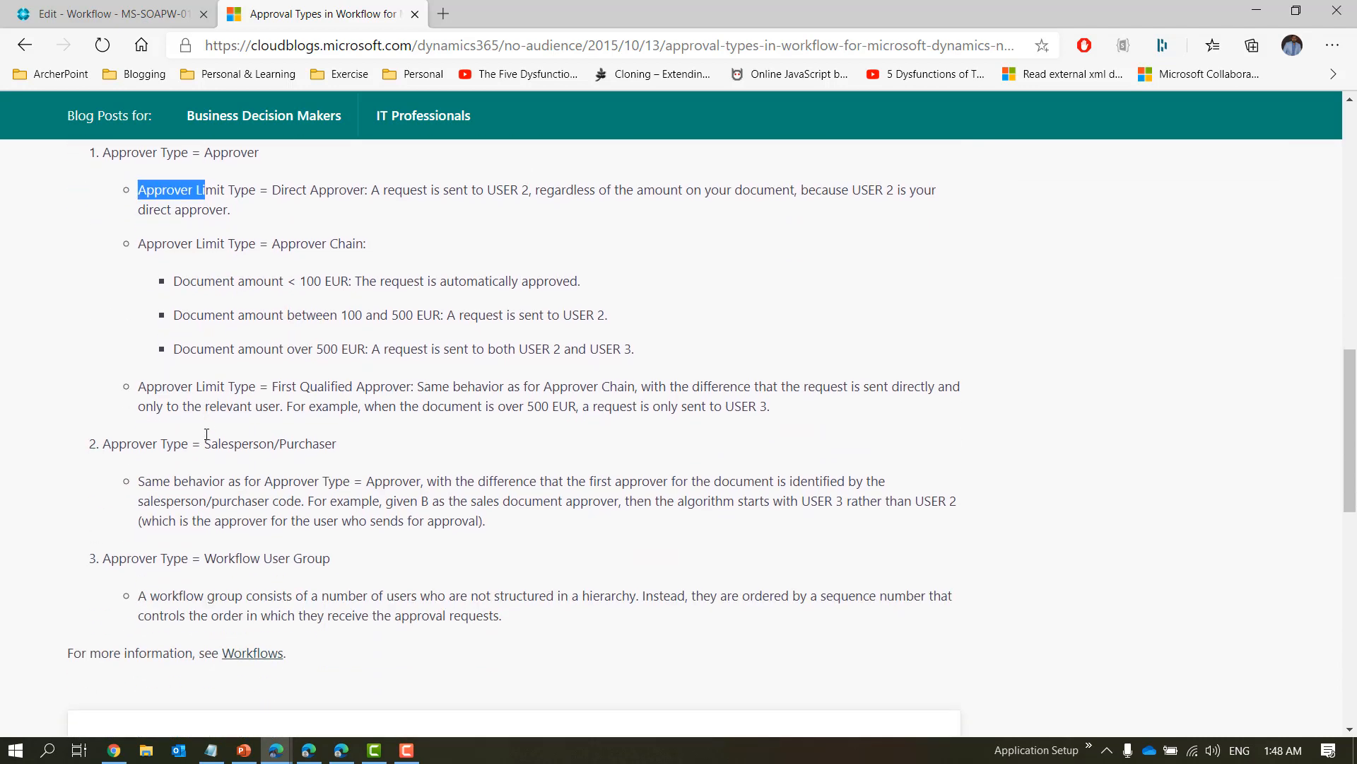
pyautogui.scroll(1, 206, 433)
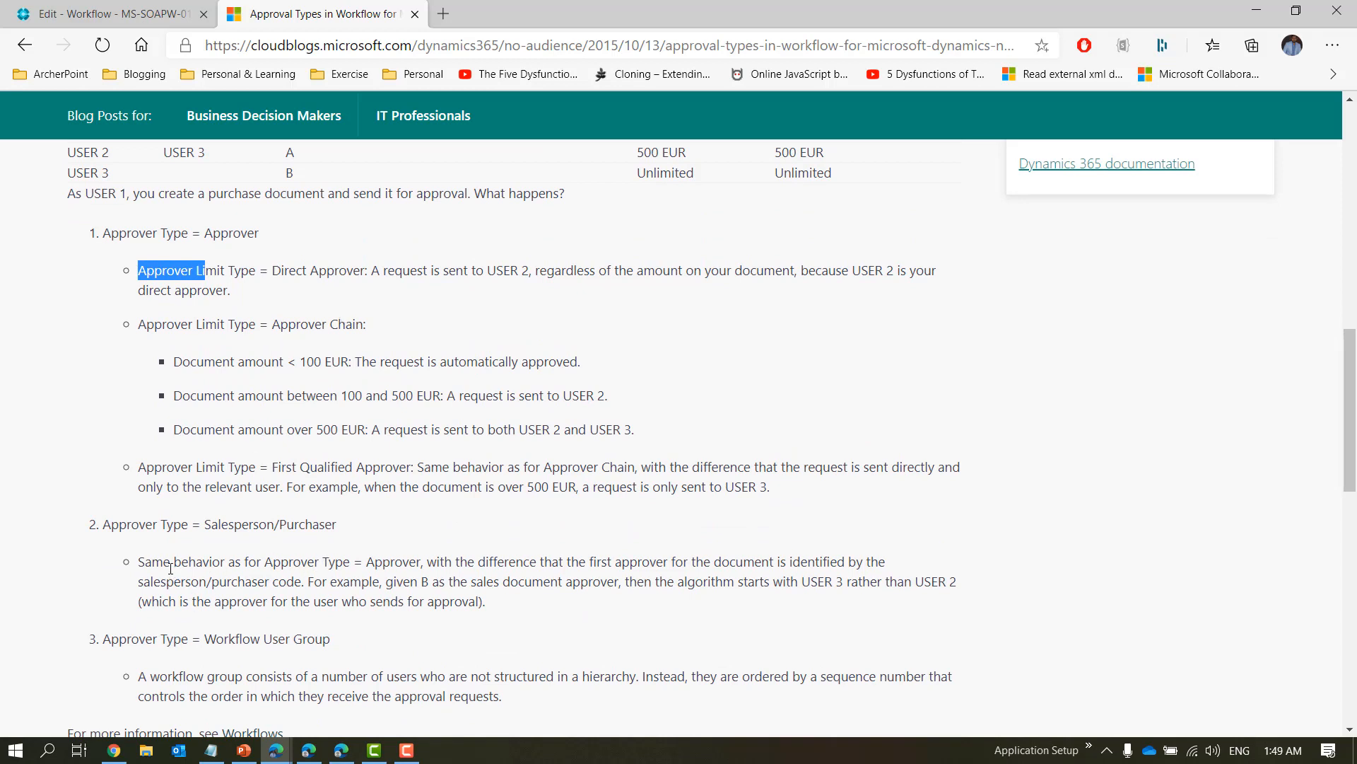
# Read the Salesperson/Purchaser approver type explanation and compare it with the approver limit types listed above it.
pyautogui.moveTo(170, 566); pyautogui.dragTo(479, 599)
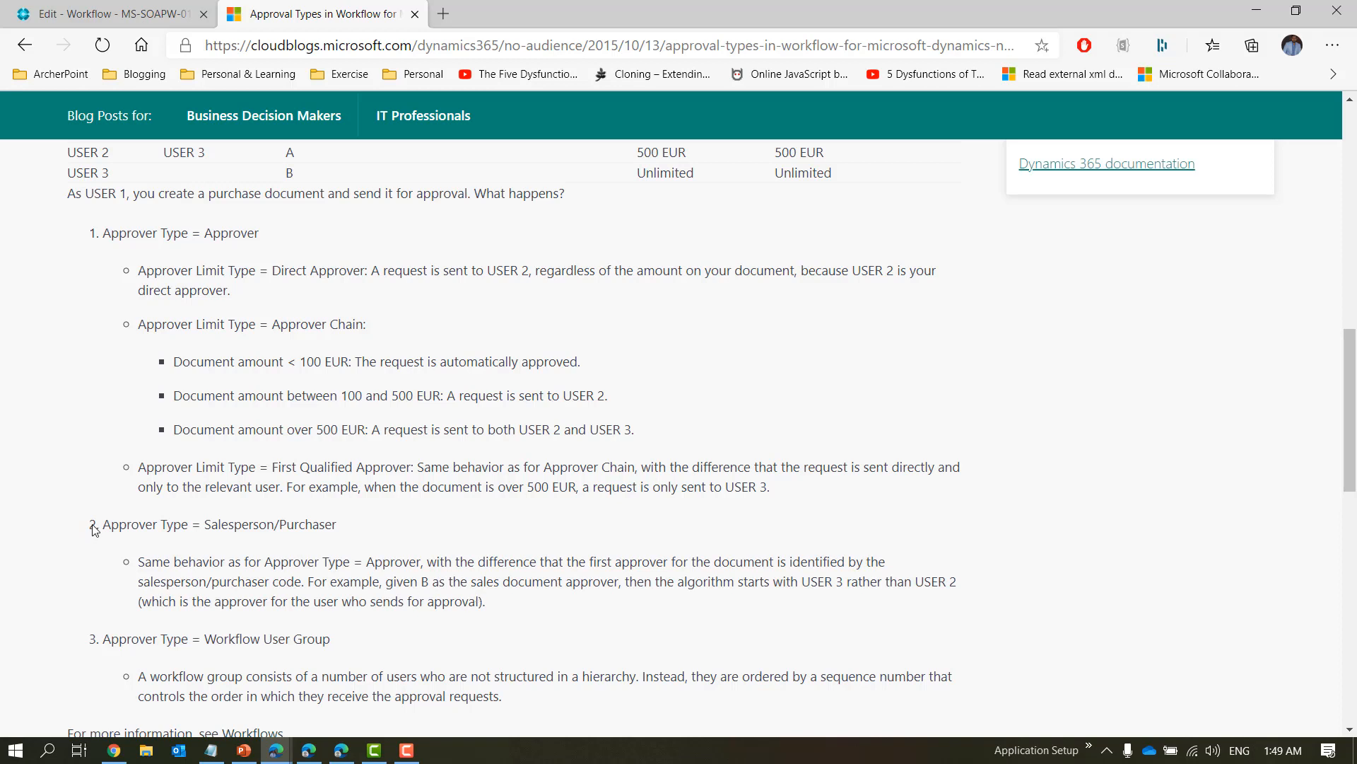
pyautogui.tripleClick(338, 532)
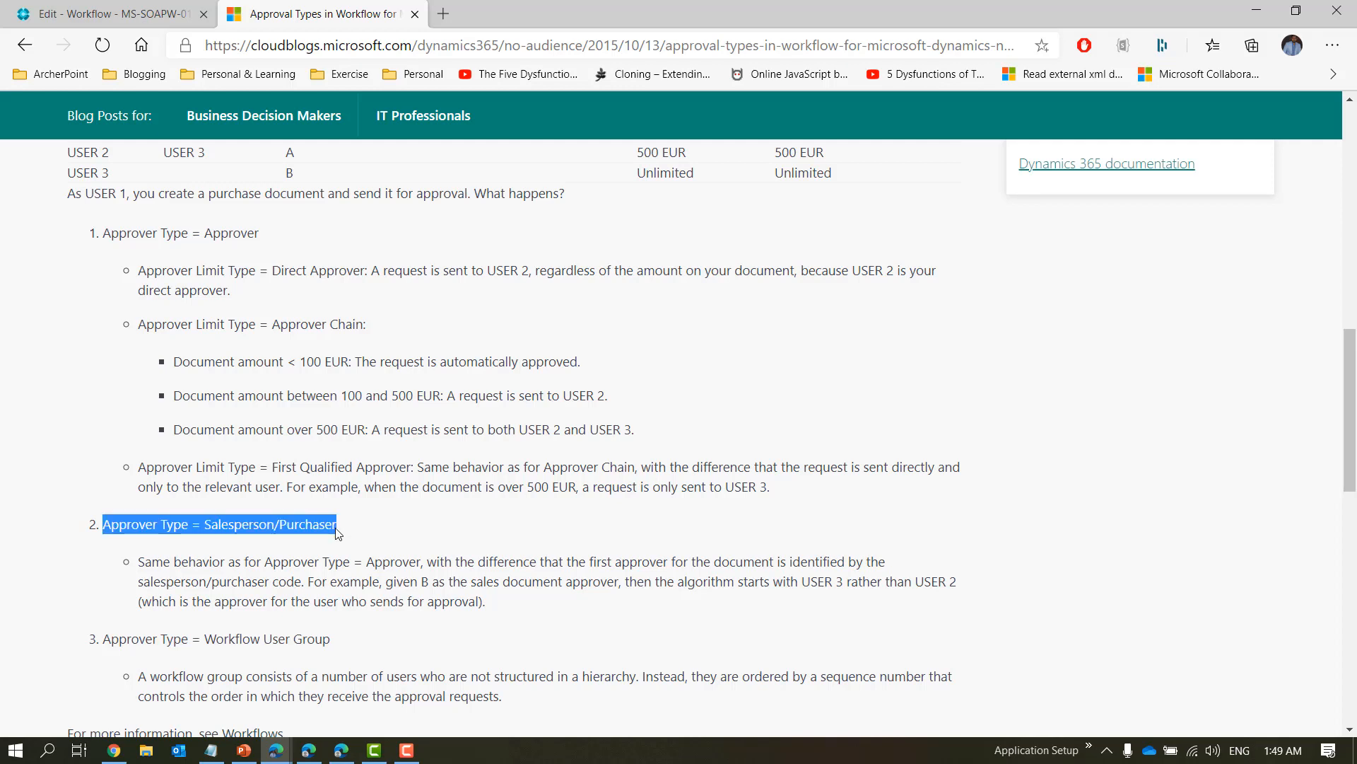
pyautogui.doubleClick(238, 326)
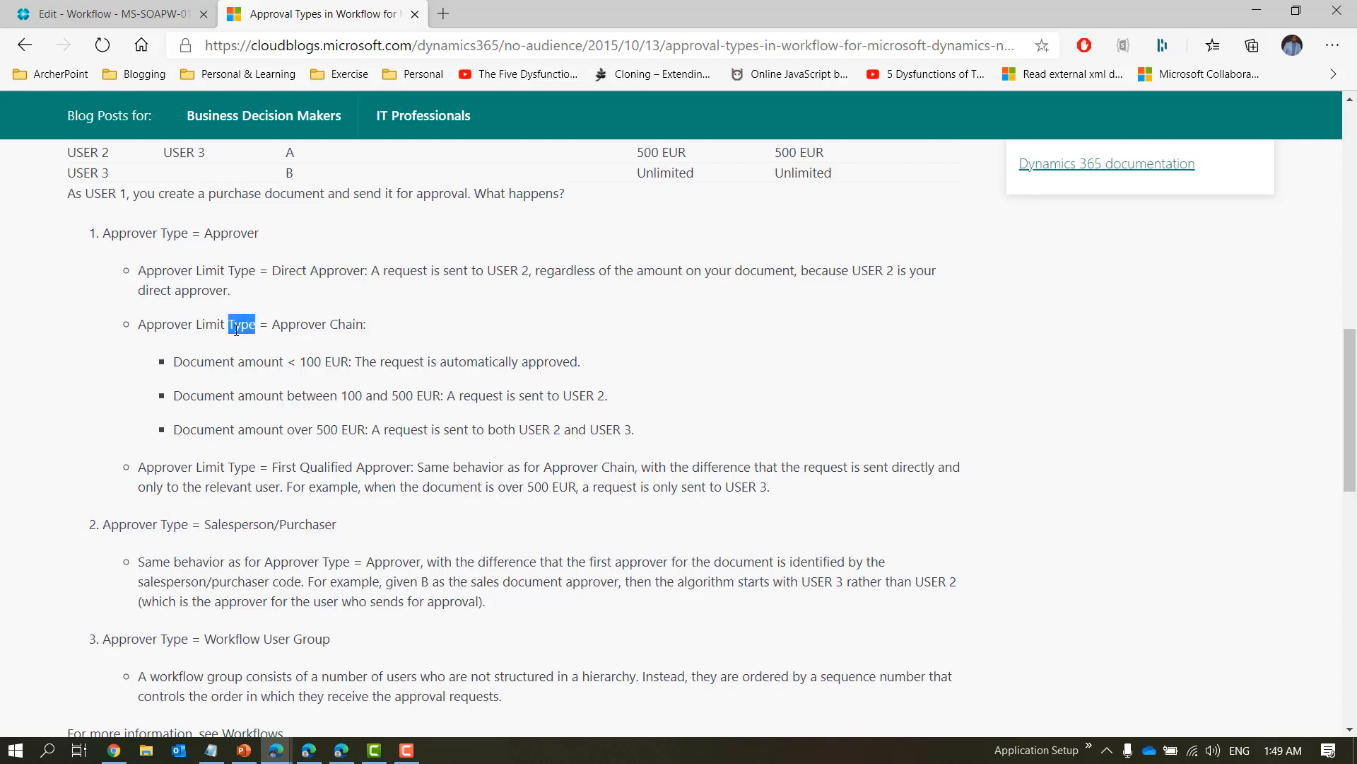
pyautogui.tripleClick(236, 330)
pyautogui.click(276, 289)
pyautogui.moveTo(111, 524); pyautogui.dragTo(346, 533)
pyautogui.click(136, 564)
pyautogui.moveTo(137, 564); pyautogui.dragTo(474, 620)
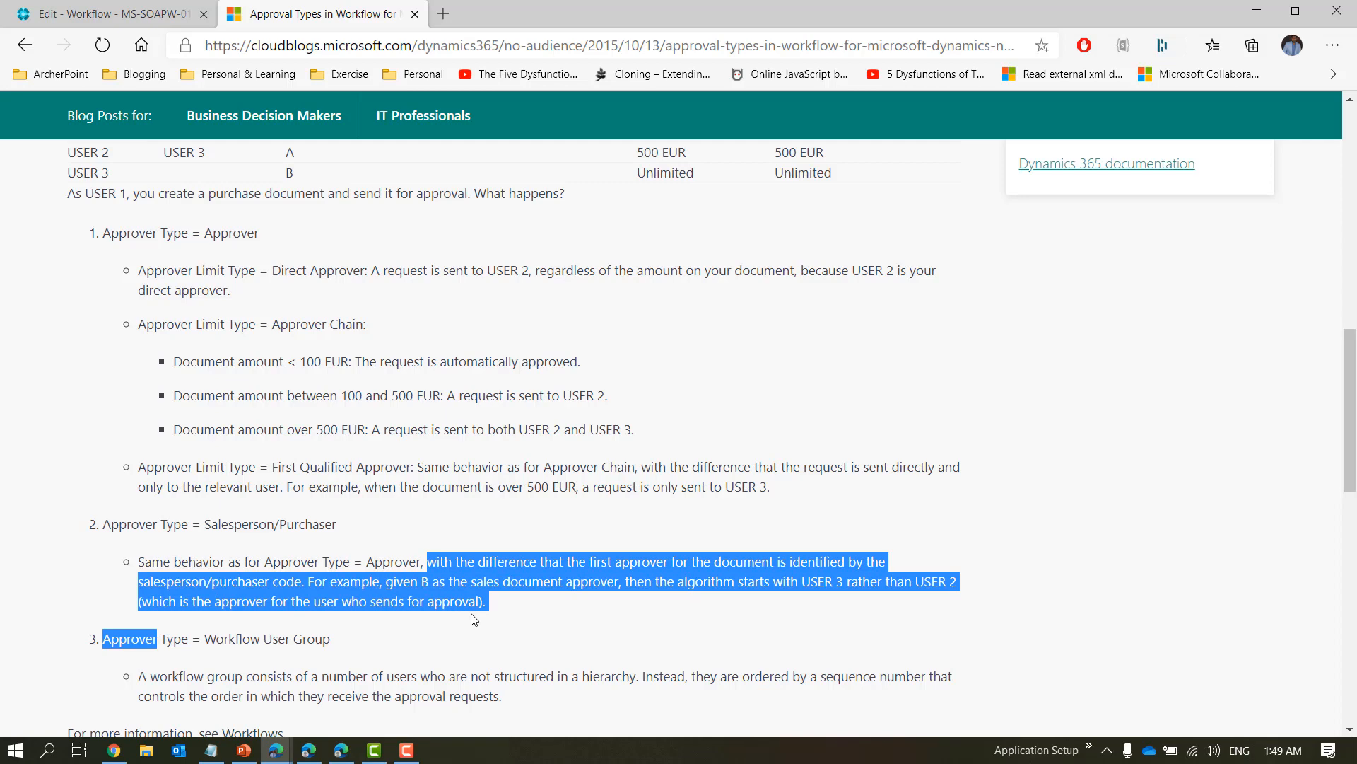
# Reread the Direct Approver example and check USER 1's approver in the example hierarchy table.
pyautogui.scroll(4, 474, 619)
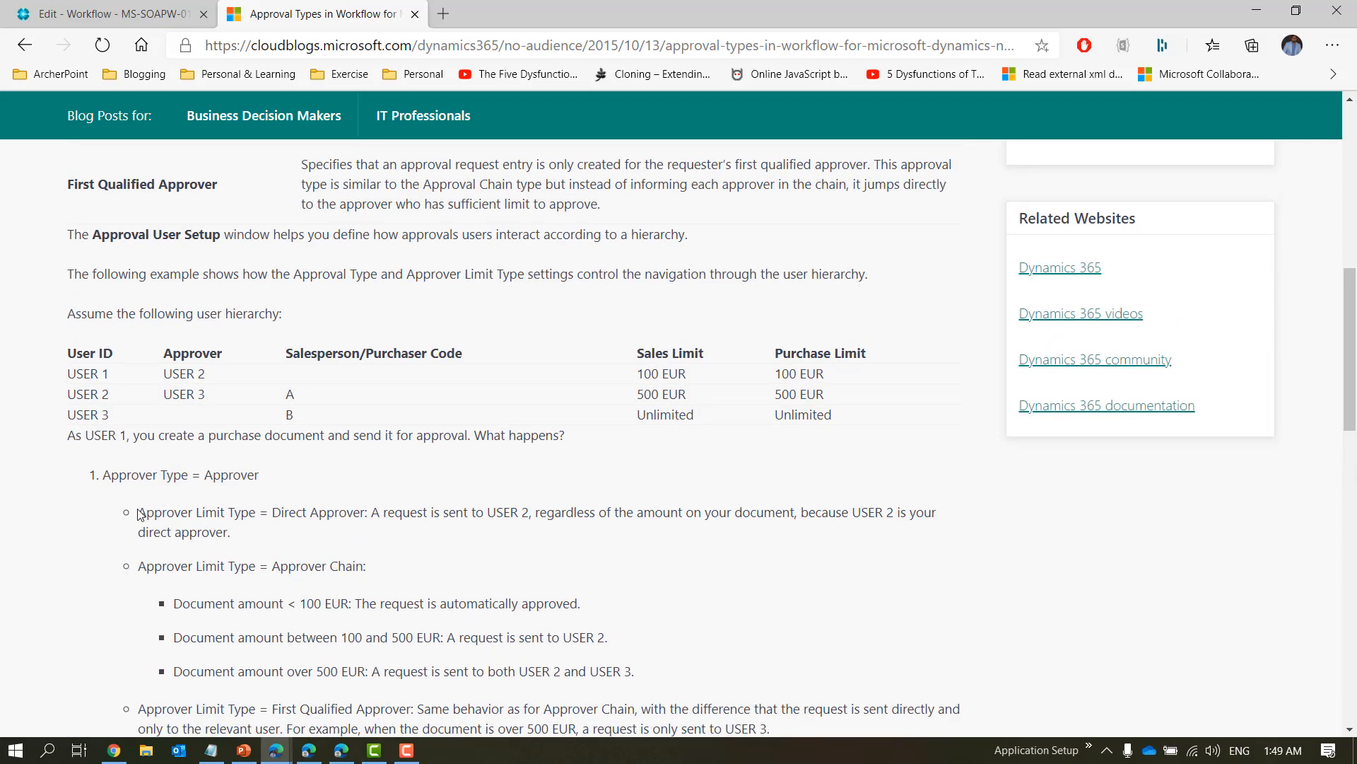
pyautogui.moveTo(139, 514); pyautogui.dragTo(365, 509)
pyautogui.doubleClick(359, 507)
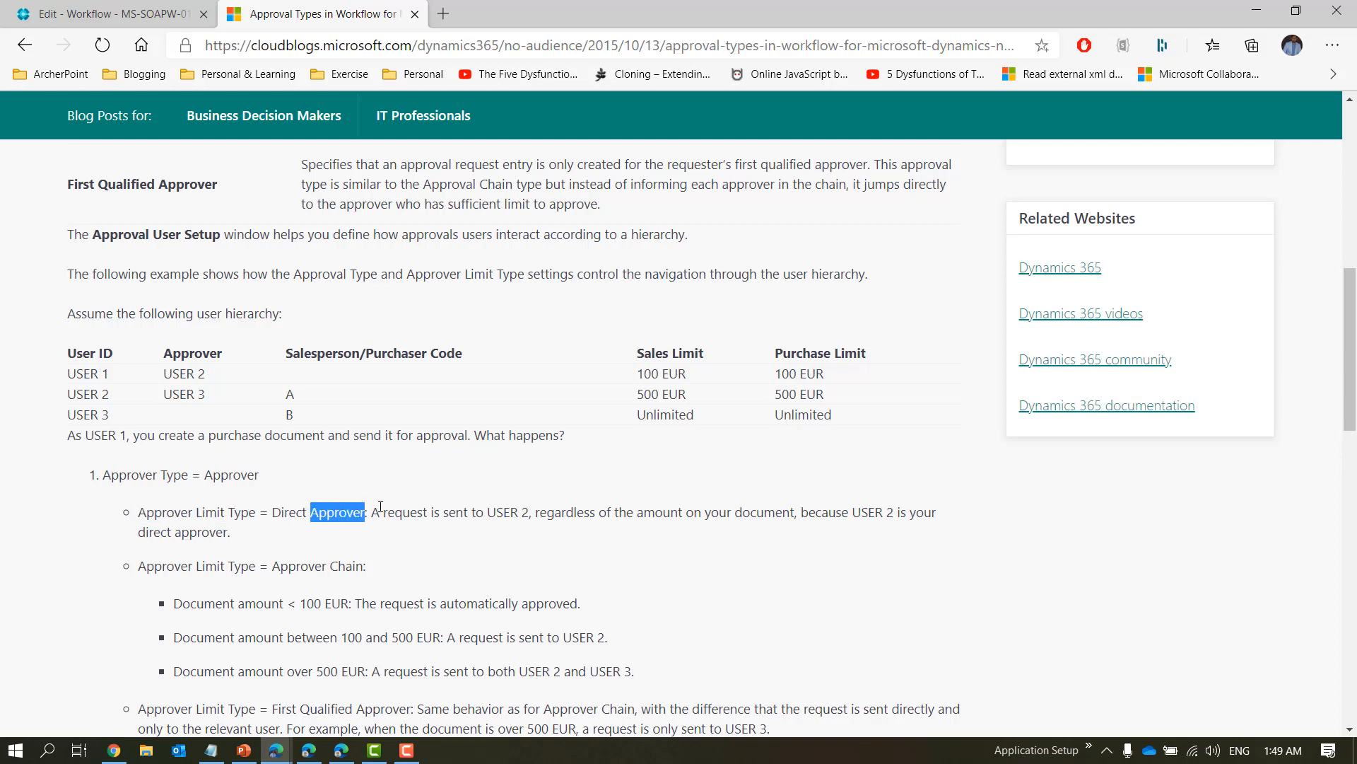
pyautogui.moveTo(380, 509); pyautogui.dragTo(562, 530)
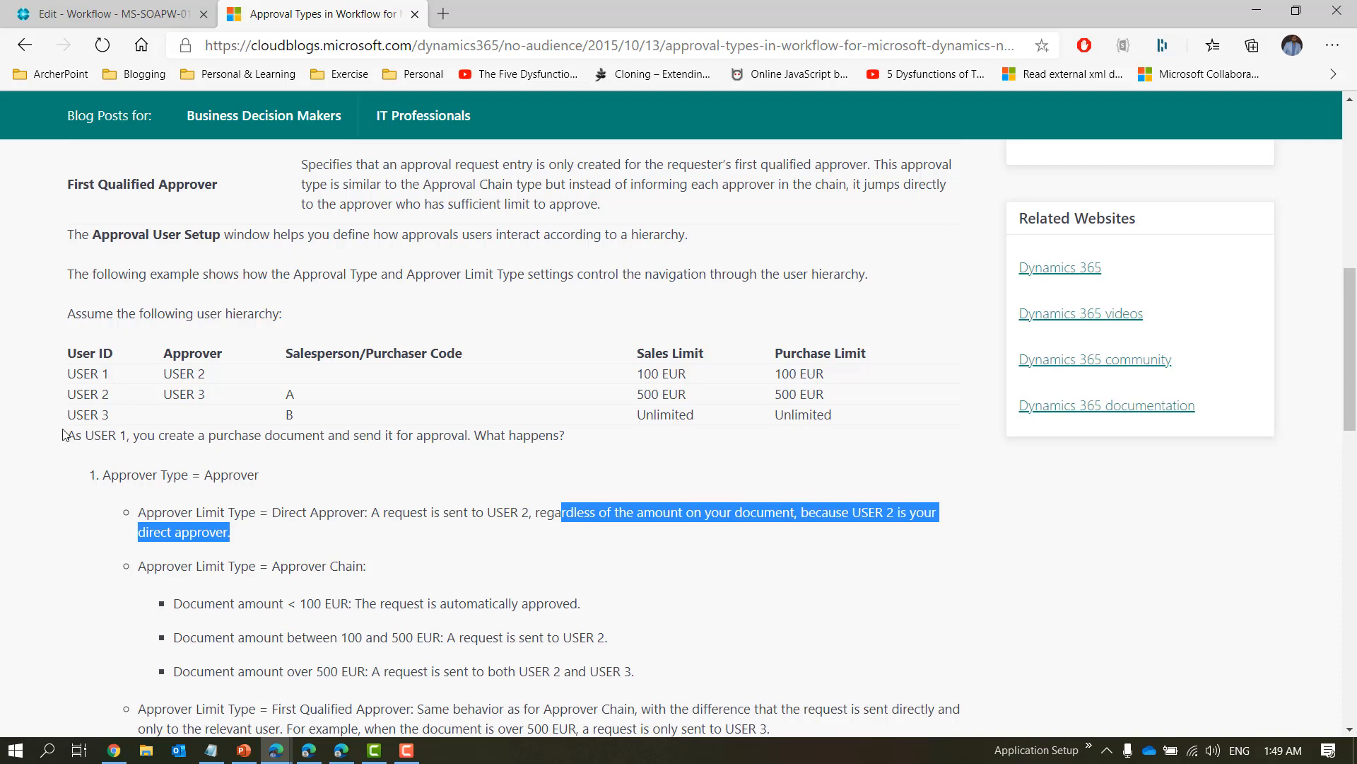
pyautogui.moveTo(65, 373); pyautogui.dragTo(206, 373)
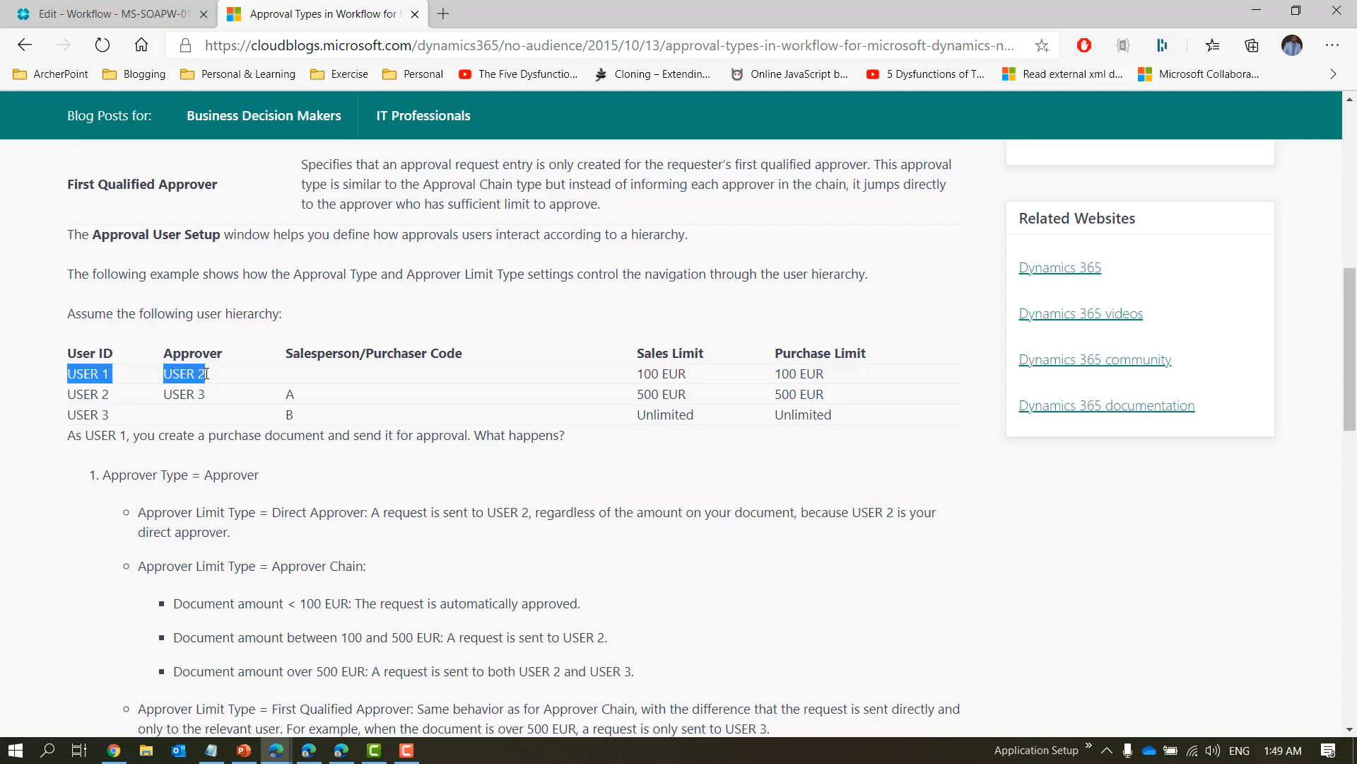
# Return to Business Central and close the workflow responses, Approval User Setup and sales order pages back to the Sales Orders list.
pyautogui.click(136, 18)
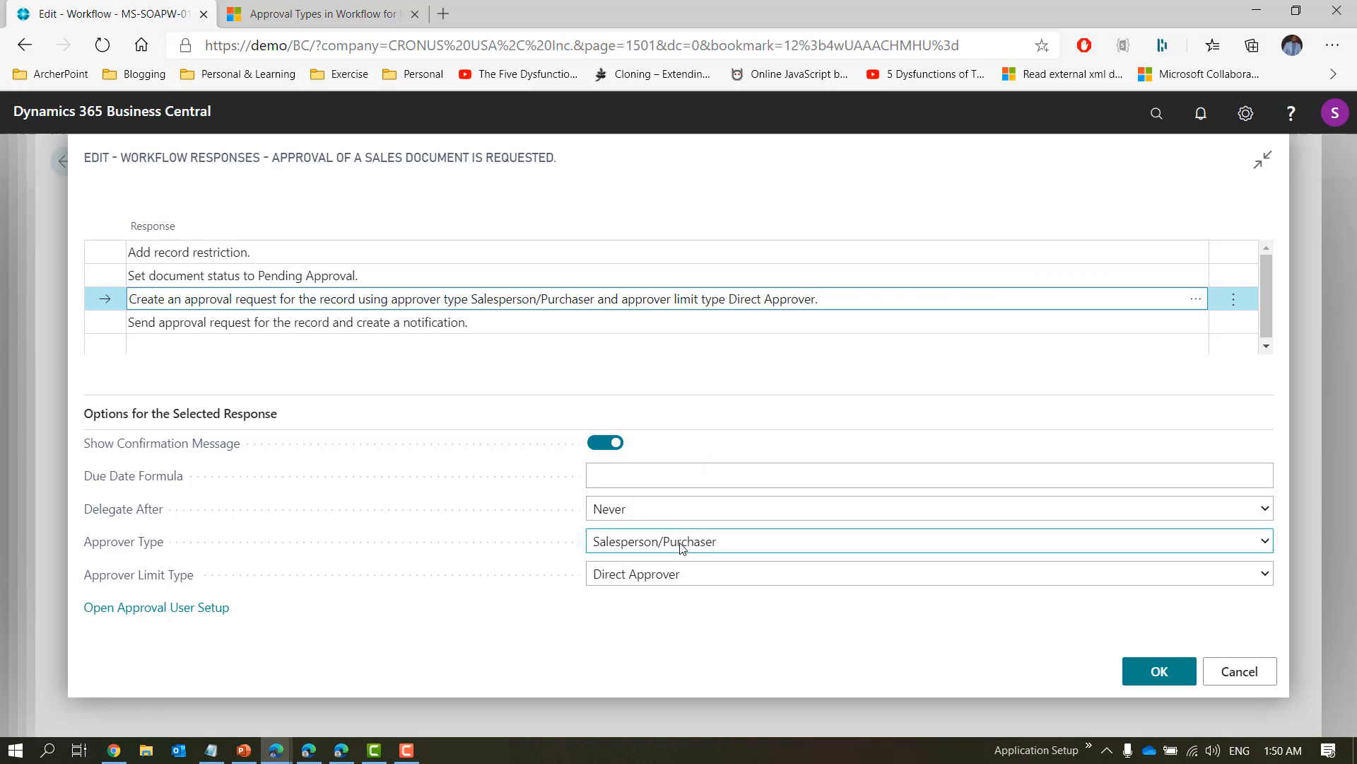
pyautogui.press('Escape')
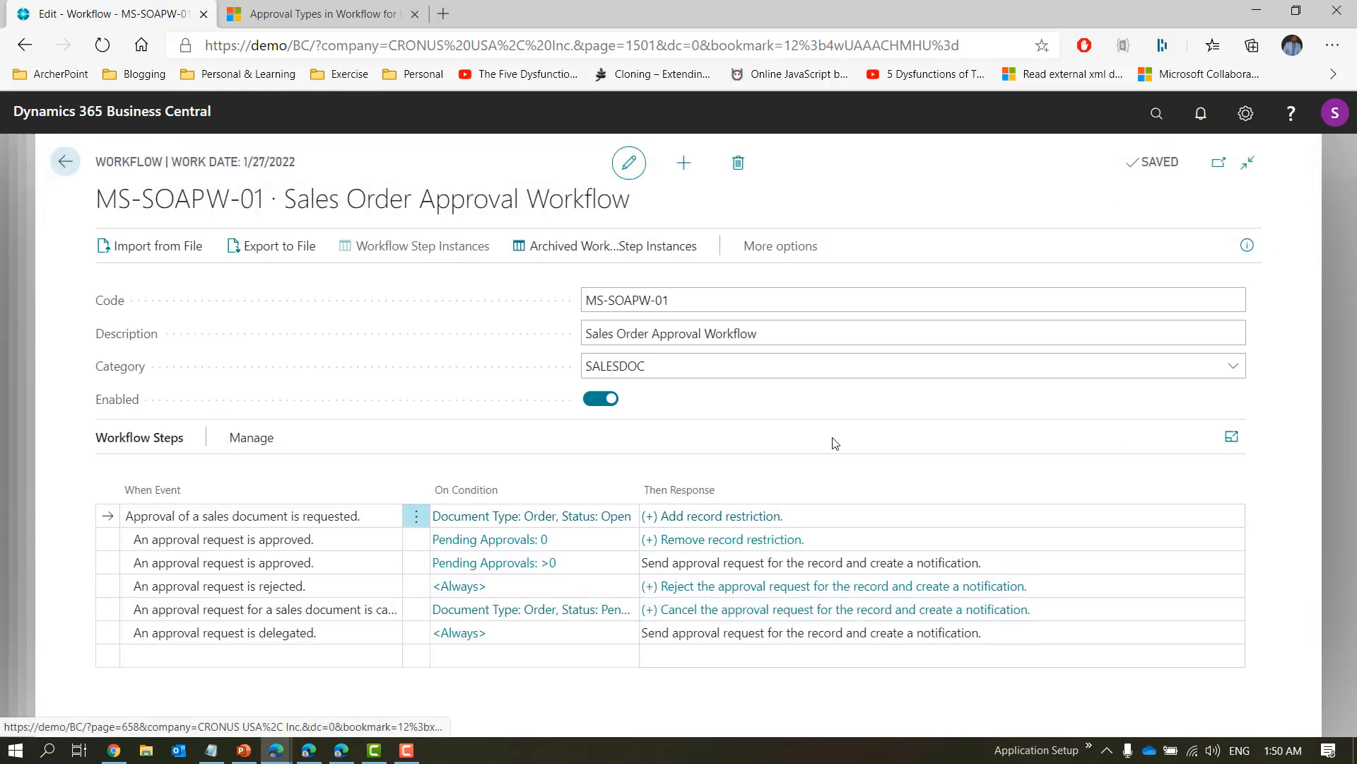
pyautogui.press('Escape')
pyautogui.press('Escape')
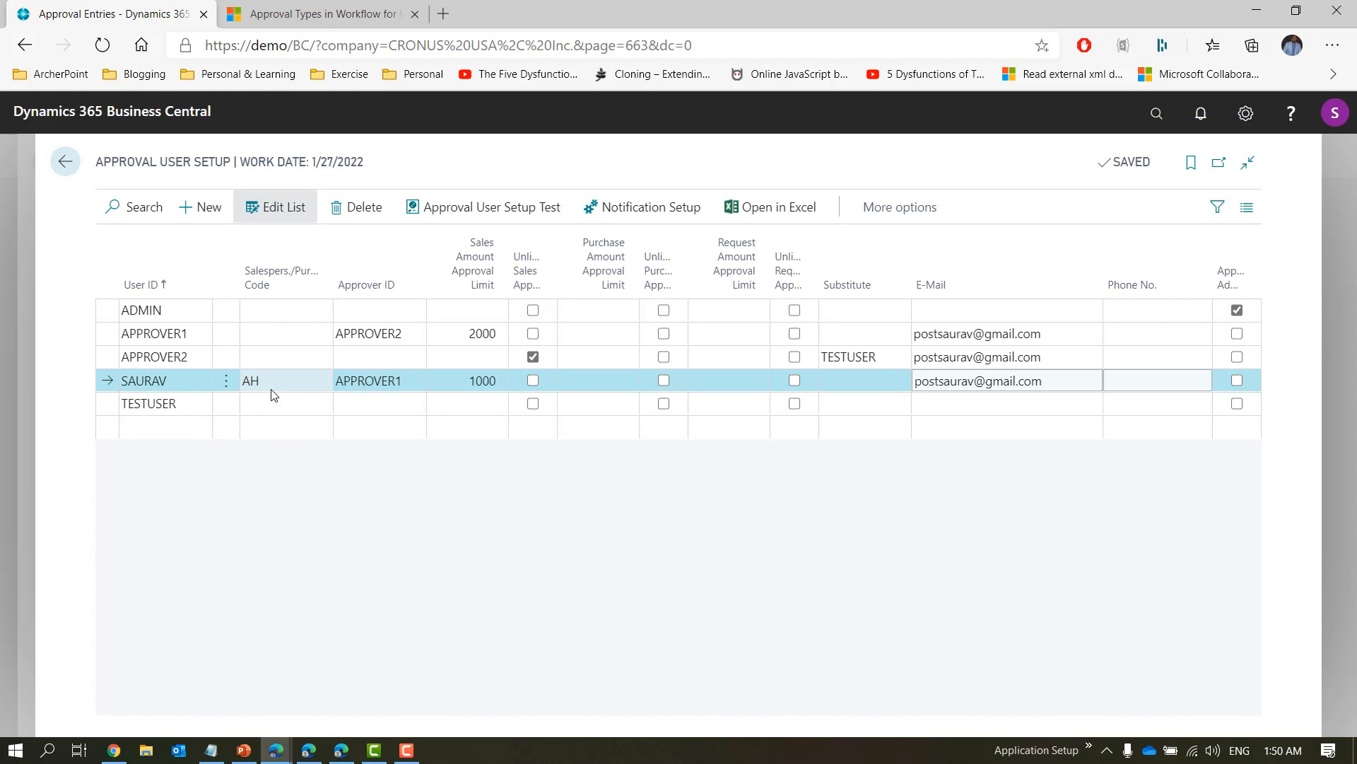
pyautogui.press('Escape')
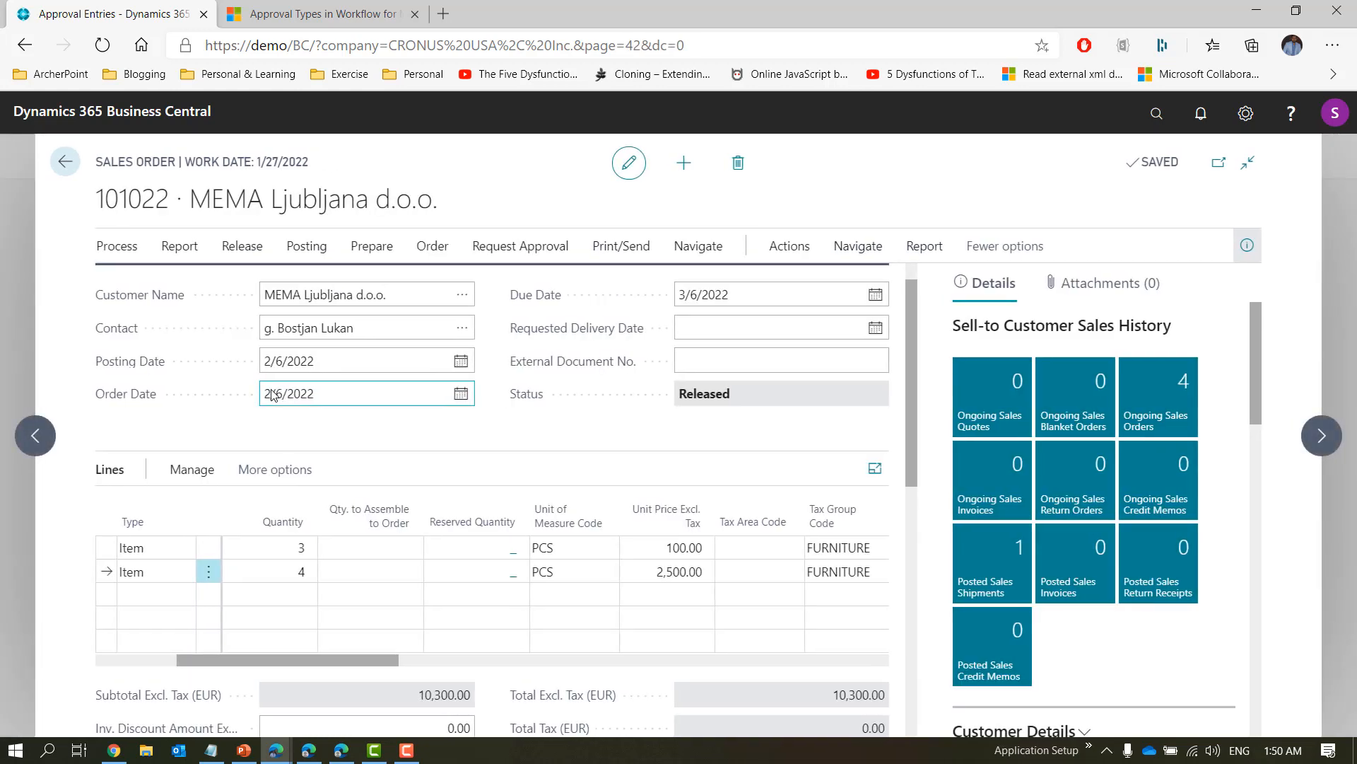
pyautogui.press('Escape')
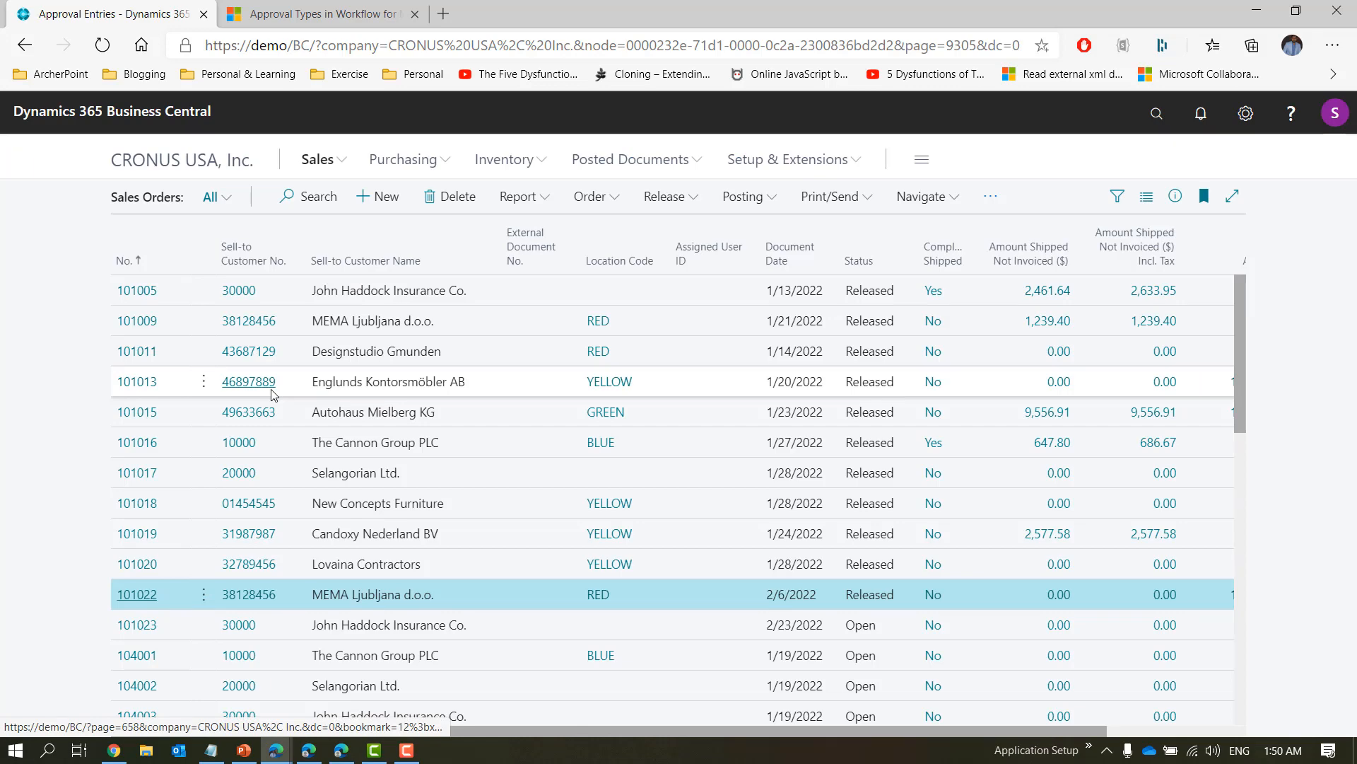
# Find the Workflows list, open the Sales Order Approval Workflow and disable it.
pyautogui.click(1153, 120)
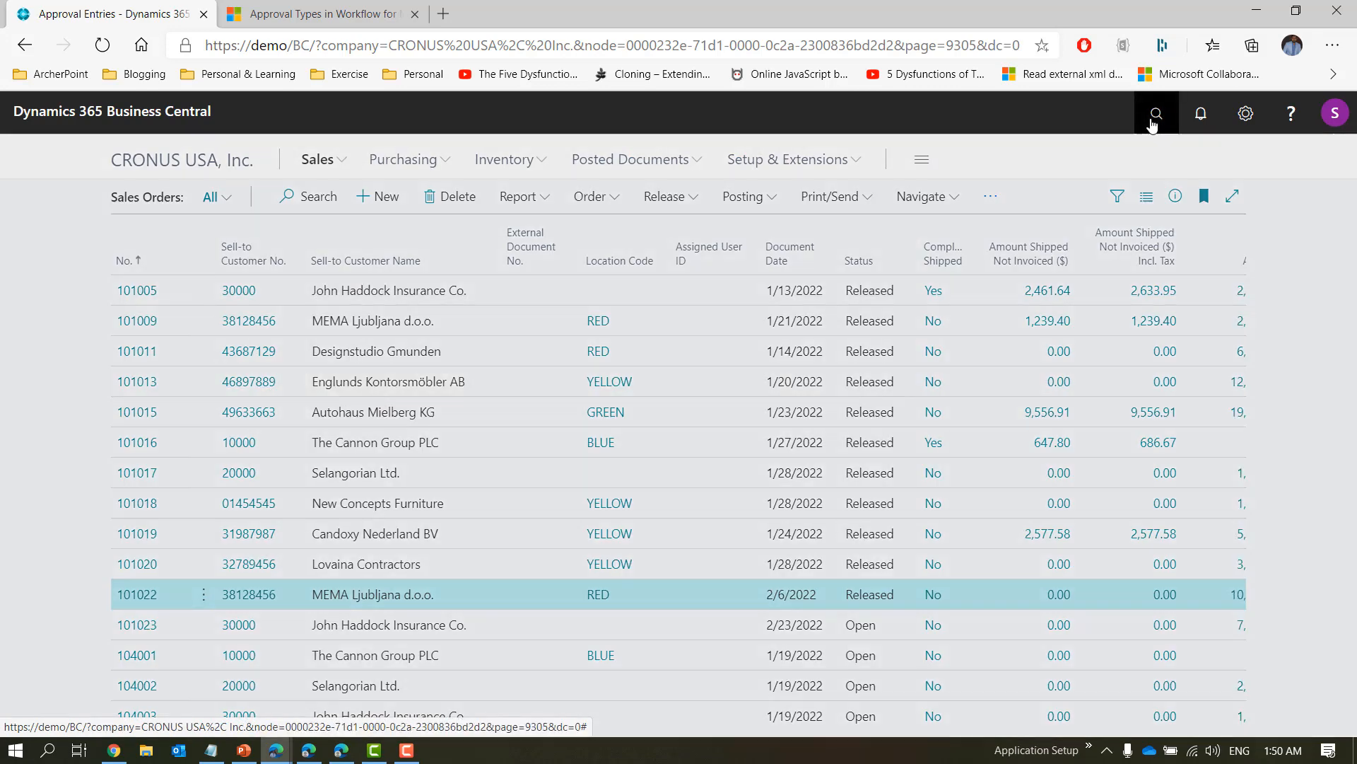
pyautogui.write('workflow')
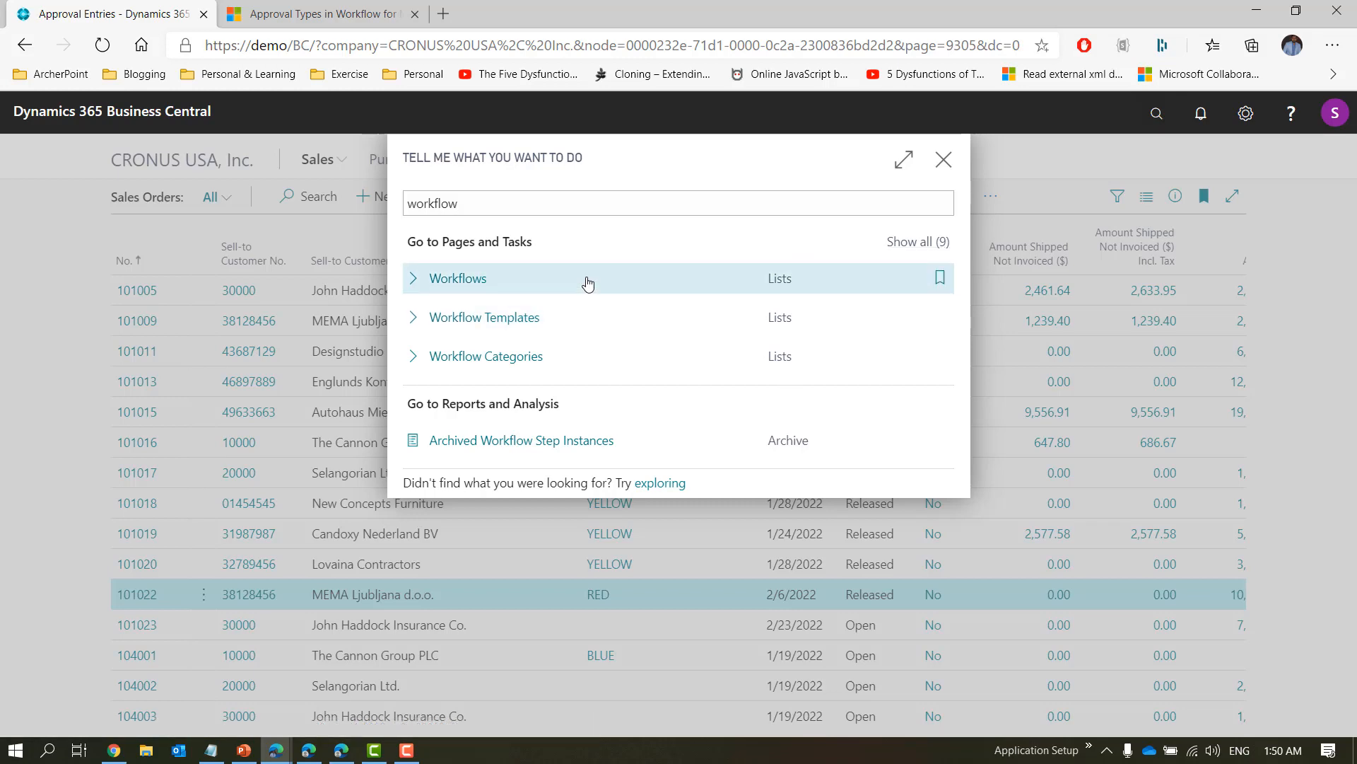
pyautogui.click(588, 283)
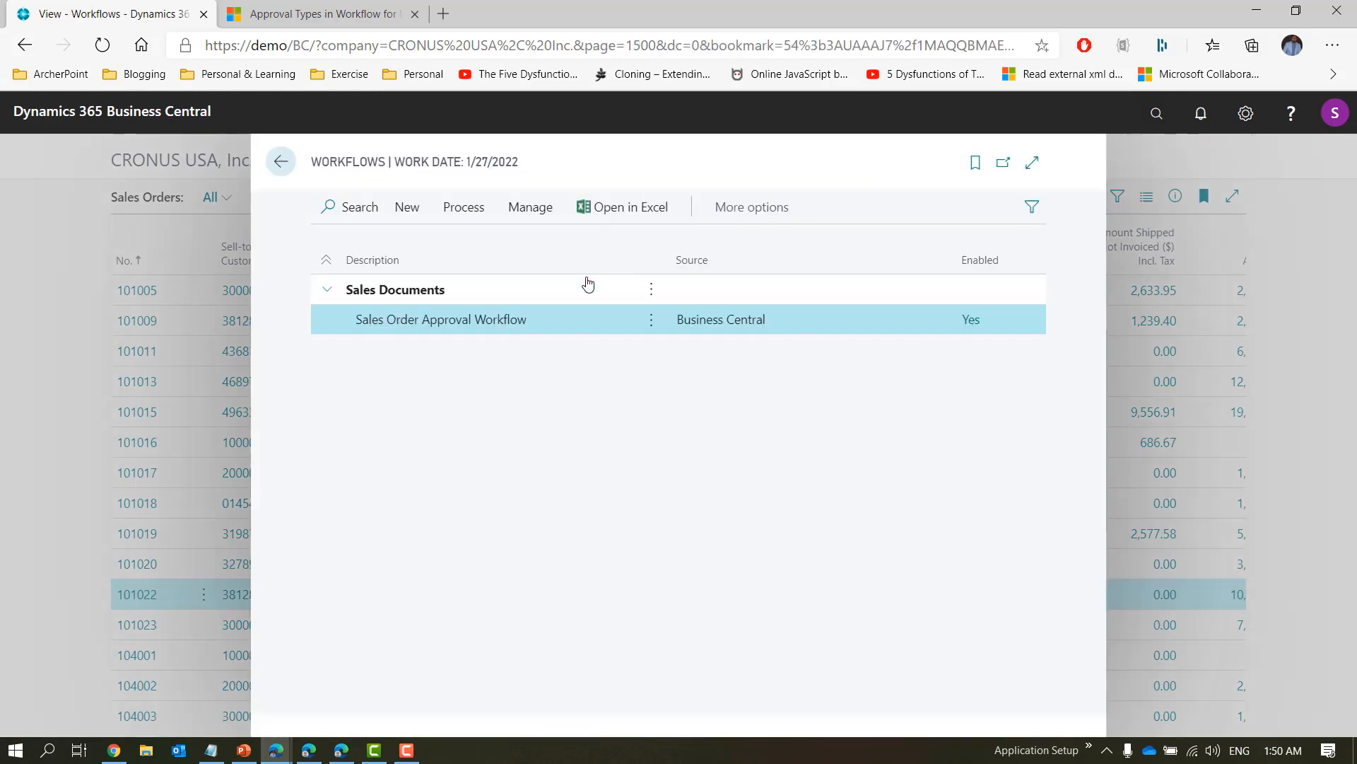
pyautogui.click(508, 319)
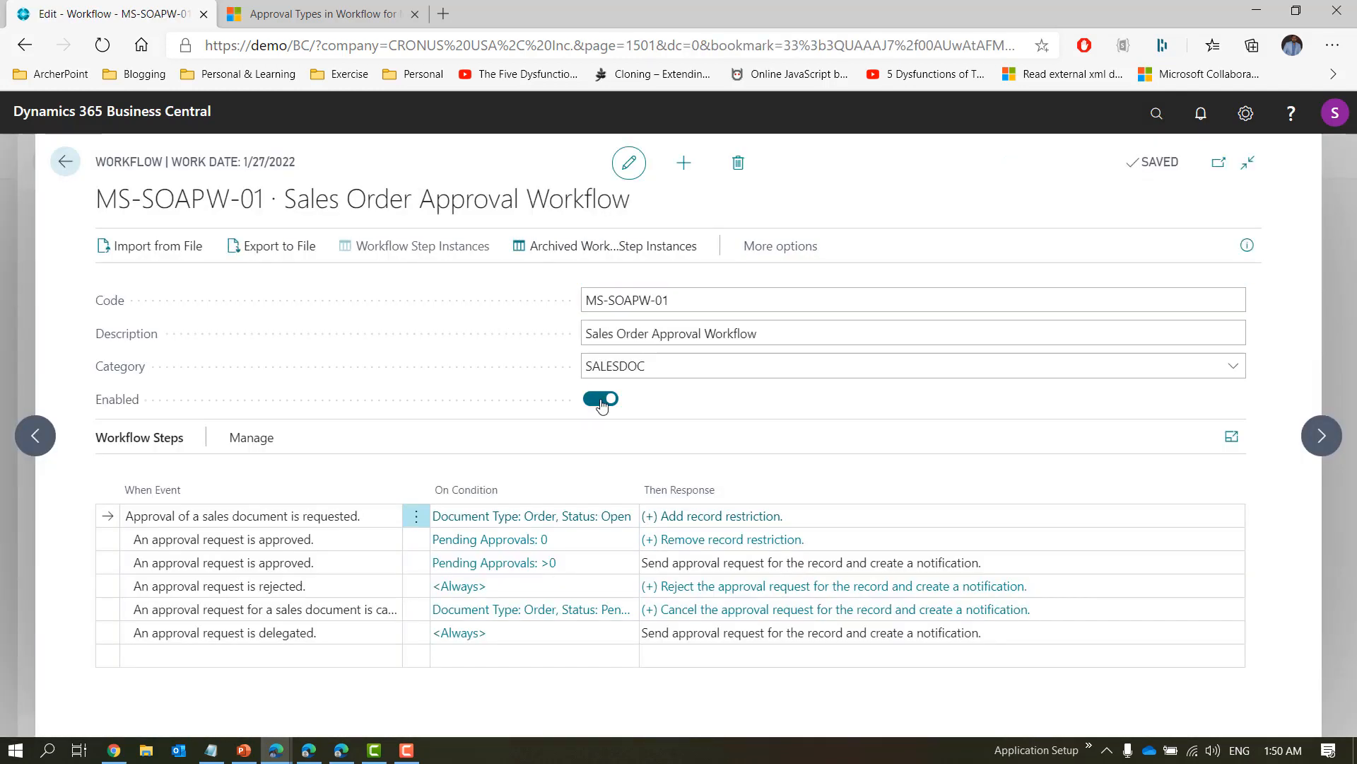
pyautogui.click(602, 404)
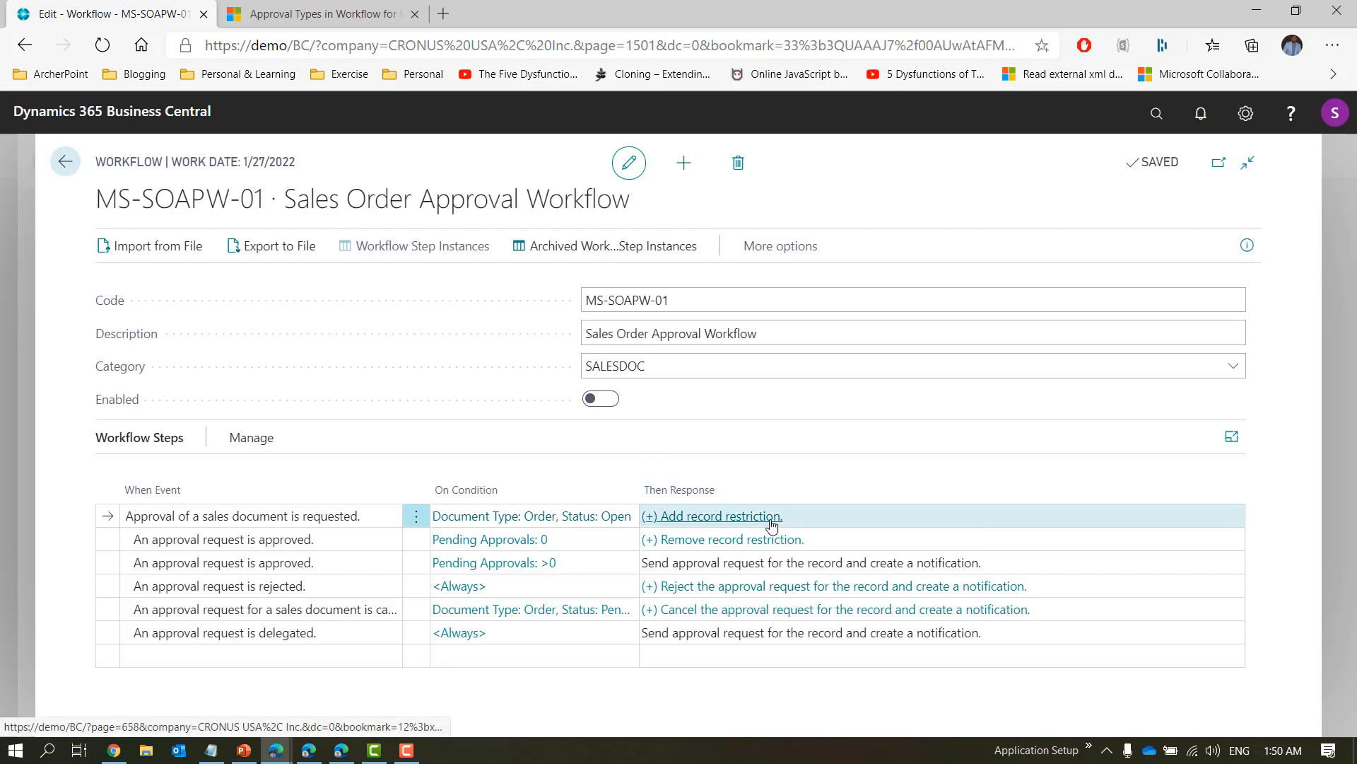
# Set the Approver Limit Type of the approval request creation response to First Qualified Approver for the requested approval event.
pyautogui.click(771, 524)
pyautogui.click(578, 297)
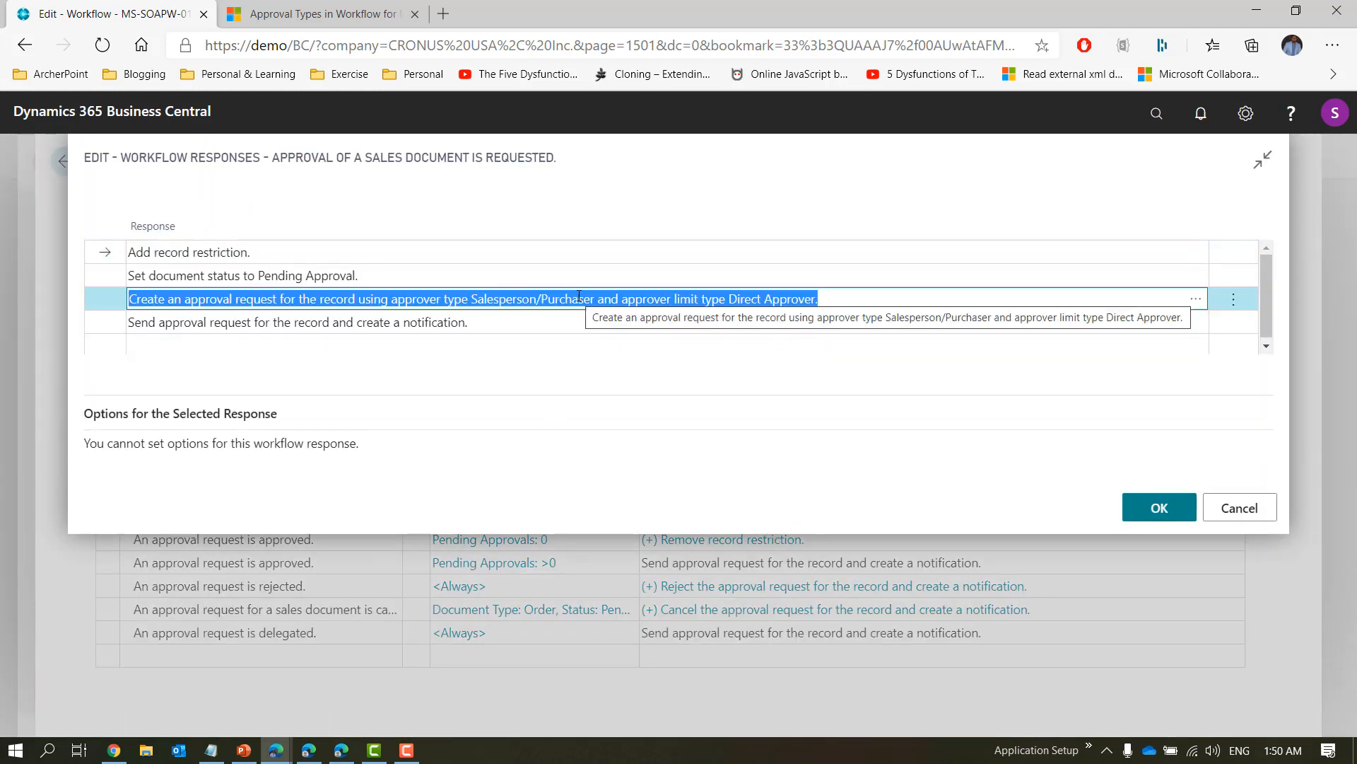
pyautogui.click(744, 574)
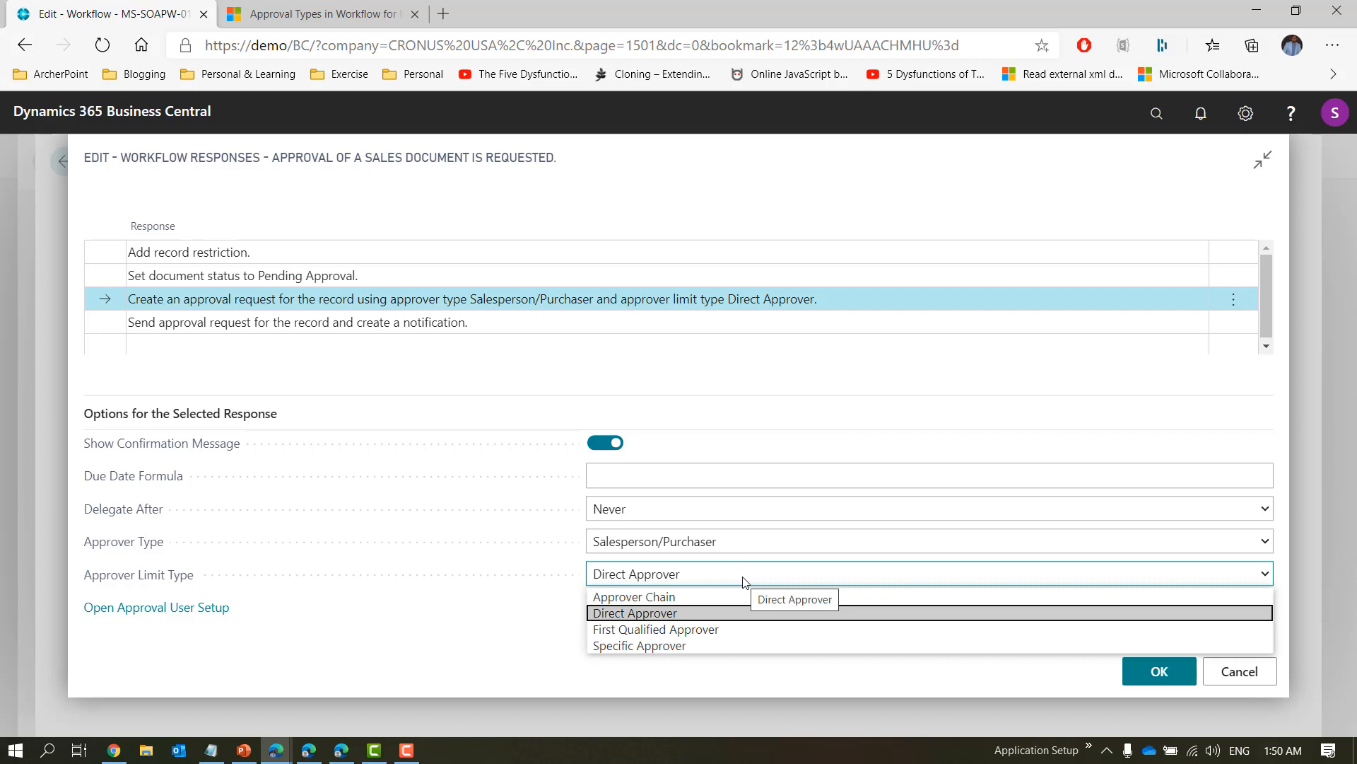
pyautogui.click(714, 631)
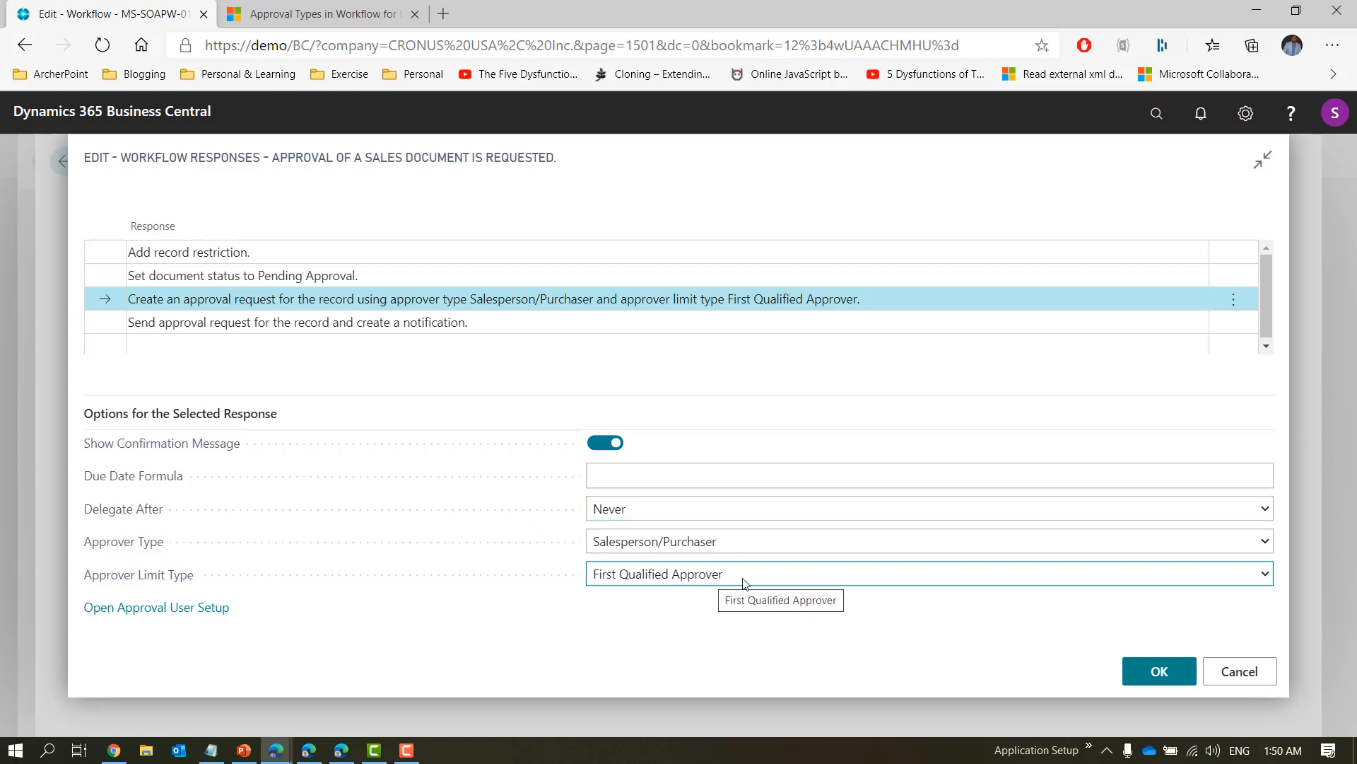
pyautogui.click(1158, 671)
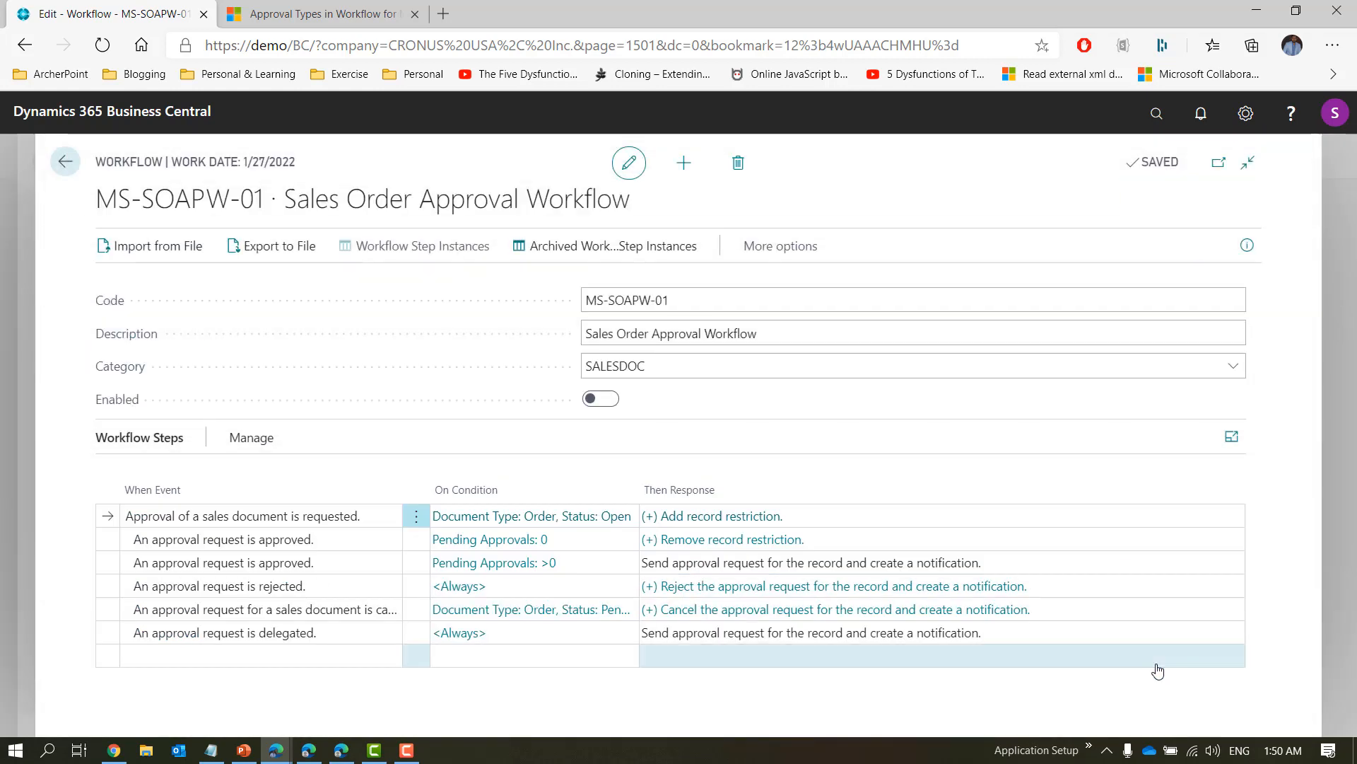
# Enable the Sales Order Approval Workflow and review the approval limits and order amount tables on the PowerPoint slide.
pyautogui.click(616, 405)
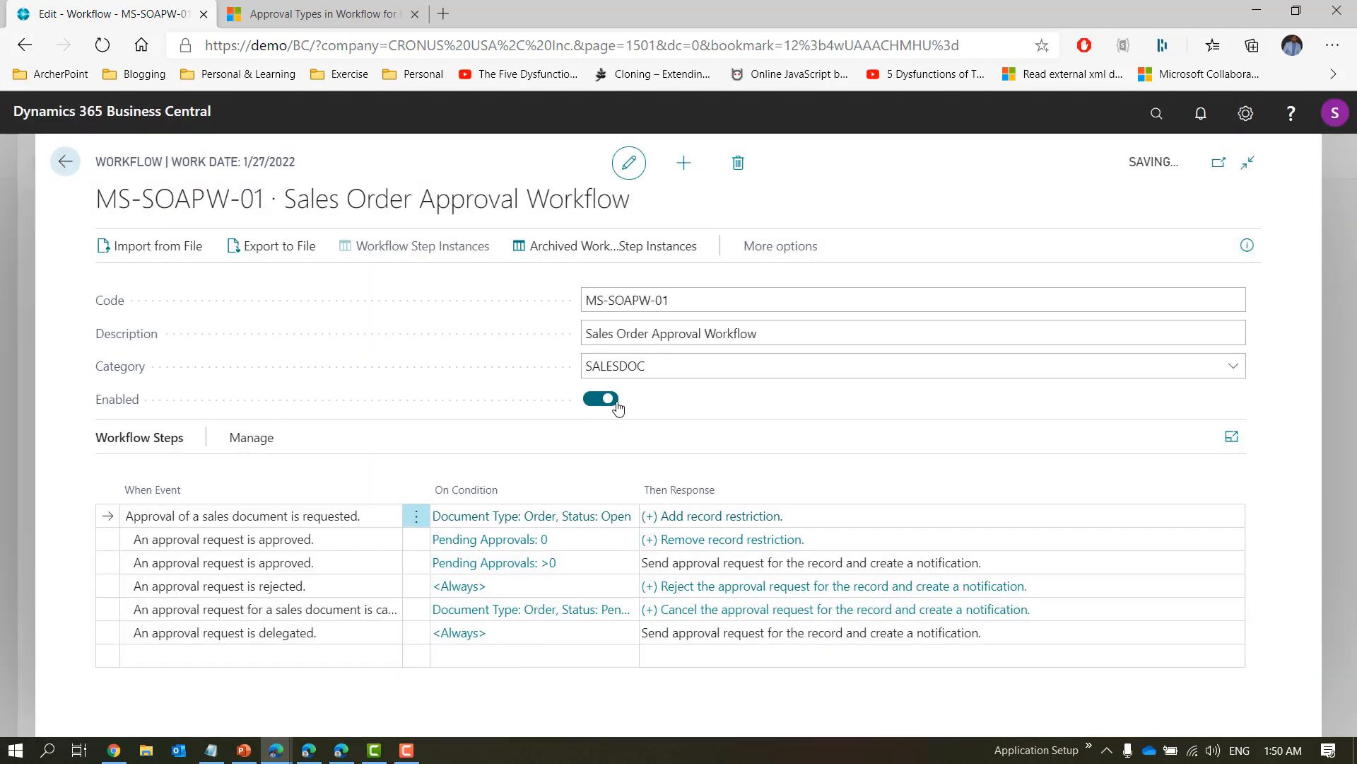
pyautogui.click(246, 754)
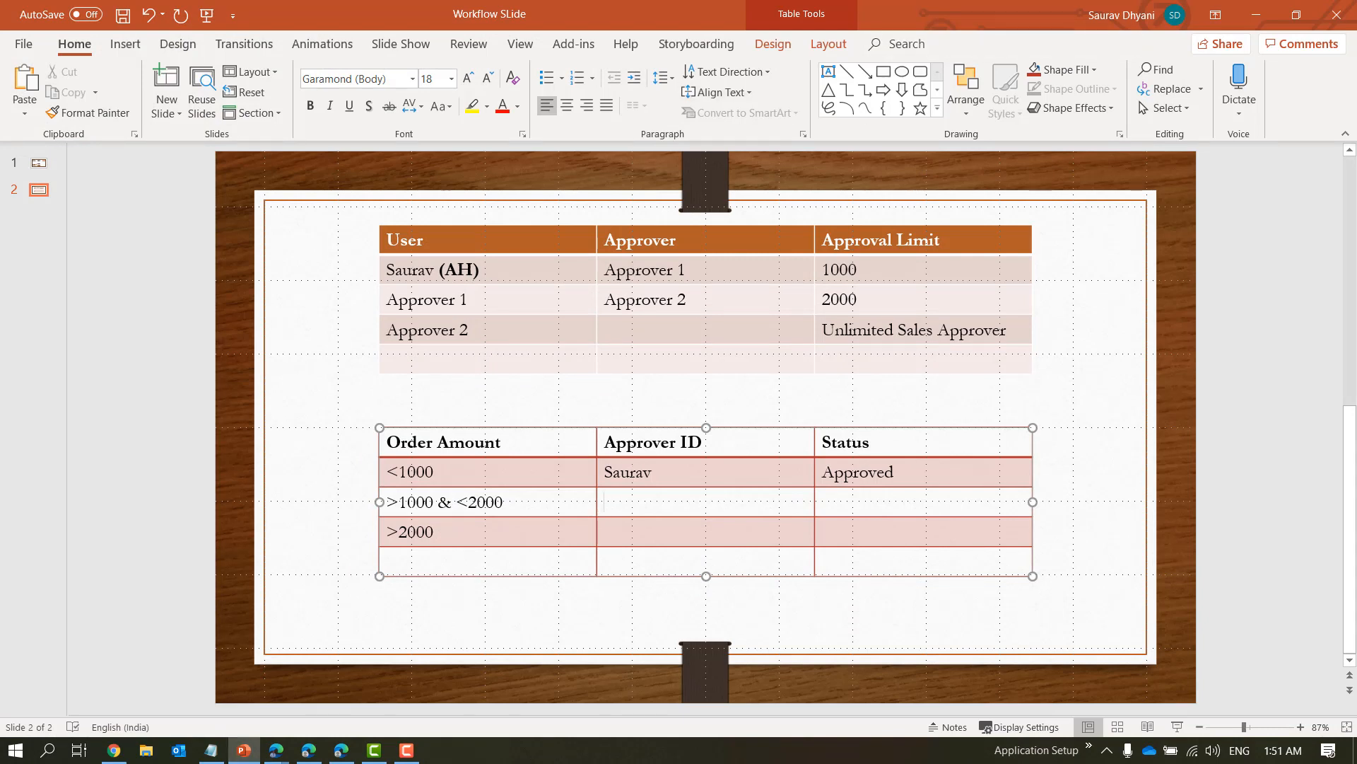
pyautogui.hotkey('alt', 'Tab')
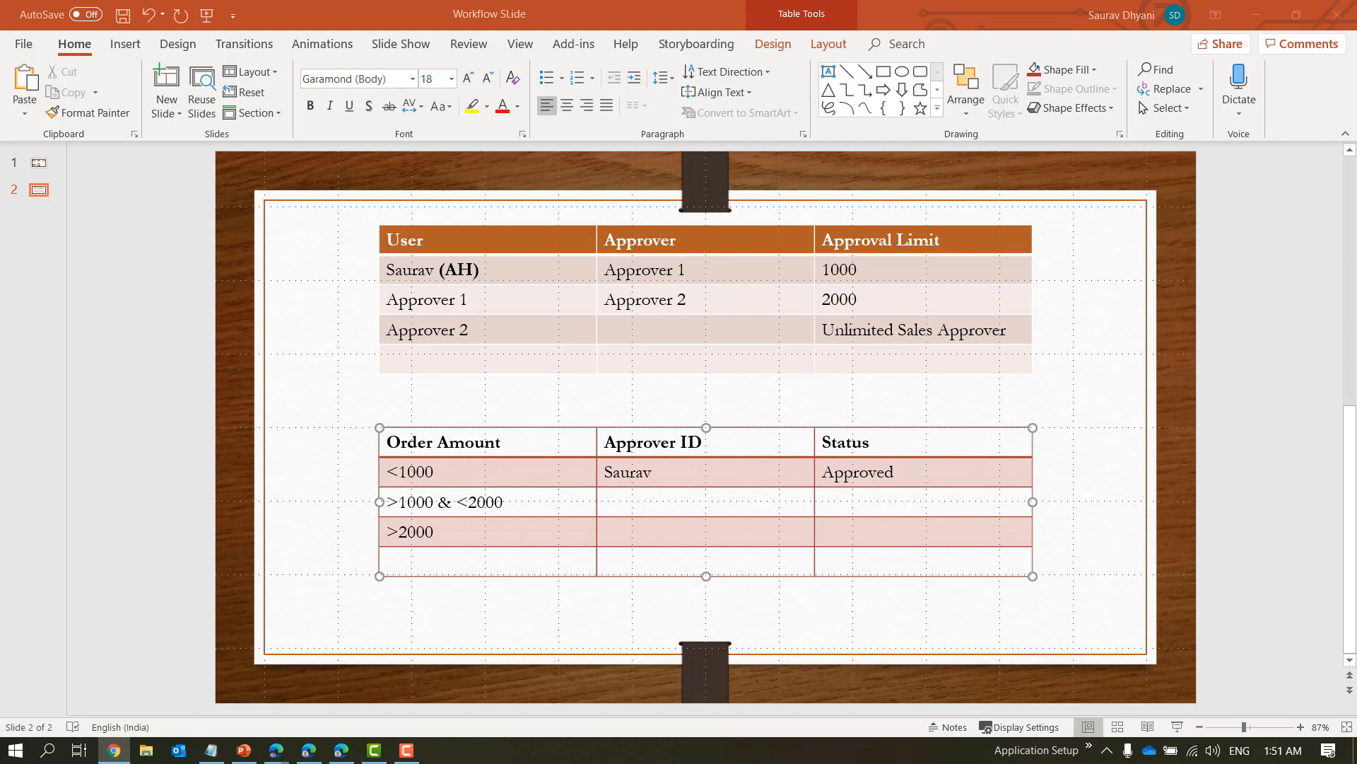
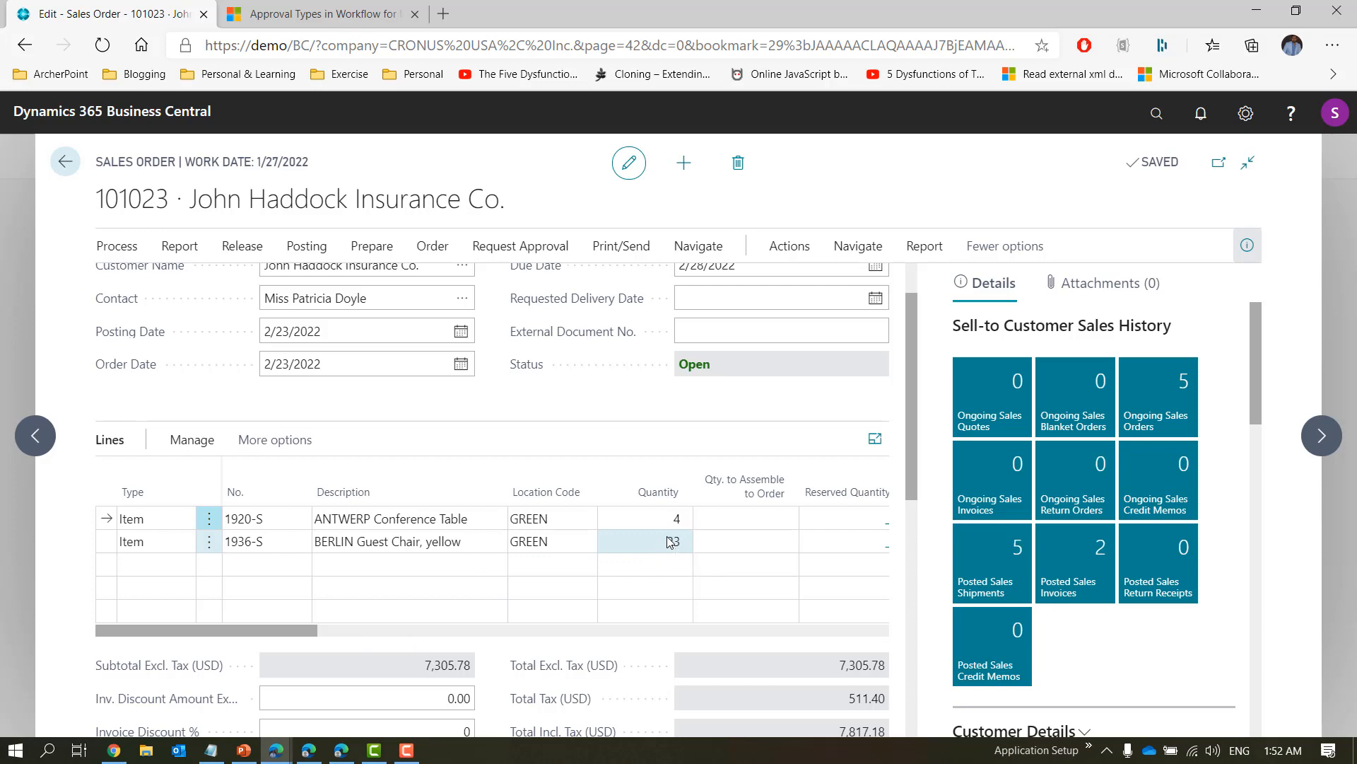
# Set the quantity to 1 on both the BERLIN Guest Chair and ANTWERP Conference Table lines of the sales order.
pyautogui.click(671, 541)
pyautogui.write('1')
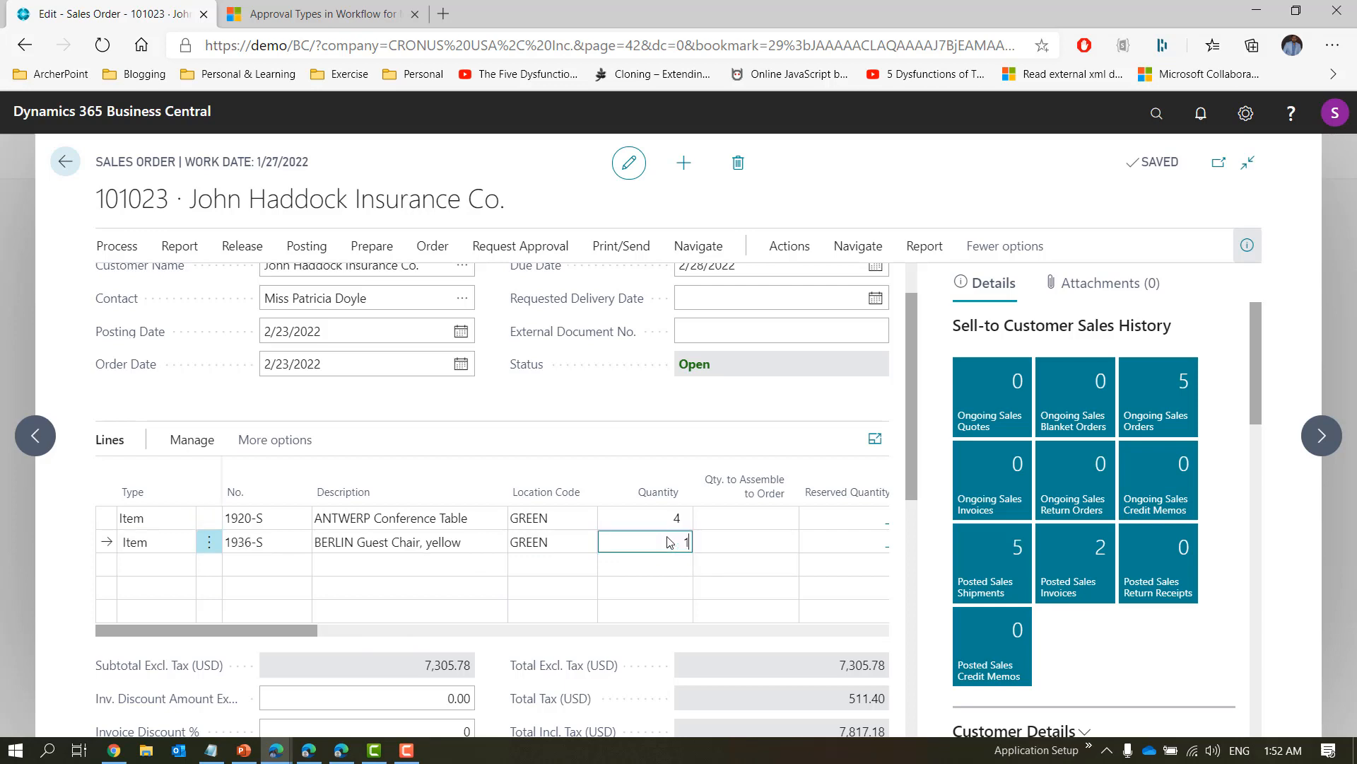
pyautogui.press('Tab')
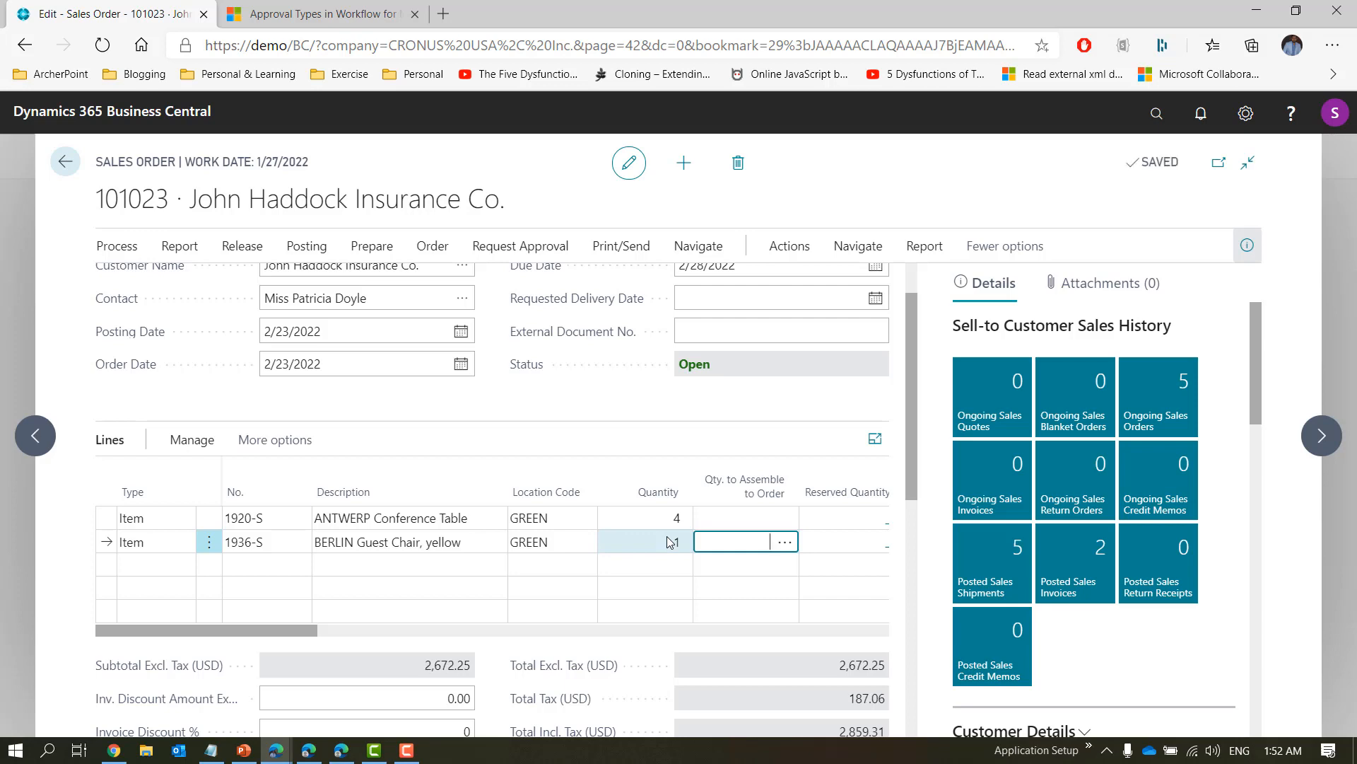
pyautogui.click(672, 526)
pyautogui.write('1')
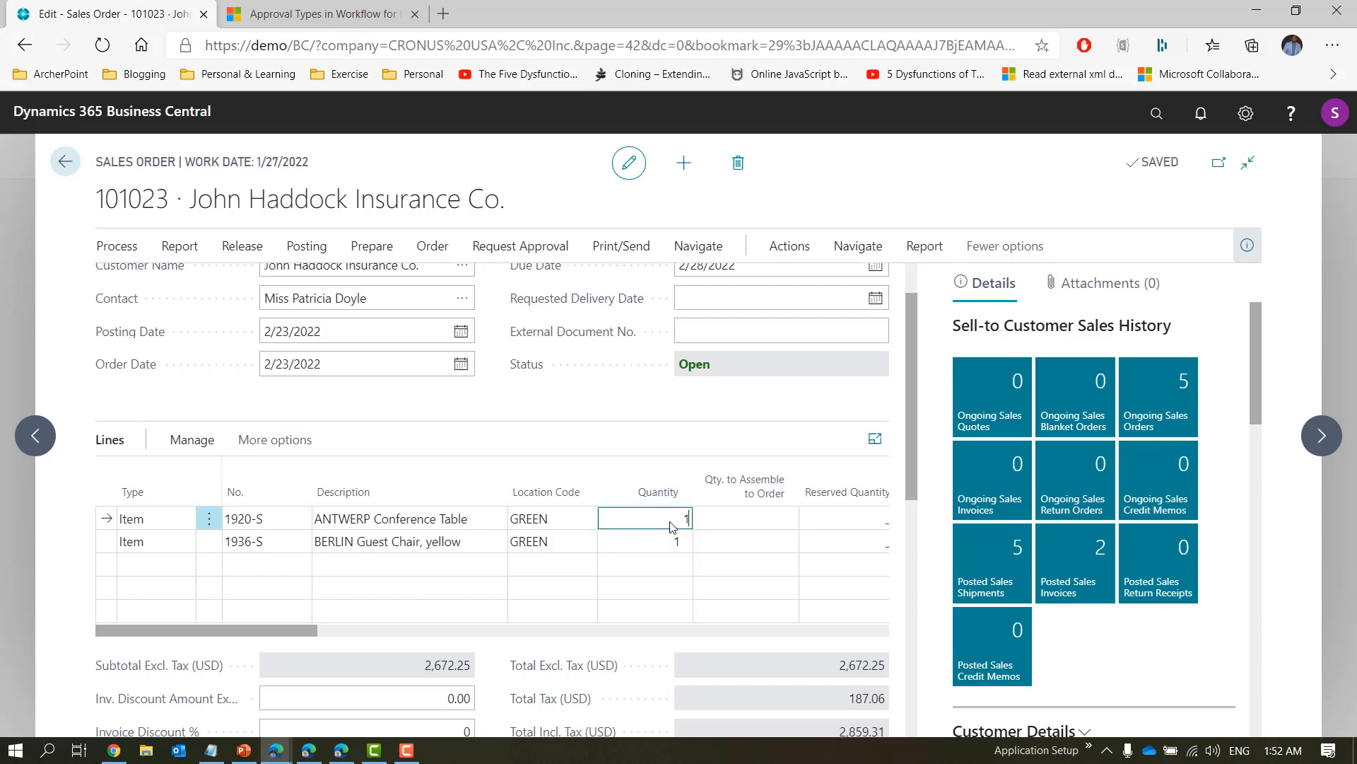
pyautogui.press('Tab')
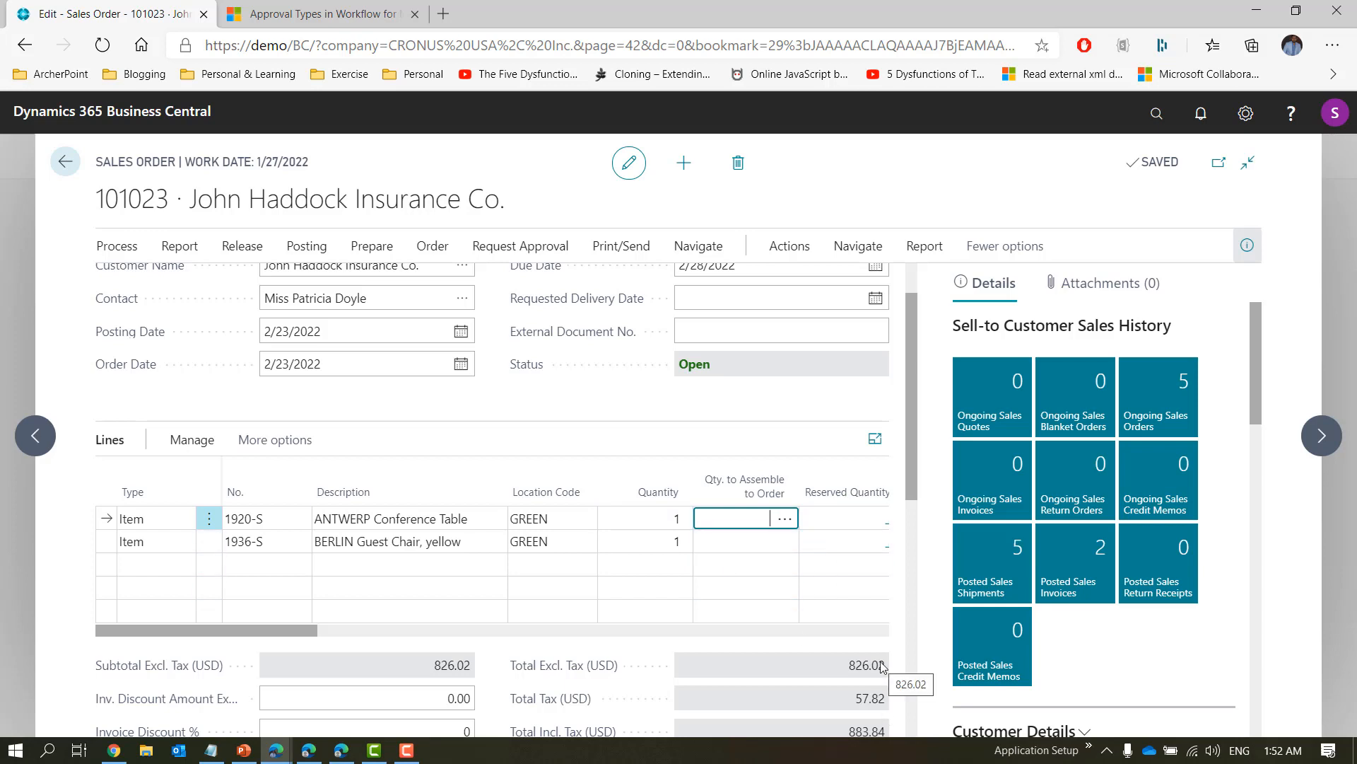
# Check the <1000 row on the PowerPoint slide and send an approval request for the John Haddock Insurance Co. sales order.
pyautogui.click(240, 753)
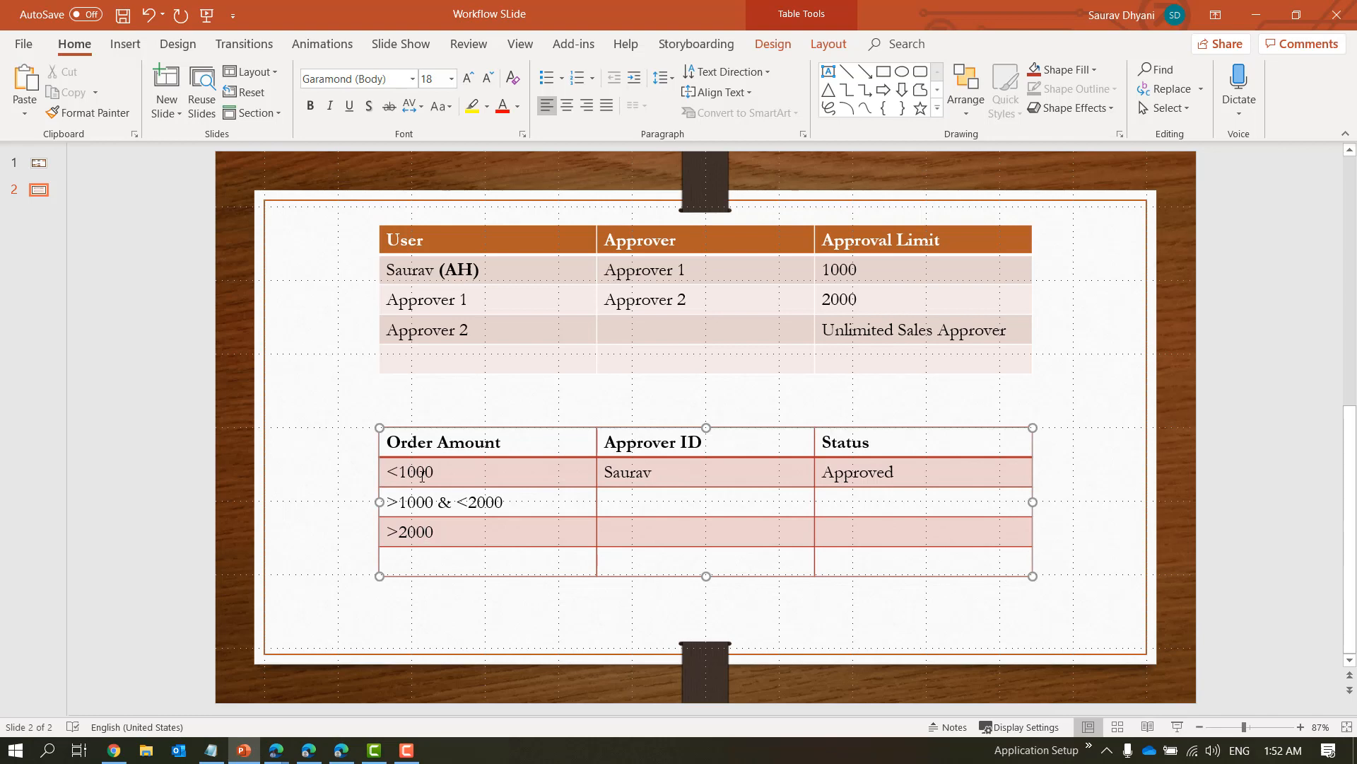
pyautogui.click(241, 753)
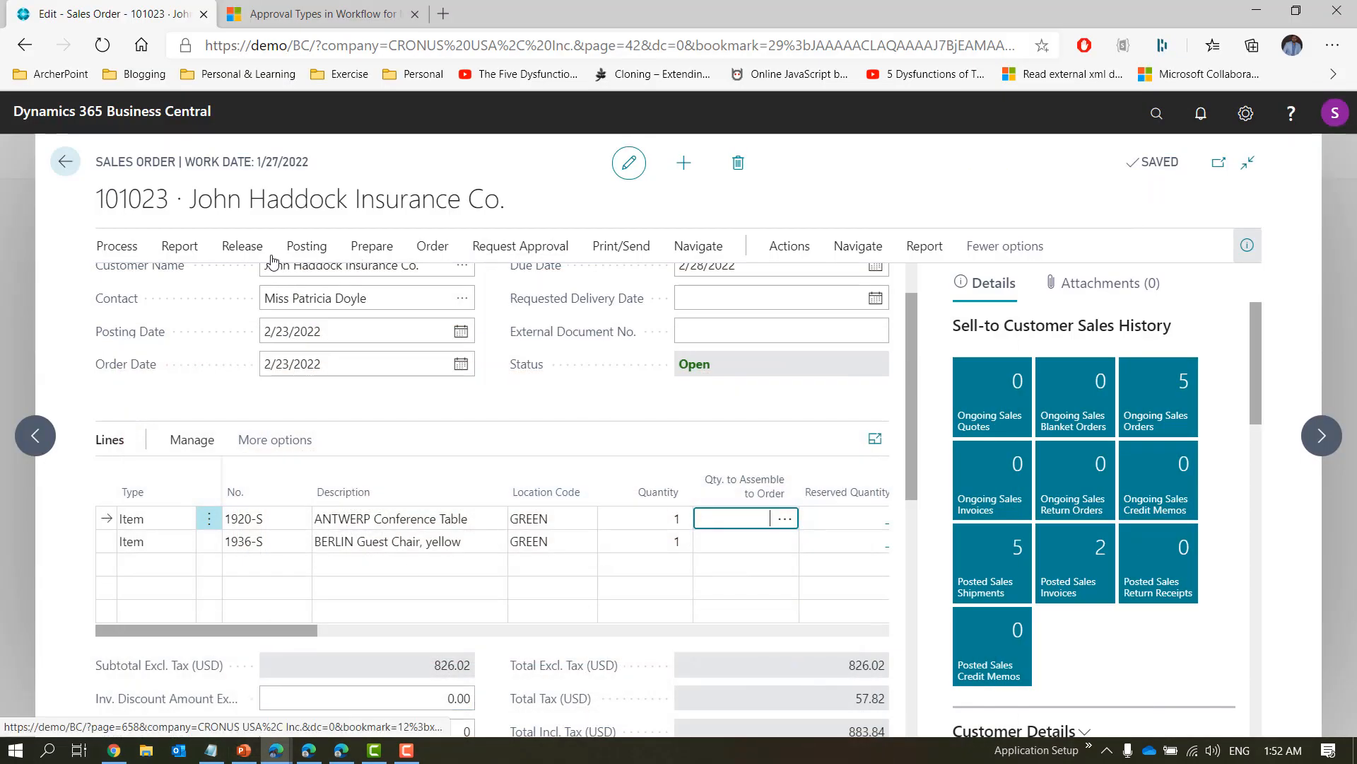
pyautogui.click(480, 248)
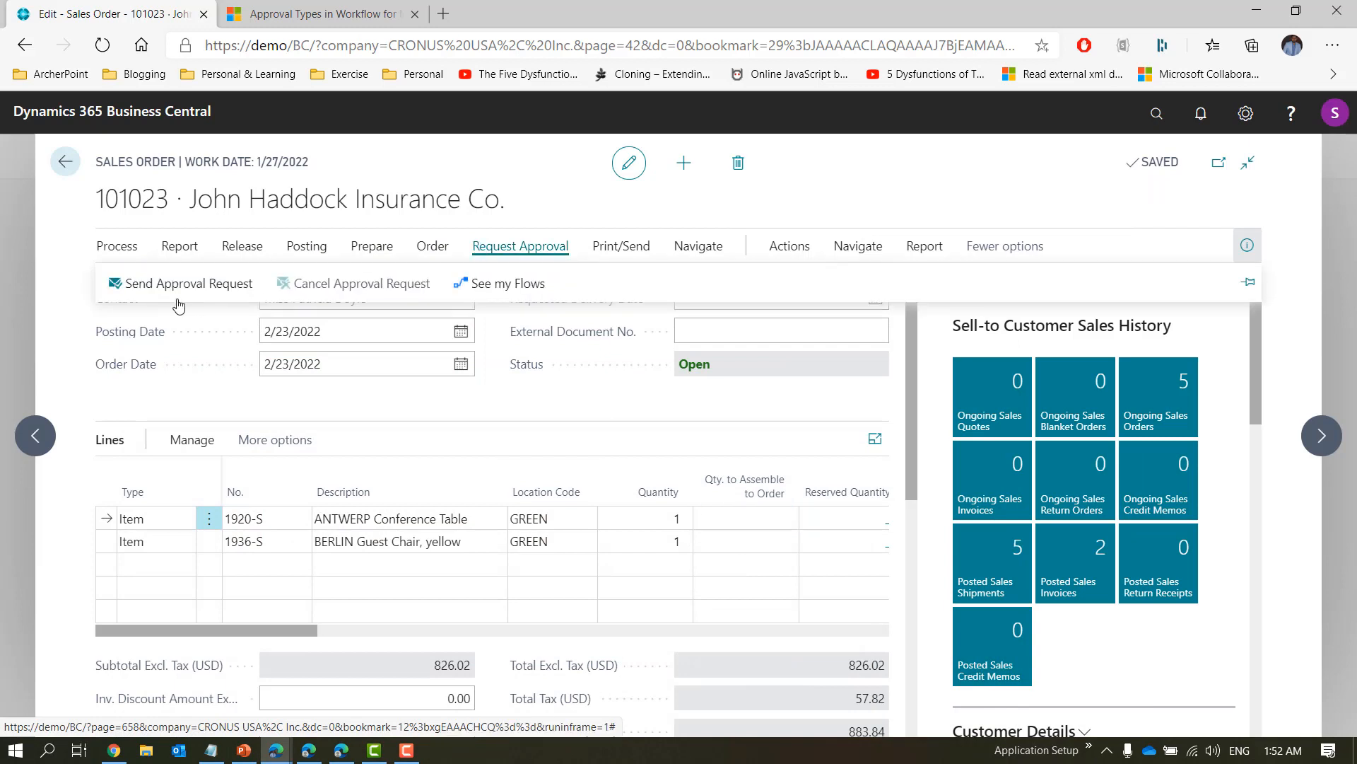
pyautogui.click(177, 286)
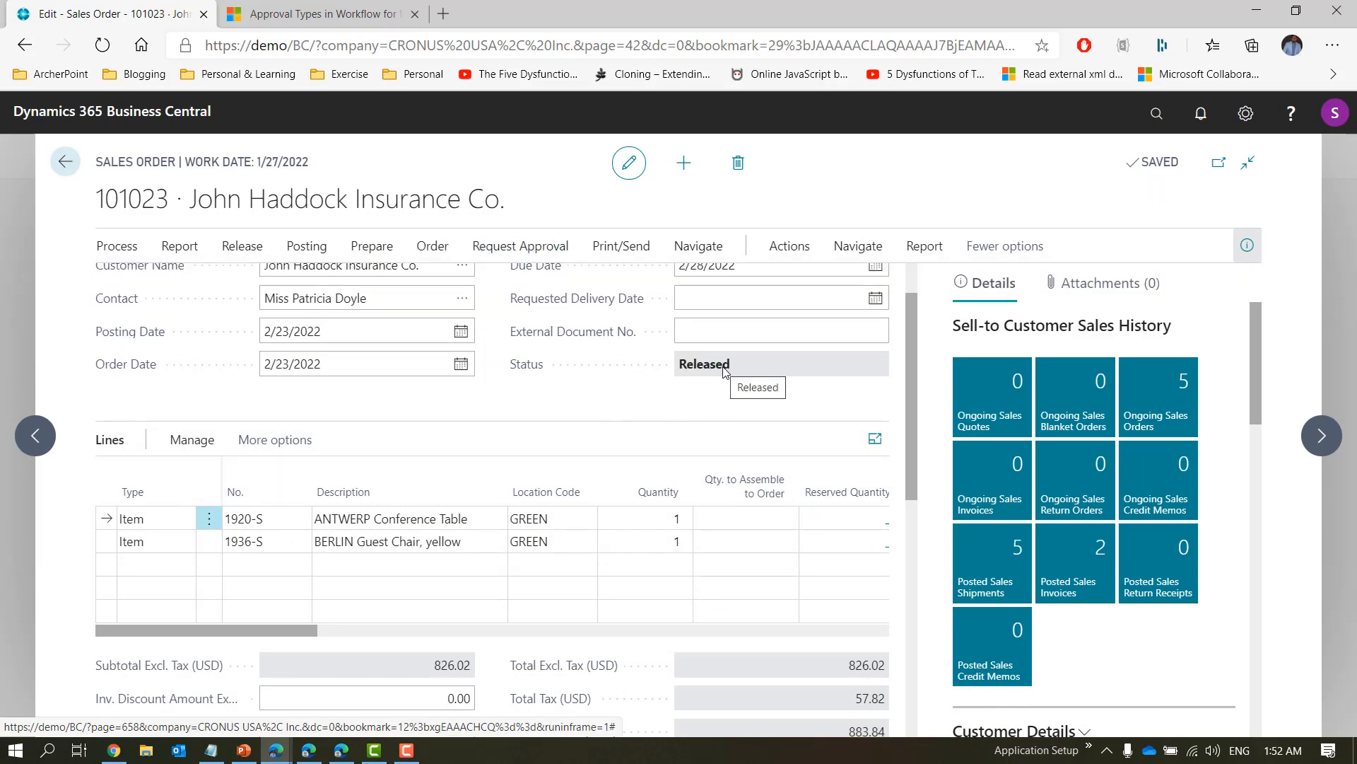
# In the PowerPoint table's ">1000 & <2000" row, enter the requester's name and Approver 1 as the Approver ID values.
pyautogui.click(243, 749)
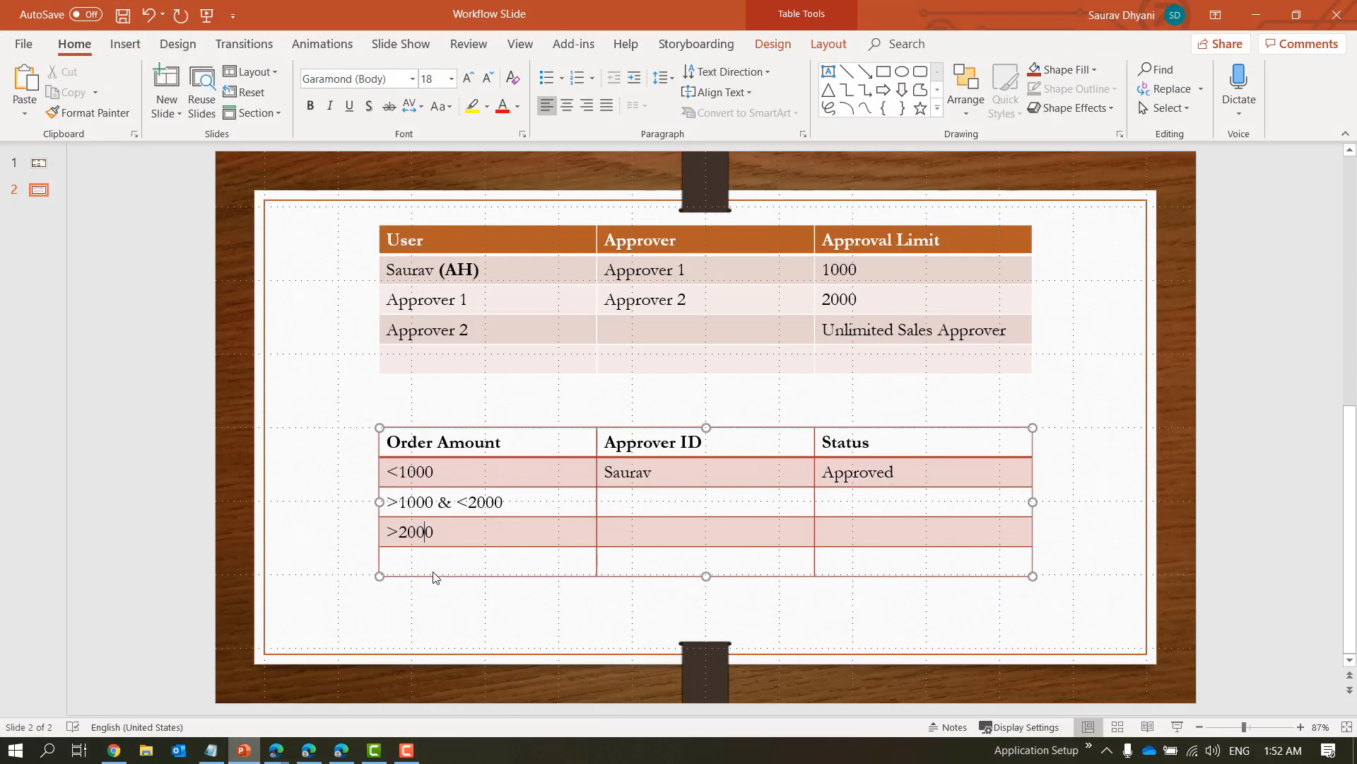
pyautogui.click(629, 505)
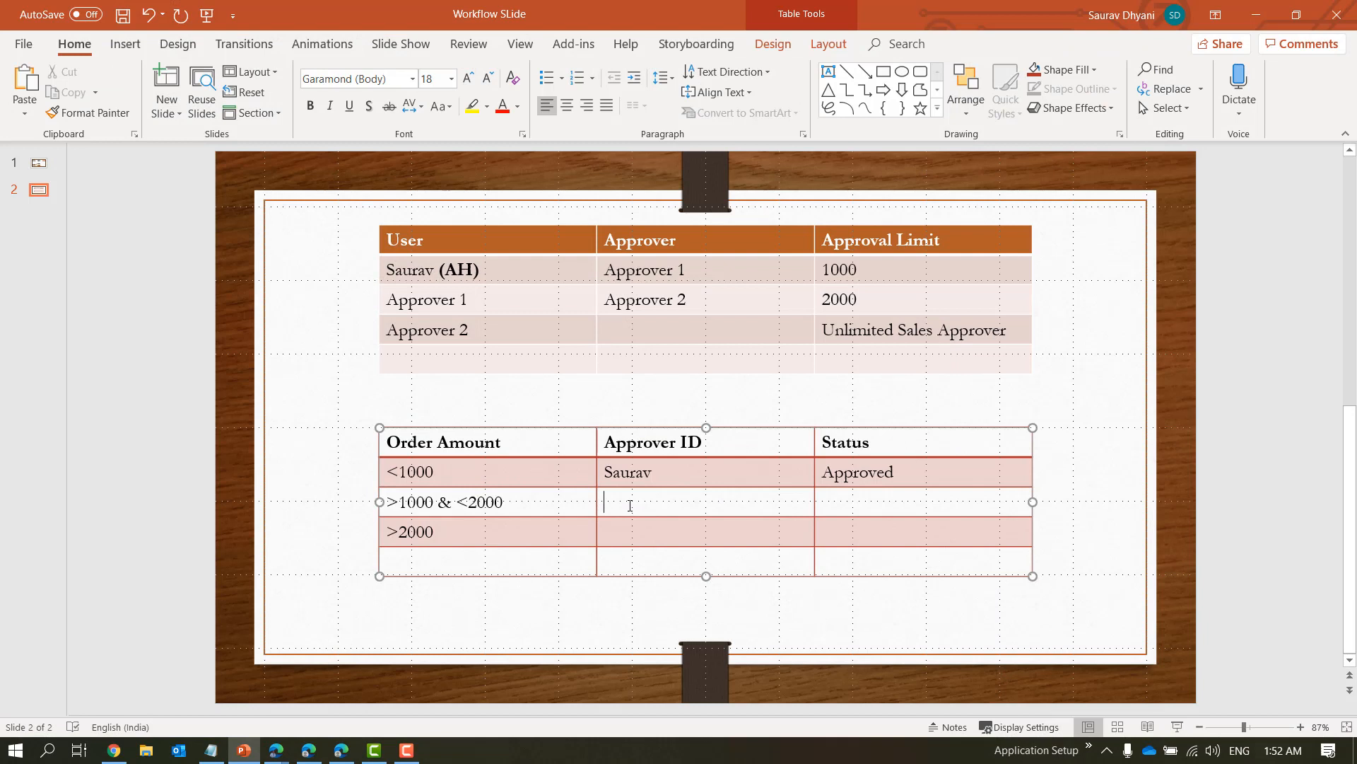
pyautogui.write('Saurav')
pyautogui.press('Return')
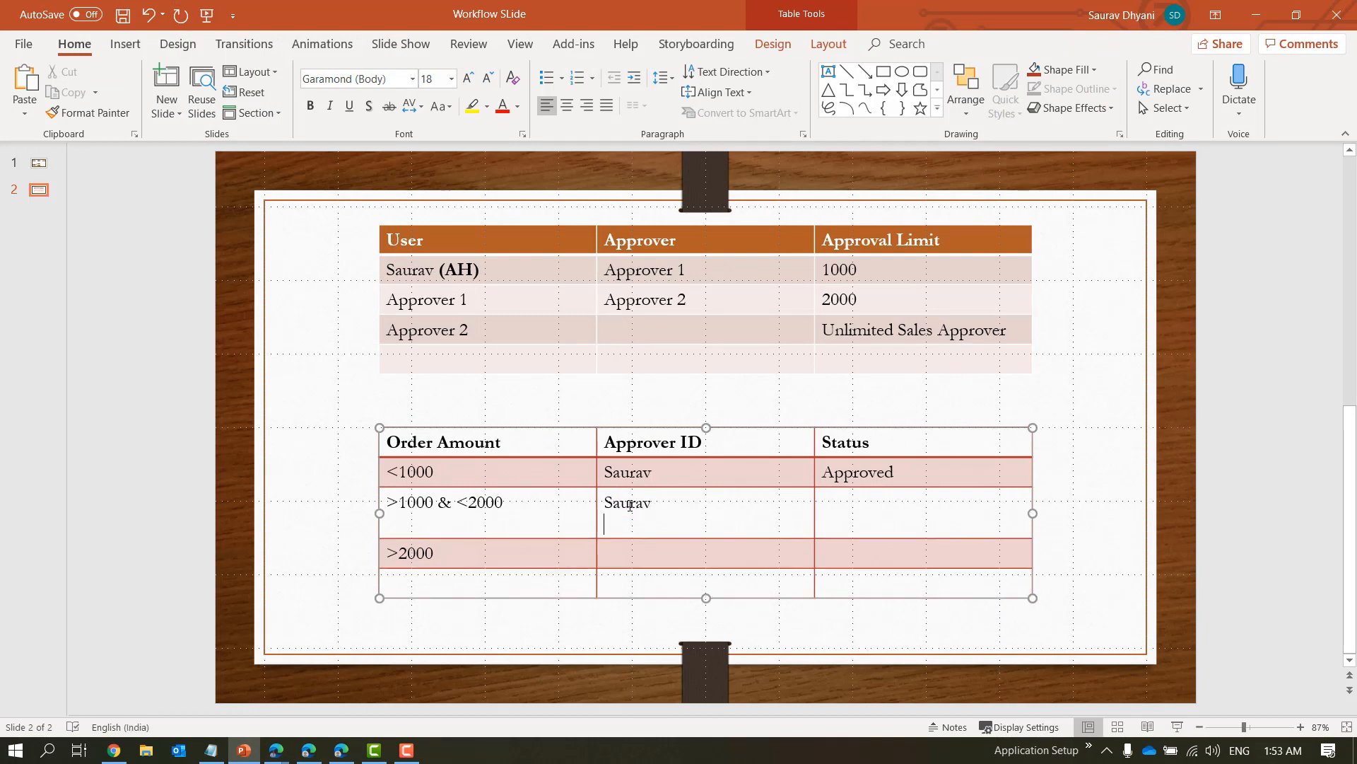
pyautogui.write('Approver 1')
# Enter Approved and Open on separate lines as the Status of the ">1000 & <2000" row and save the presentation.
pyautogui.press('Tab')
pyautogui.write('Approved')
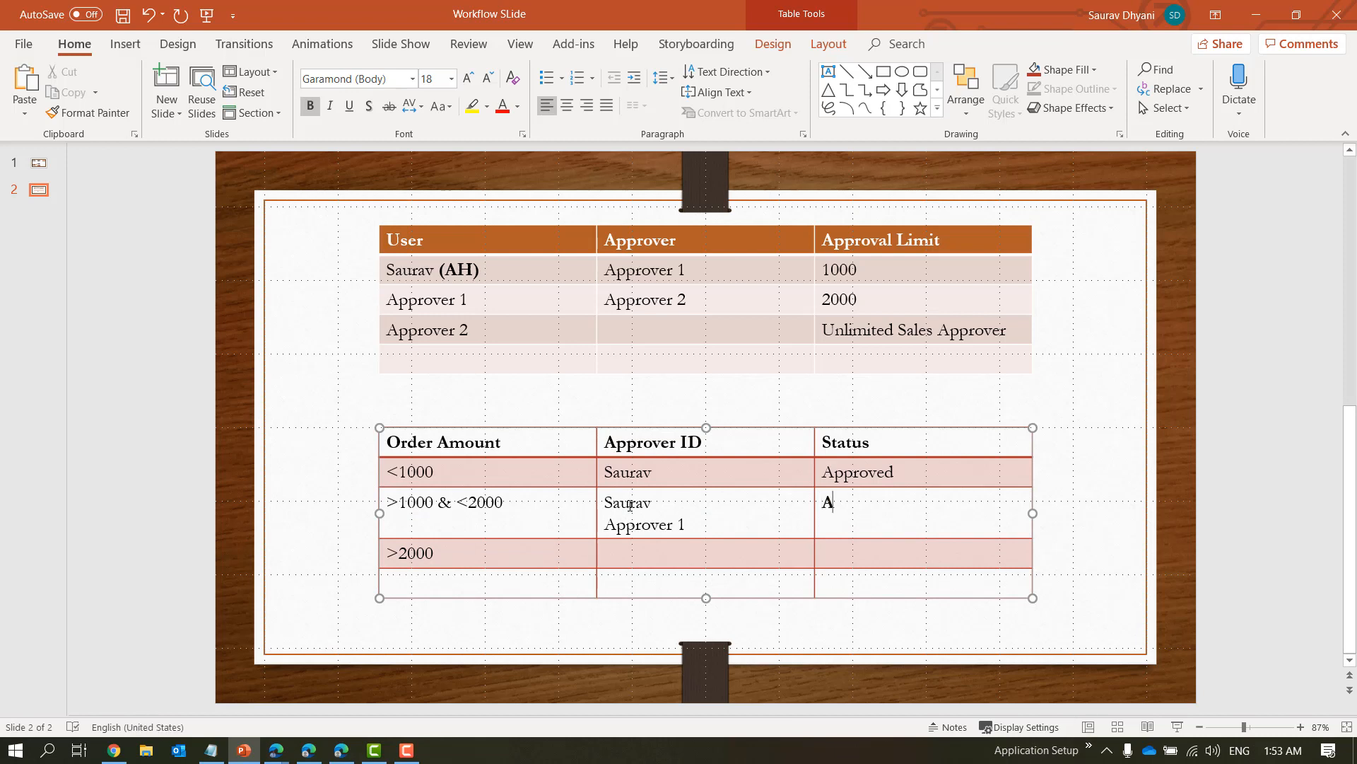
pyautogui.press('Down')
pyautogui.press('Up')
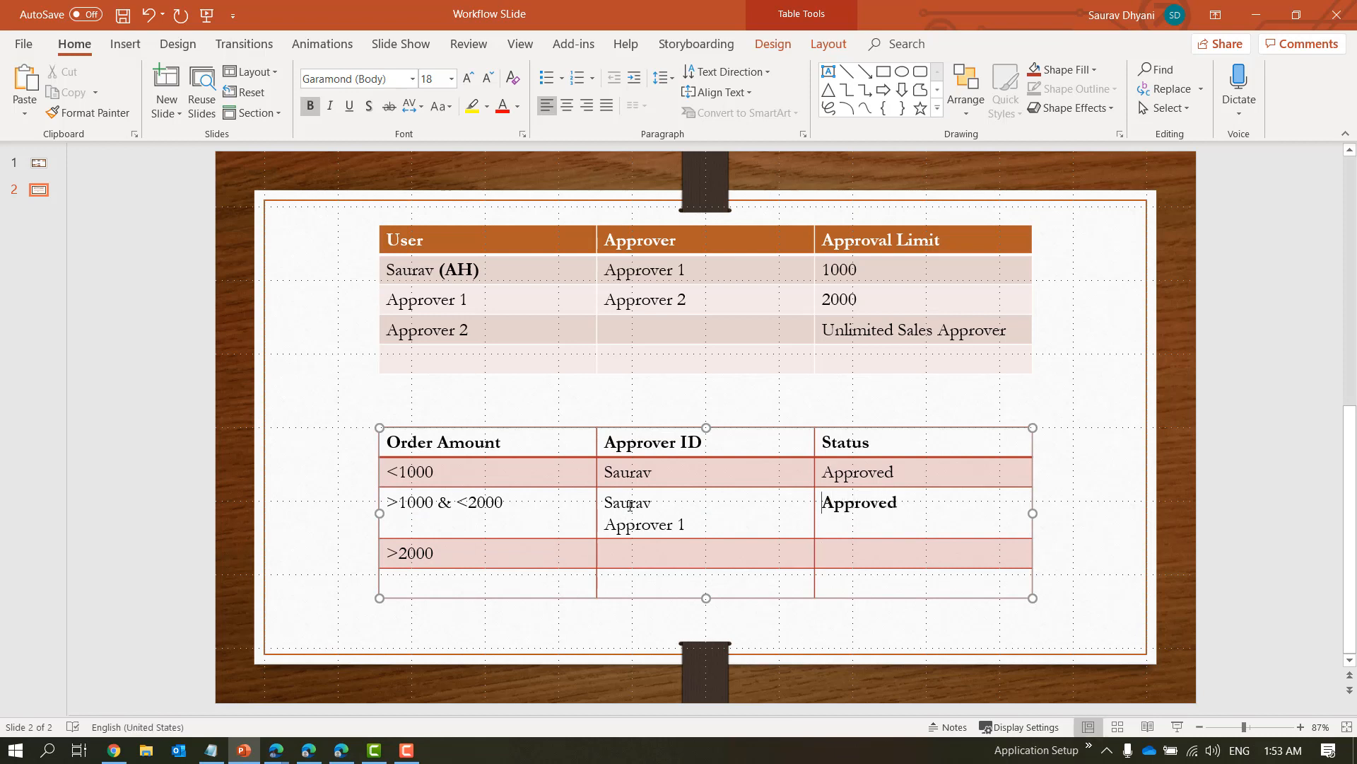
pyautogui.press('Return')
pyautogui.write('Open')
pyautogui.hotkey('ctrl', 's')
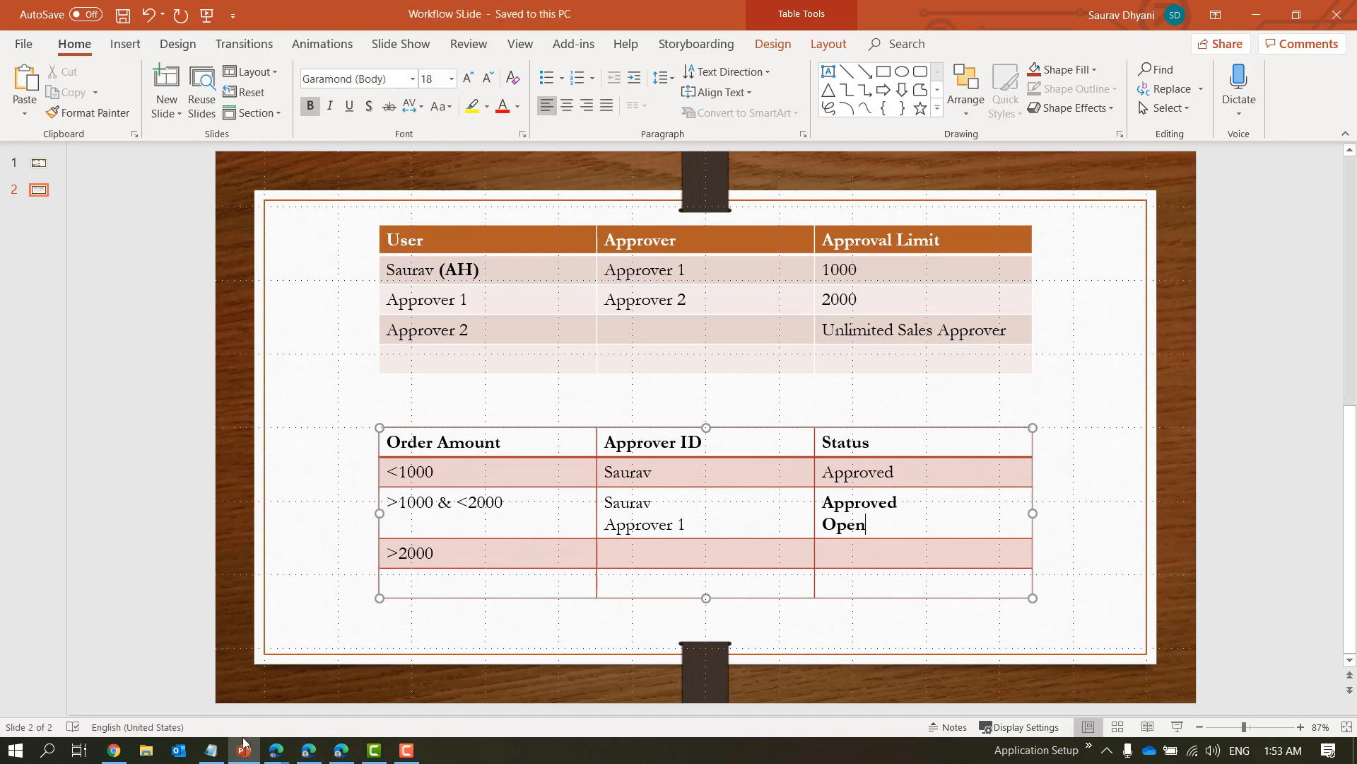
# Switch to Business Central, reopen the released sales order and set the ANTWERP Conference Table quantity to 2.
pyautogui.click(244, 752)
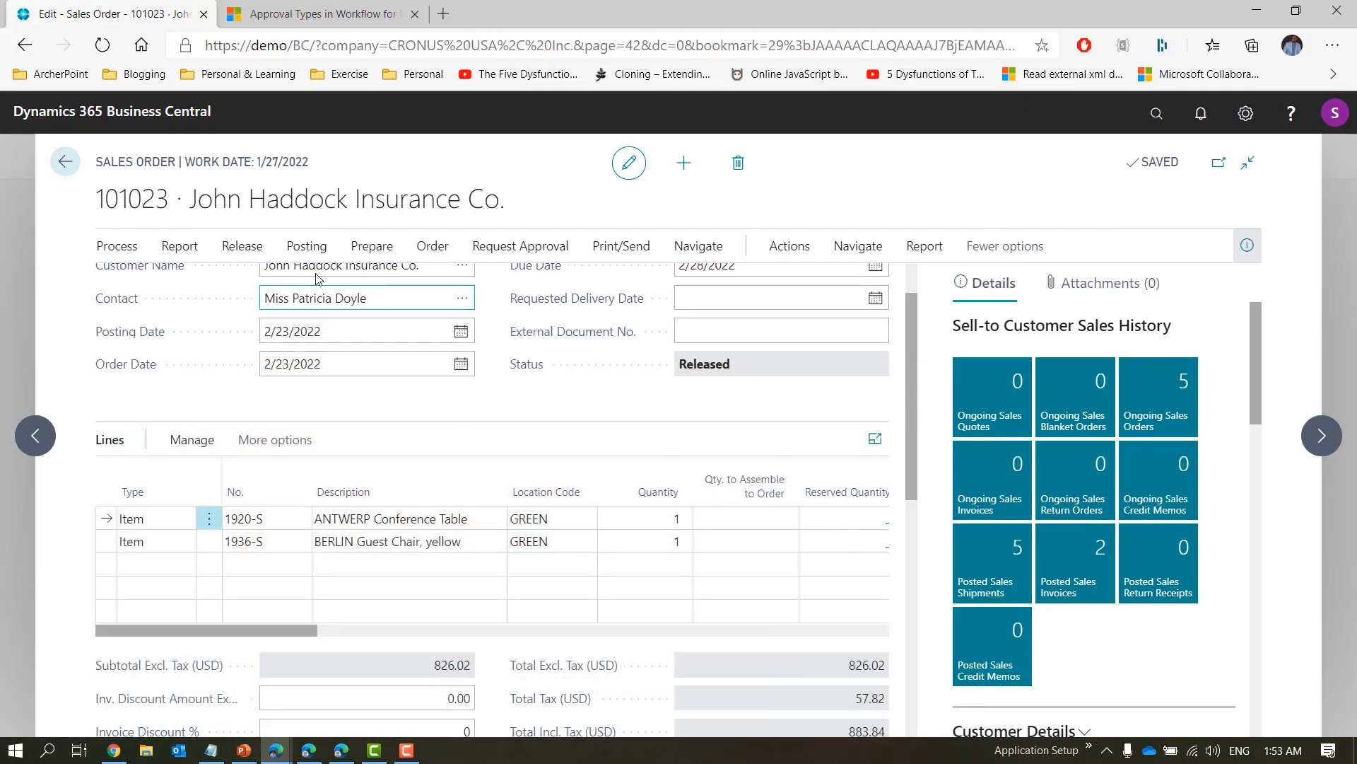
pyautogui.click(239, 249)
pyautogui.click(223, 286)
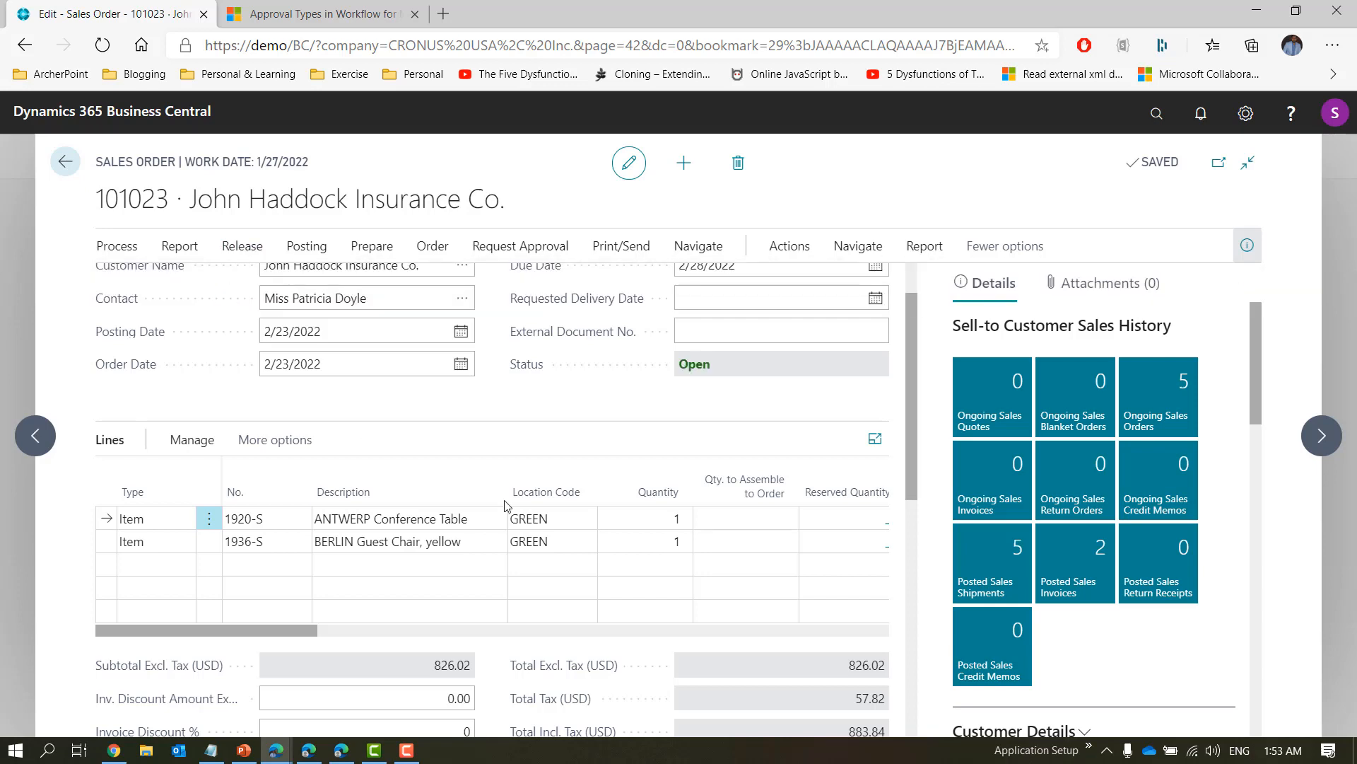
pyautogui.click(661, 513)
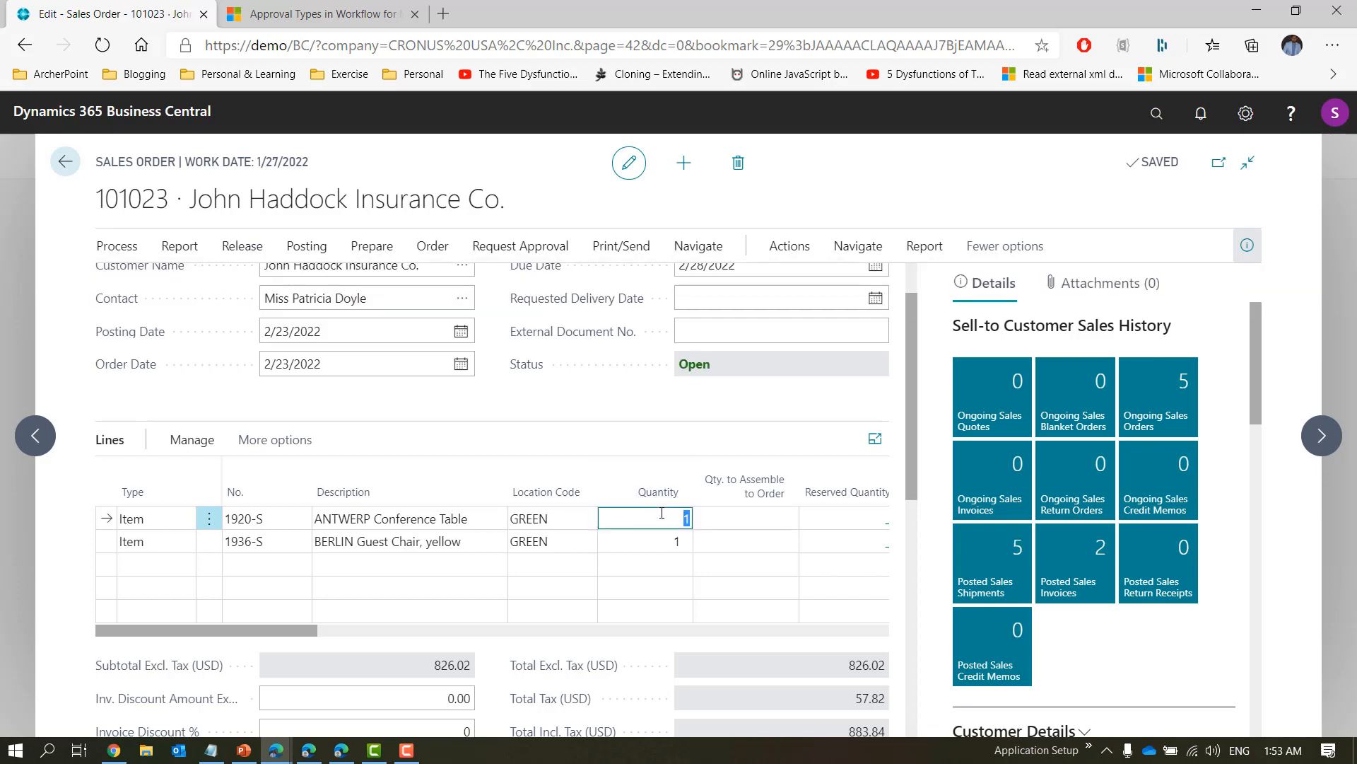
pyautogui.write('2')
pyautogui.press('Tab')
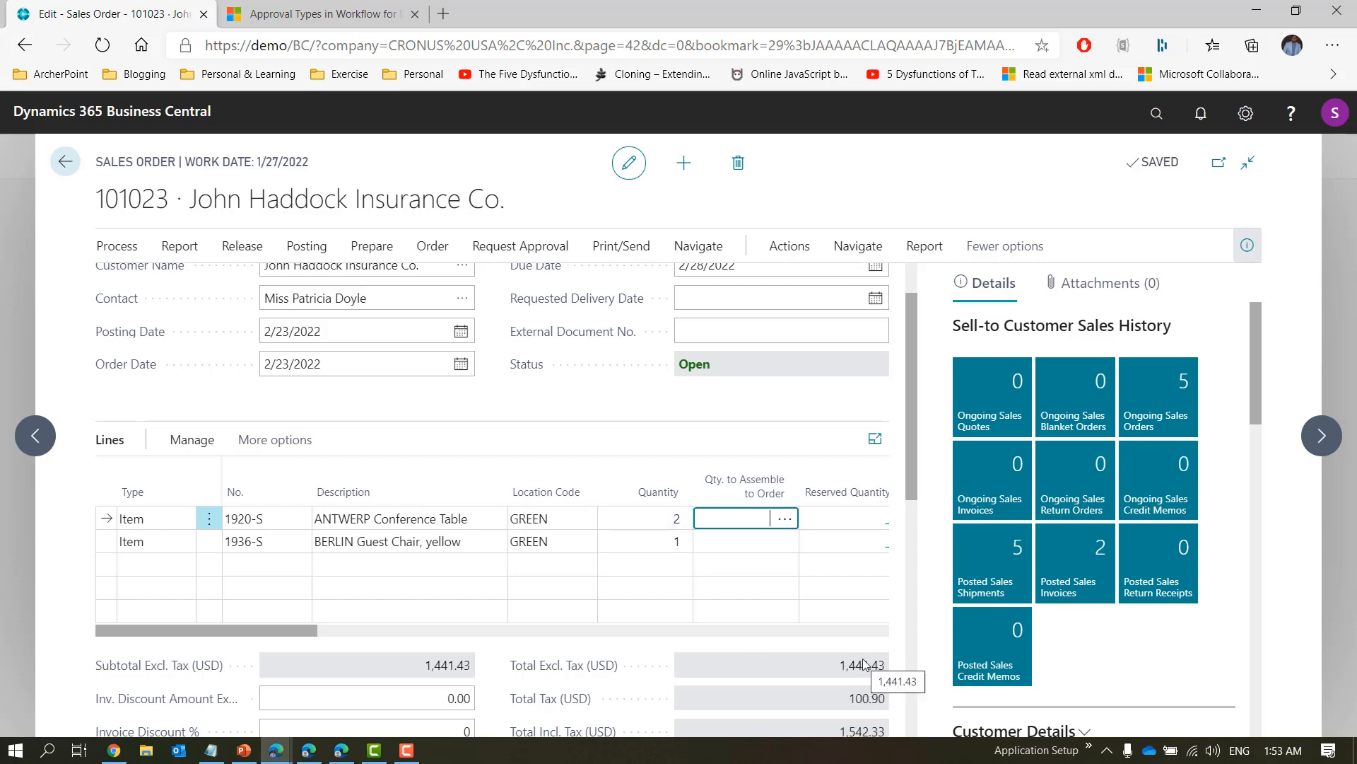
# Send an approval request for the sales order with the increased quantity and acknowledge the message.
pyautogui.click(503, 247)
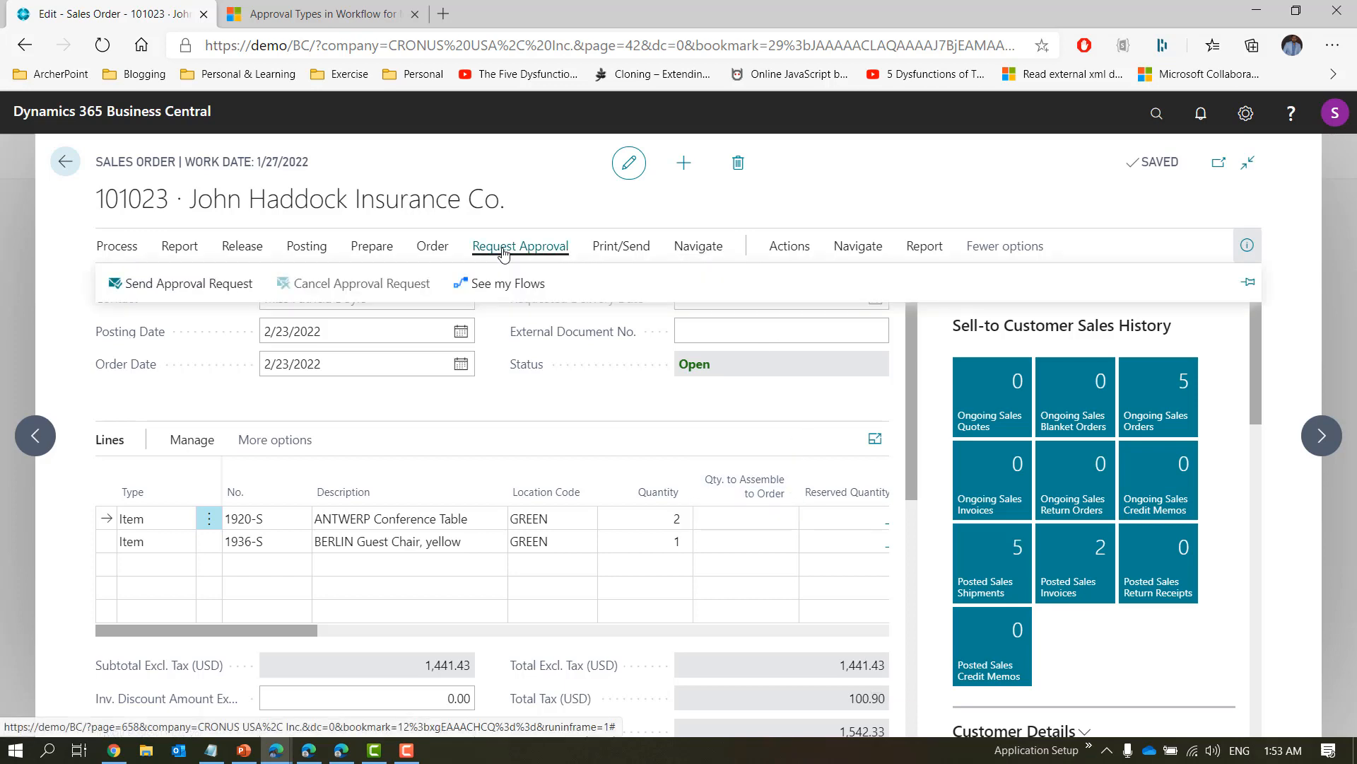
pyautogui.click(191, 283)
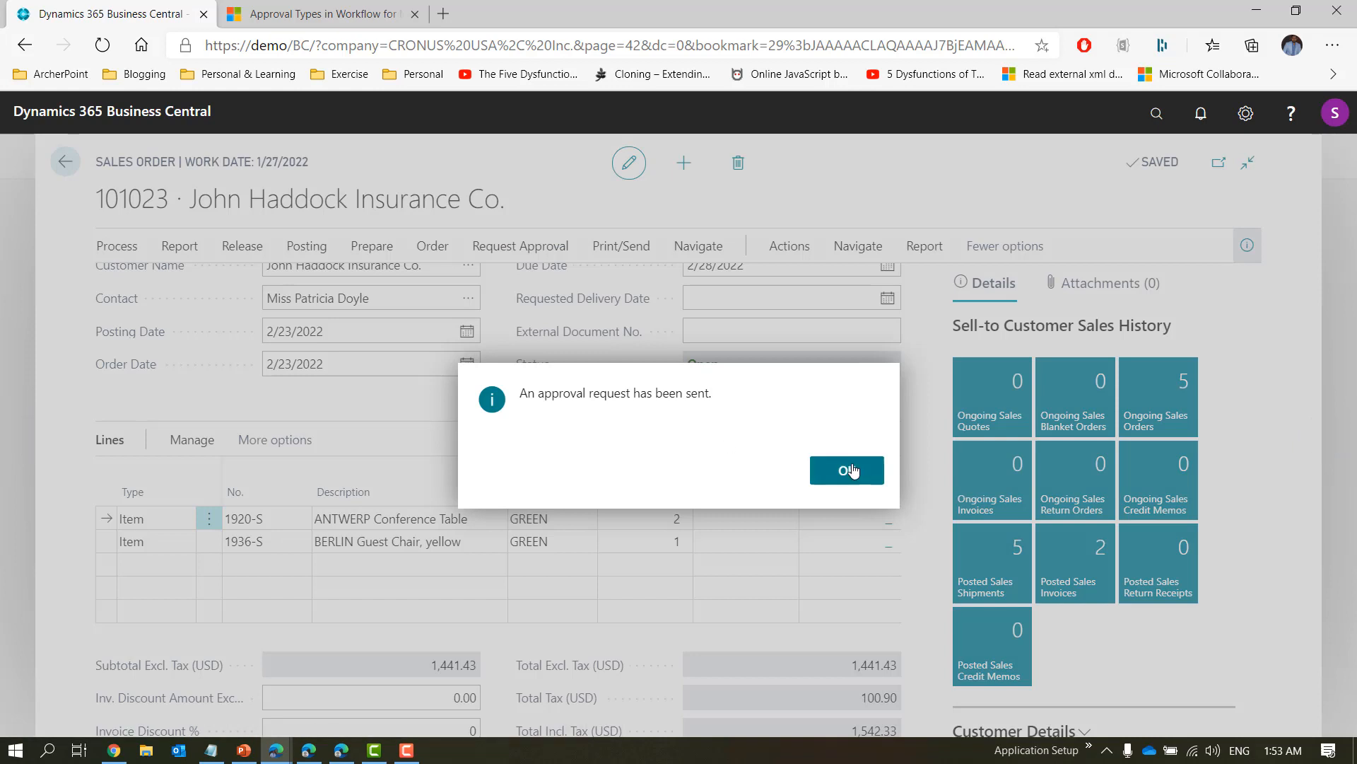
pyautogui.click(853, 471)
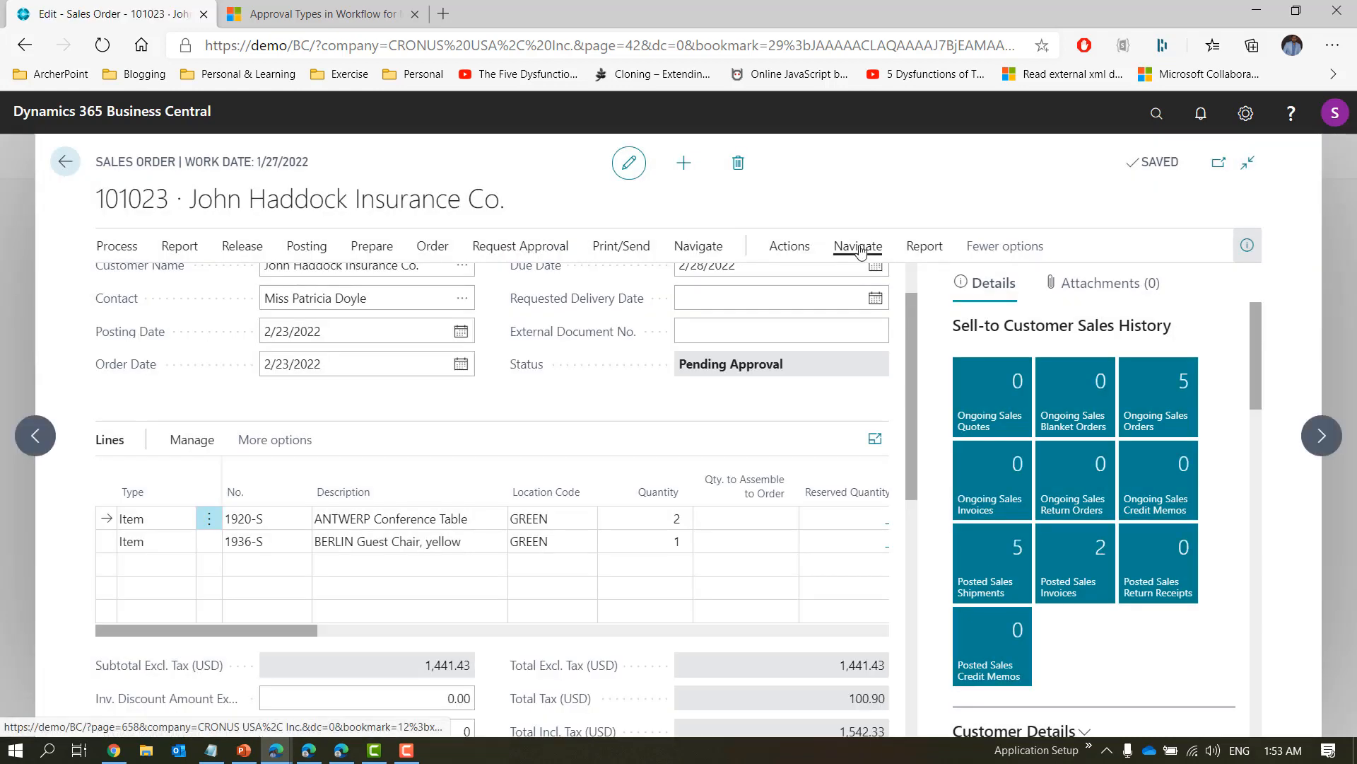
# Open the sales order's approval entries and examine each entry's status, amount and approver ID.
pyautogui.click(858, 247)
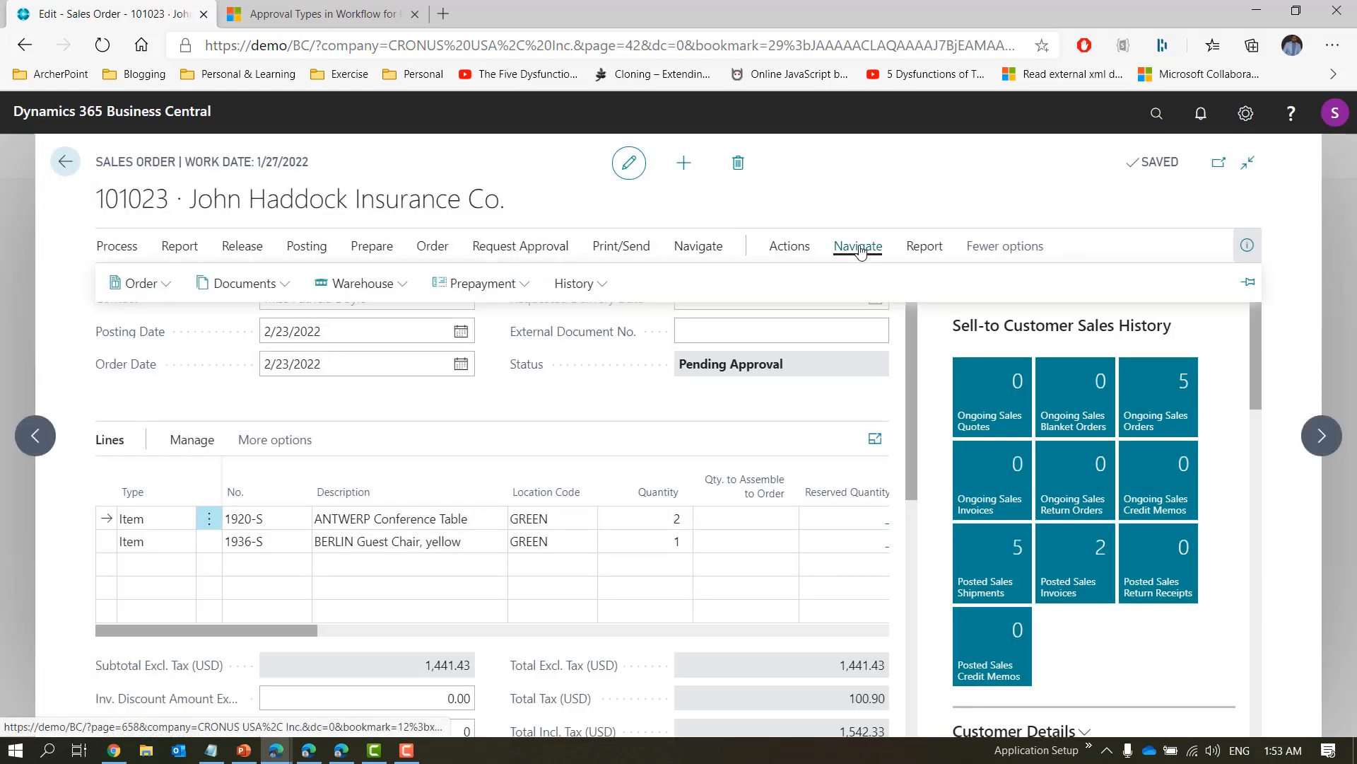
pyautogui.click(160, 284)
pyautogui.click(170, 417)
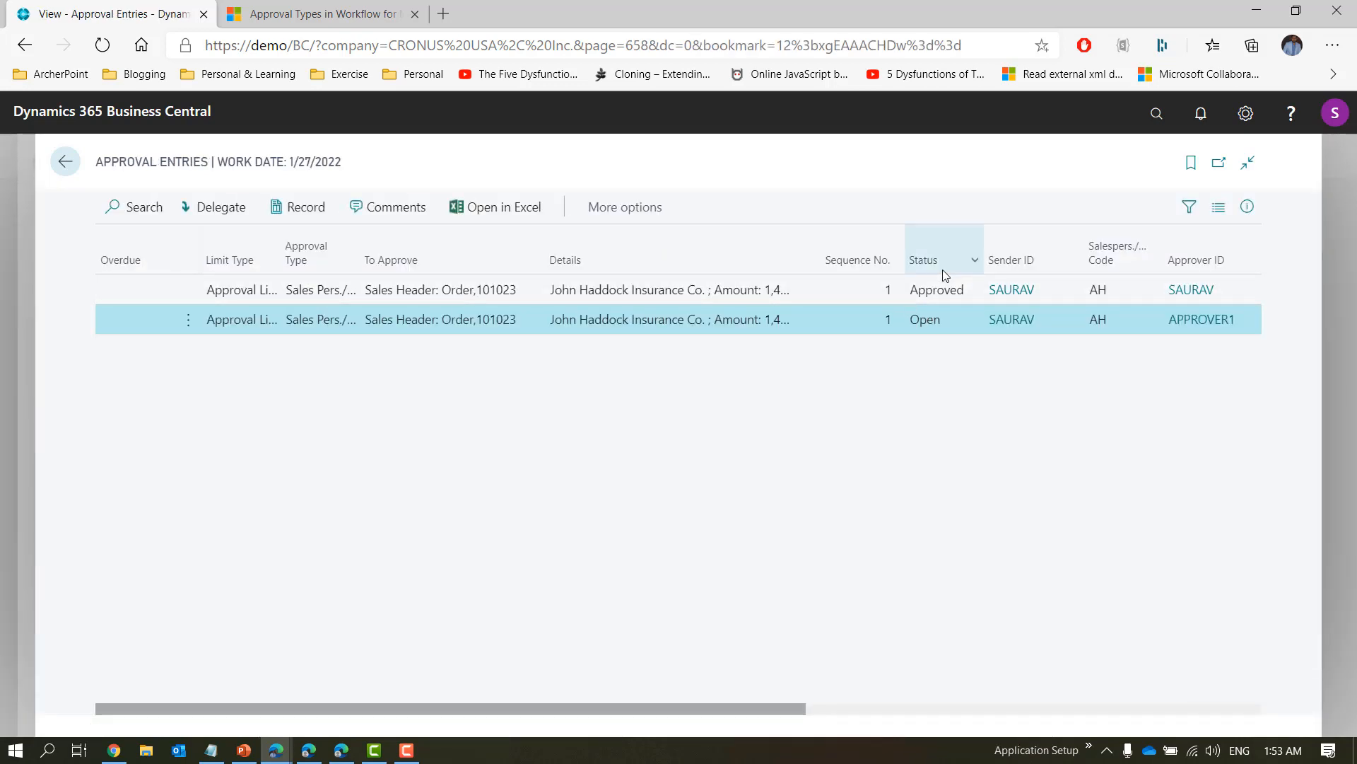
pyautogui.moveTo(943, 271)
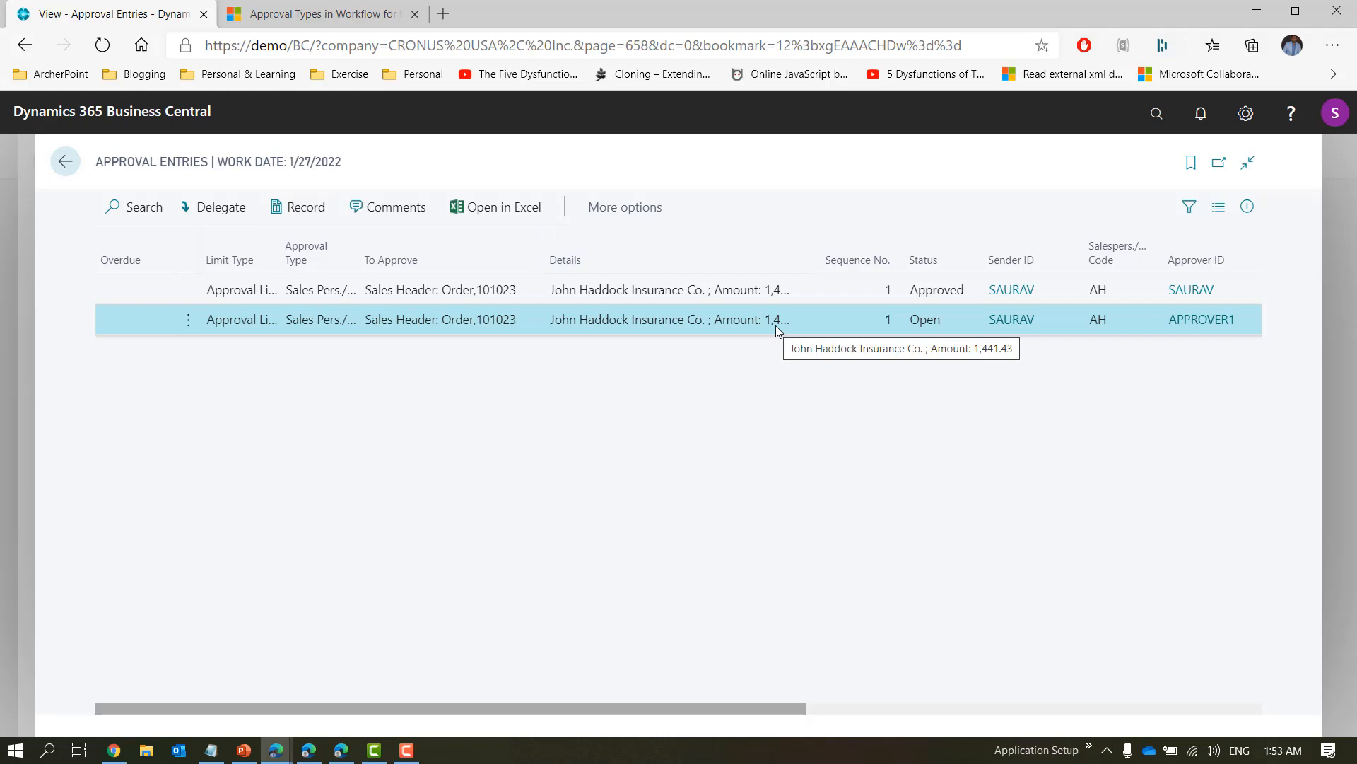
# In the PowerPoint table's ">1000 & <2000" row, remove the requester's name and the Approved status, keeping only Approver 1 and Open.
pyautogui.hotkey('alt', 'Tab')
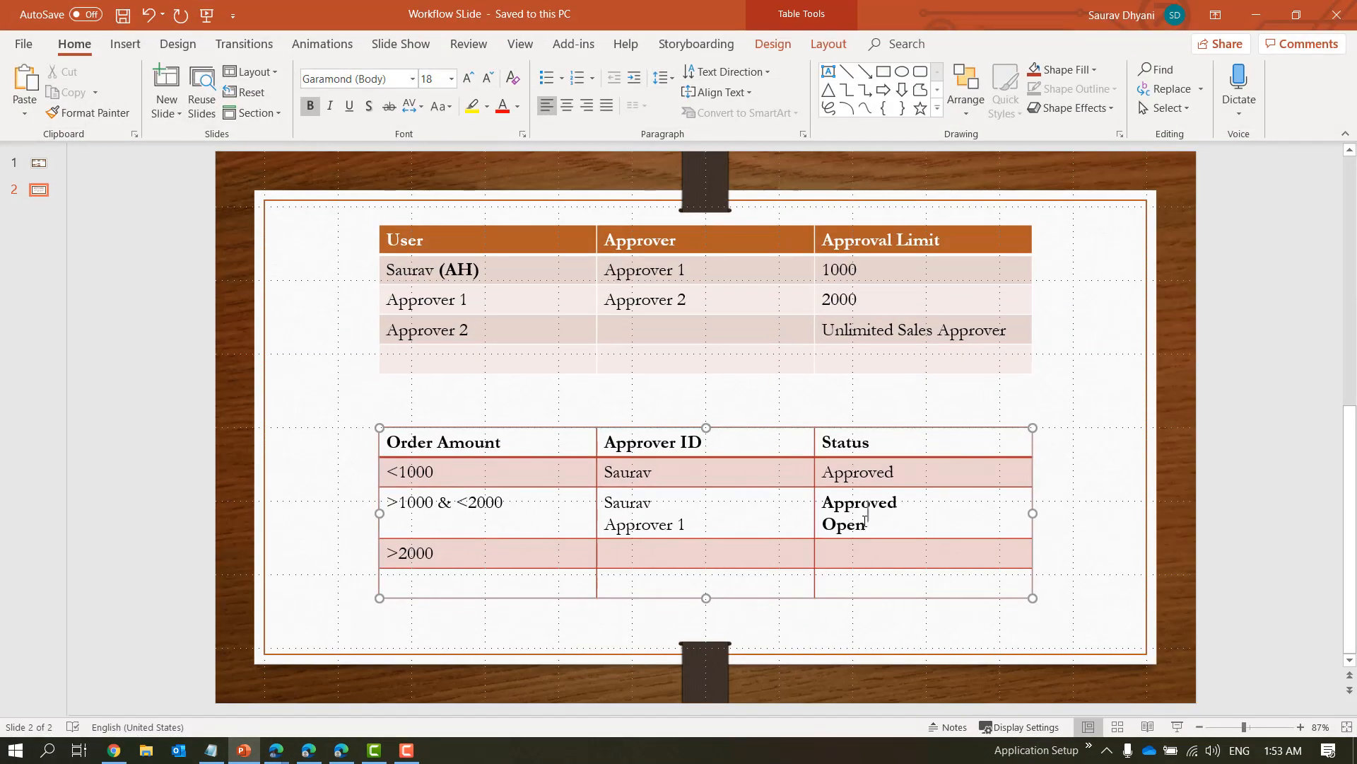
pyautogui.hotkey('shift', 'Down')
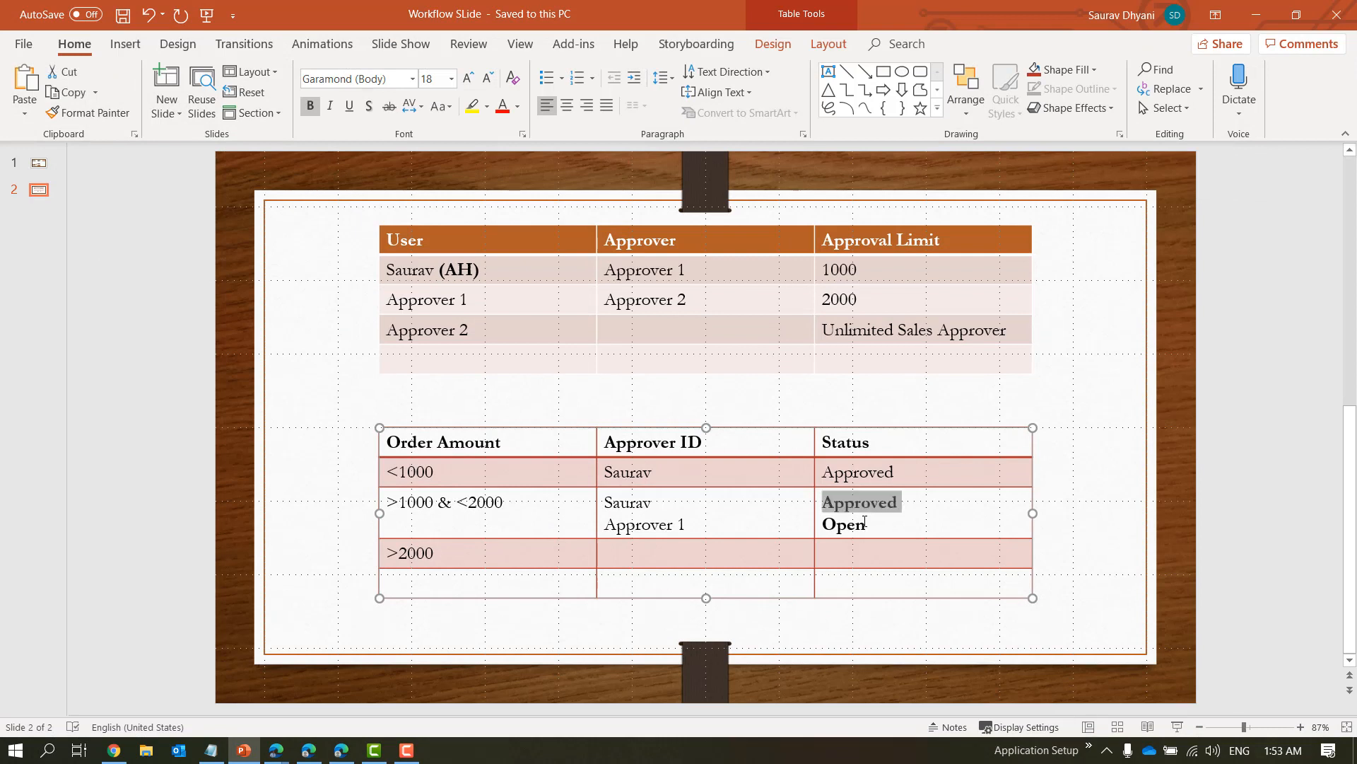
pyautogui.press('Delete')
pyautogui.press('Left')
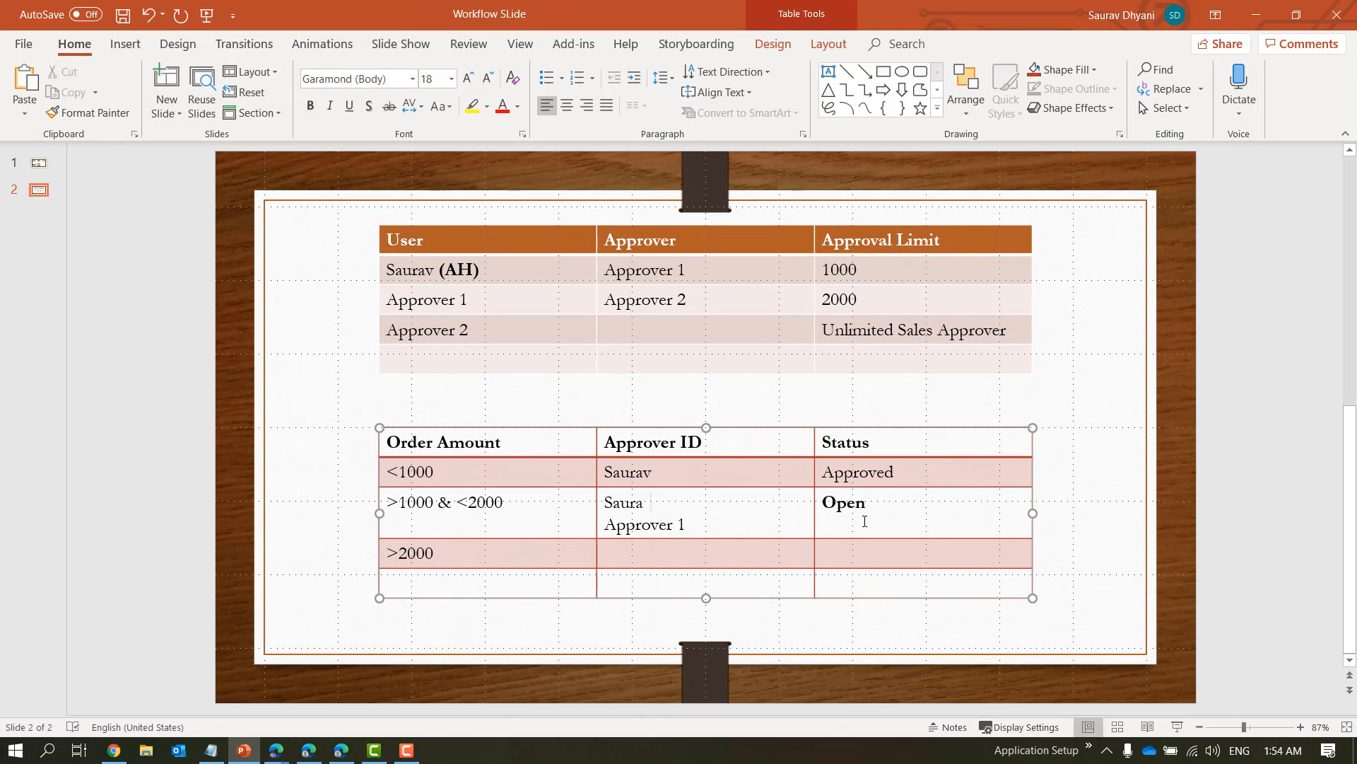
pyautogui.press('BackSpace')
pyautogui.press('BackSpace')
pyautogui.press('BackSpace')
pyautogui.press('BackSpace')
pyautogui.press('BackSpace')
pyautogui.press('Down')
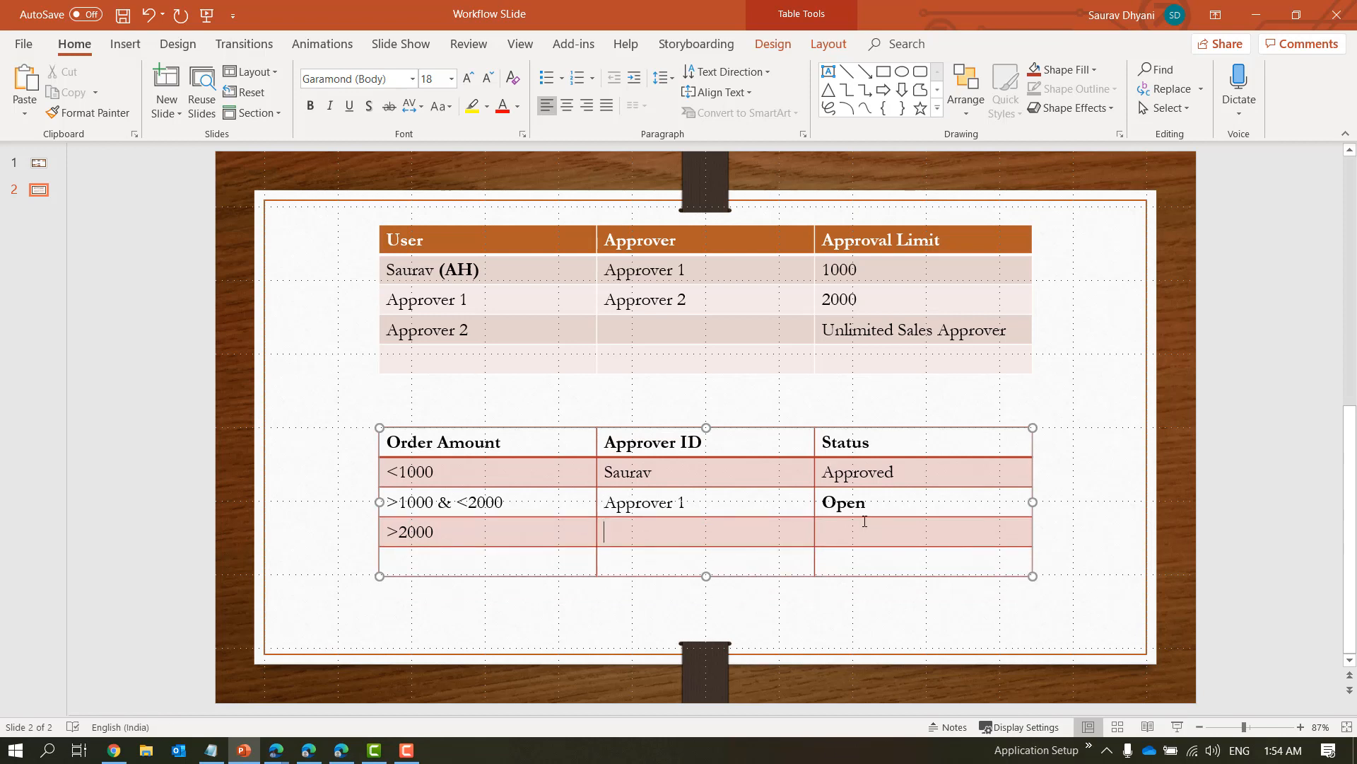
# Fill the >2000 row with Approver 2 as the Approver ID and Open as the Status.
pyautogui.write('Approver 2')
pyautogui.press('Tab')
pyautogui.write('Open')
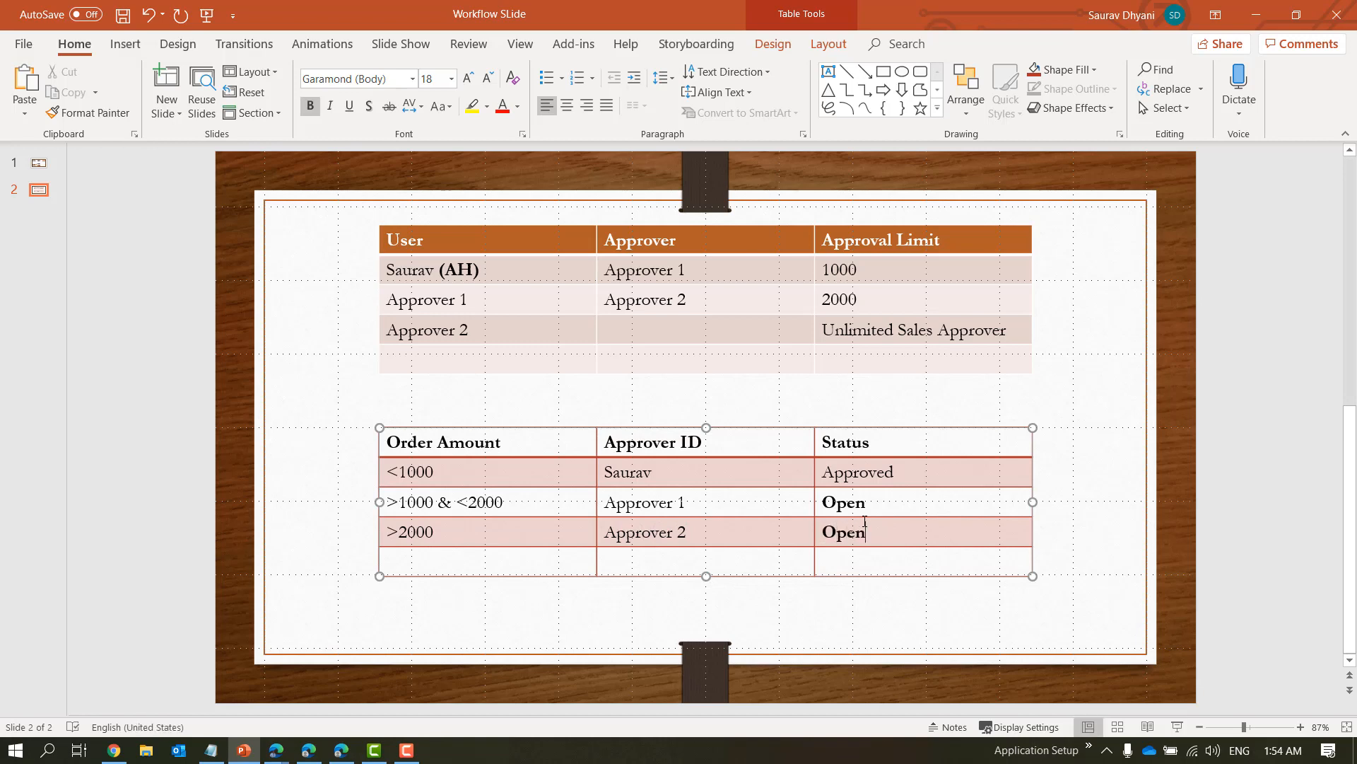
# Switch to Business Central and close the approval entries to return to the sales order.
pyautogui.hotkey('alt', 'Tab')
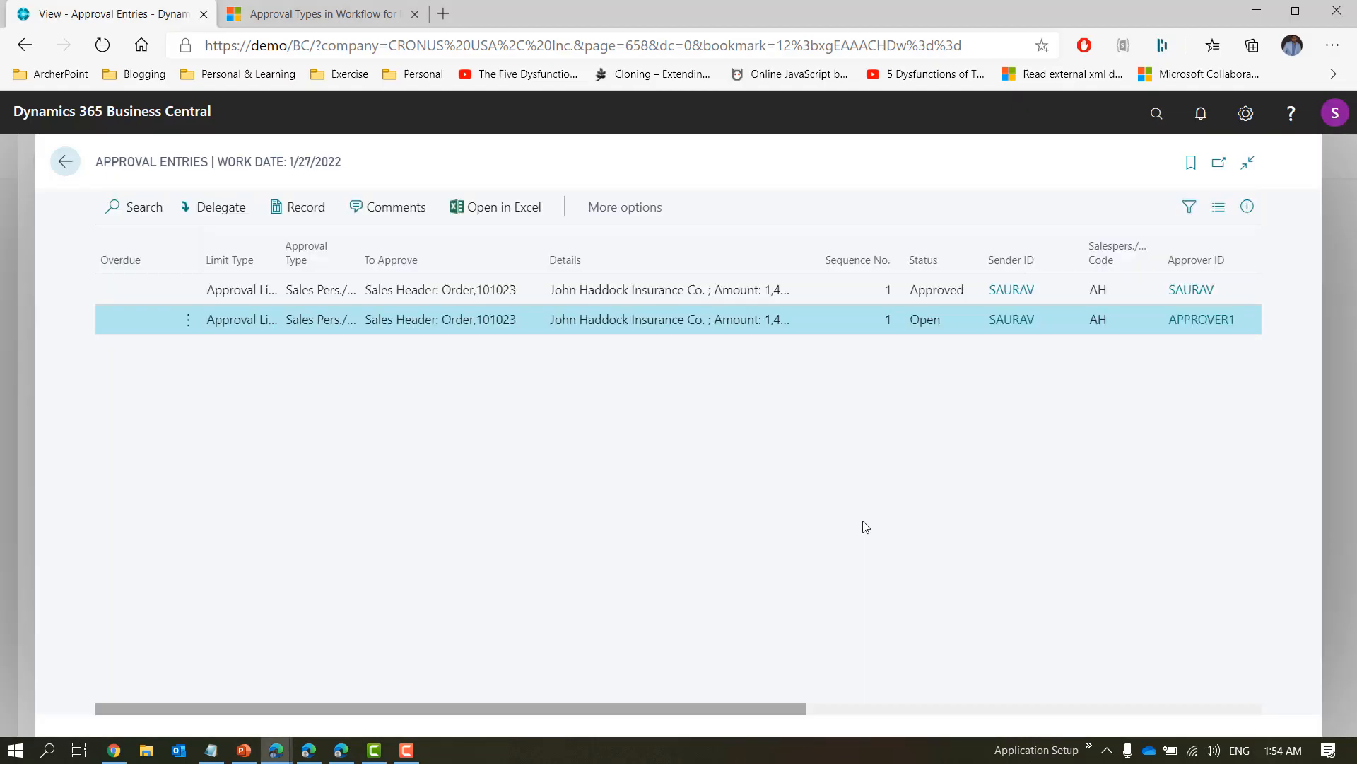
pyautogui.press('Escape')
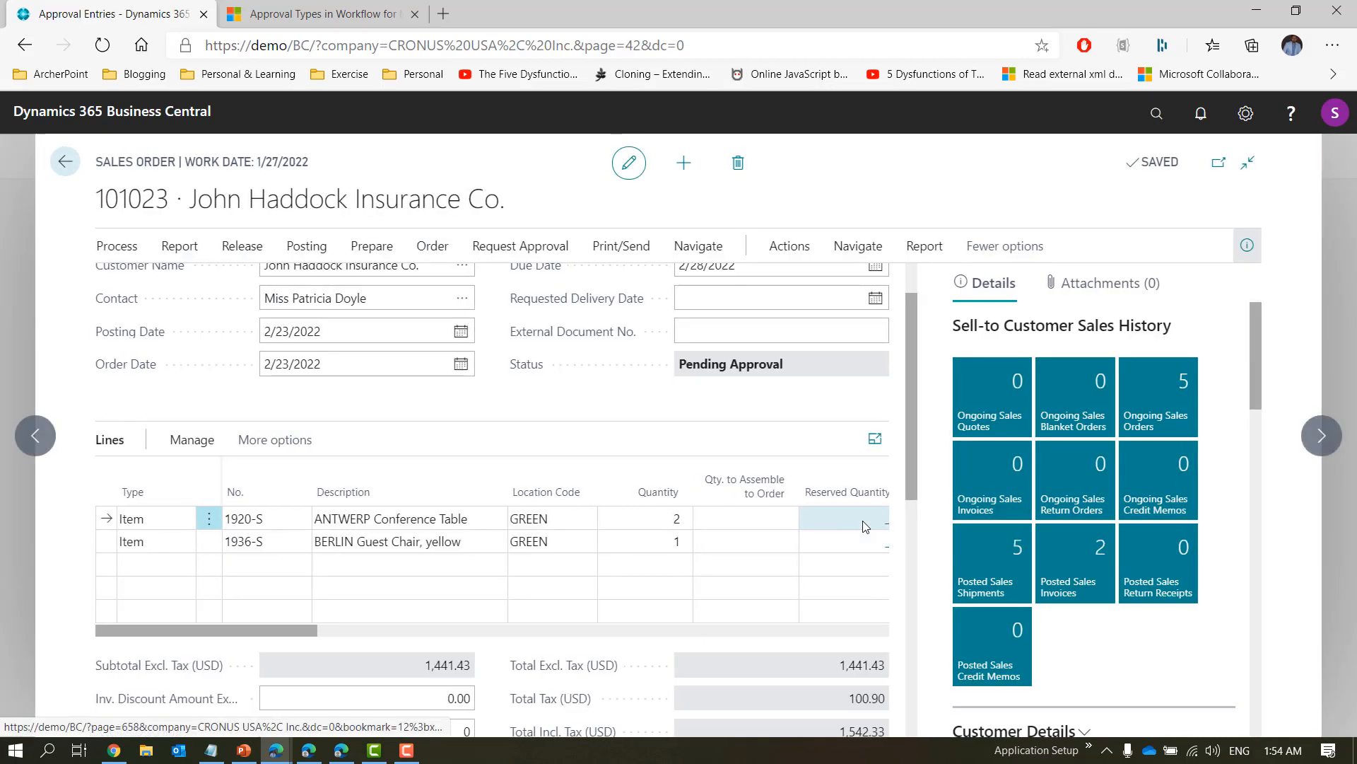
# Cancel the sales order's pending approval request so the order can be edited.
pyautogui.click(511, 246)
pyautogui.click(387, 283)
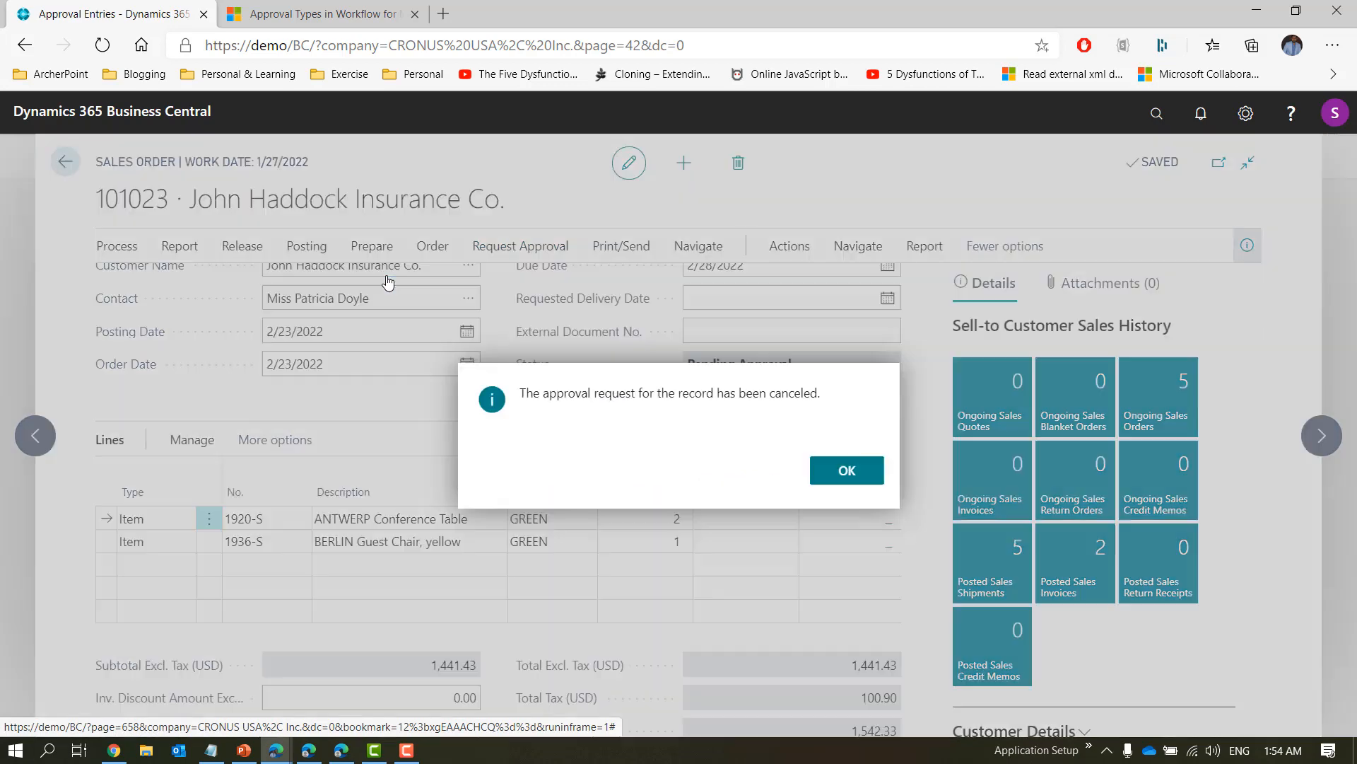
pyautogui.click(843, 471)
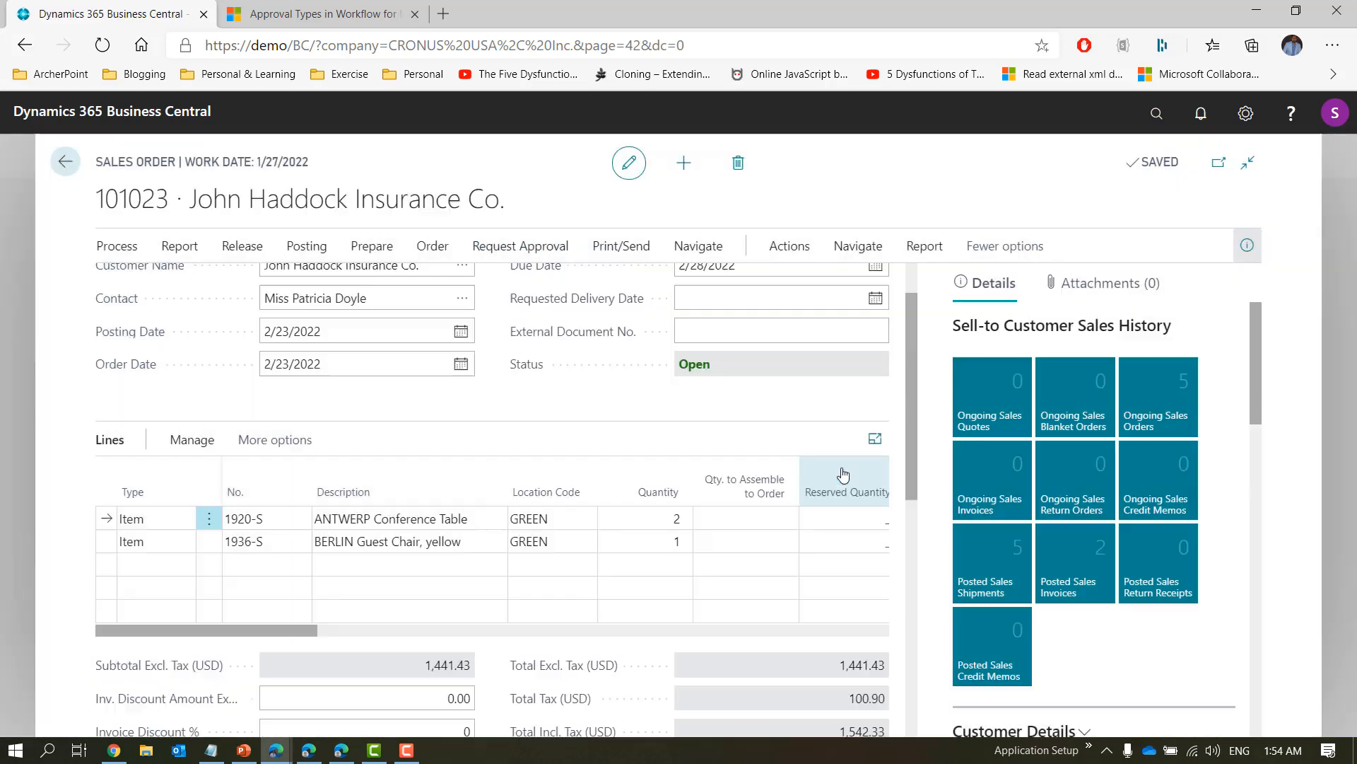
# Set the line quantities to 4 for the ANTWERP Conference Table and 2 for the yellow BERLIN Guest Chair.
pyautogui.click(671, 520)
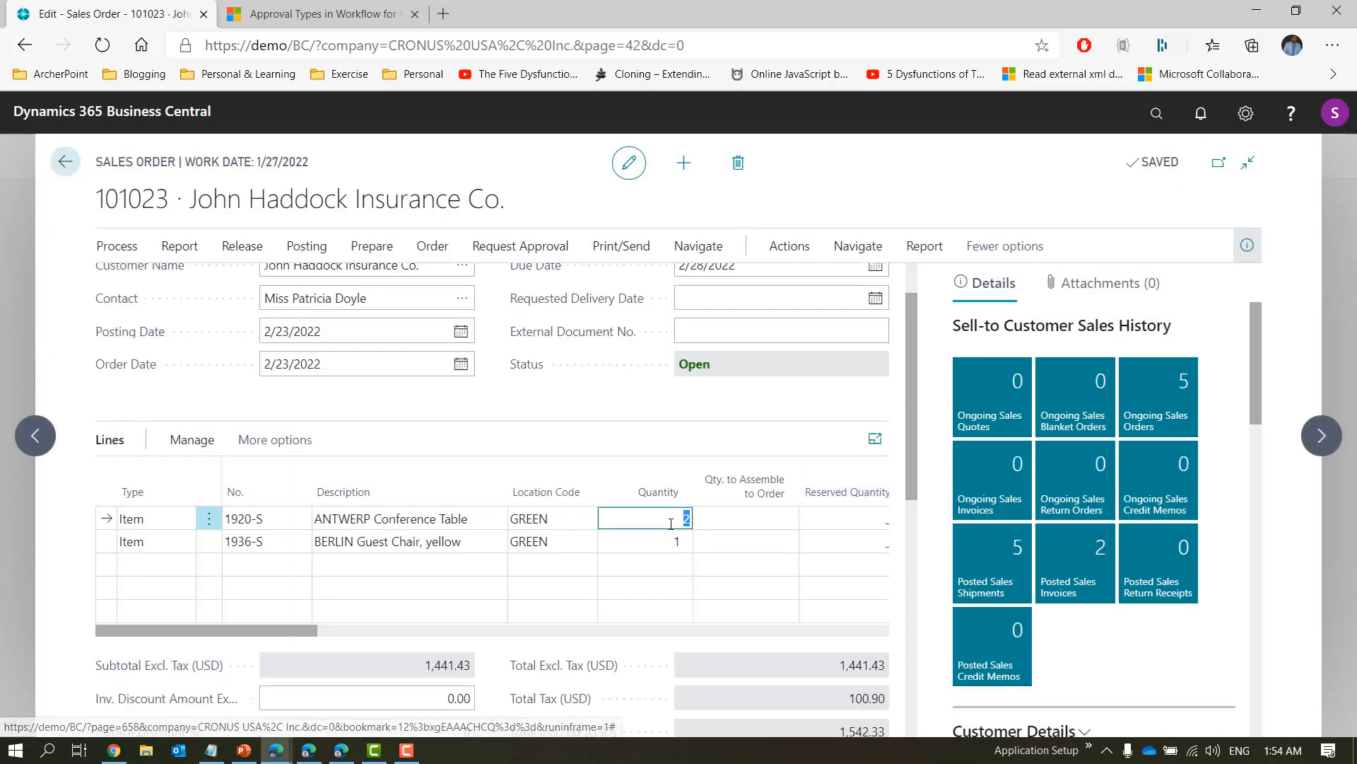
pyautogui.write('4')
pyautogui.press('Tab')
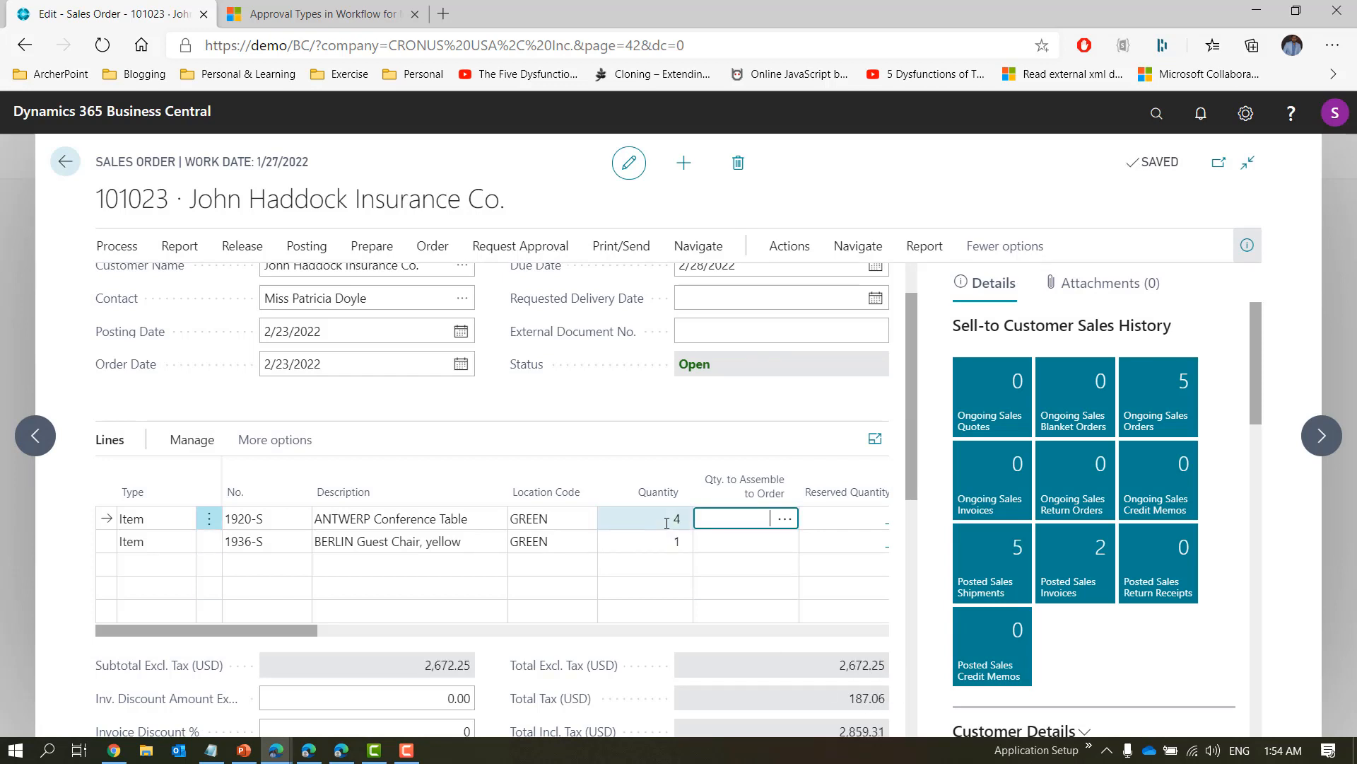
pyautogui.click(672, 550)
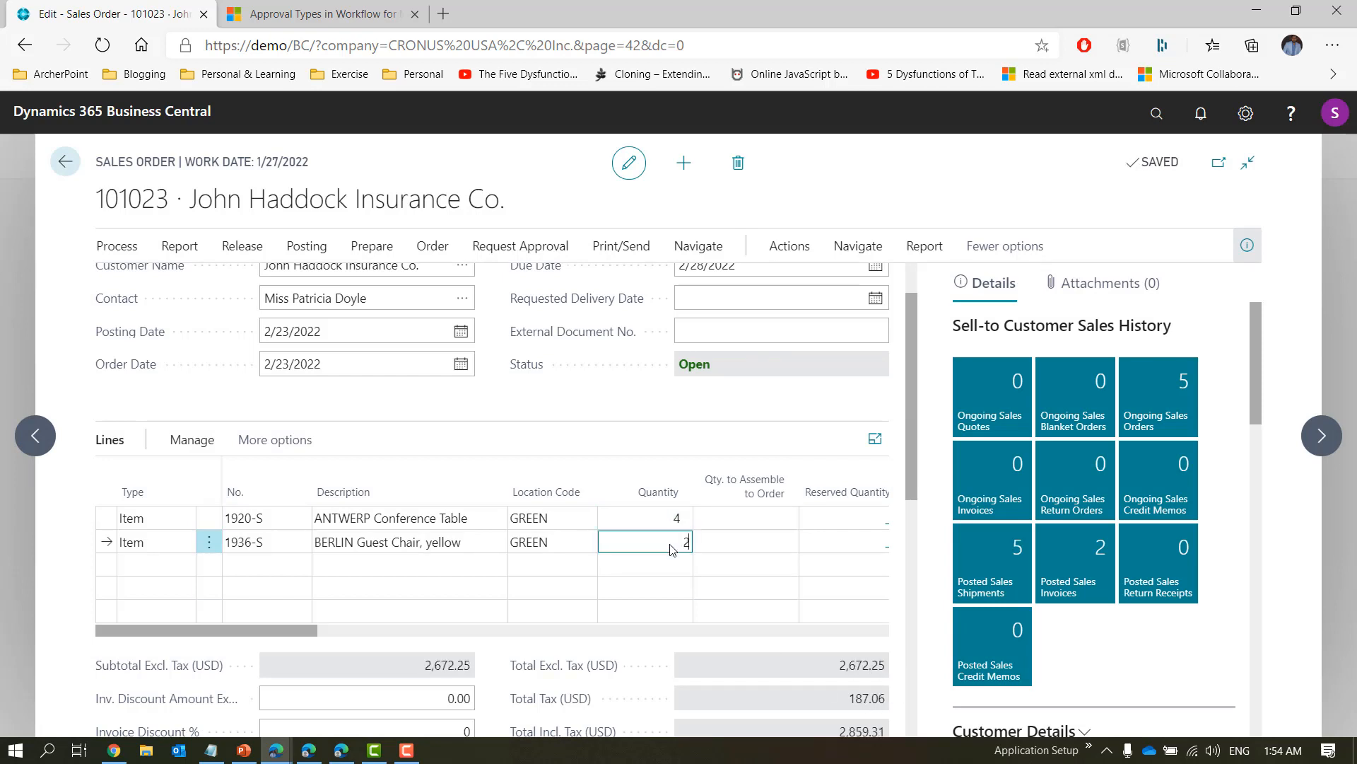
pyautogui.press('Tab')
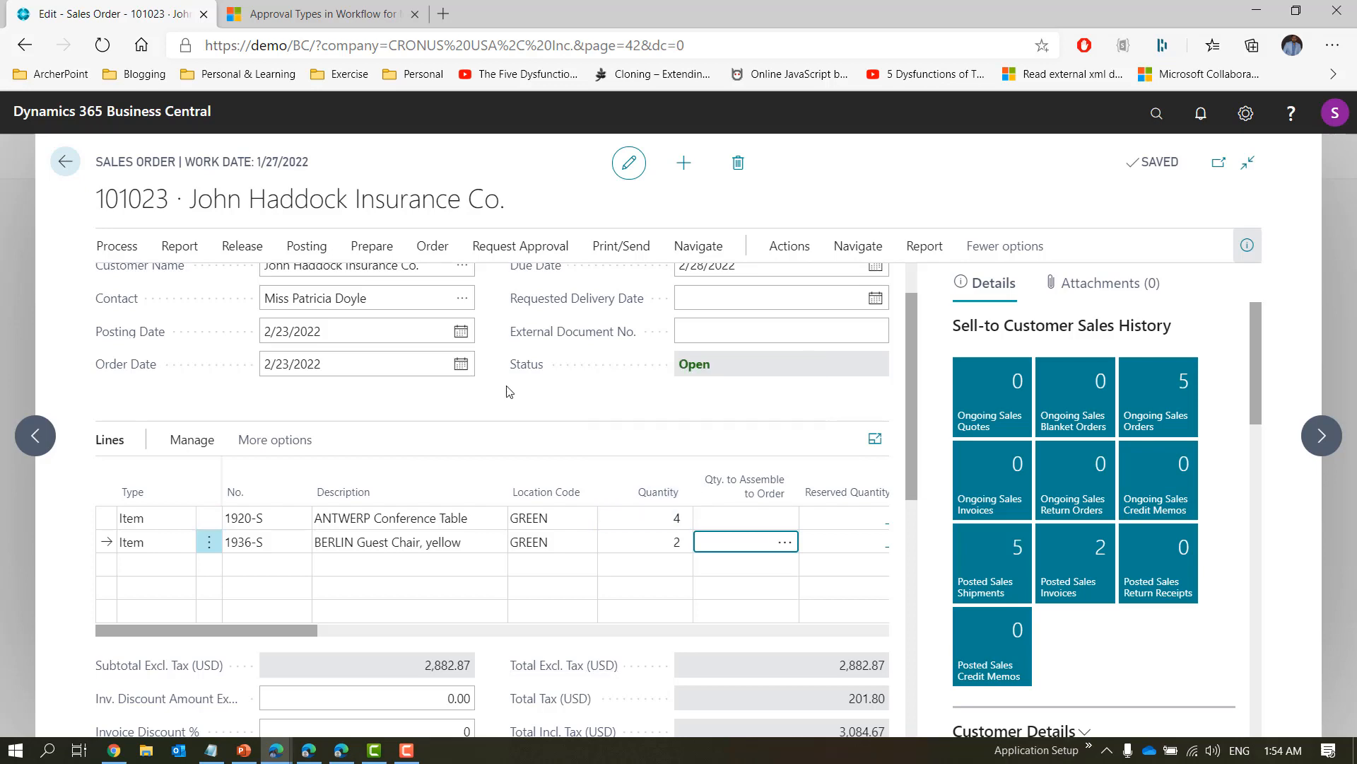
# Send the sales order for approval again and open its approval entries.
pyautogui.click(510, 249)
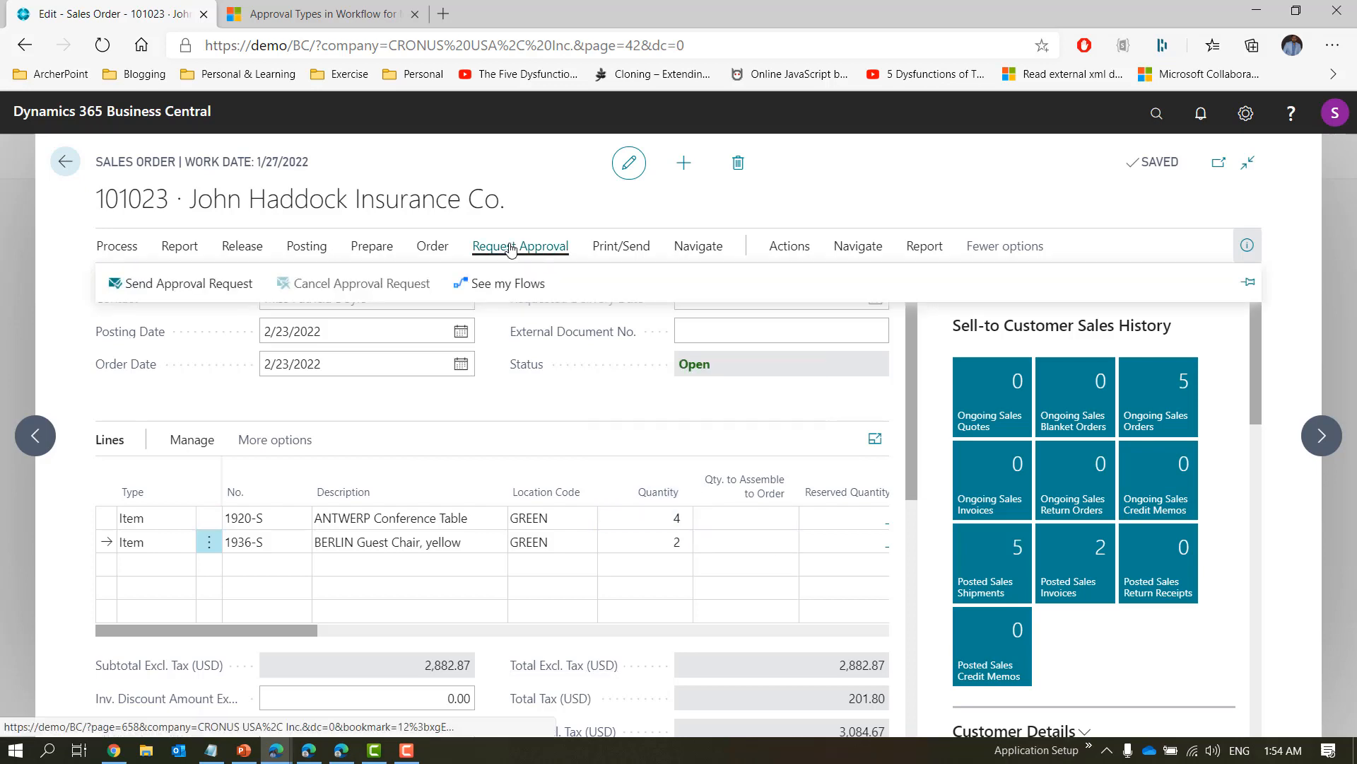
pyautogui.click(169, 296)
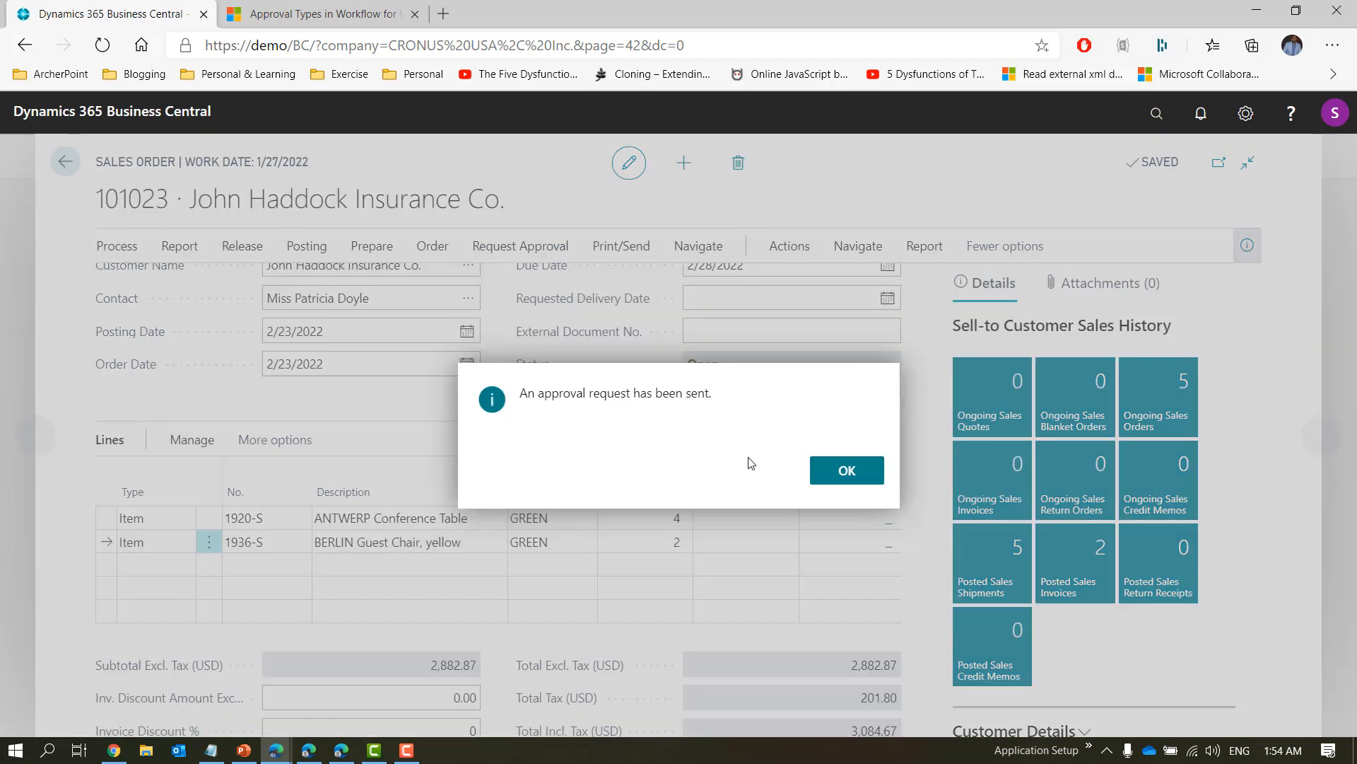
pyautogui.click(840, 474)
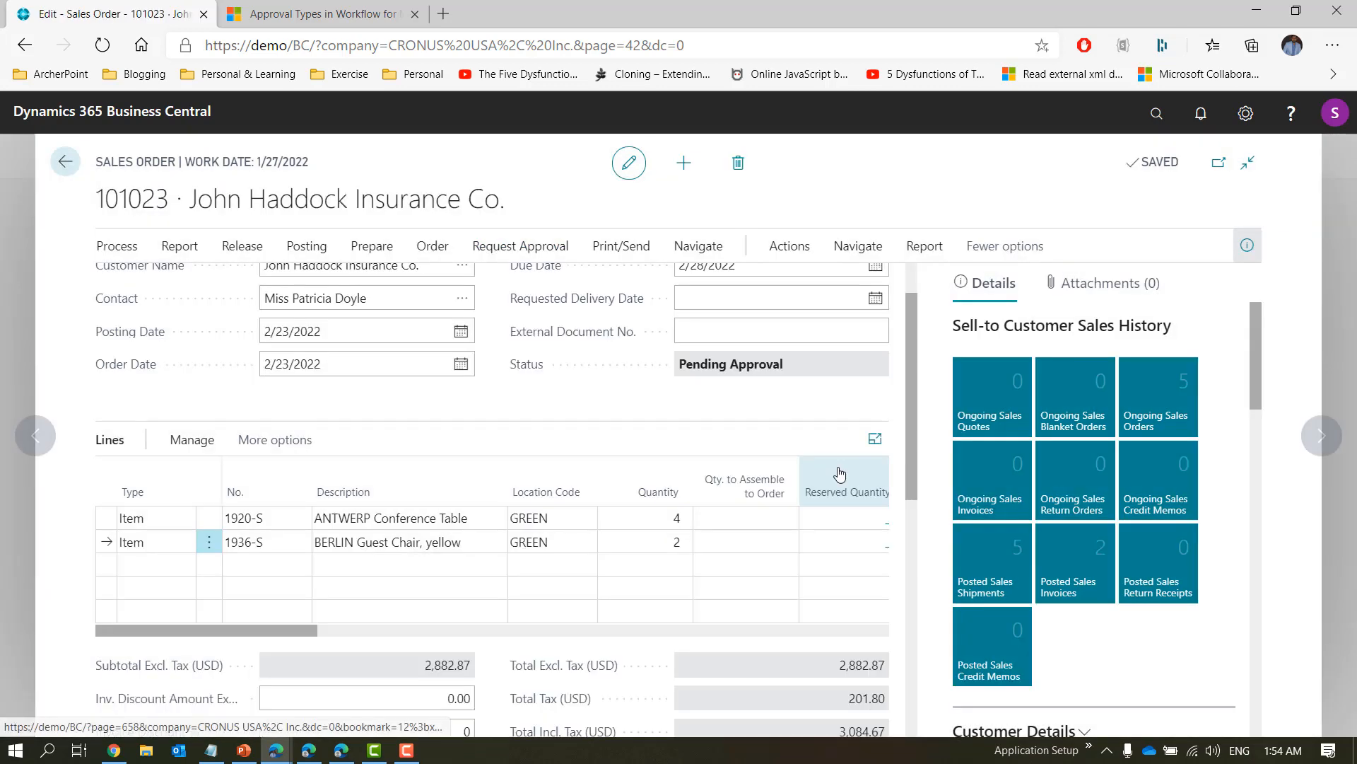
pyautogui.click(857, 247)
pyautogui.click(166, 283)
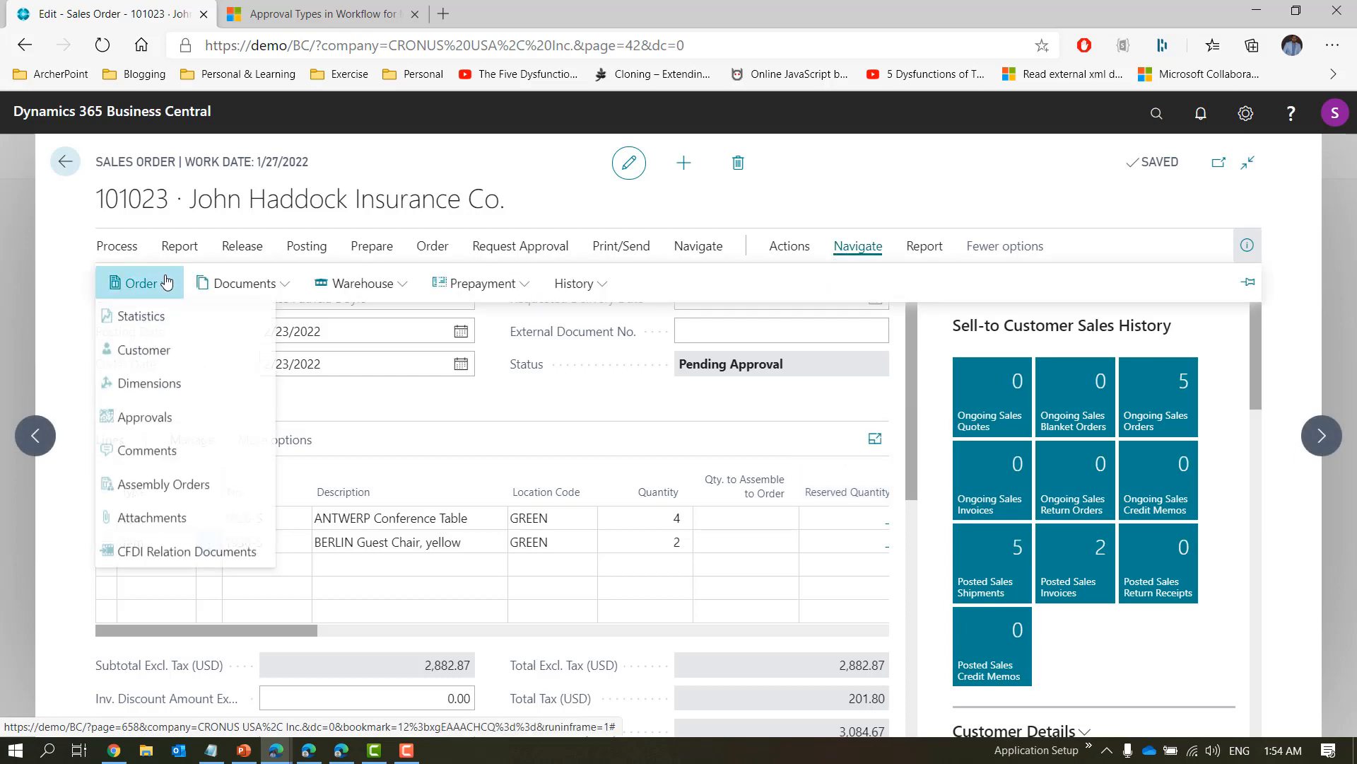
pyautogui.click(172, 410)
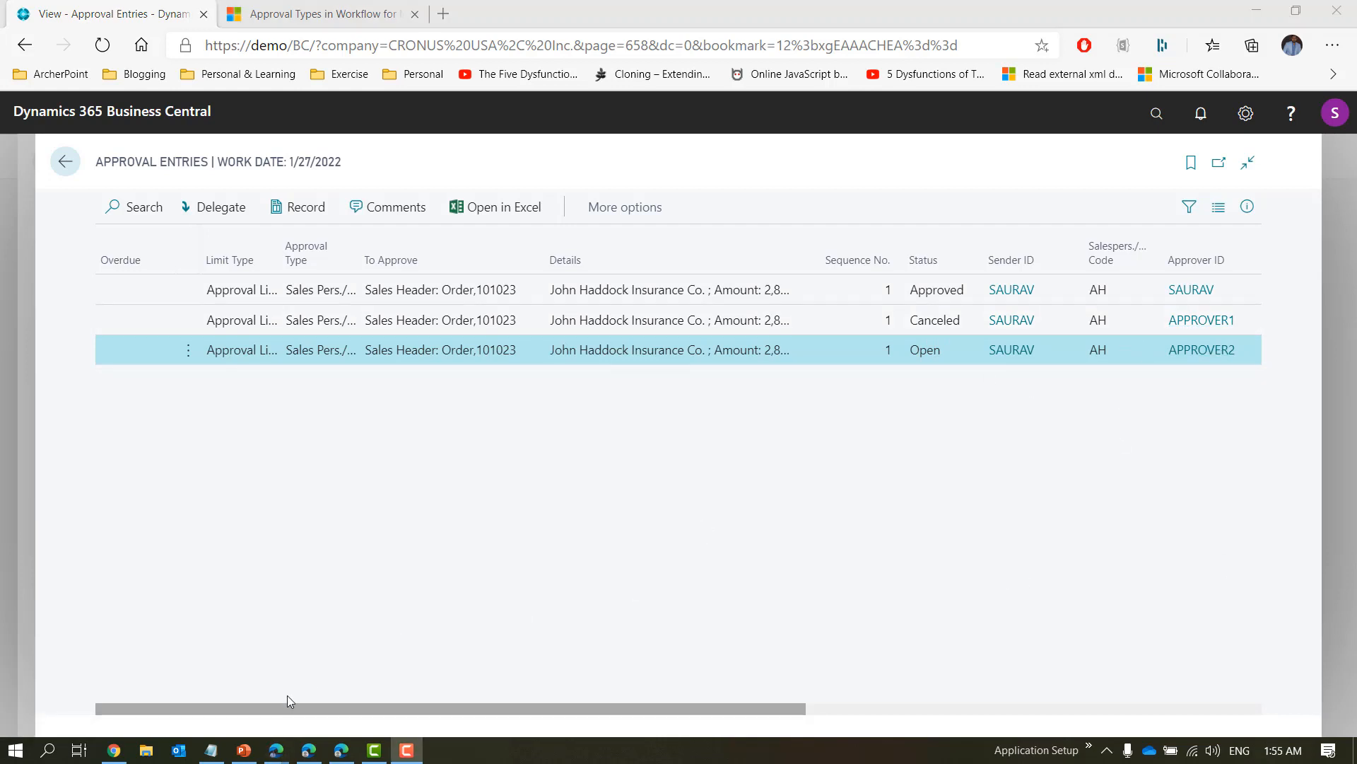
# Check the newest approval entry against the Order Amount table in PowerPoint, and return to the sales order in Business Central.
pyautogui.click(244, 749)
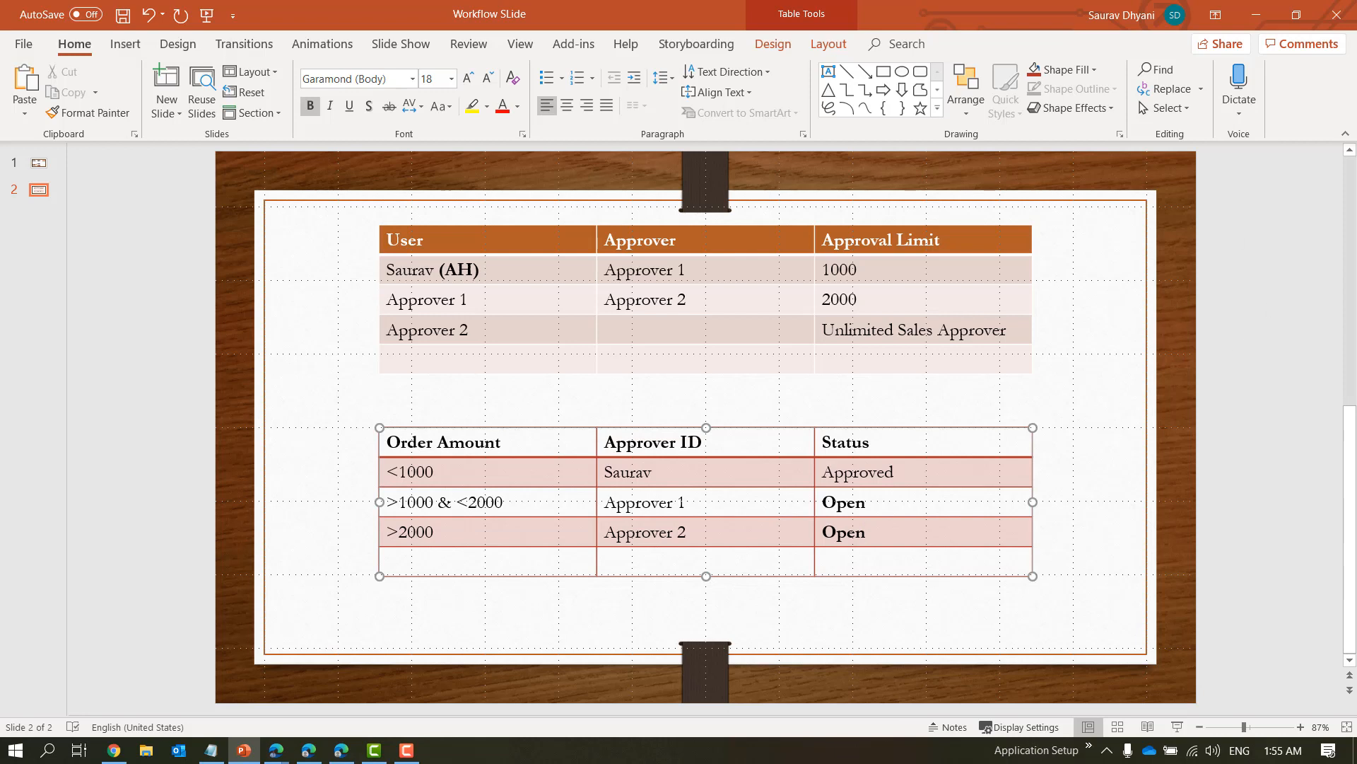
pyautogui.hotkey('alt', 'Tab')
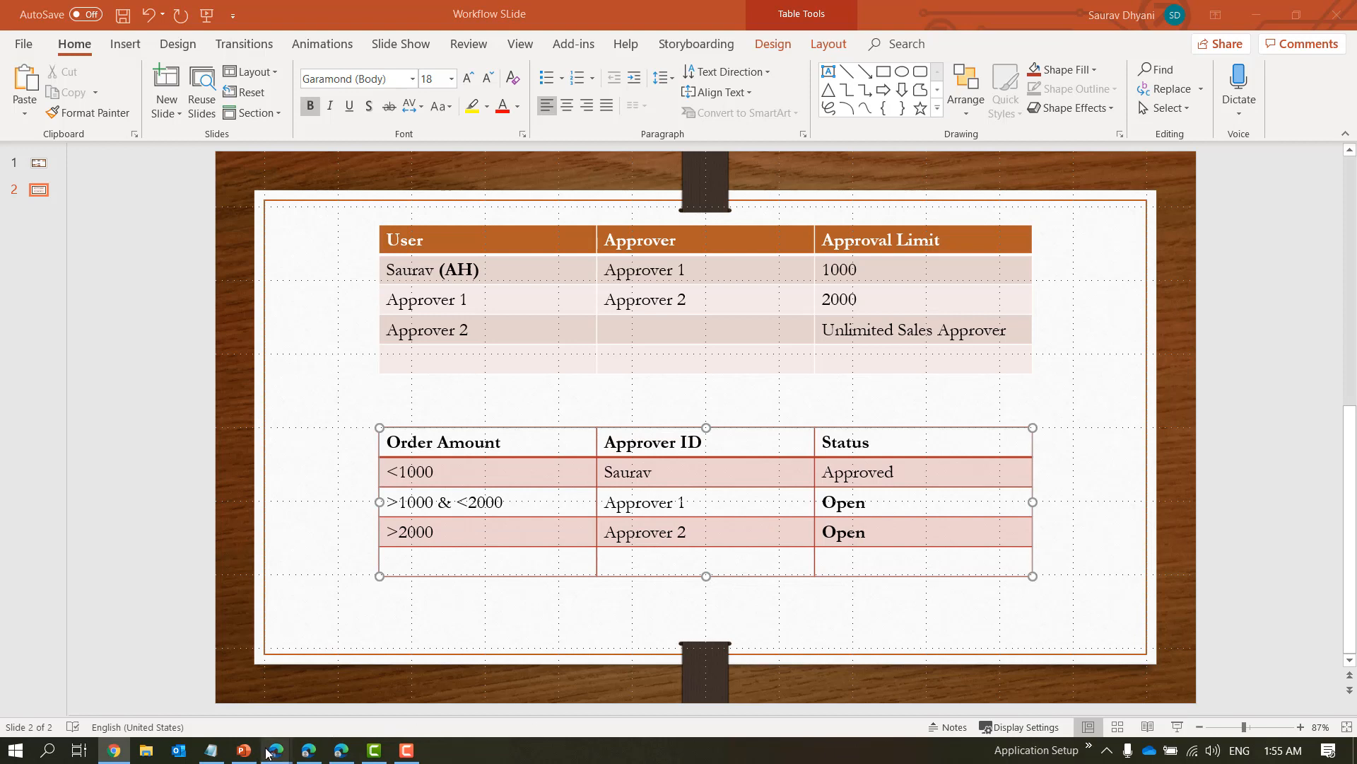
pyautogui.moveTo(269, 750)
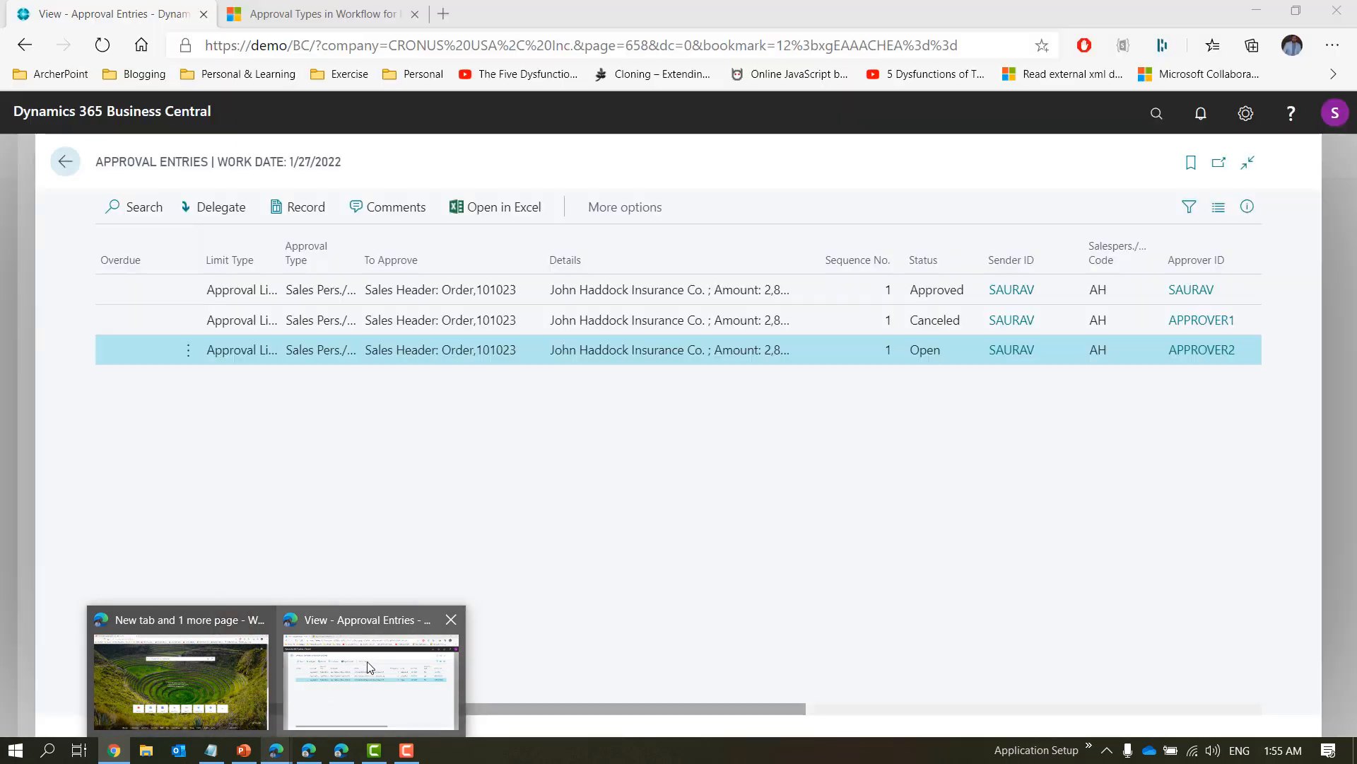
pyautogui.click(371, 679)
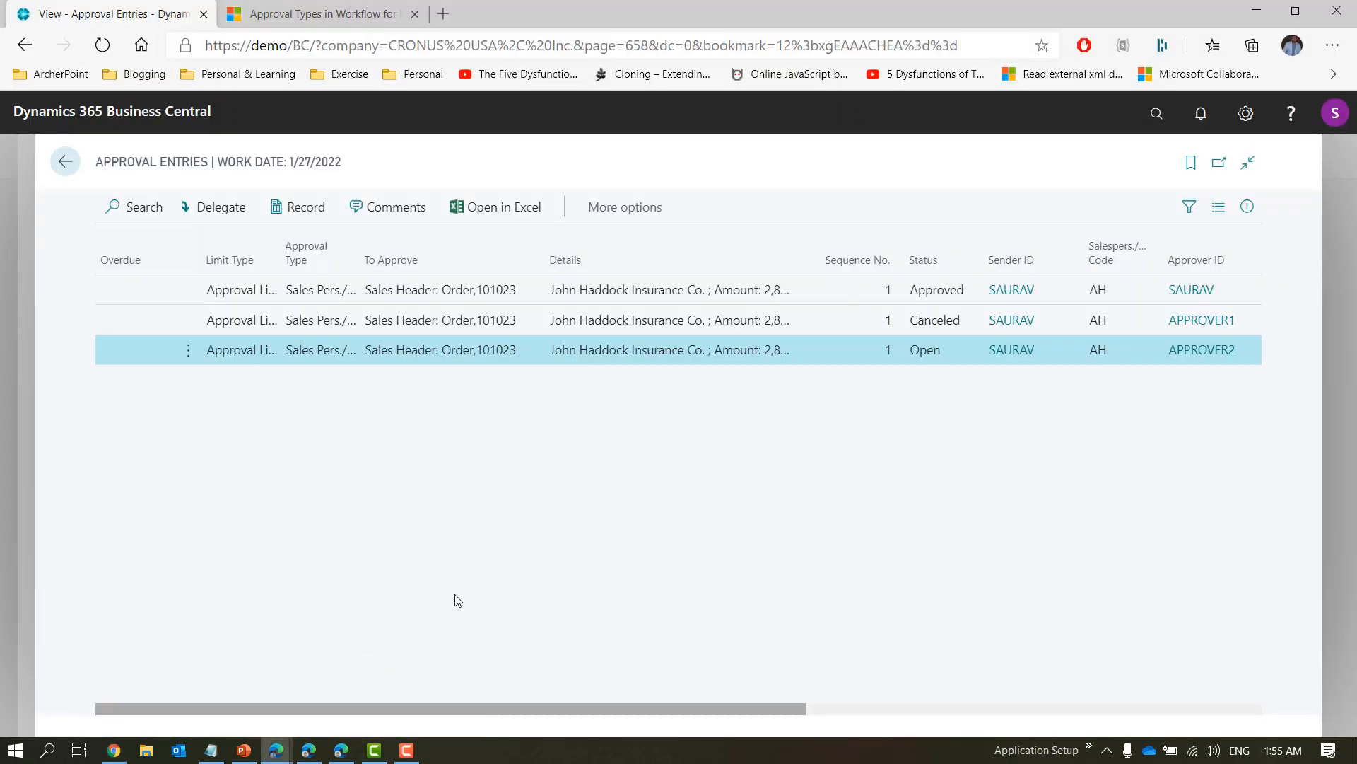
pyautogui.press('Escape')
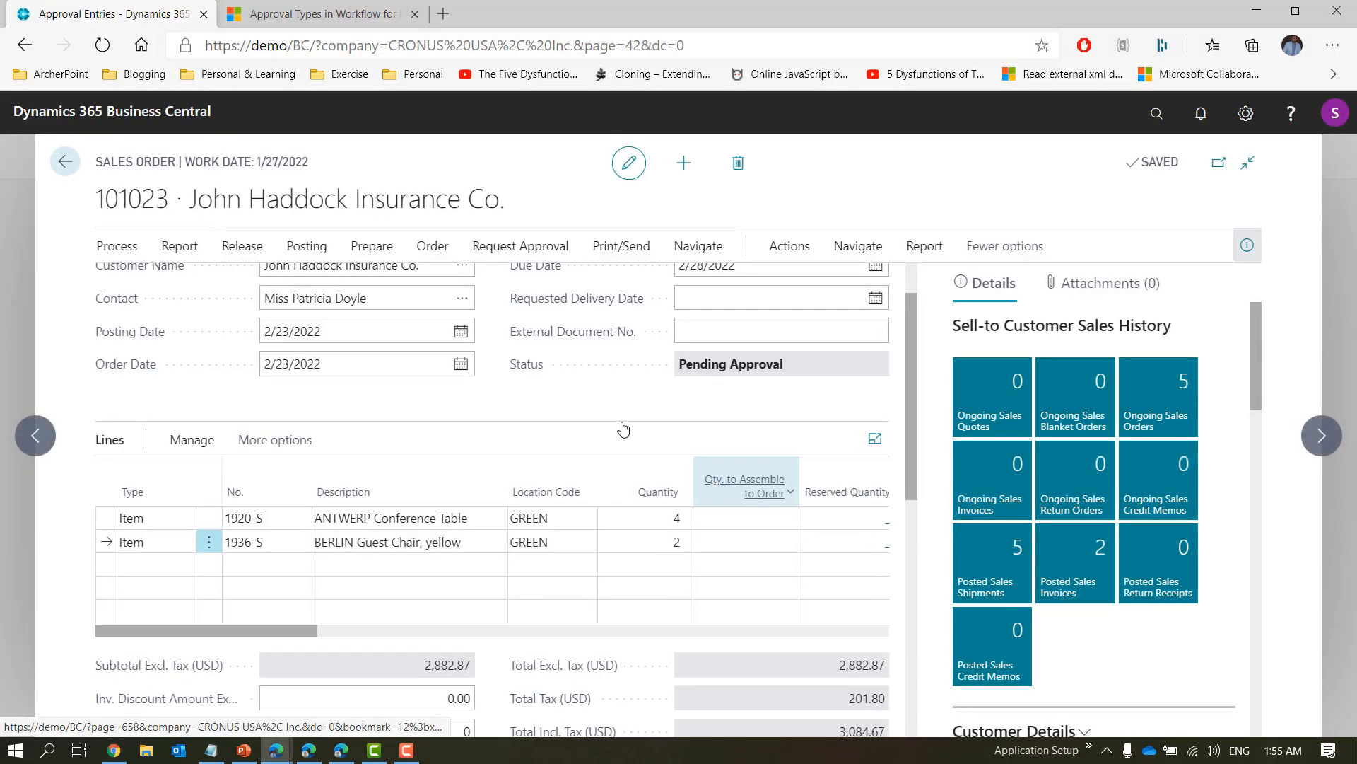
# Cancel the approval request sent for the increased order quantities.
pyautogui.click(251, 256)
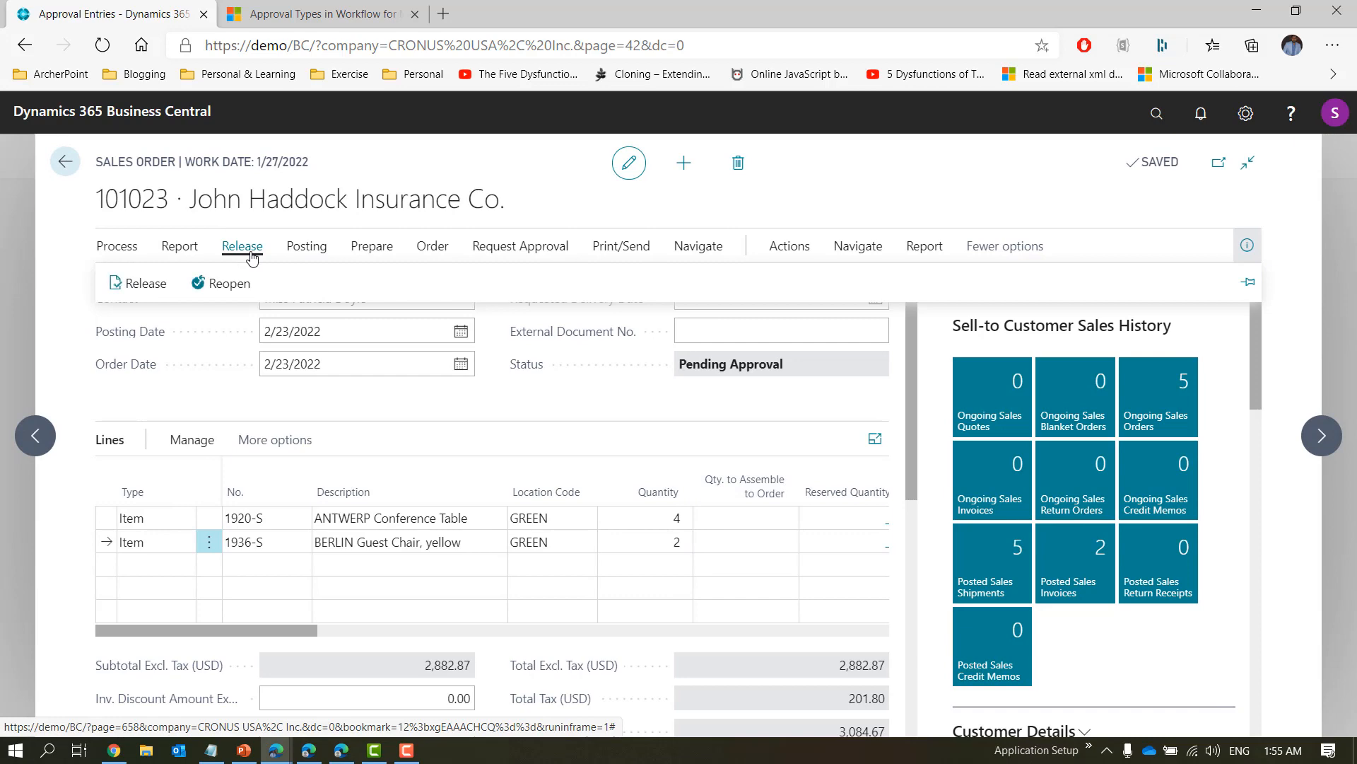
pyautogui.click(520, 249)
pyautogui.click(317, 286)
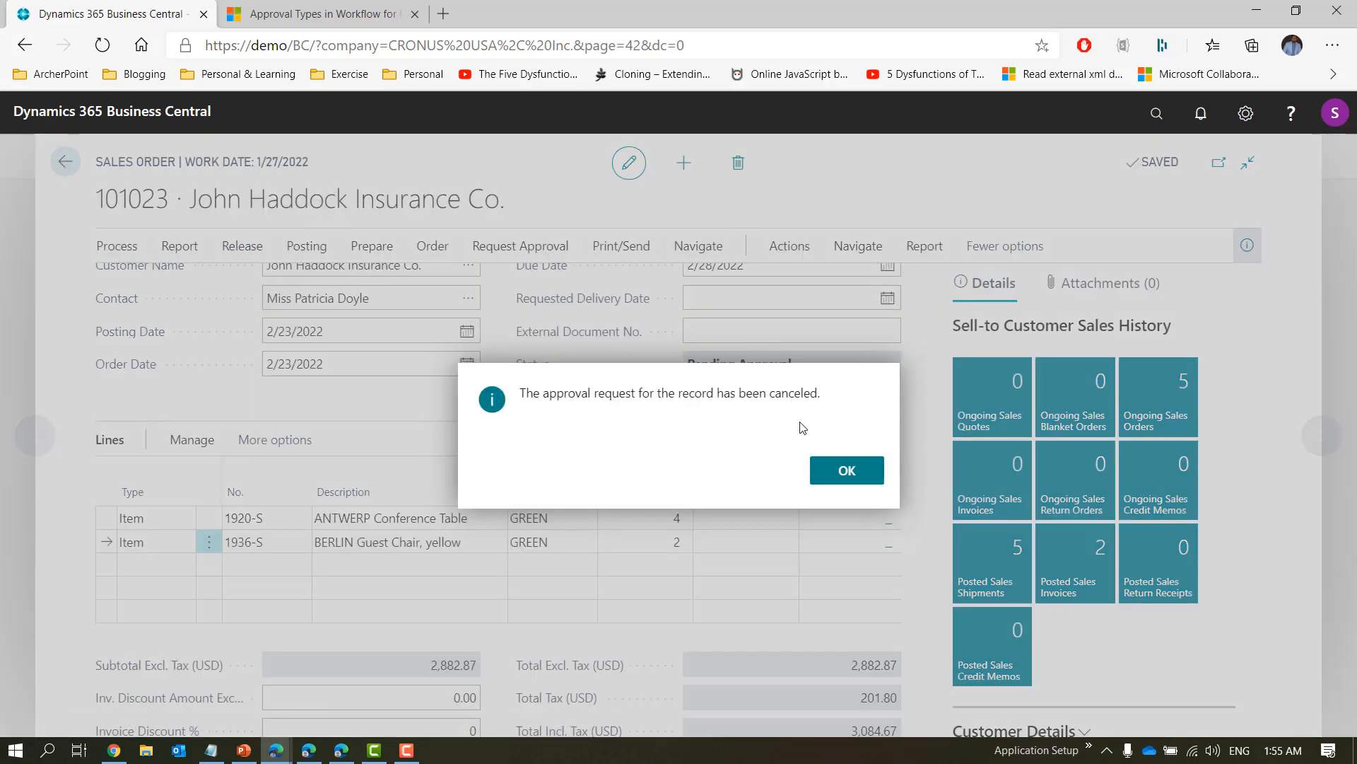
pyautogui.click(846, 488)
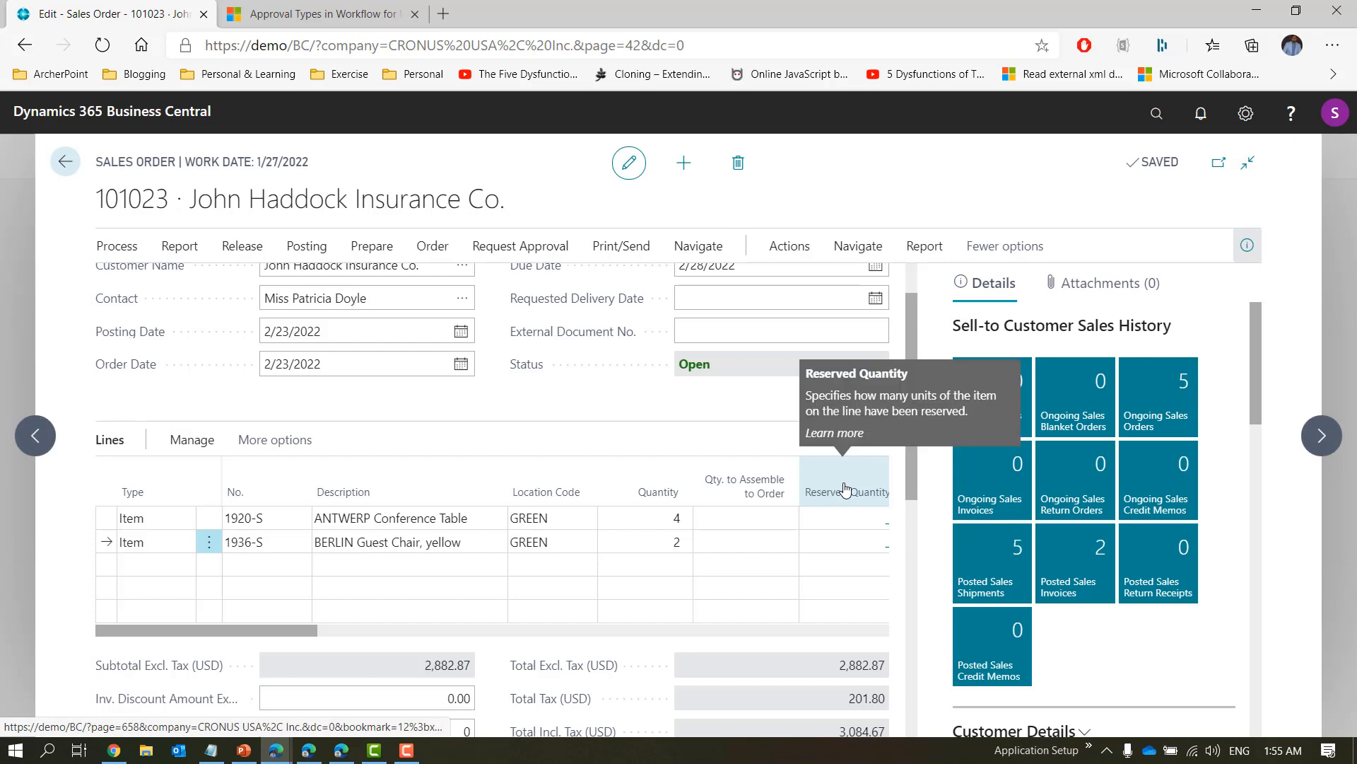
# Exit the sales order without releasing it, find the Workflows list and open the Sales Order Approval Workflow.
pyautogui.press('Escape')
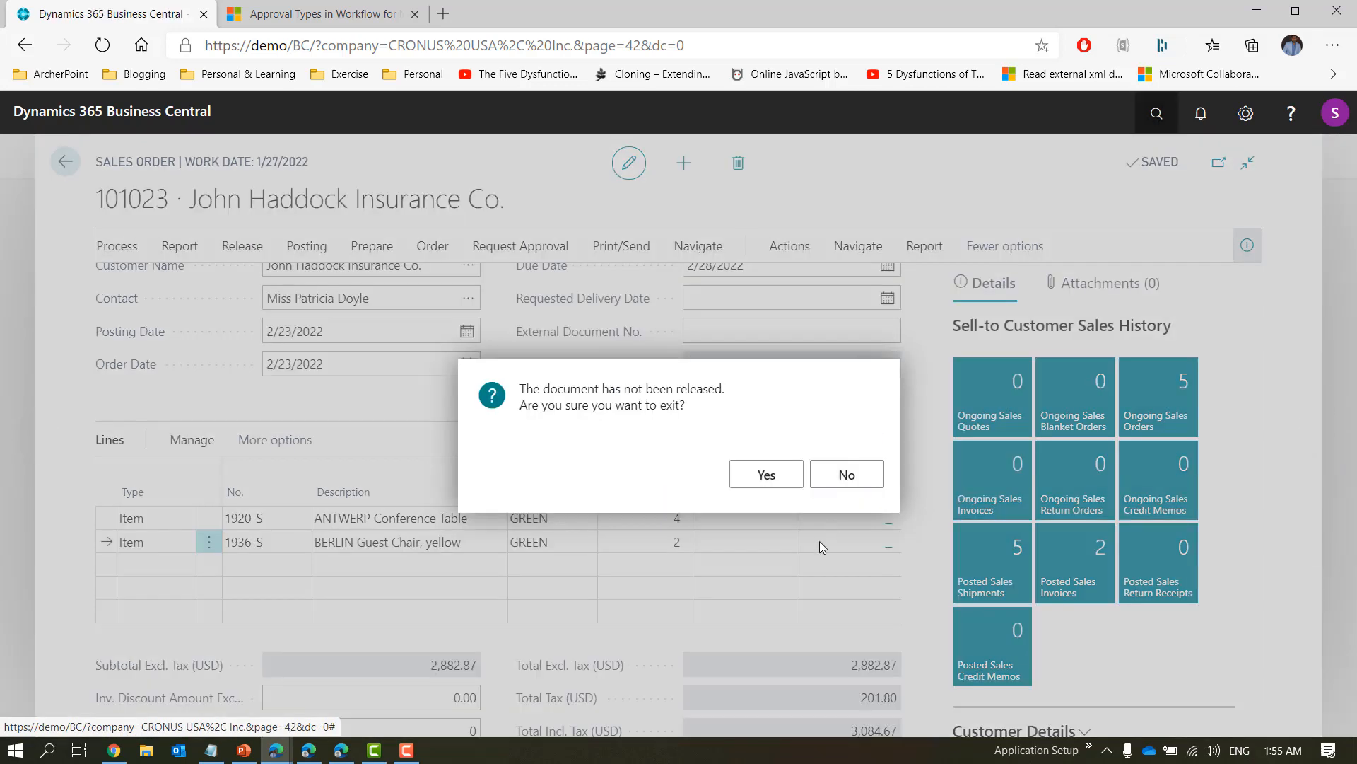
pyautogui.press('Return')
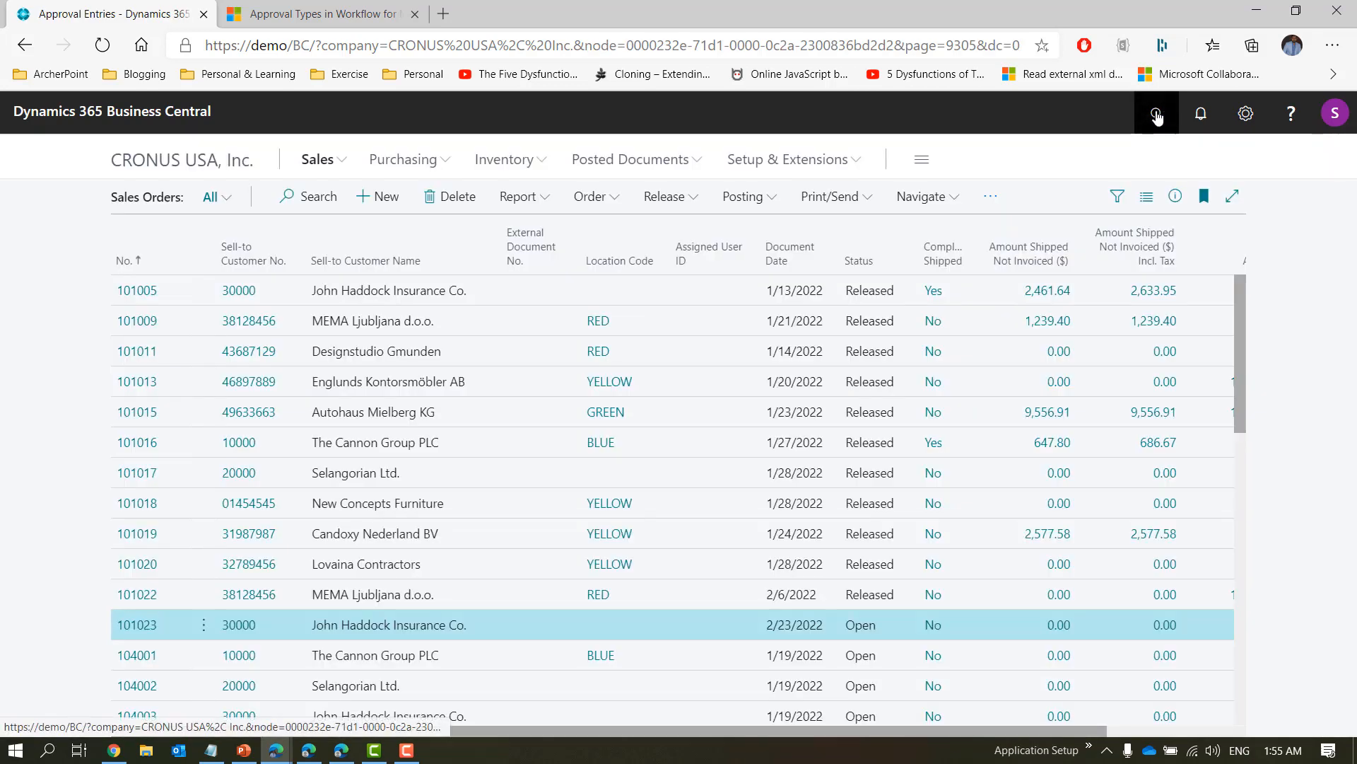
pyautogui.click(1157, 113)
pyautogui.write('workflow')
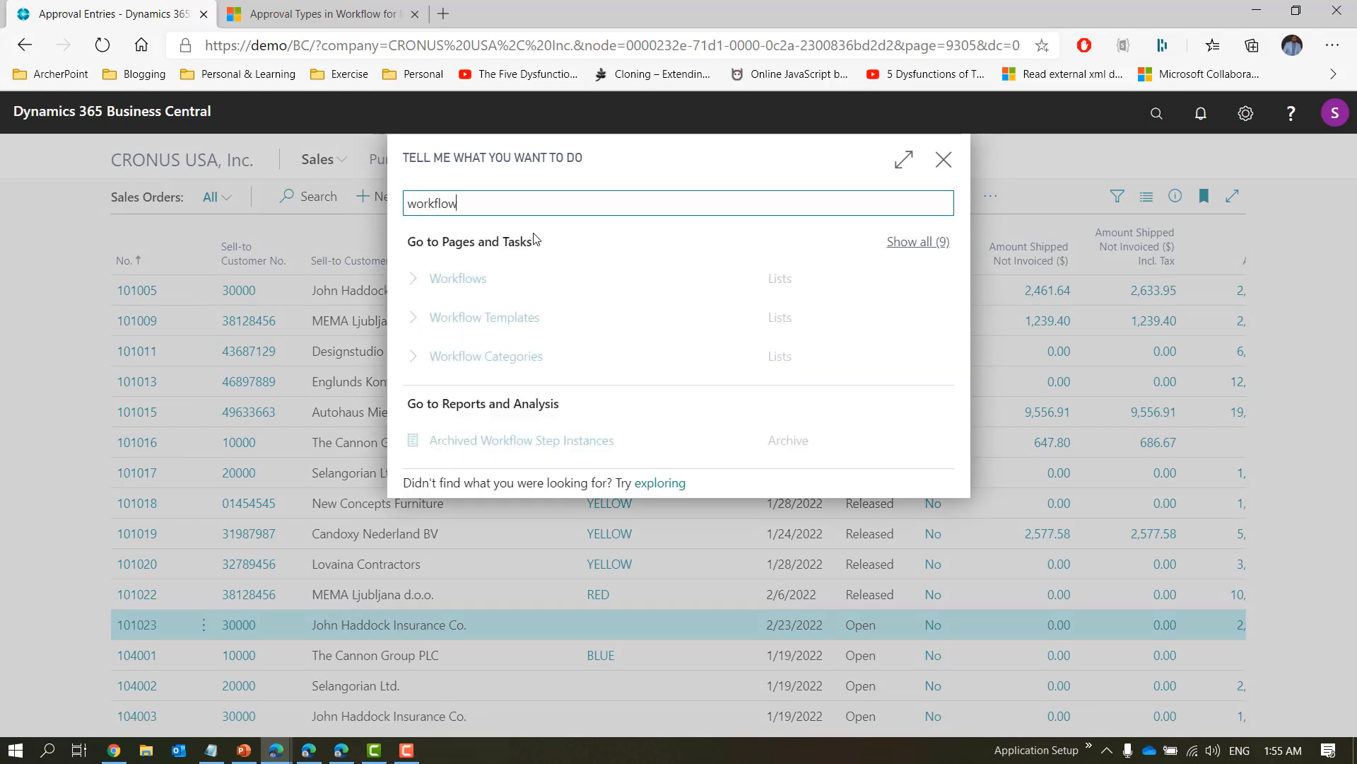
pyautogui.click(452, 279)
pyautogui.click(447, 321)
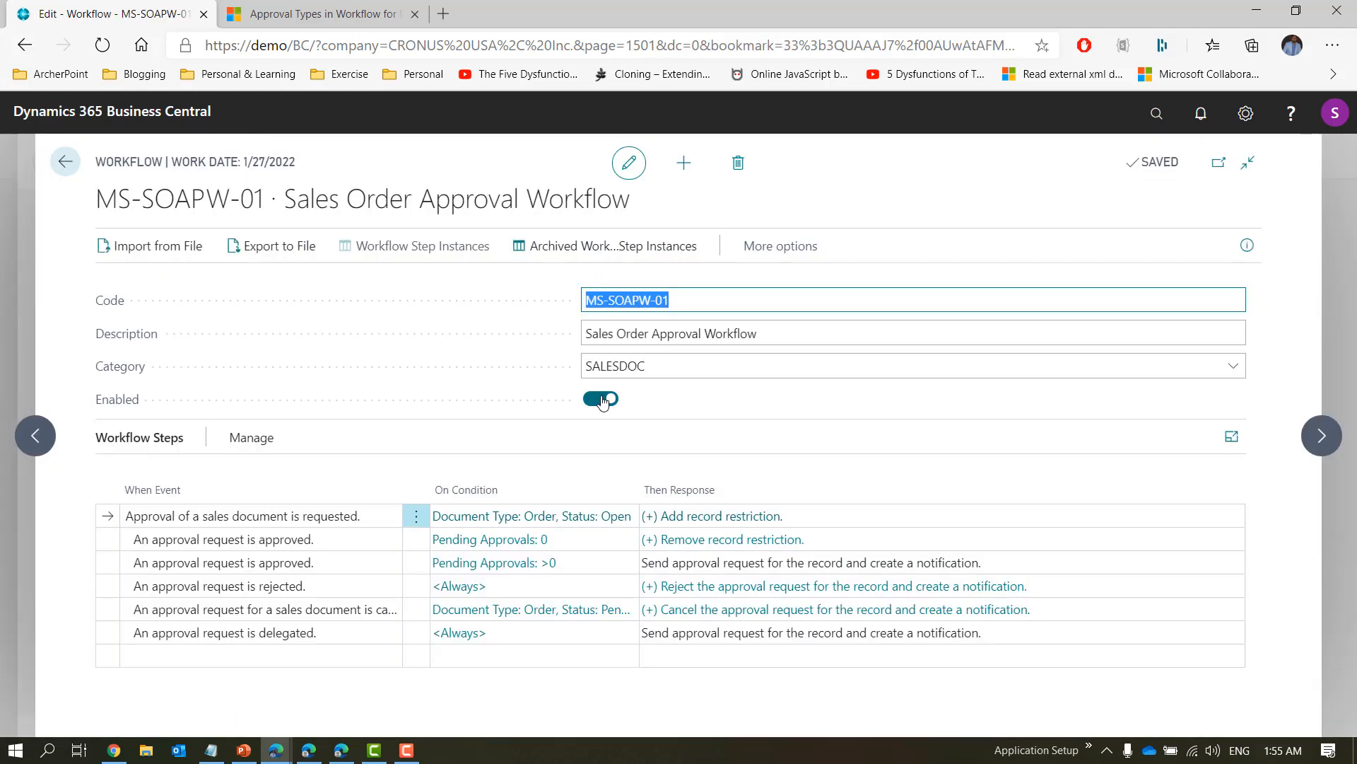
# Disable the workflow and select the create-approval-request response of the step where approval of a sales document is requested.
pyautogui.click(602, 399)
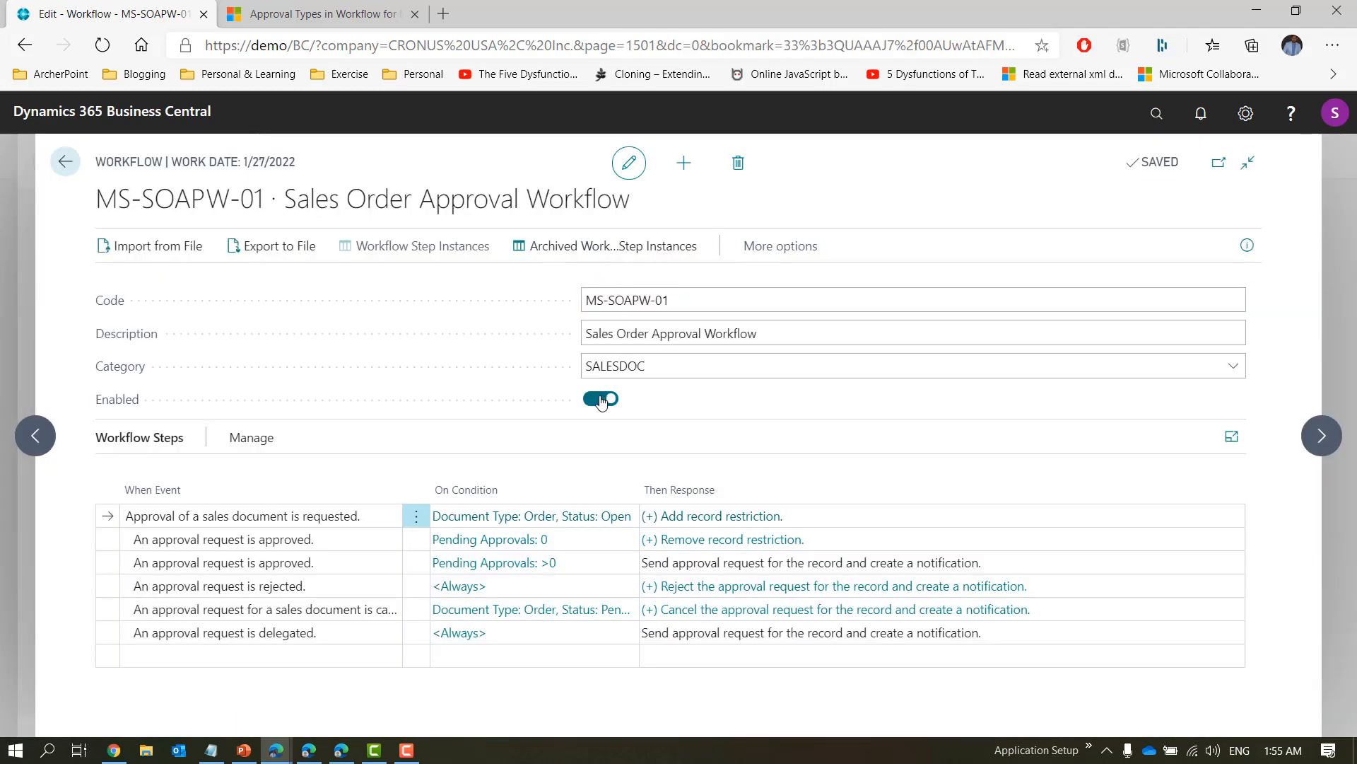
pyautogui.click(731, 517)
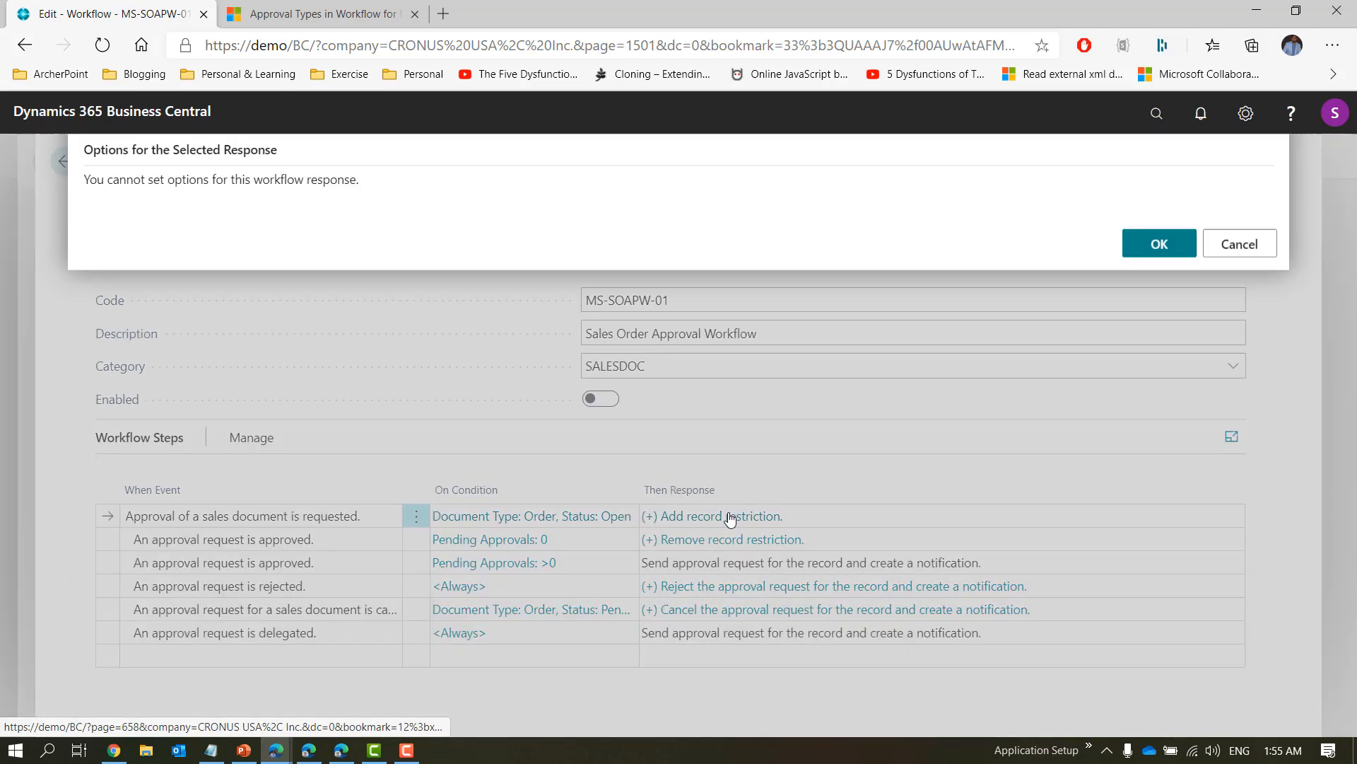
pyautogui.click(684, 309)
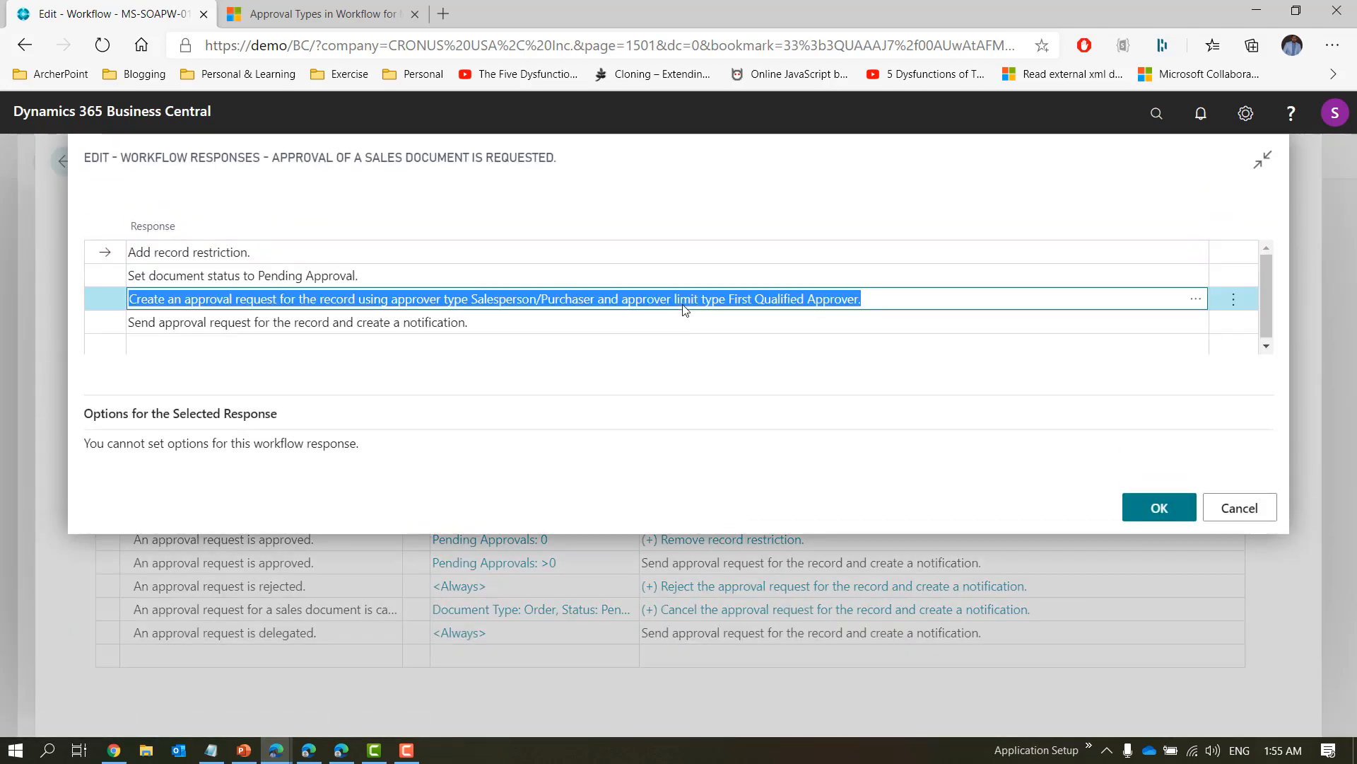
# Set the response's Approver Limit Type to Specific Approver with ADMIN as the Approver ID, and save the responses.
pyautogui.click(747, 577)
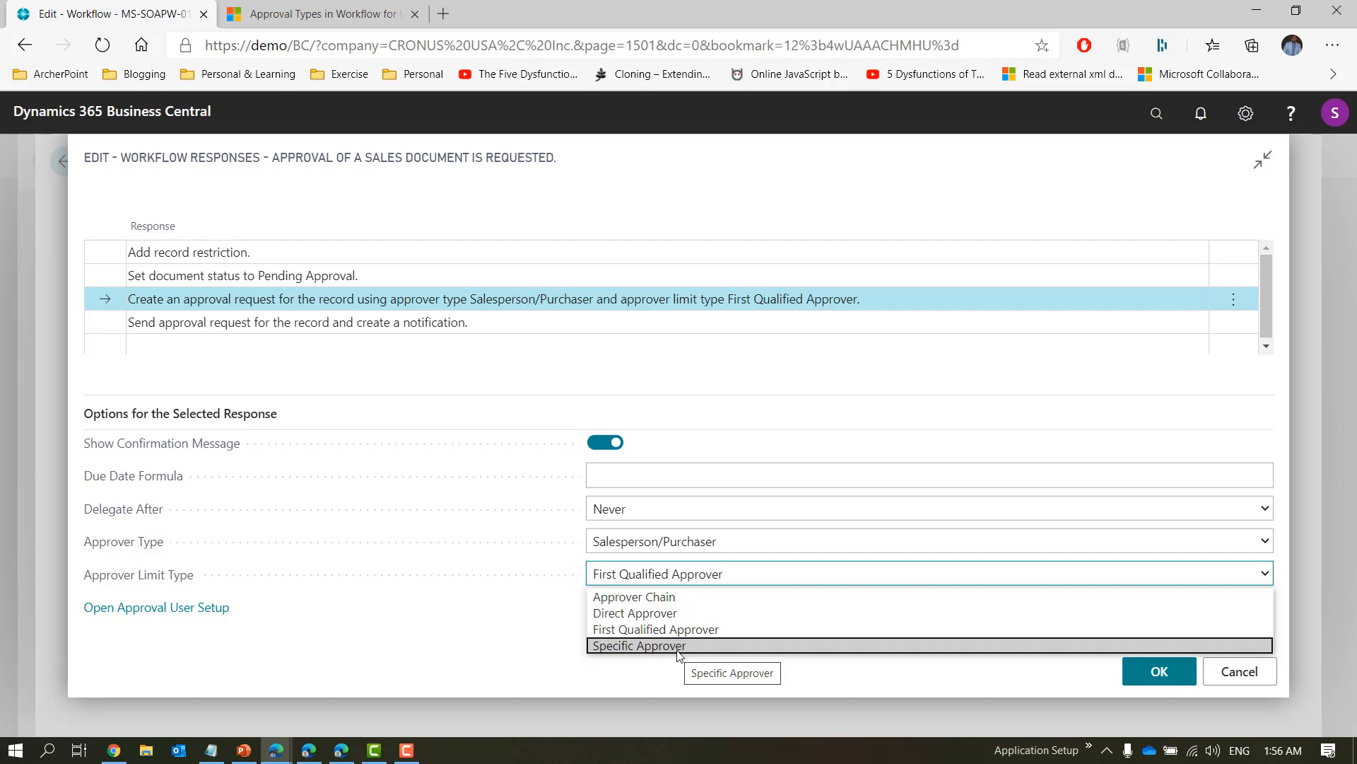
pyautogui.click(677, 646)
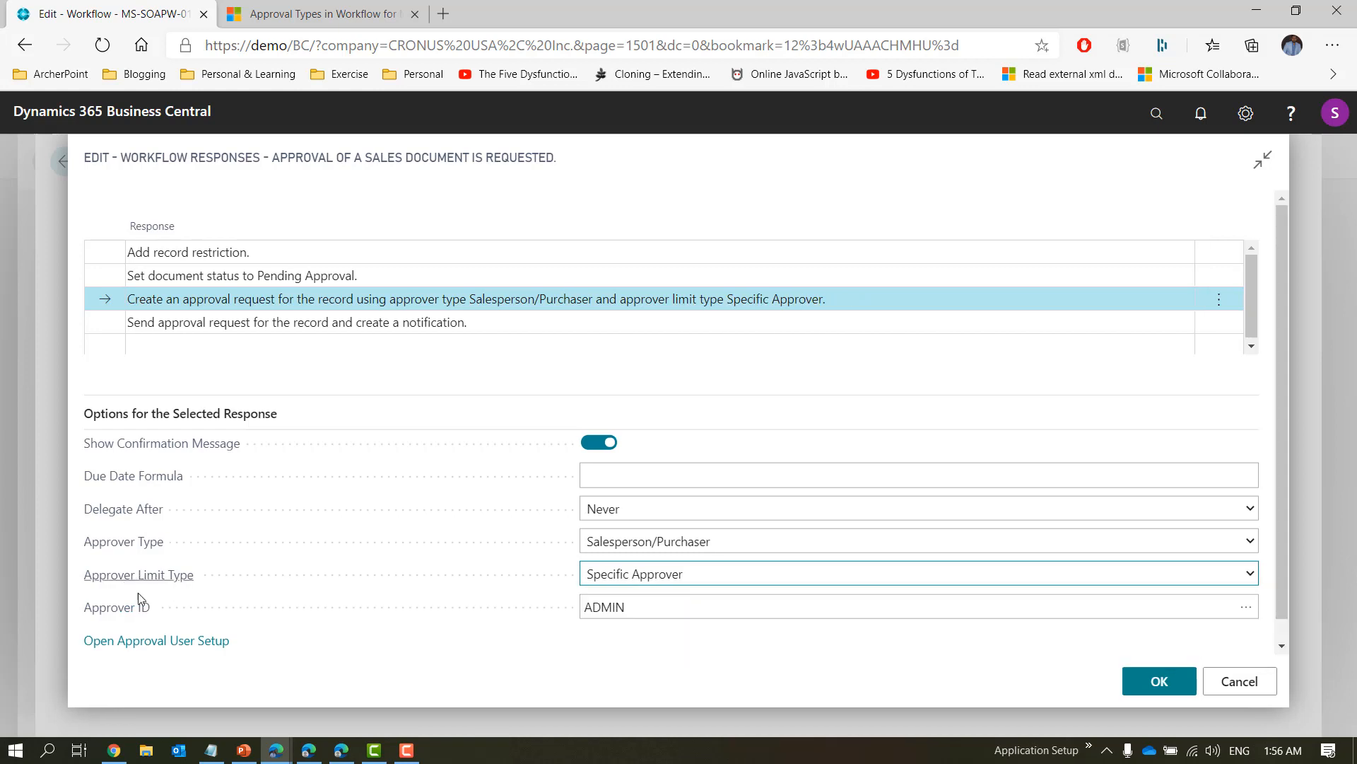
pyautogui.click(1245, 606)
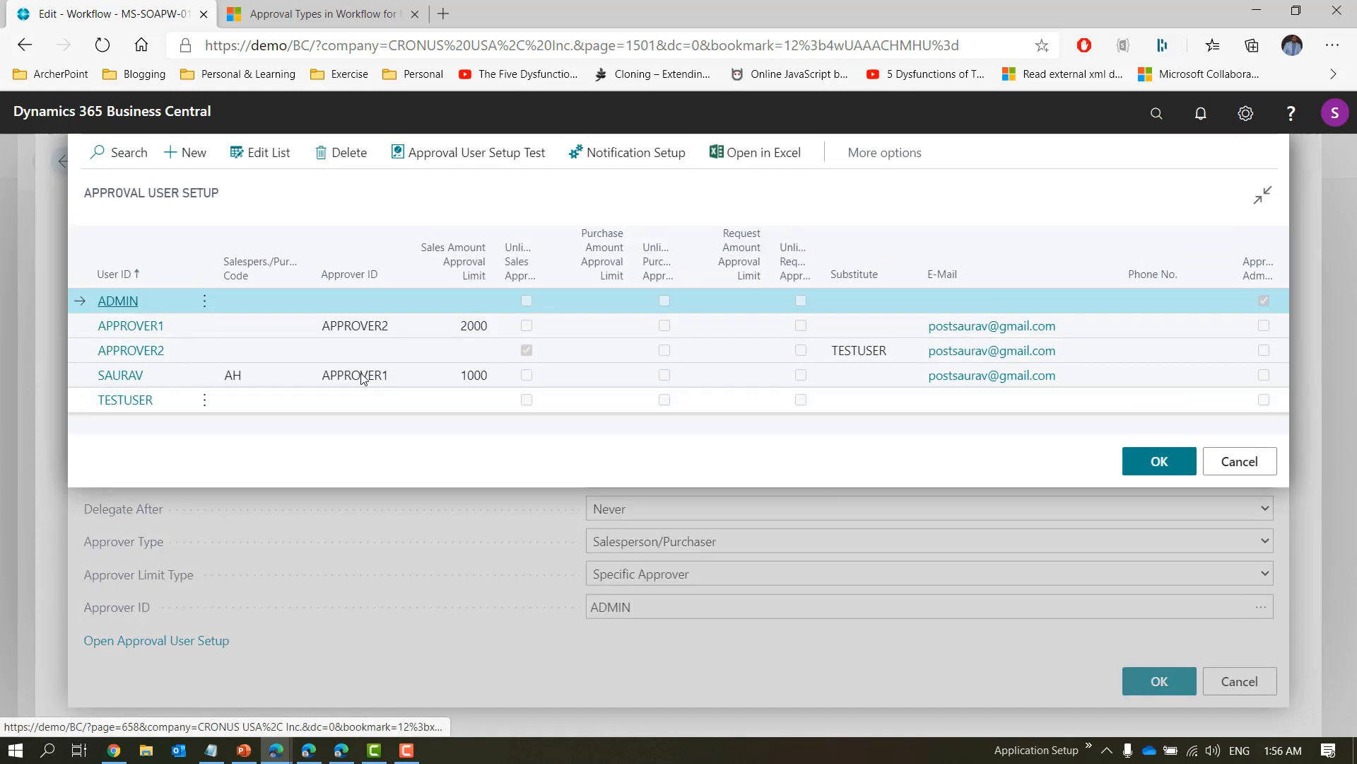
pyautogui.click(106, 301)
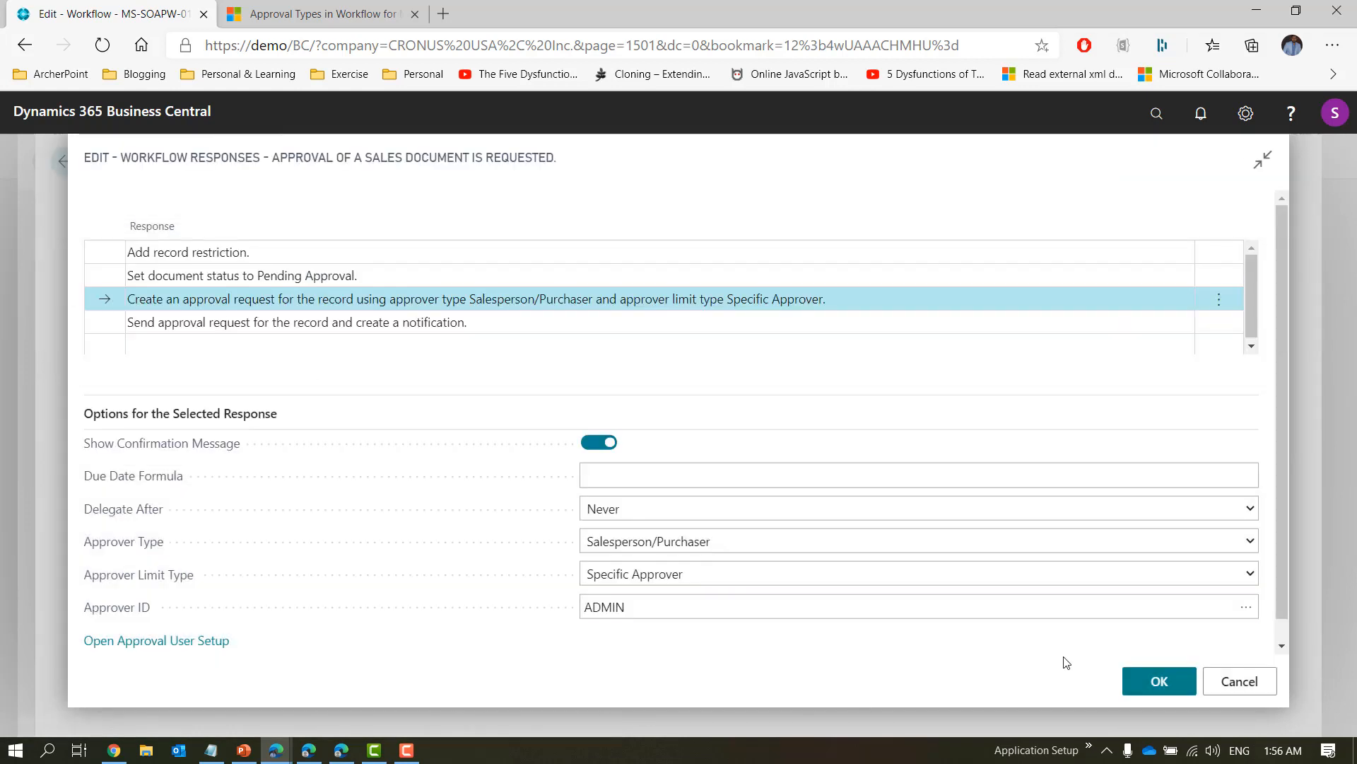
pyautogui.click(1149, 687)
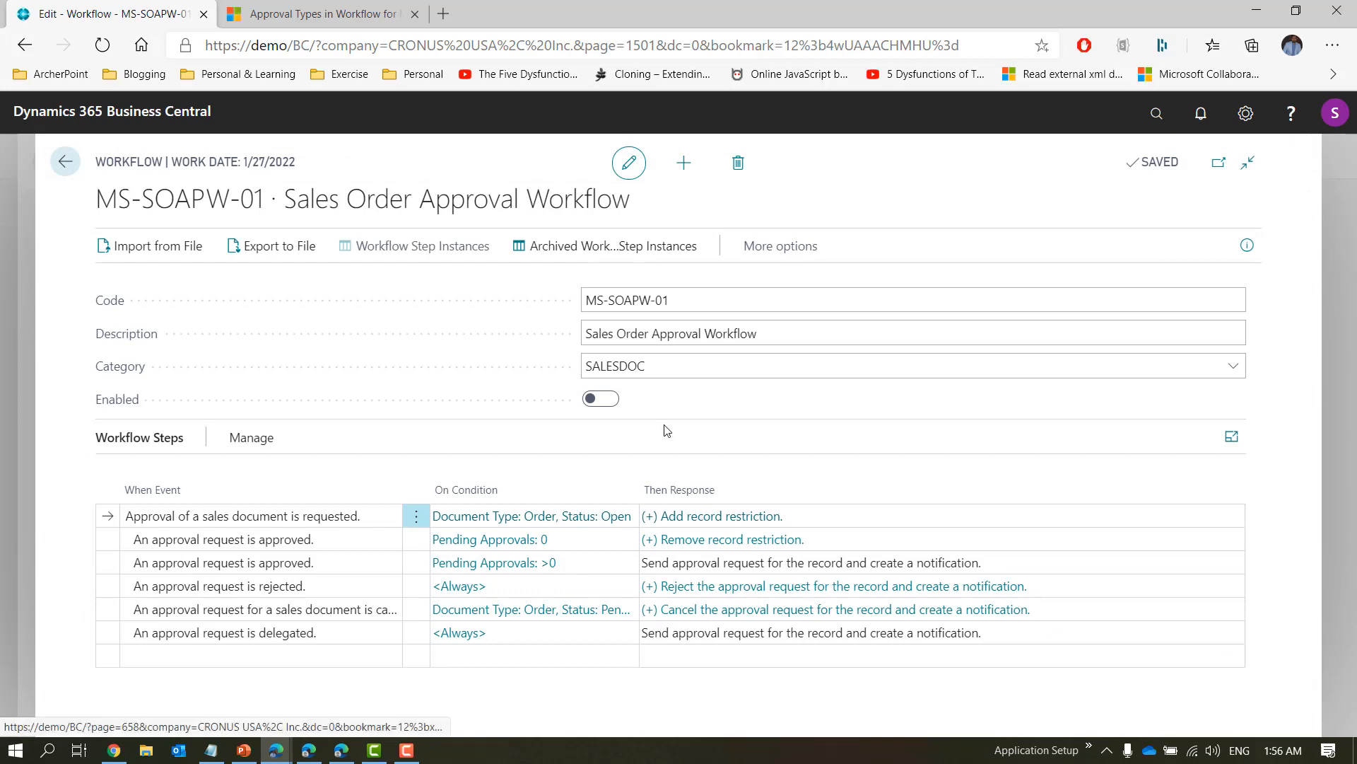
# Enable the workflow again, search for sales order and open the Sales Orders list.
pyautogui.click(609, 403)
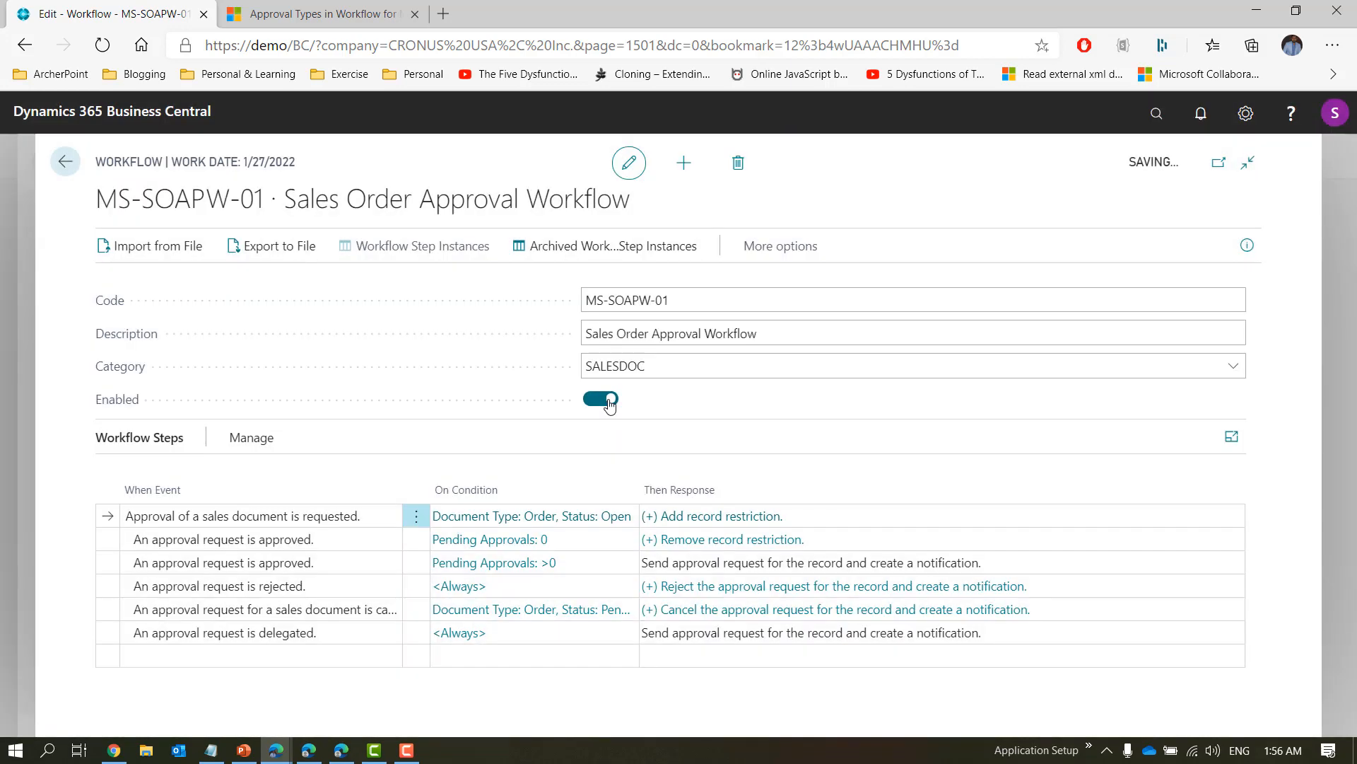
pyautogui.click(1154, 114)
pyautogui.write('sales or')
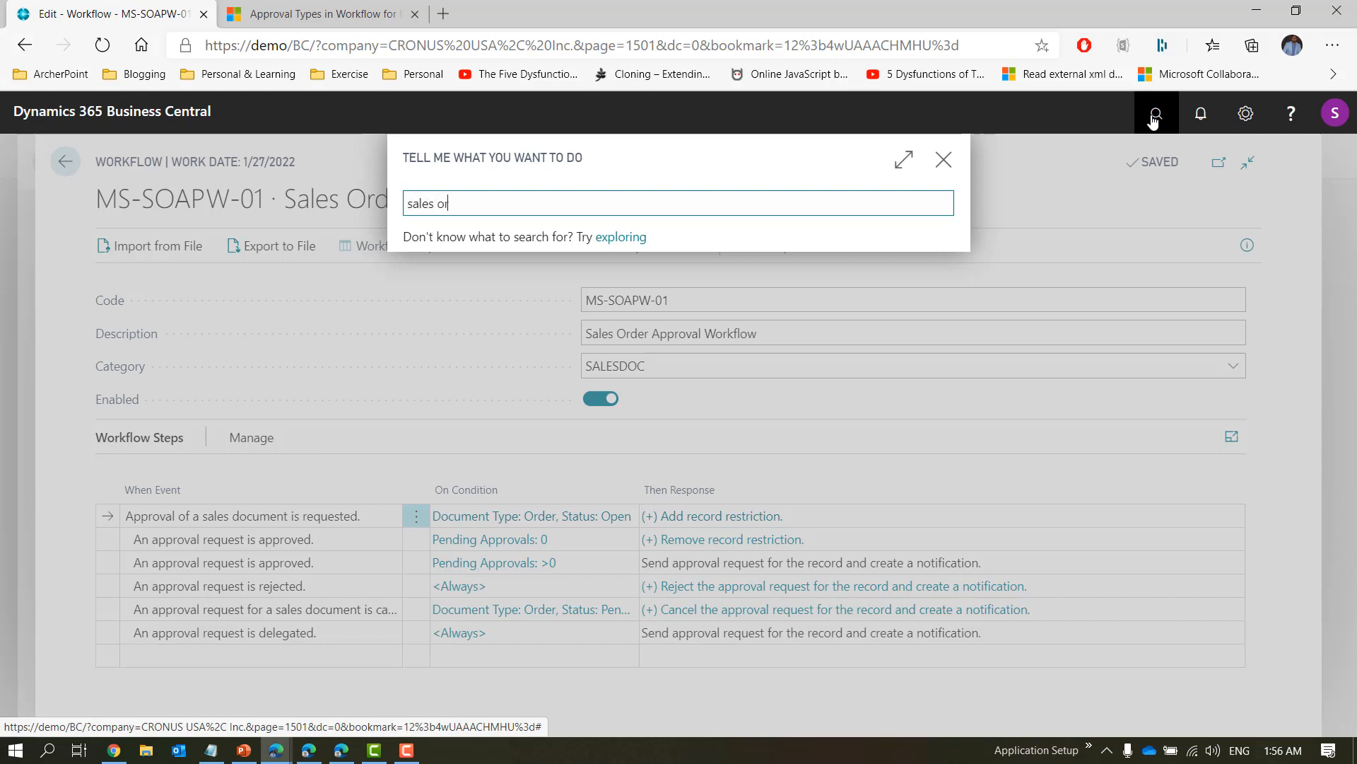
pyautogui.write('der')
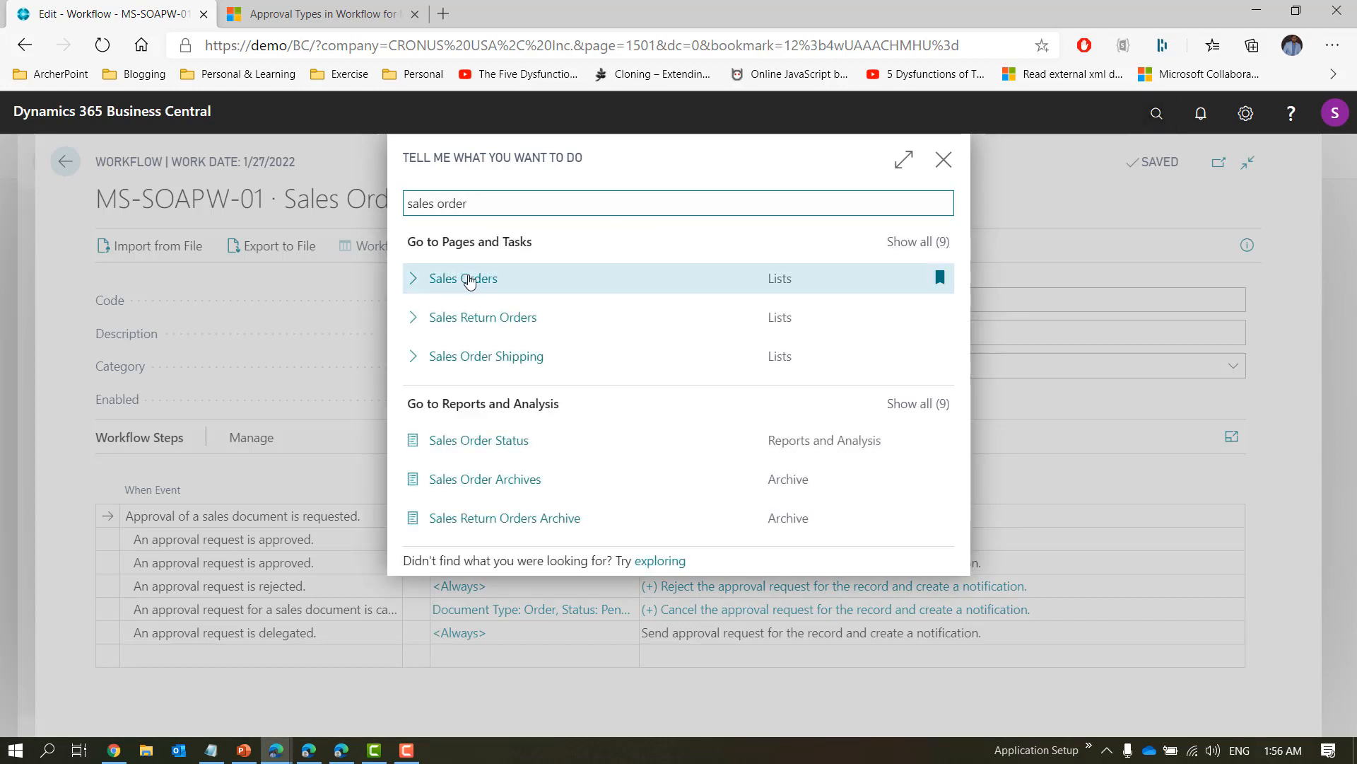
pyautogui.click(468, 279)
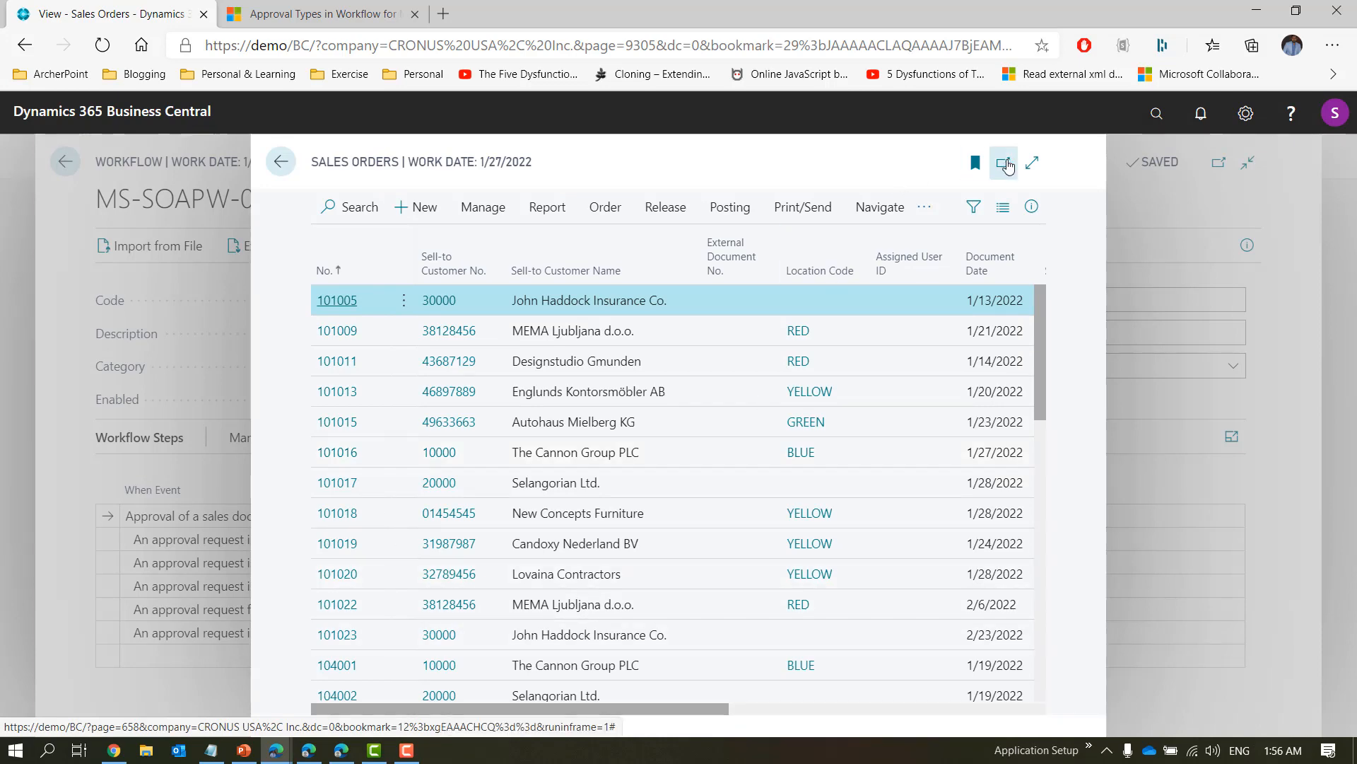
# Open sales order 101023 and check its salesperson code and total against the approval limits on the PowerPoint slide.
pyautogui.click(1032, 165)
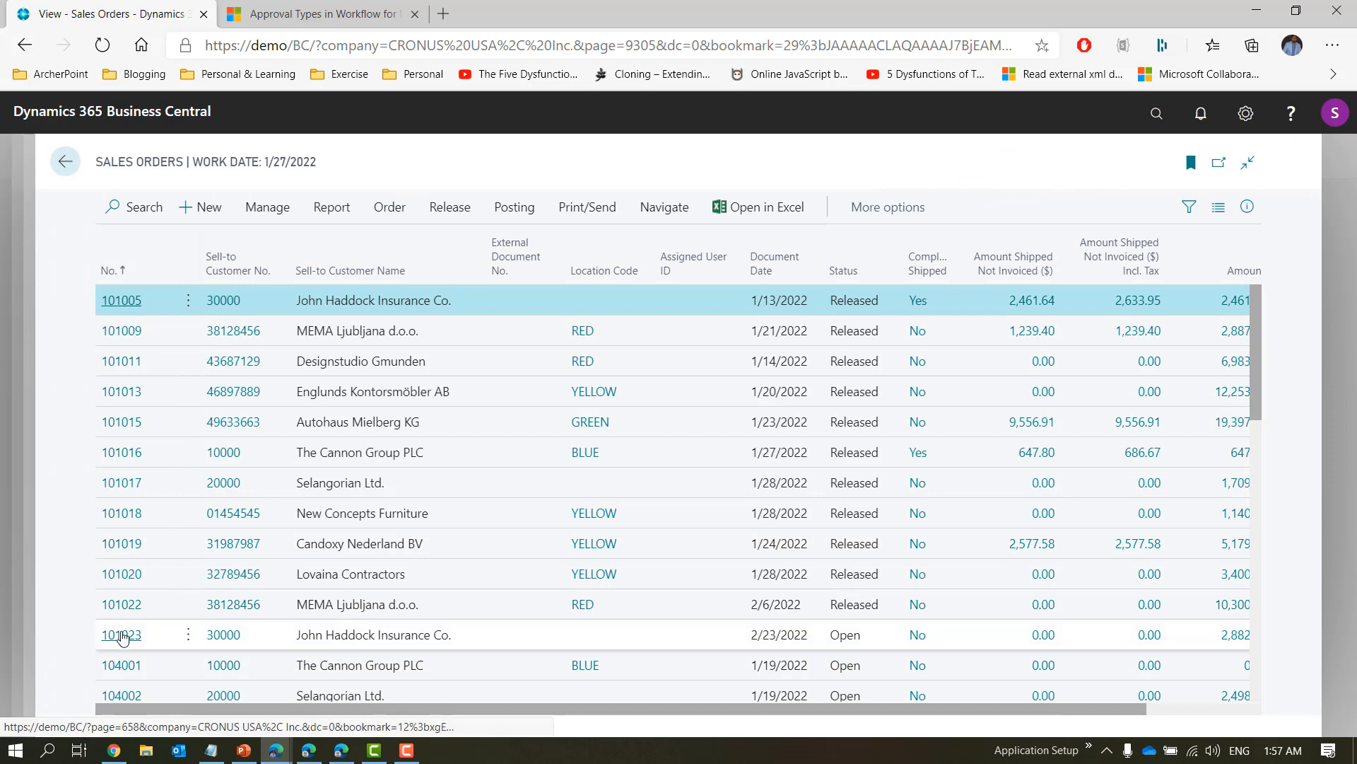
pyautogui.click(122, 636)
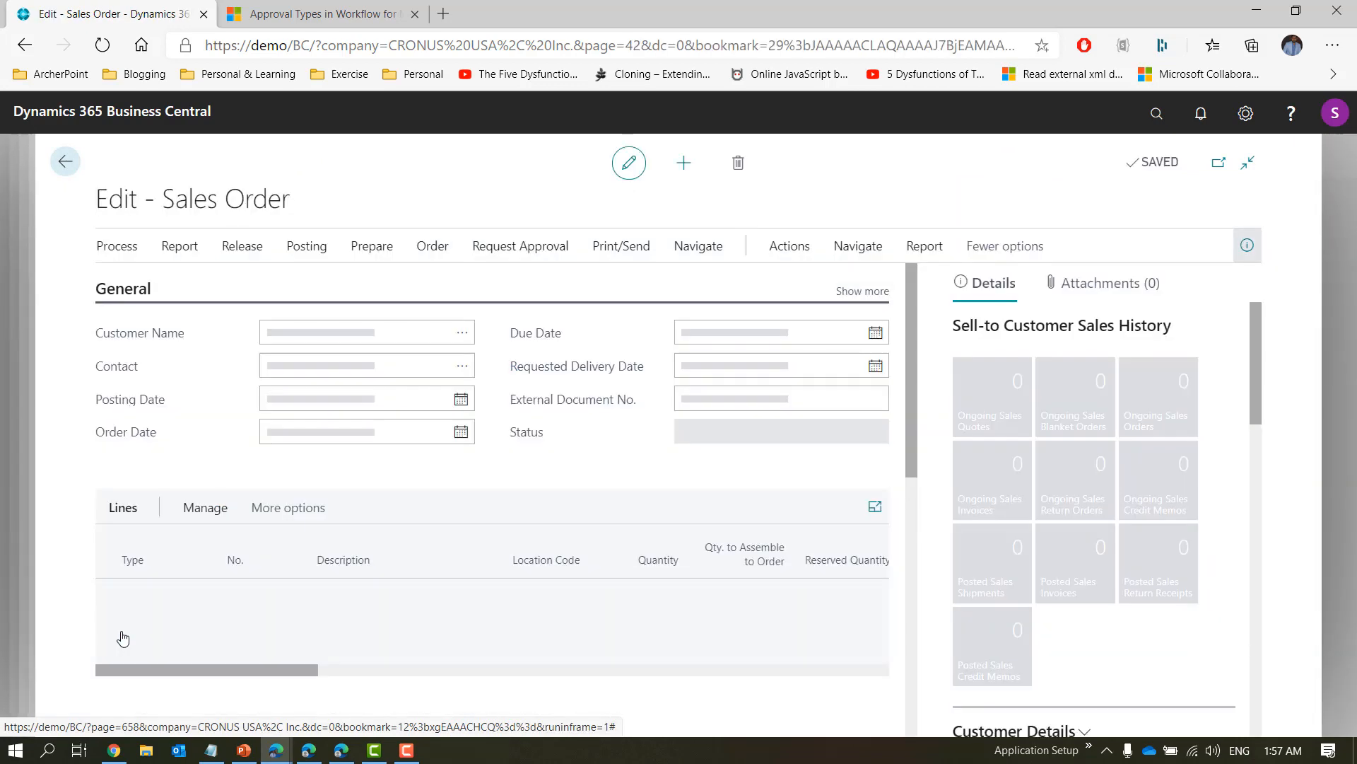
pyautogui.click(863, 291)
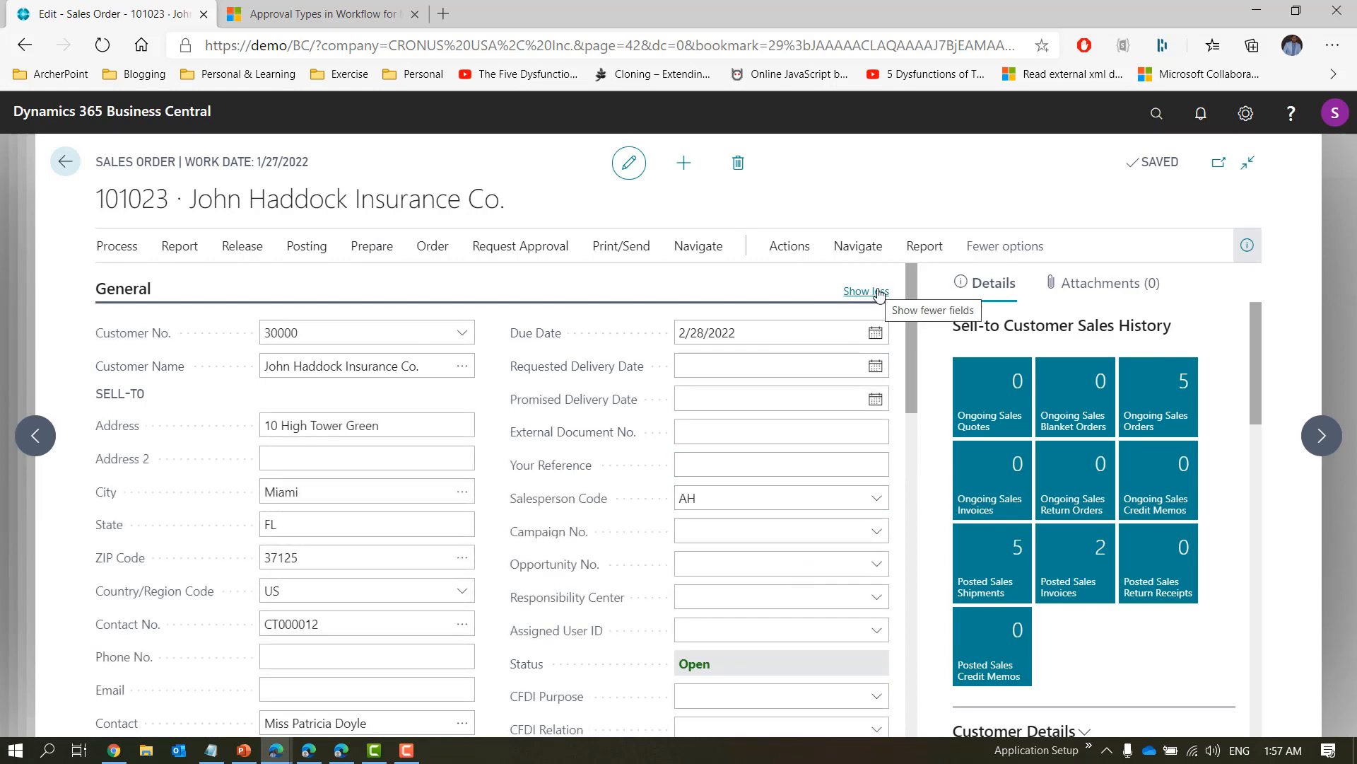
pyautogui.click(878, 292)
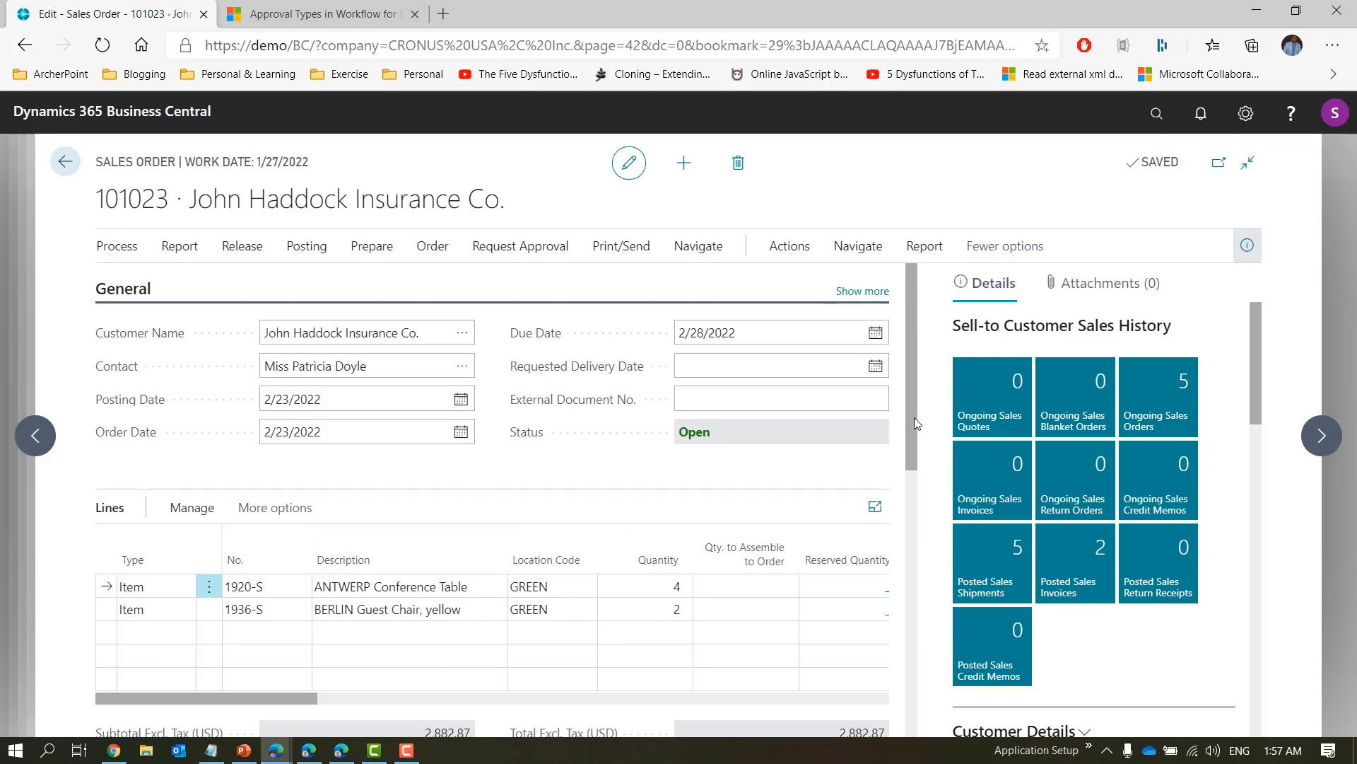
pyautogui.moveTo(914, 423); pyautogui.dragTo(907, 478)
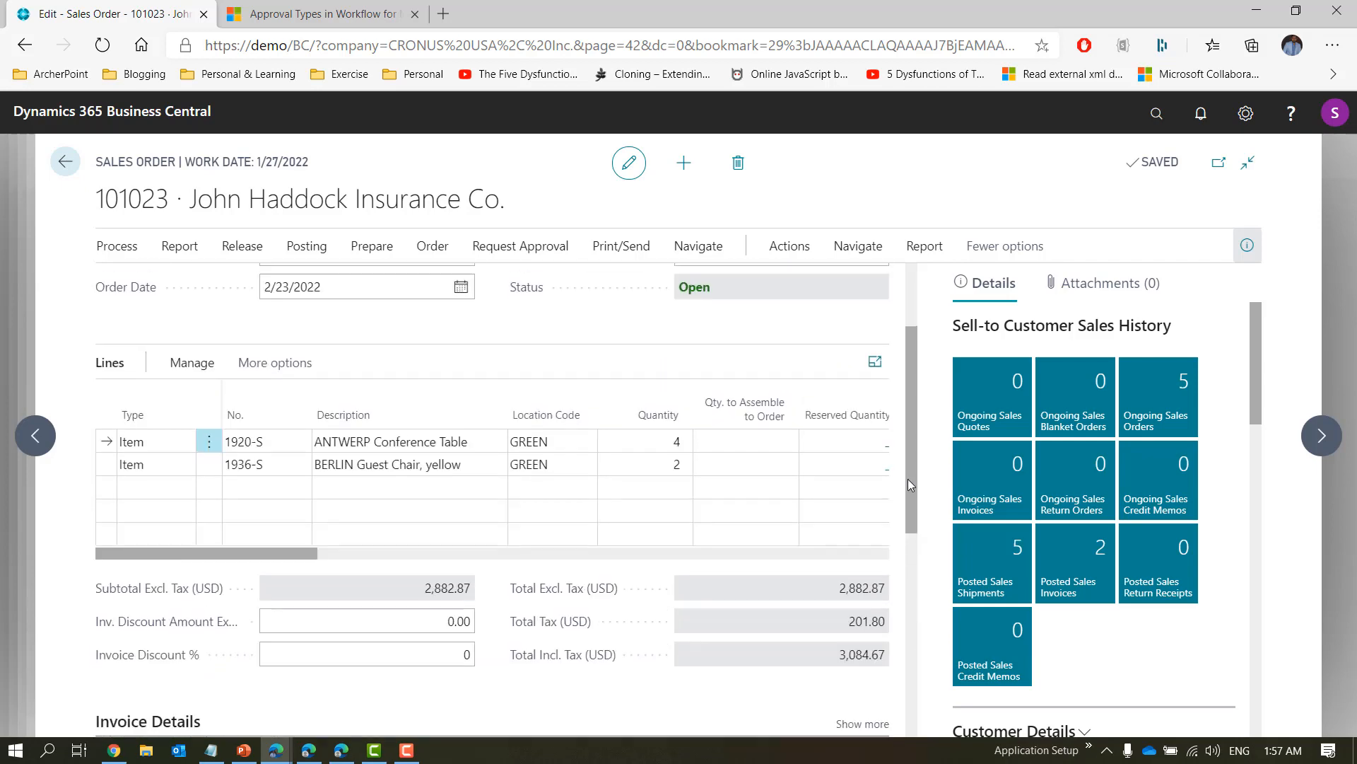
pyautogui.click(847, 598)
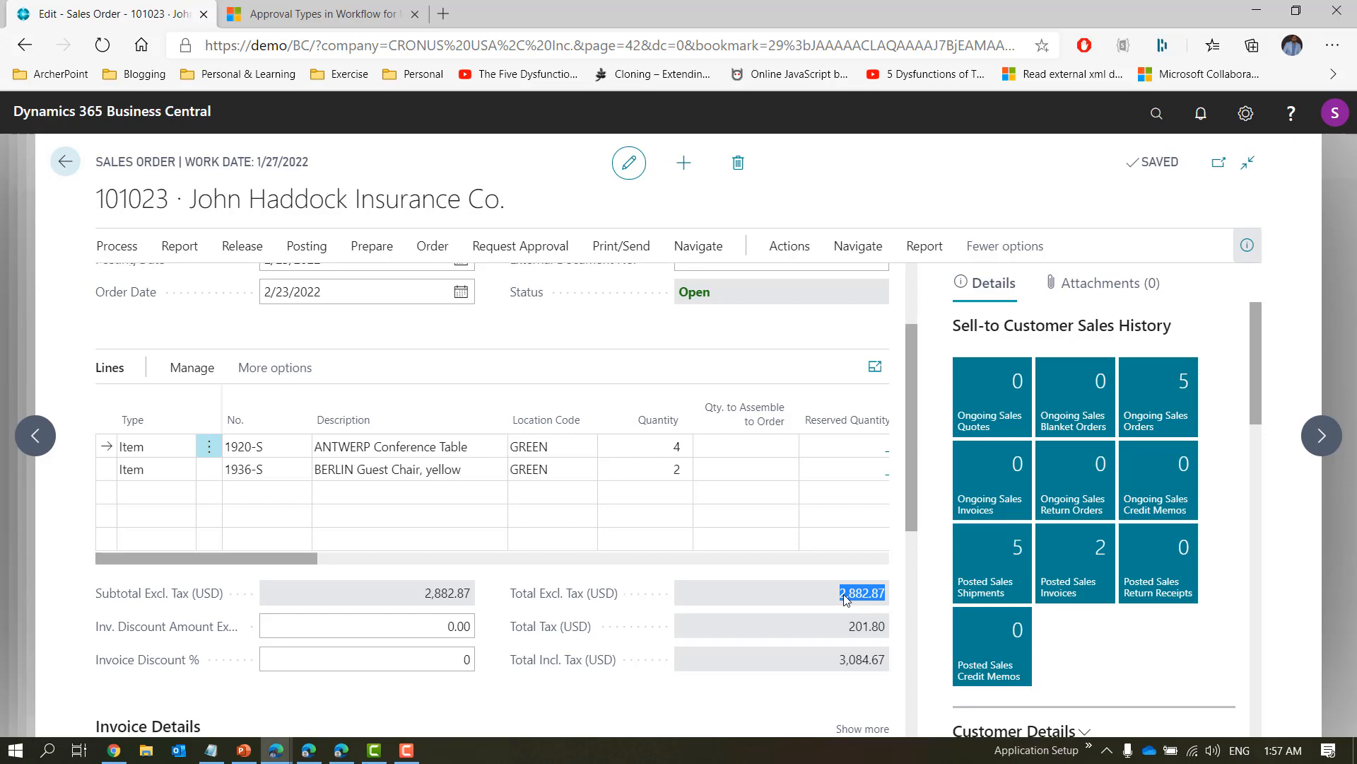
pyautogui.hotkey('alt', 'Tab')
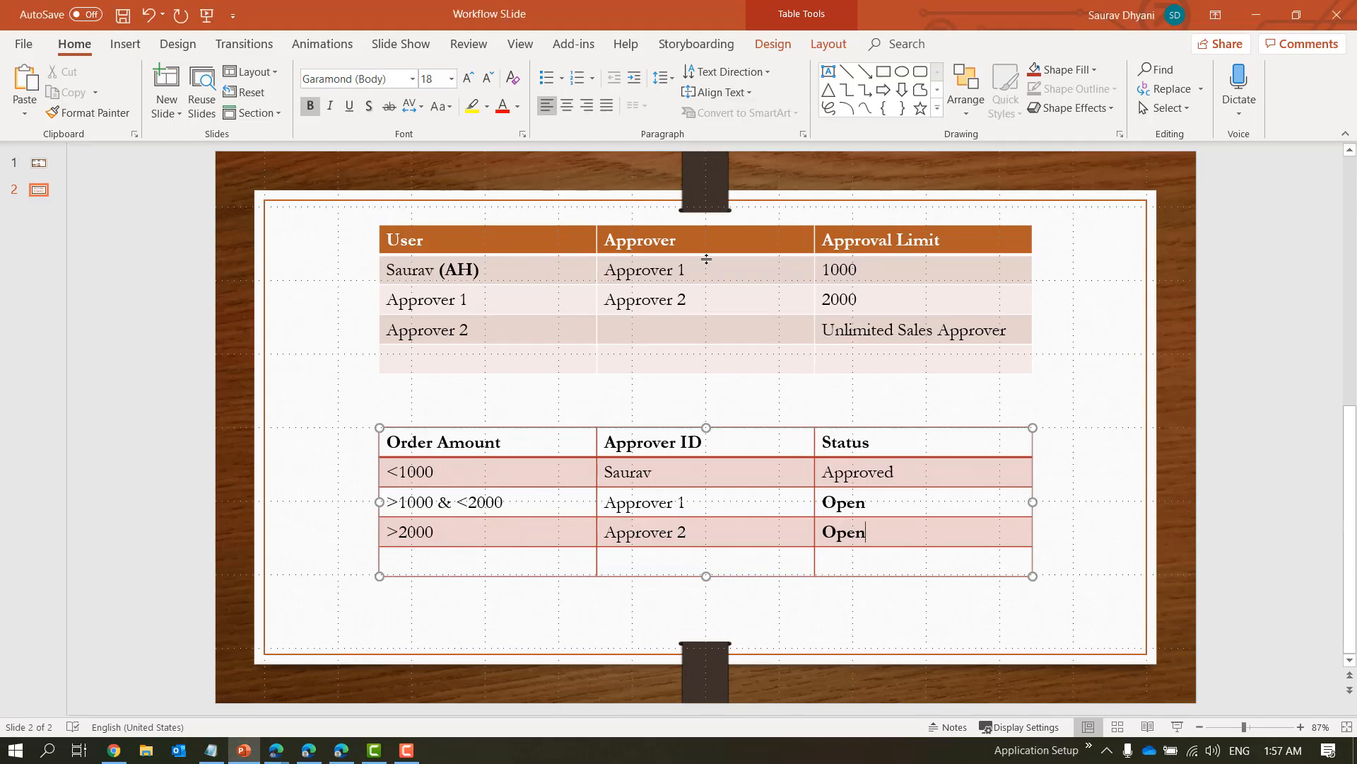
pyautogui.click(240, 749)
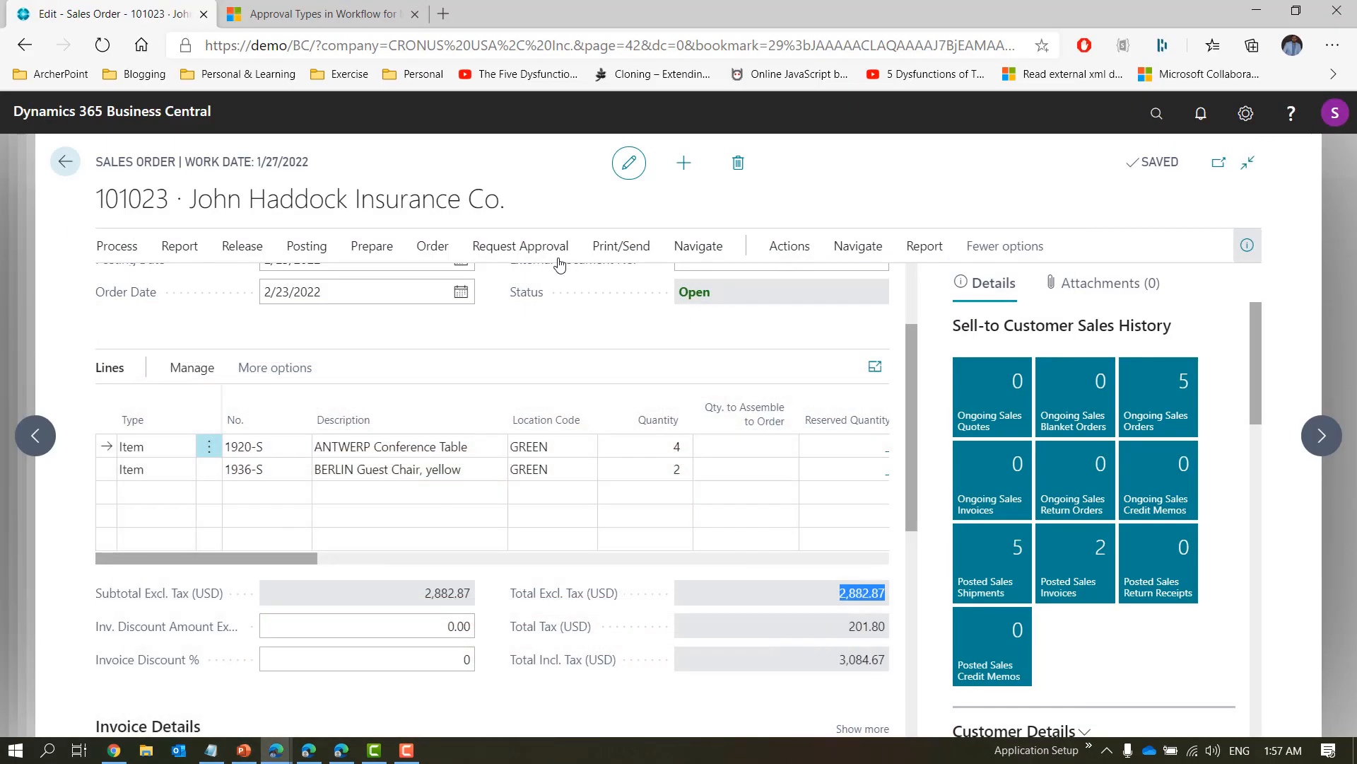
# Send an approval request for sales order 101023.
pyautogui.click(549, 249)
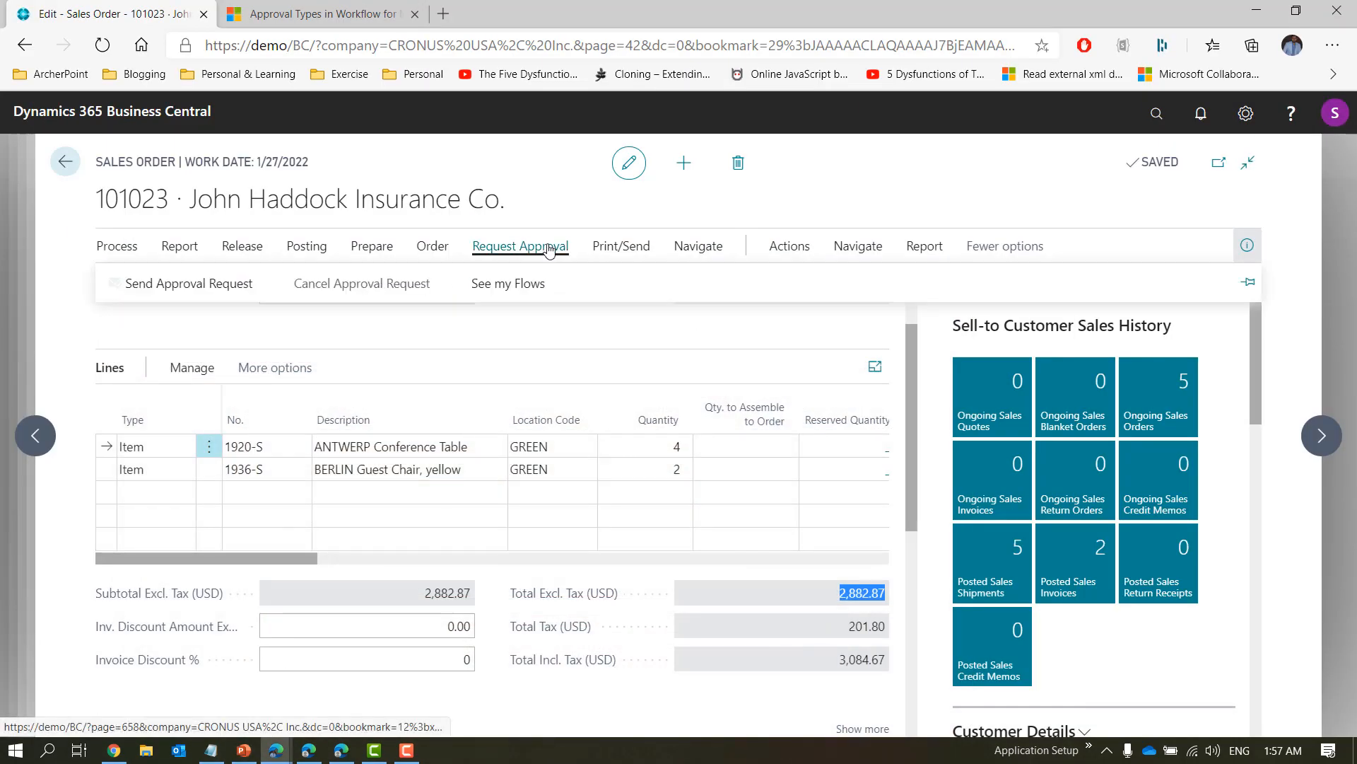
pyautogui.click(212, 293)
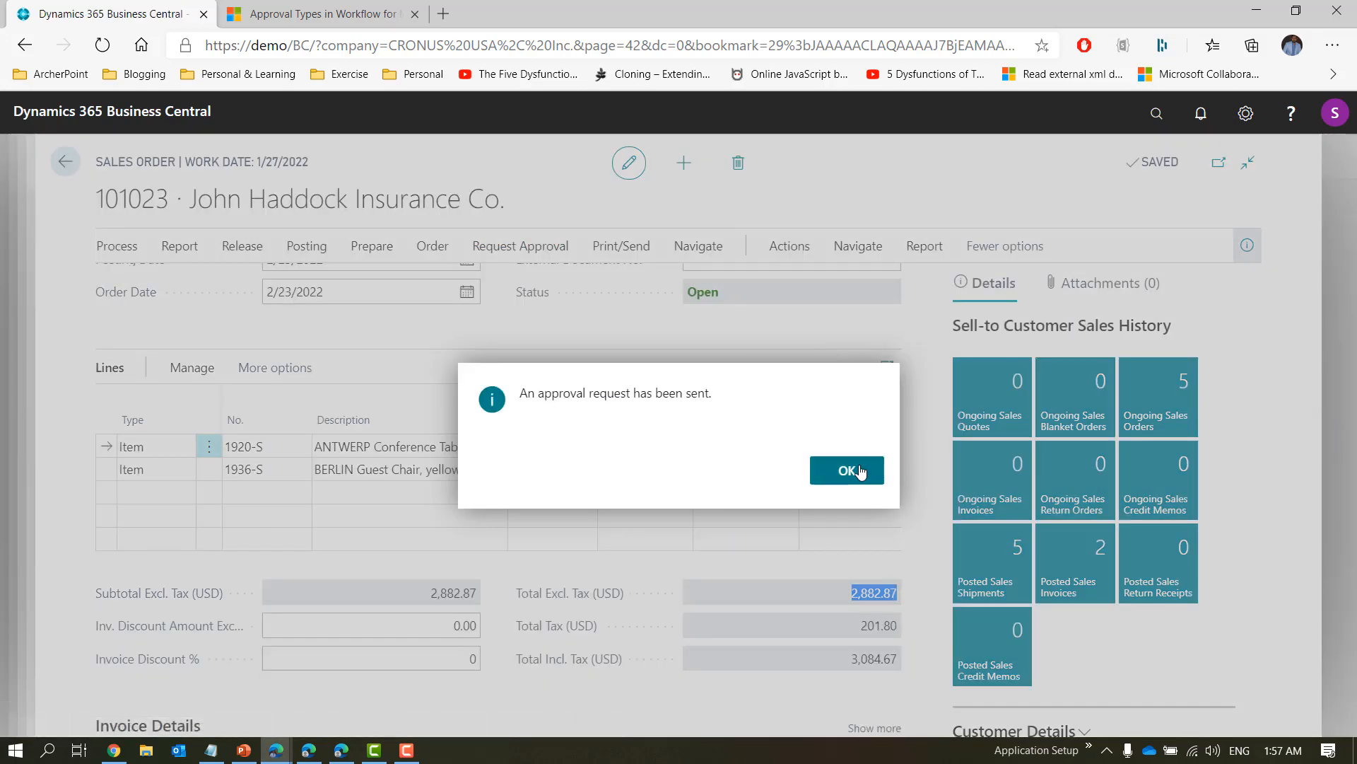
pyautogui.click(861, 471)
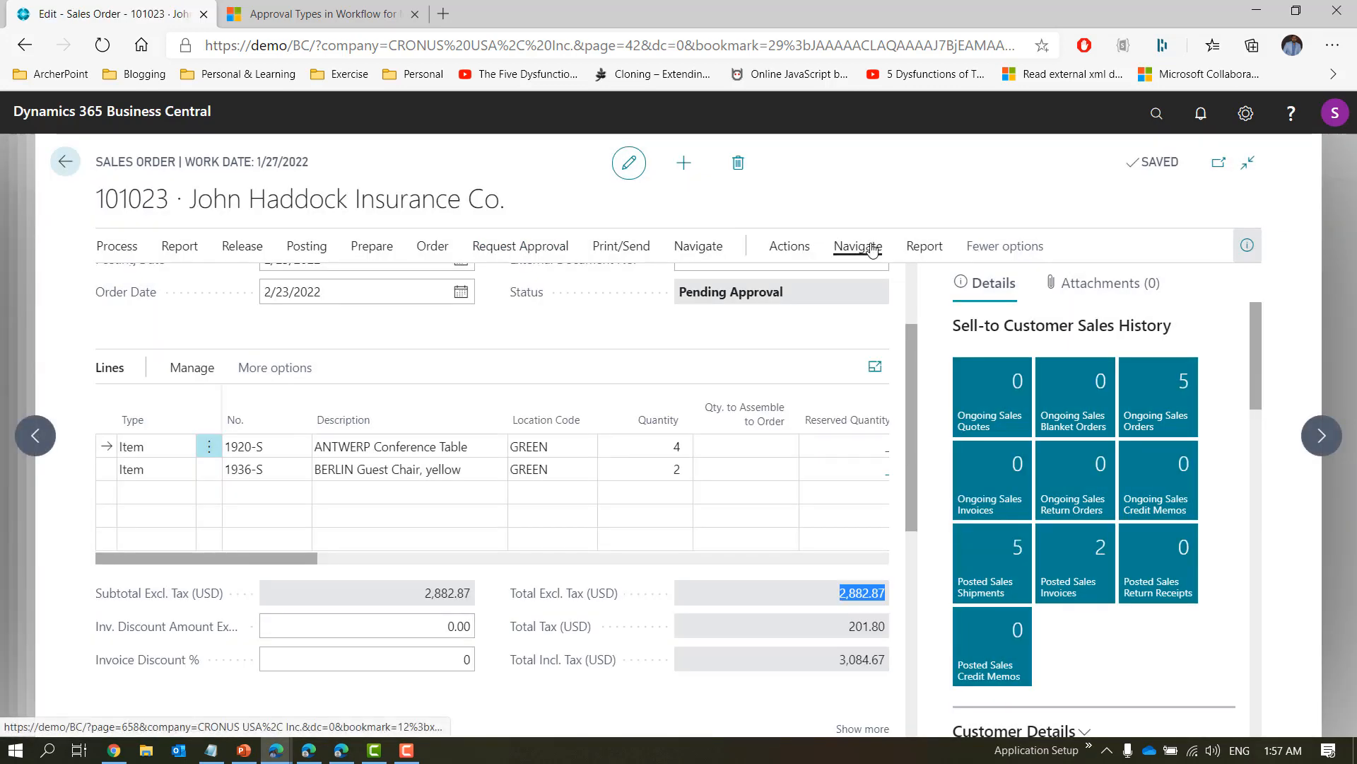
# Open the approval entries of sales order 101023 and check the approver and status of the newest entries.
pyautogui.click(871, 249)
pyautogui.click(144, 282)
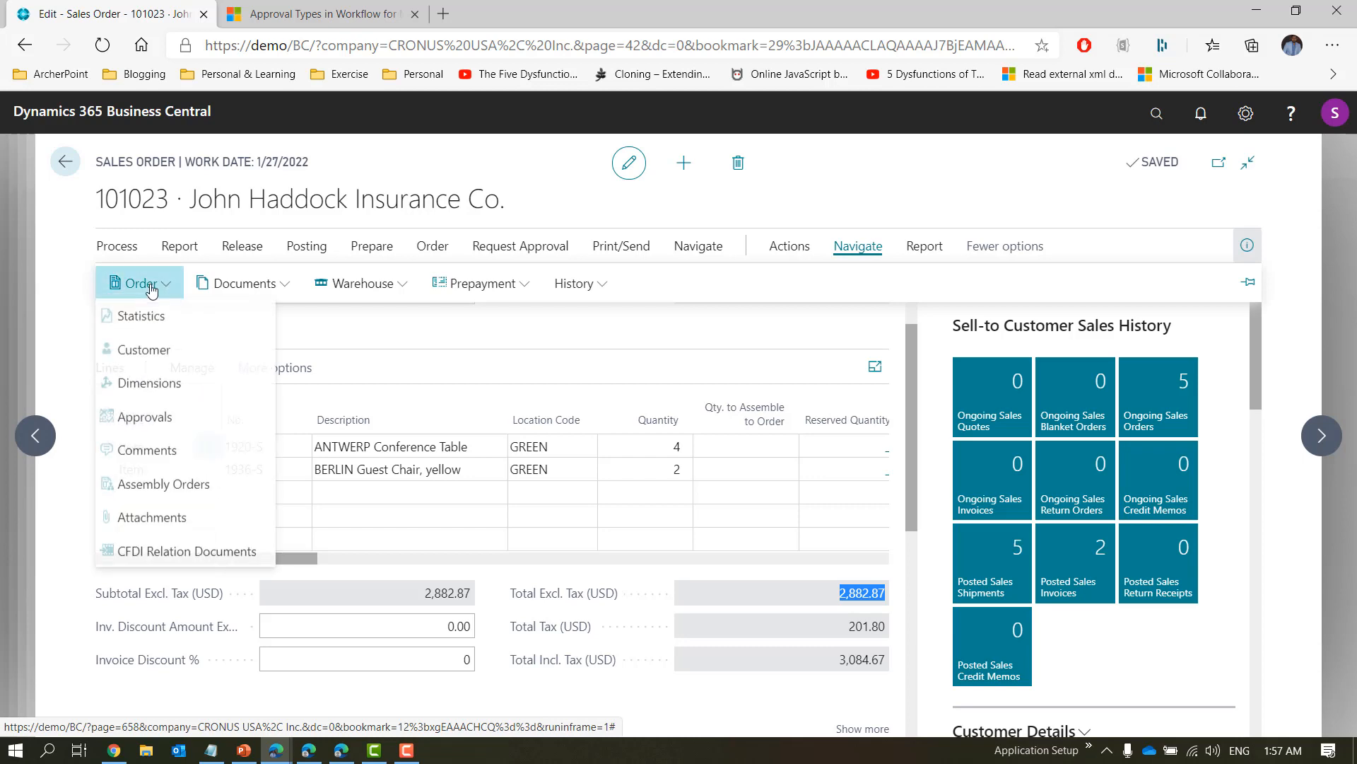
pyautogui.click(156, 417)
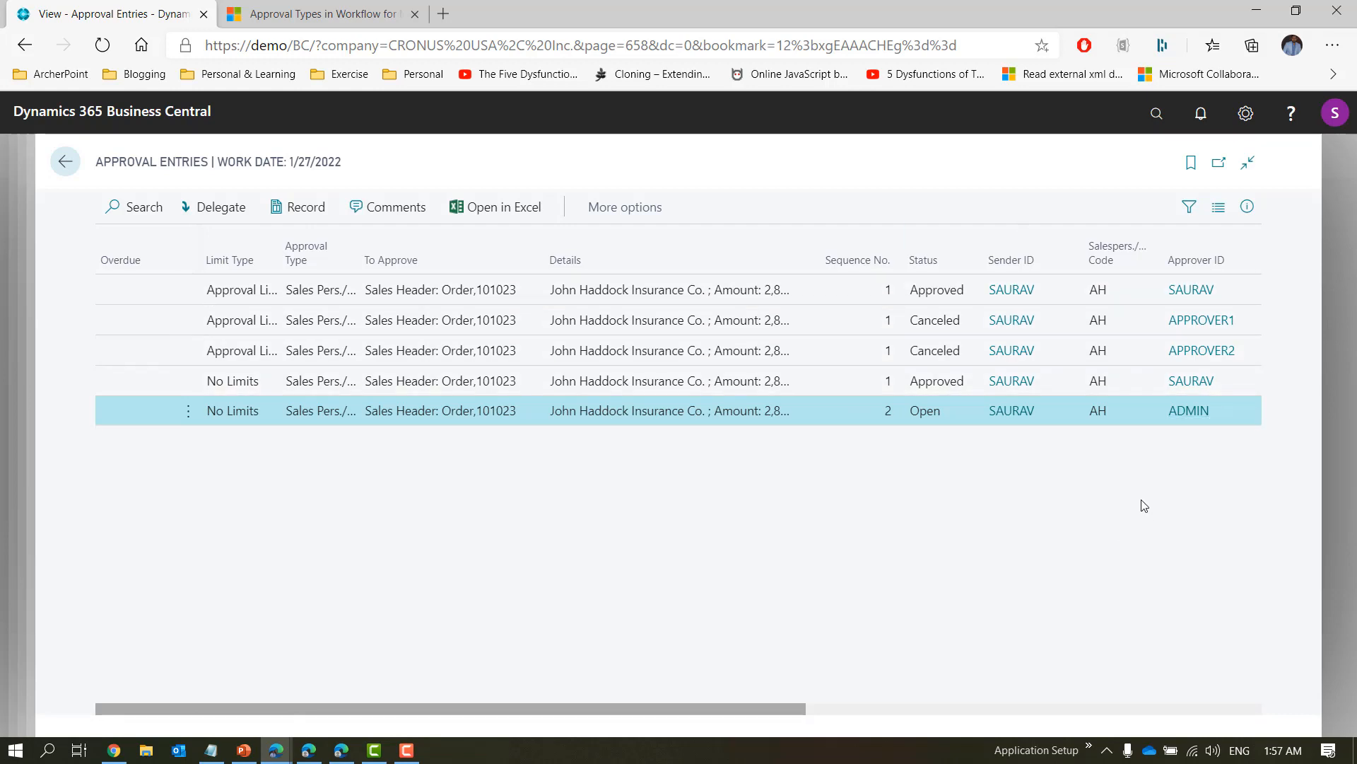
pyautogui.click(521, 409)
# Cancel the approval request for sales order 101023.
pyautogui.click(236, 249)
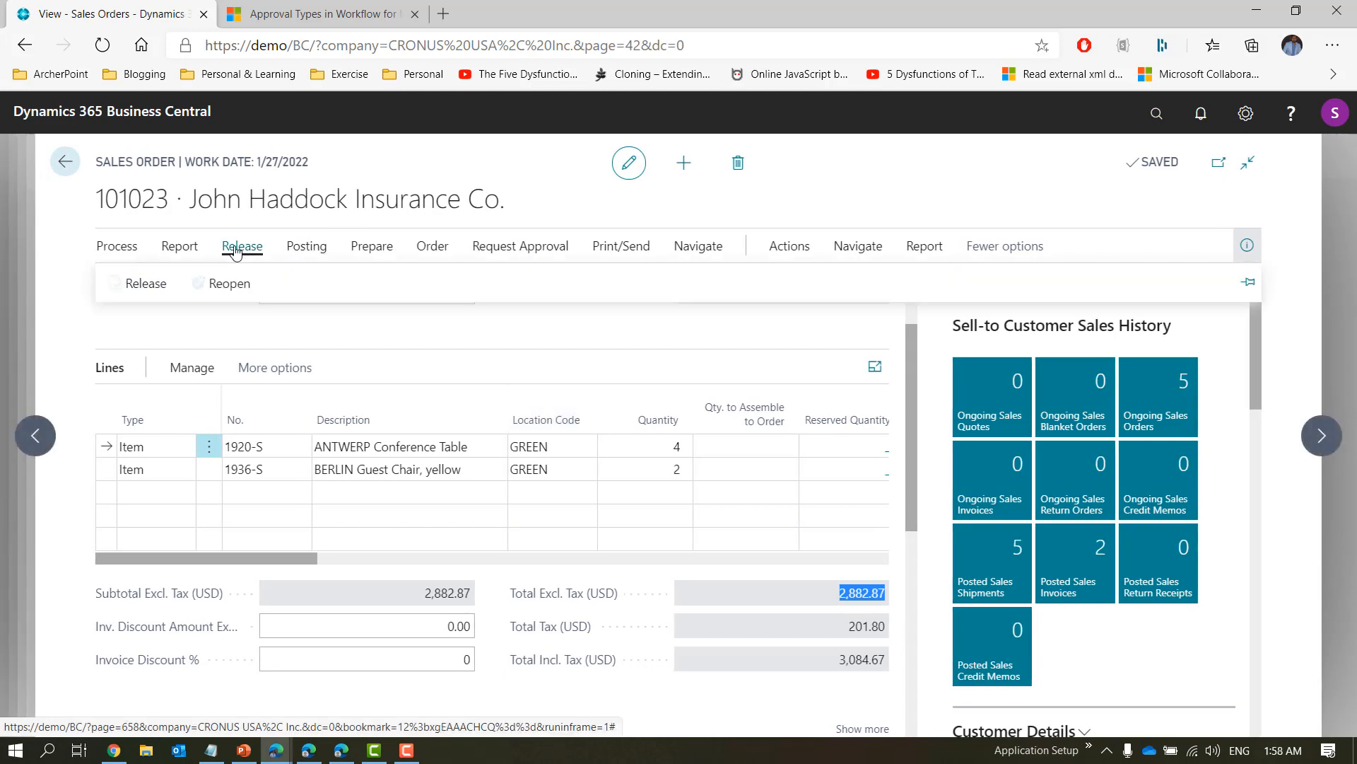
pyautogui.click(511, 253)
pyautogui.click(376, 286)
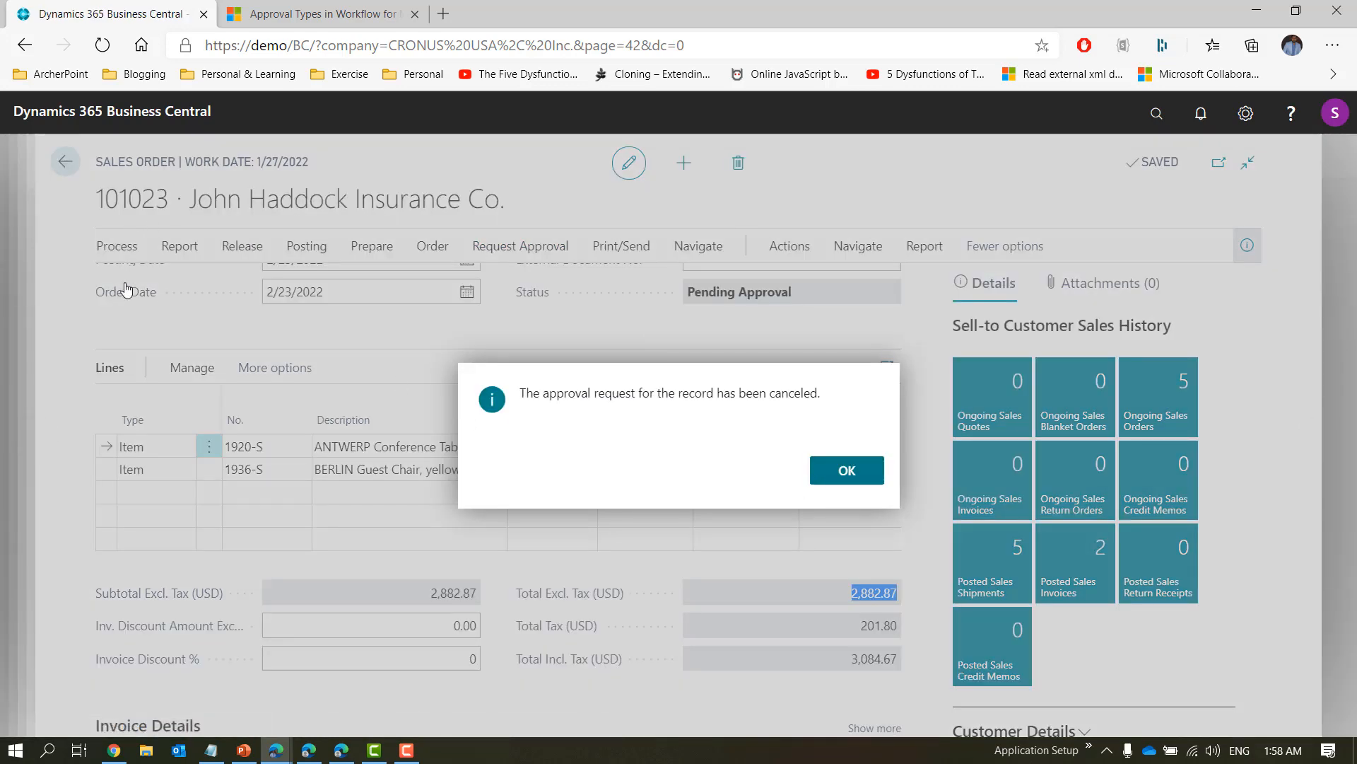
pyautogui.click(847, 480)
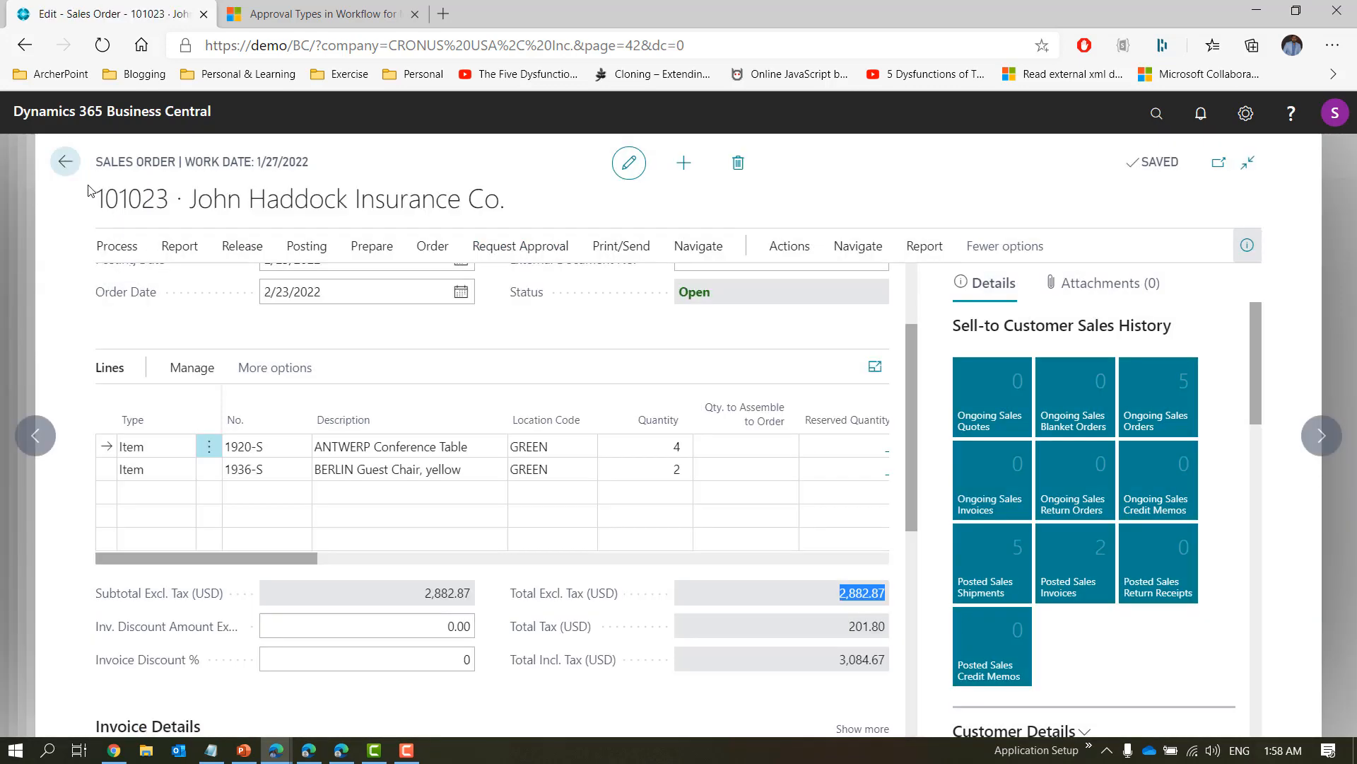
# Move on to sales order 104001 and check whether it already has any approvals.
pyautogui.click(1319, 434)
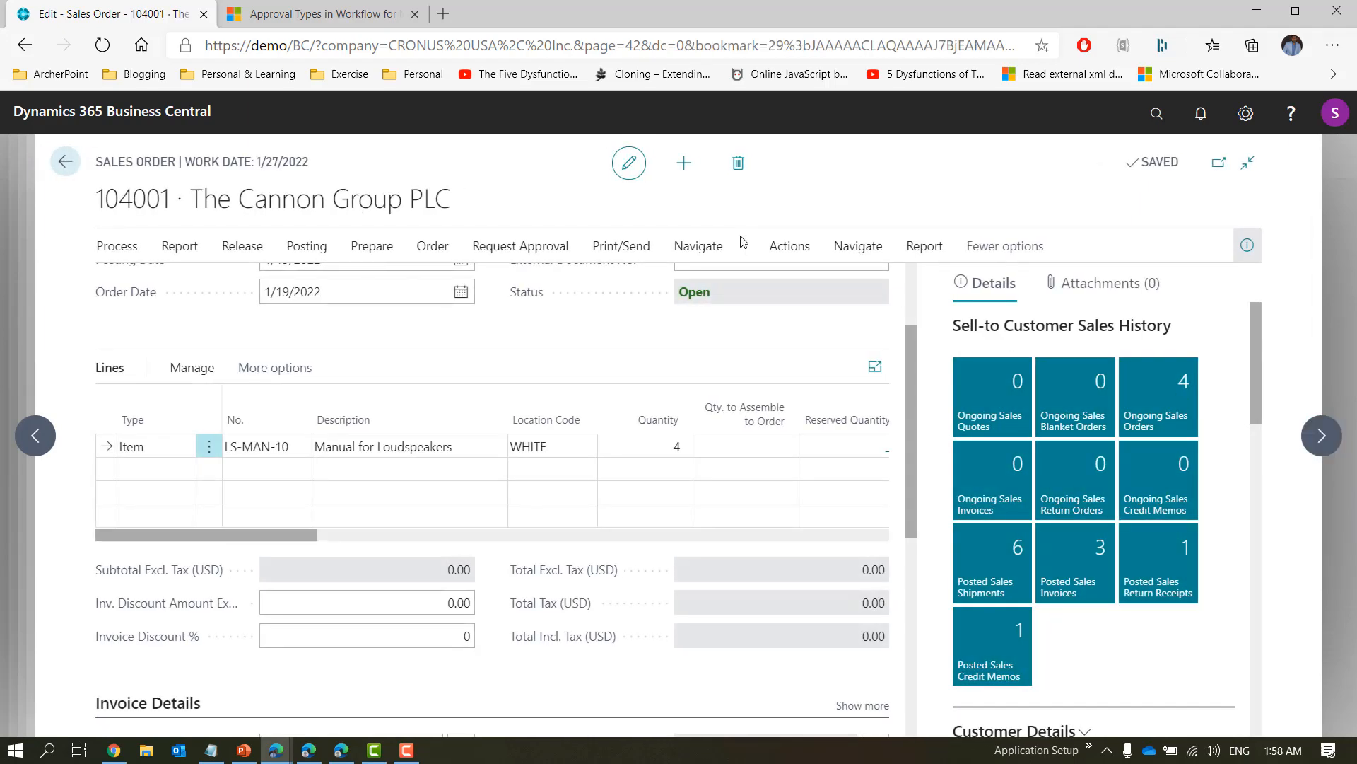
pyautogui.click(700, 246)
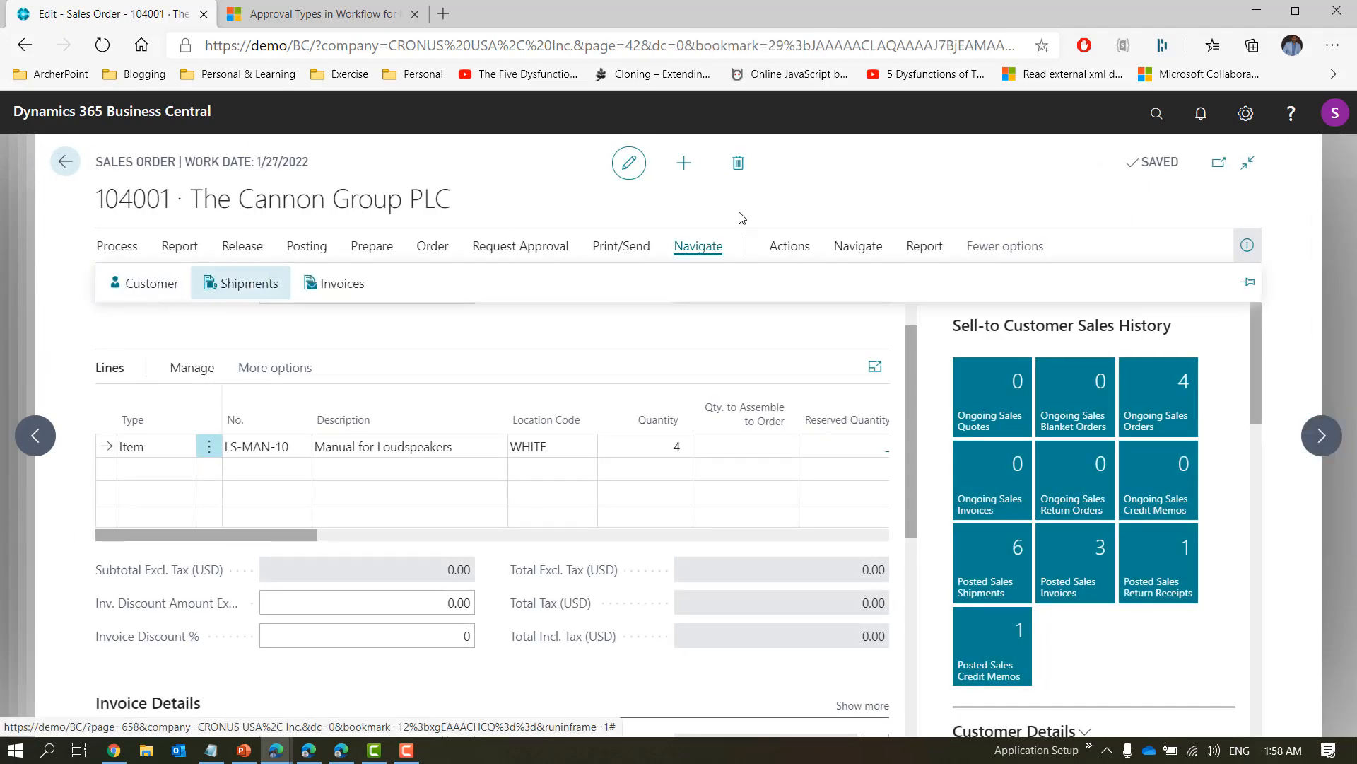
pyautogui.click(841, 251)
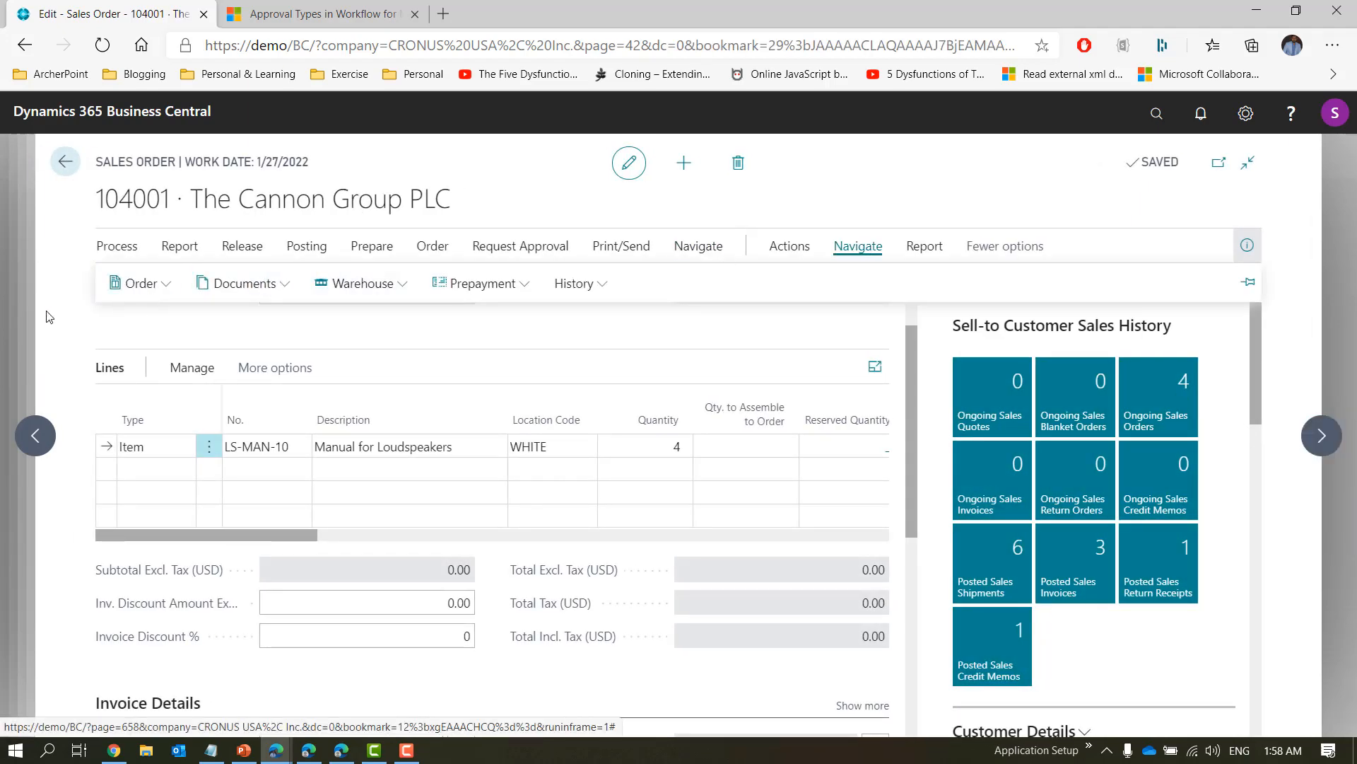
pyautogui.click(136, 283)
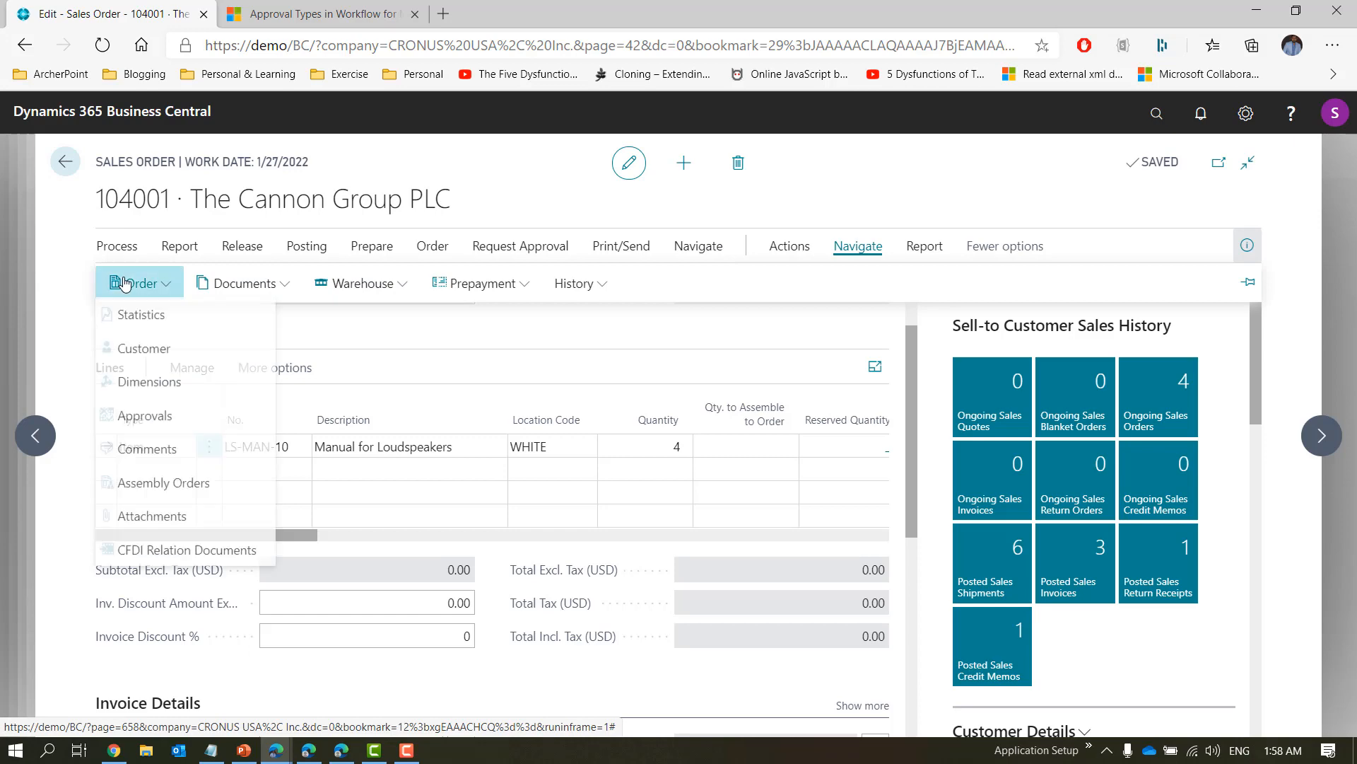
pyautogui.click(144, 417)
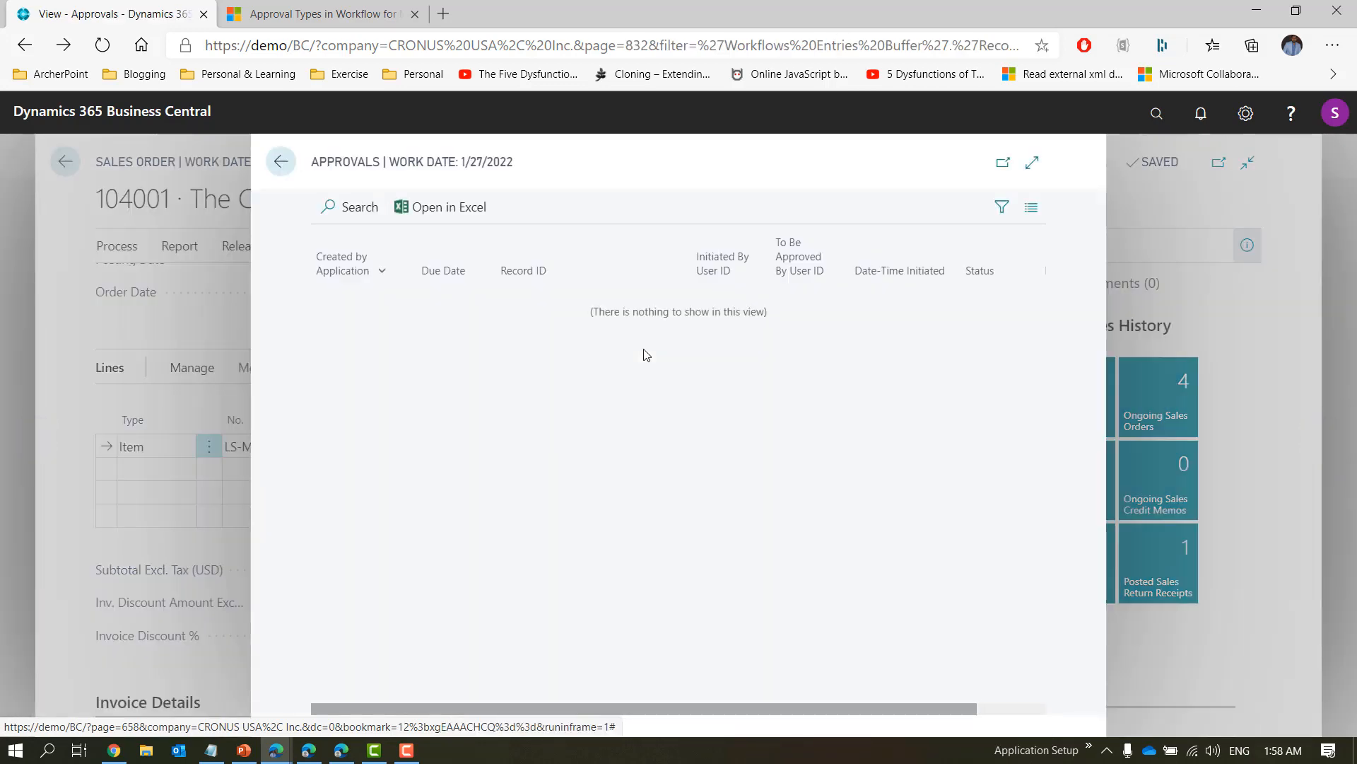
pyautogui.press('Escape')
# Try to send an approval request for sales order 104001.
pyautogui.click(516, 249)
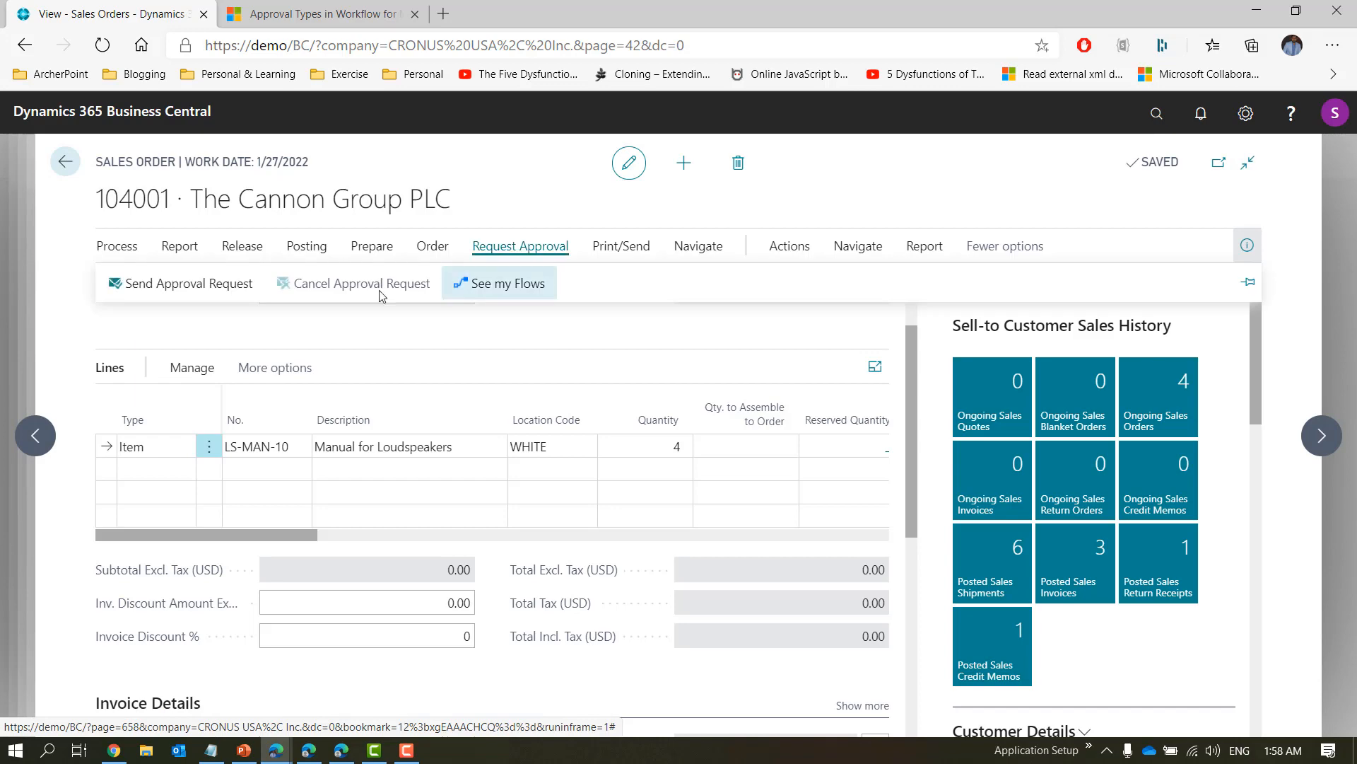
pyautogui.click(244, 284)
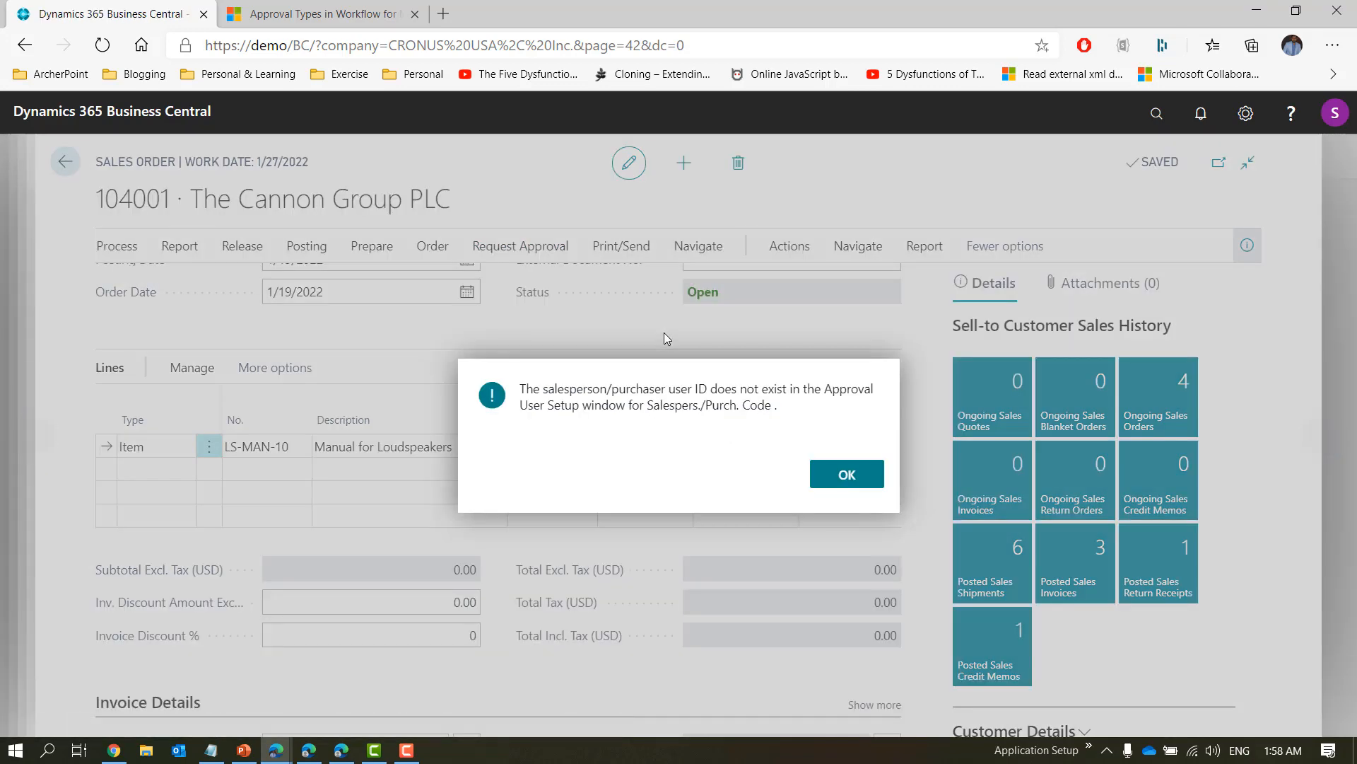
pyautogui.click(856, 475)
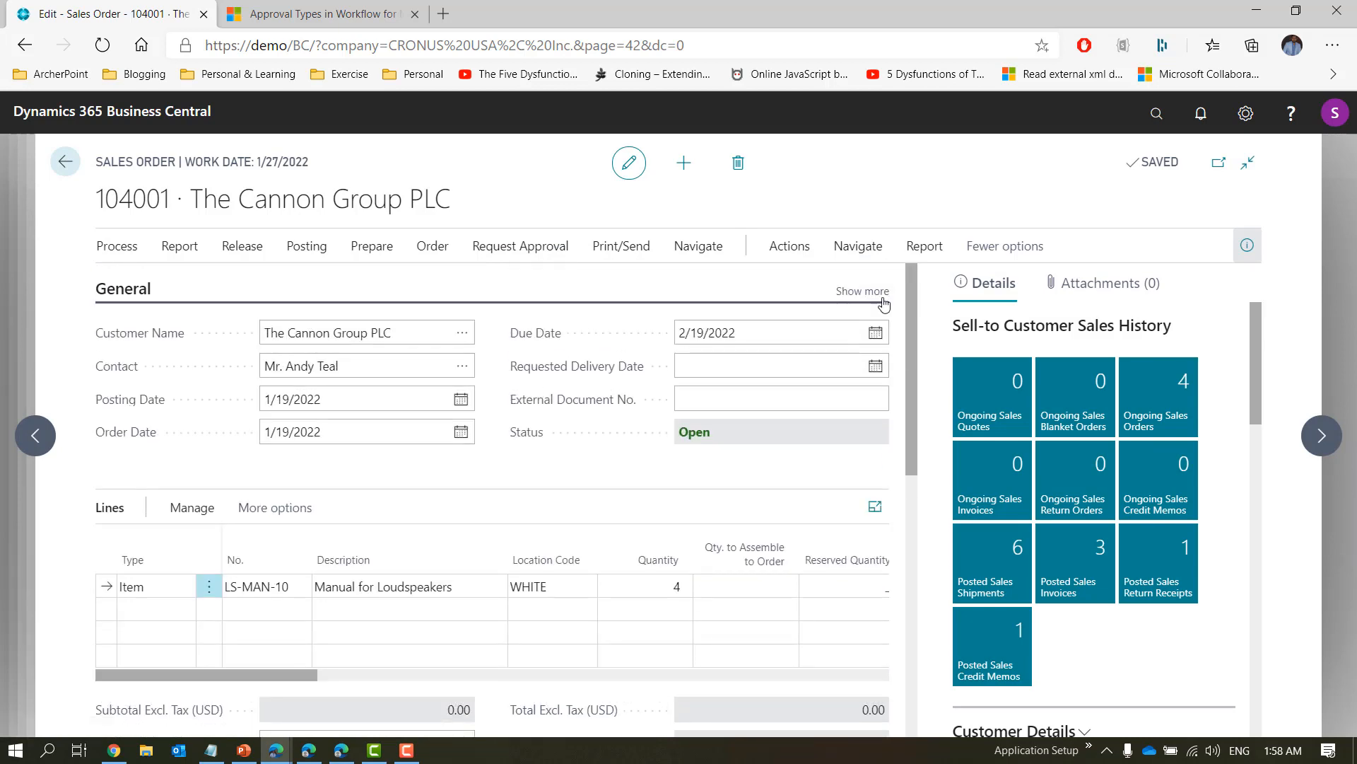
# Set the Salesperson Code of sales order 104001 to AH and update the lines with the changed dimension.
pyautogui.click(863, 292)
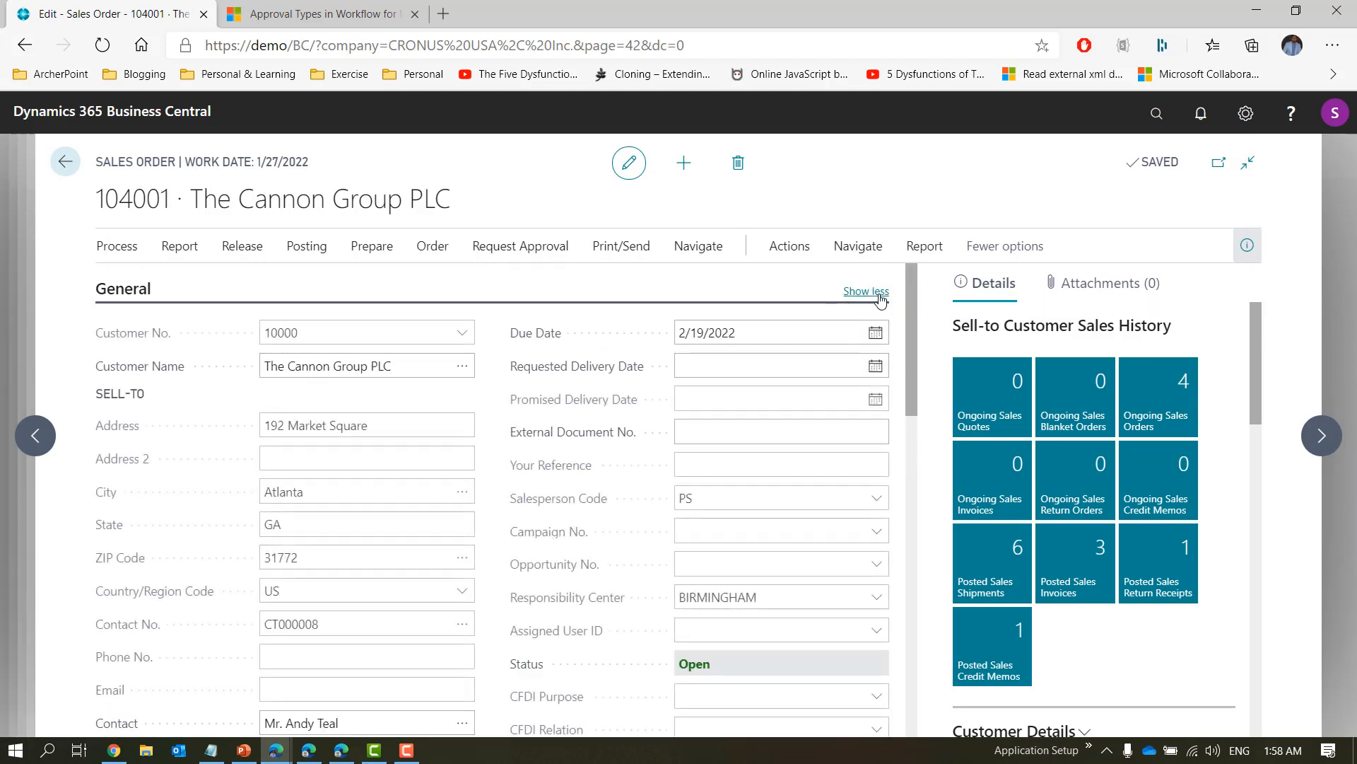
pyautogui.click(877, 500)
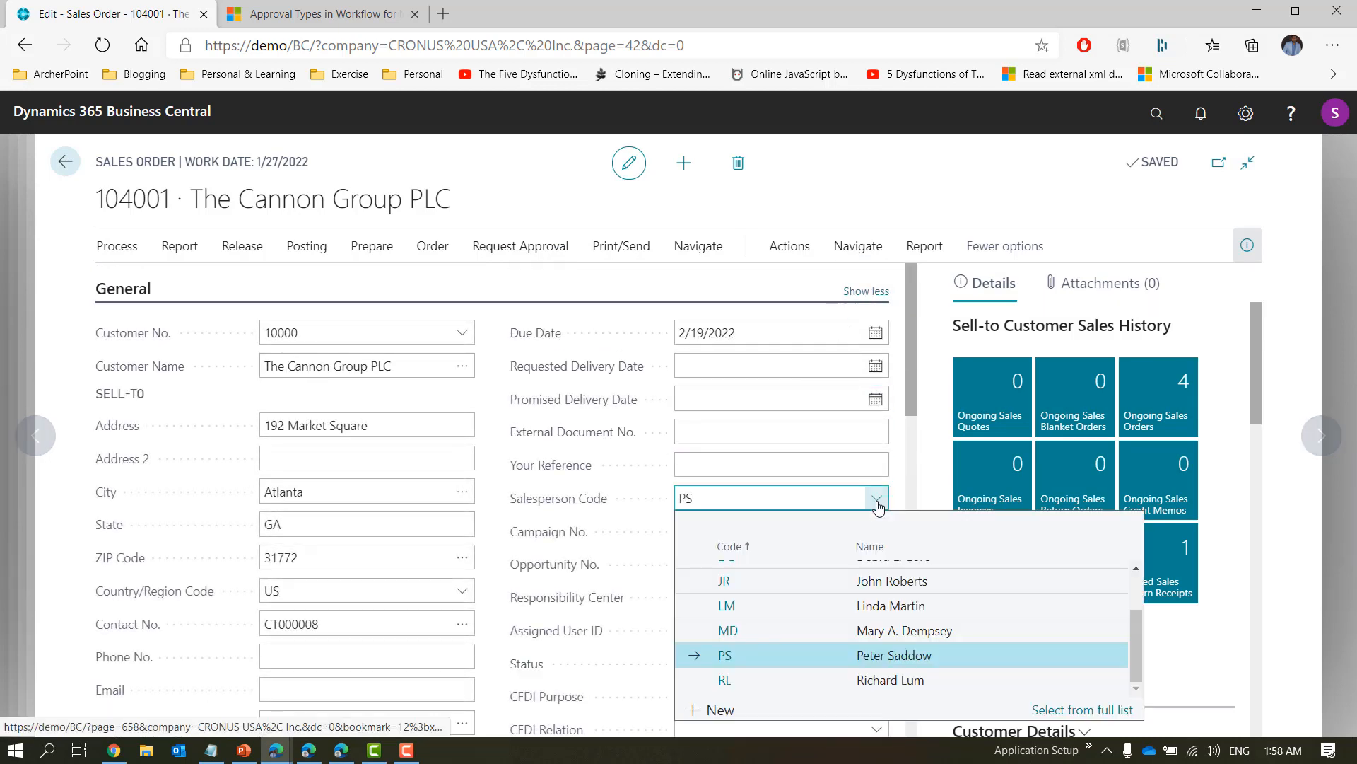
pyautogui.scroll(2, 1138, 589)
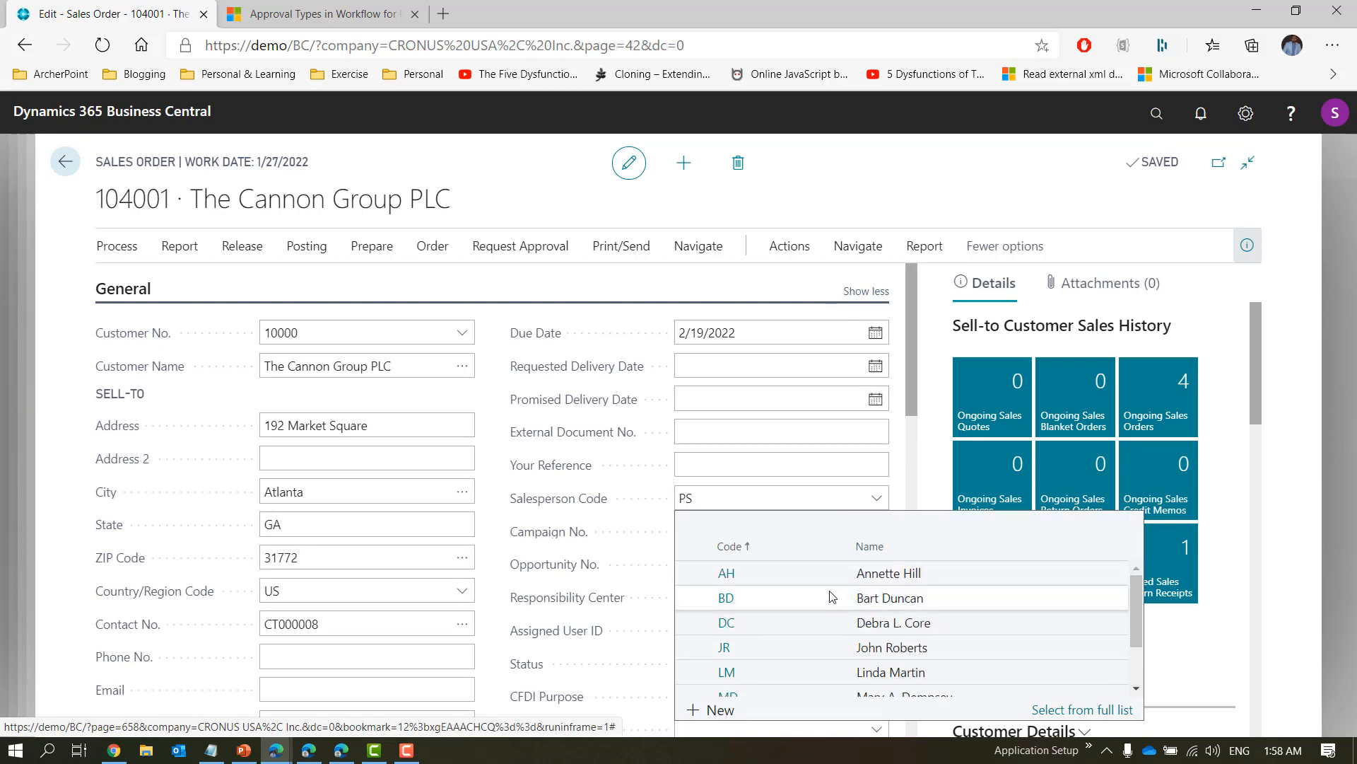
pyautogui.click(728, 575)
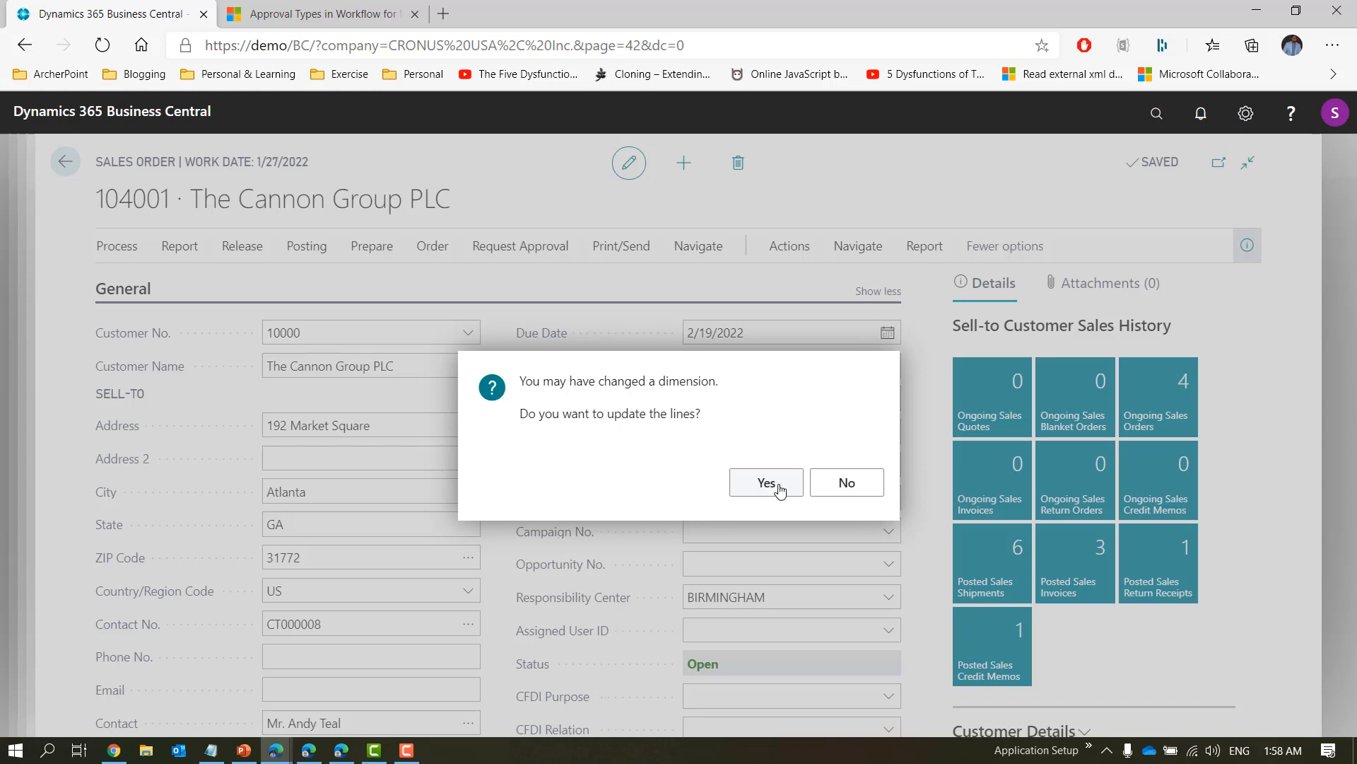
pyautogui.click(779, 485)
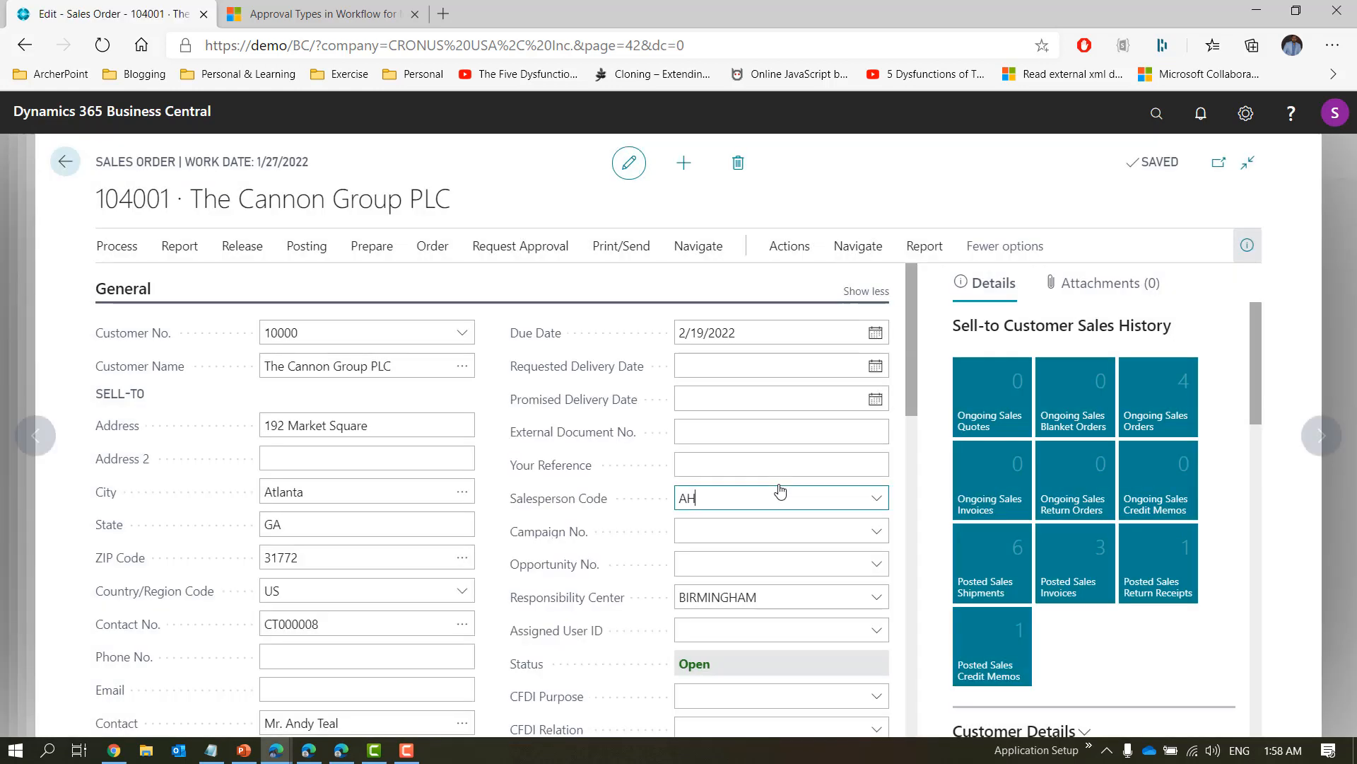
pyautogui.click(861, 292)
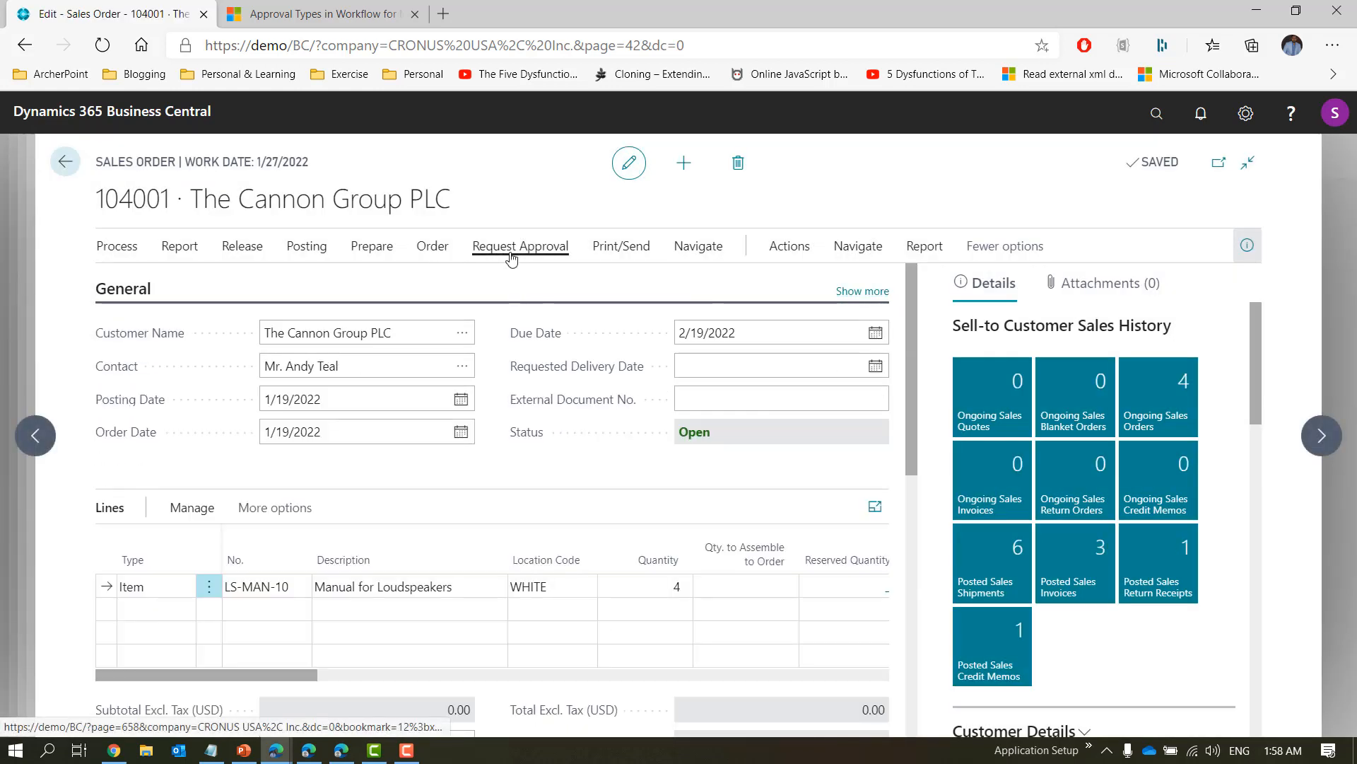
# Set the Unit Price Excl. Tax of the Manual for Loudspeakers line to 10,000.
pyautogui.click(680, 588)
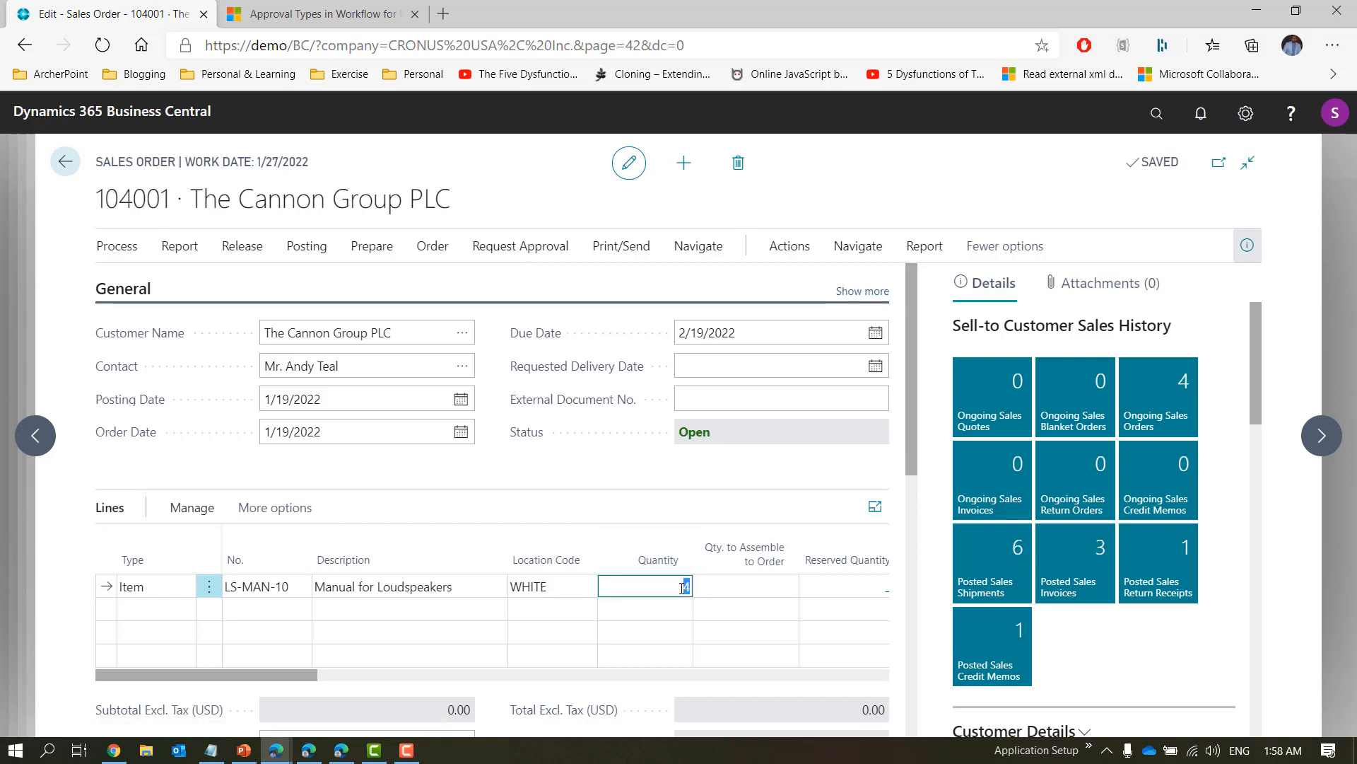
pyautogui.press('Tab')
pyautogui.press('Tab')
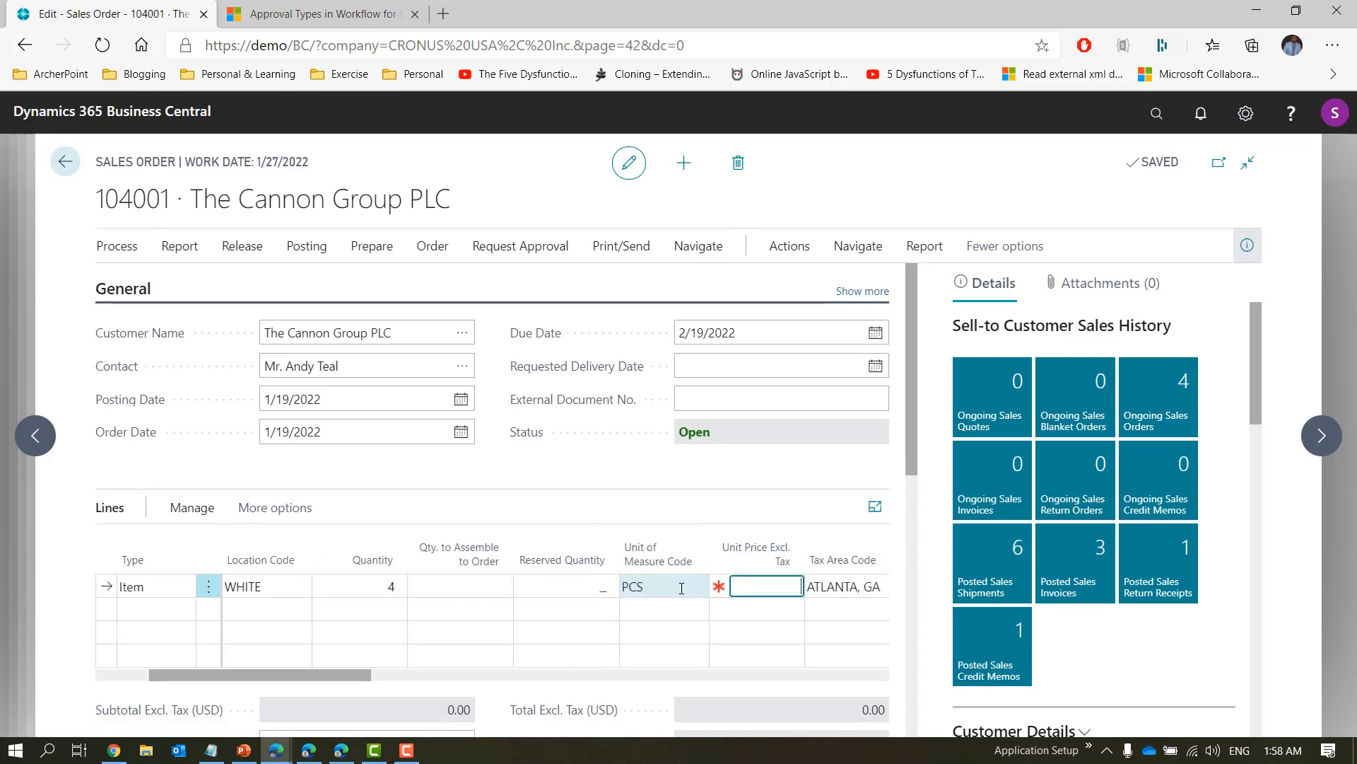
pyautogui.press('Tab')
pyautogui.click(681, 588)
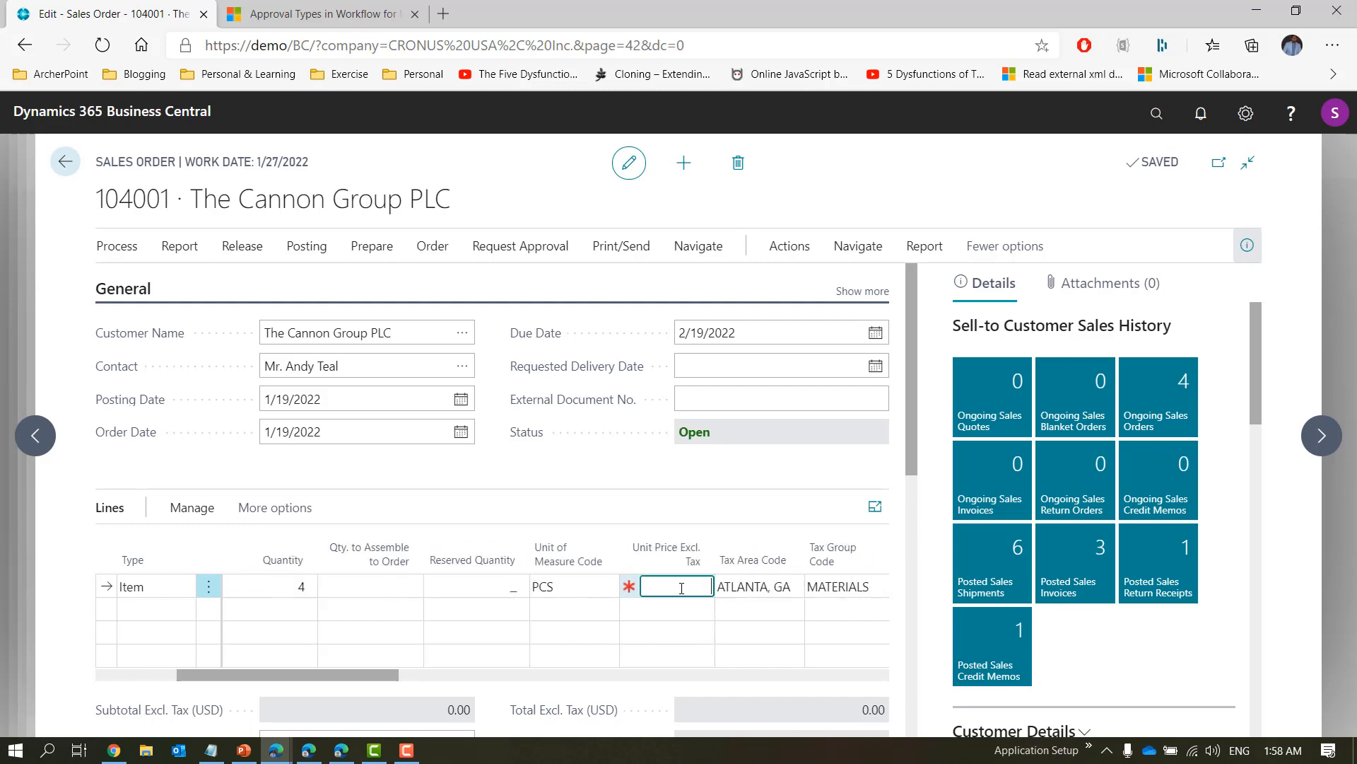
pyautogui.write('10,000')
pyautogui.press('Tab')
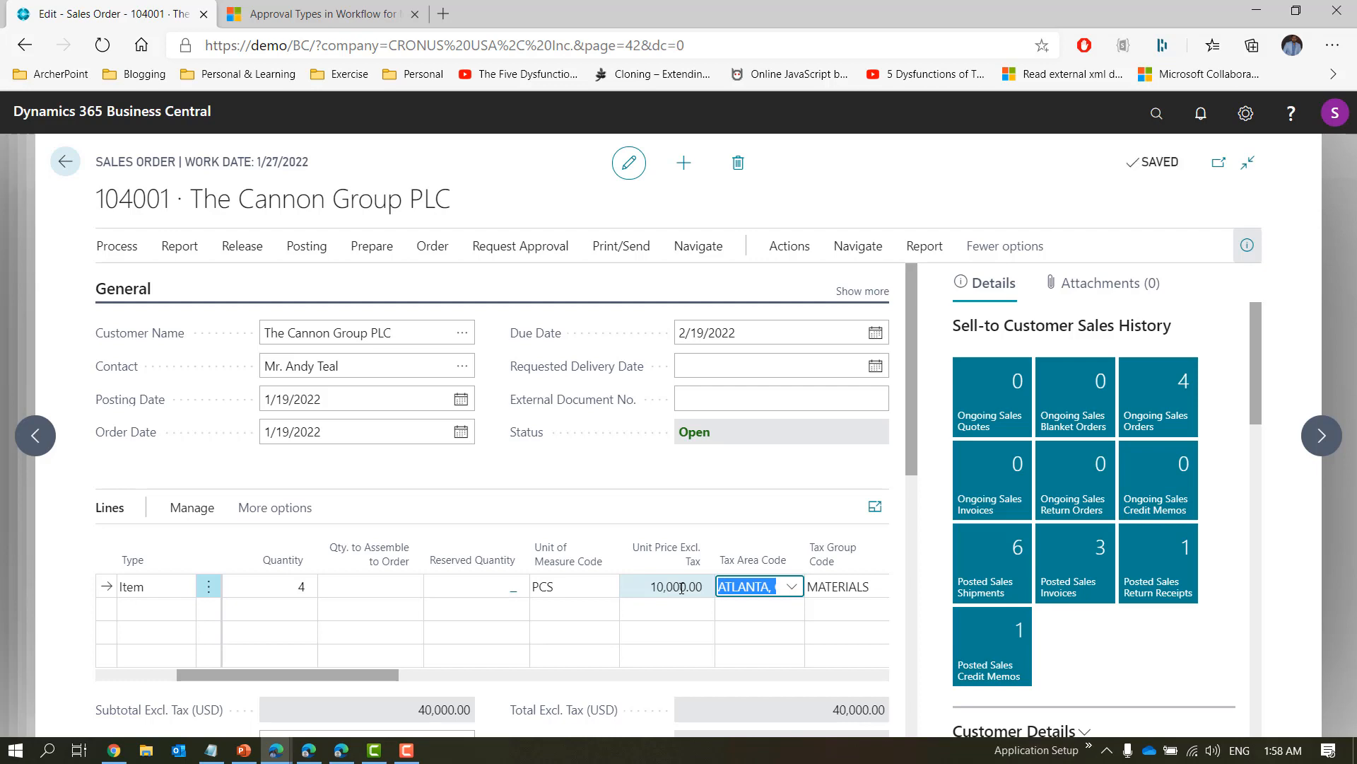
# Send an approval request for sales order 104001 and acknowledge the confirmation.
pyautogui.click(538, 245)
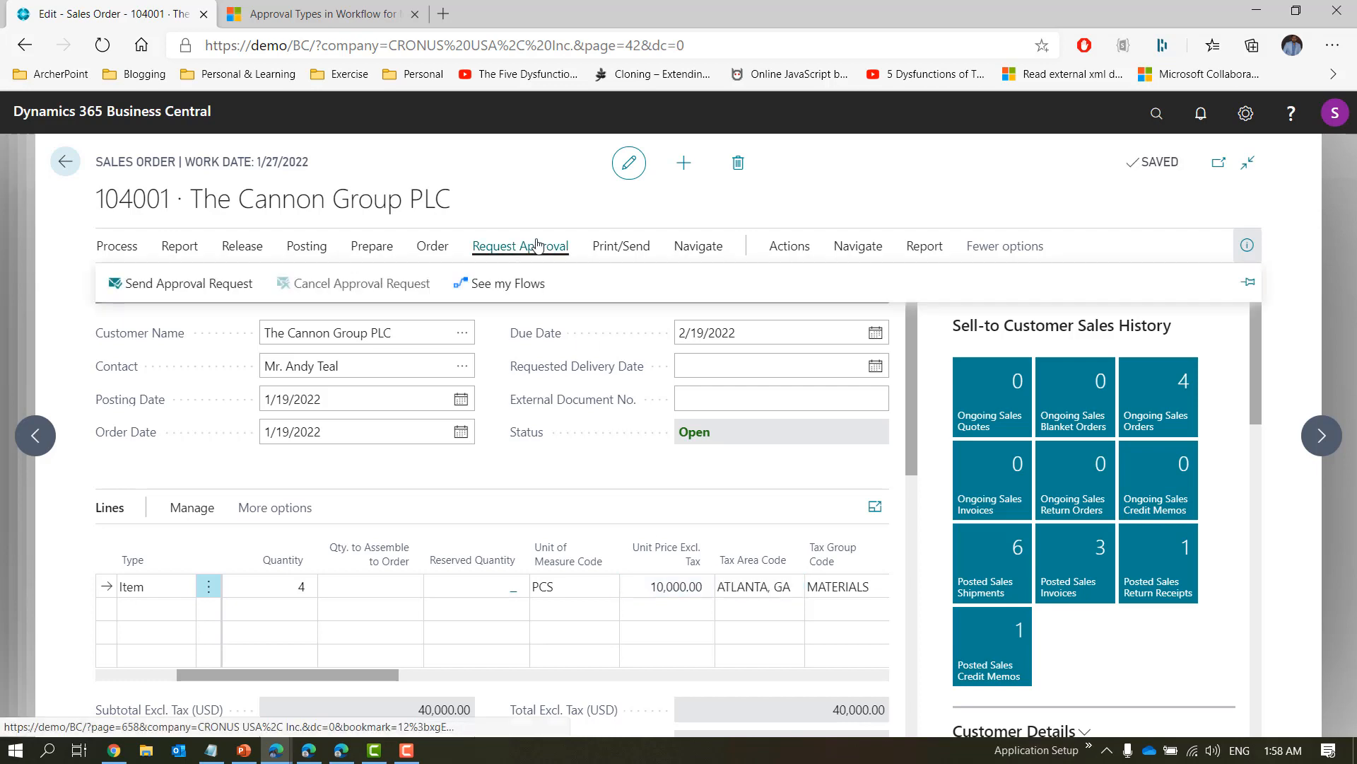
pyautogui.click(189, 284)
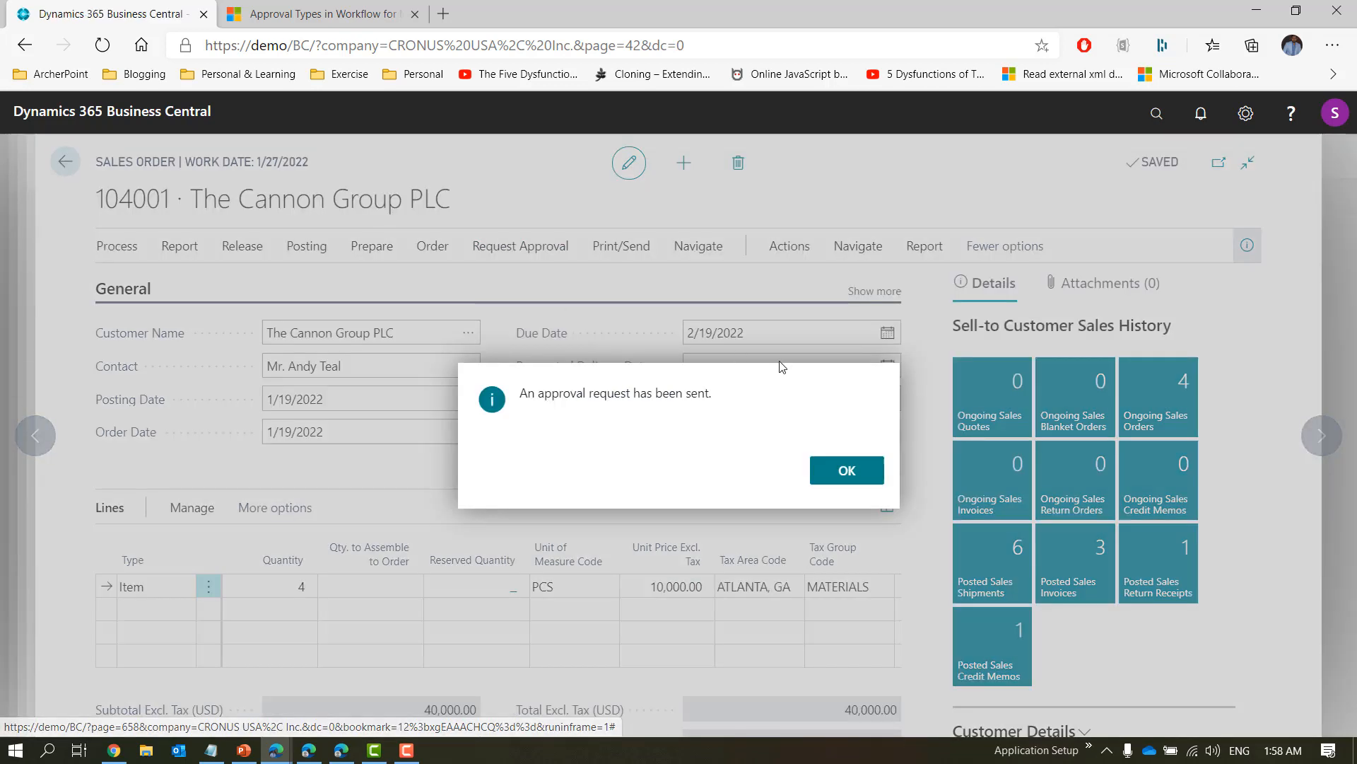
pyautogui.click(847, 472)
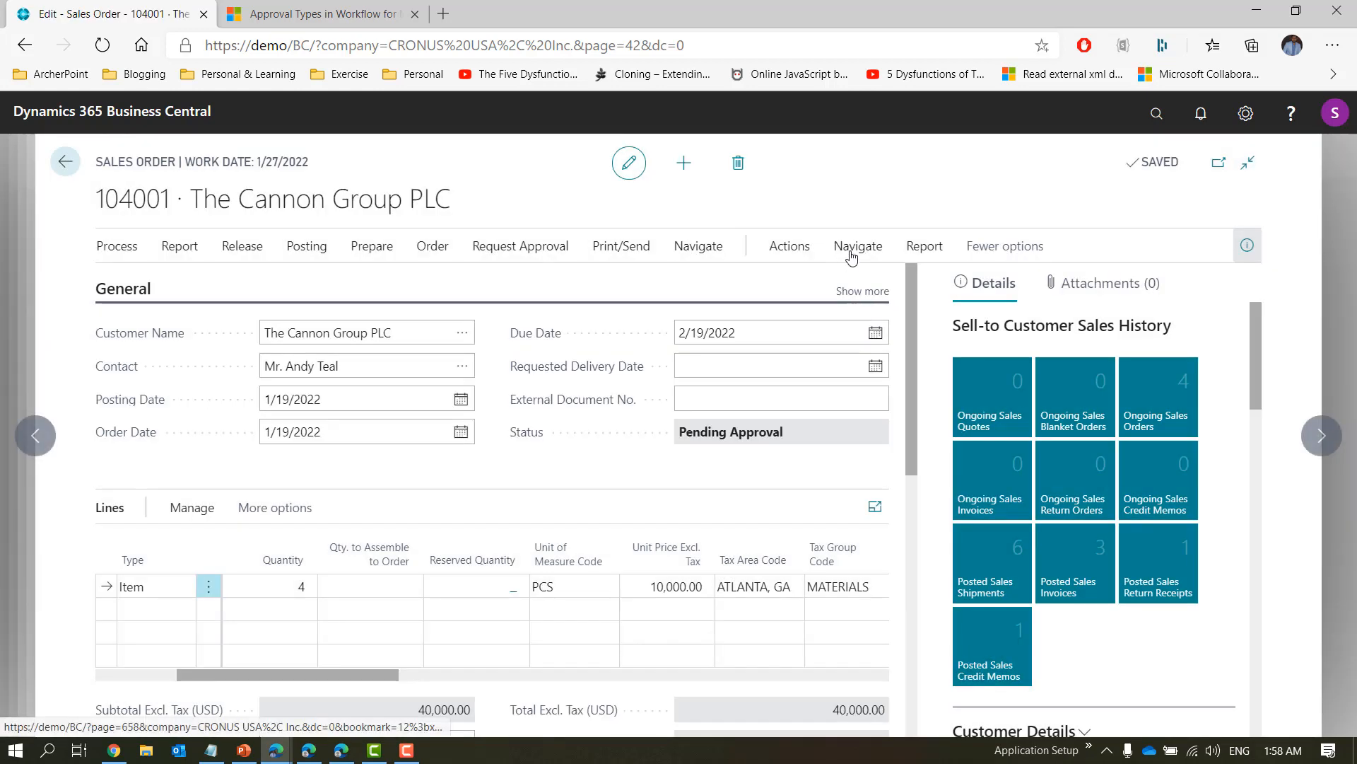
# View the approval entries of sales order 104001 and check the approver, sequence and status of each.
pyautogui.click(858, 246)
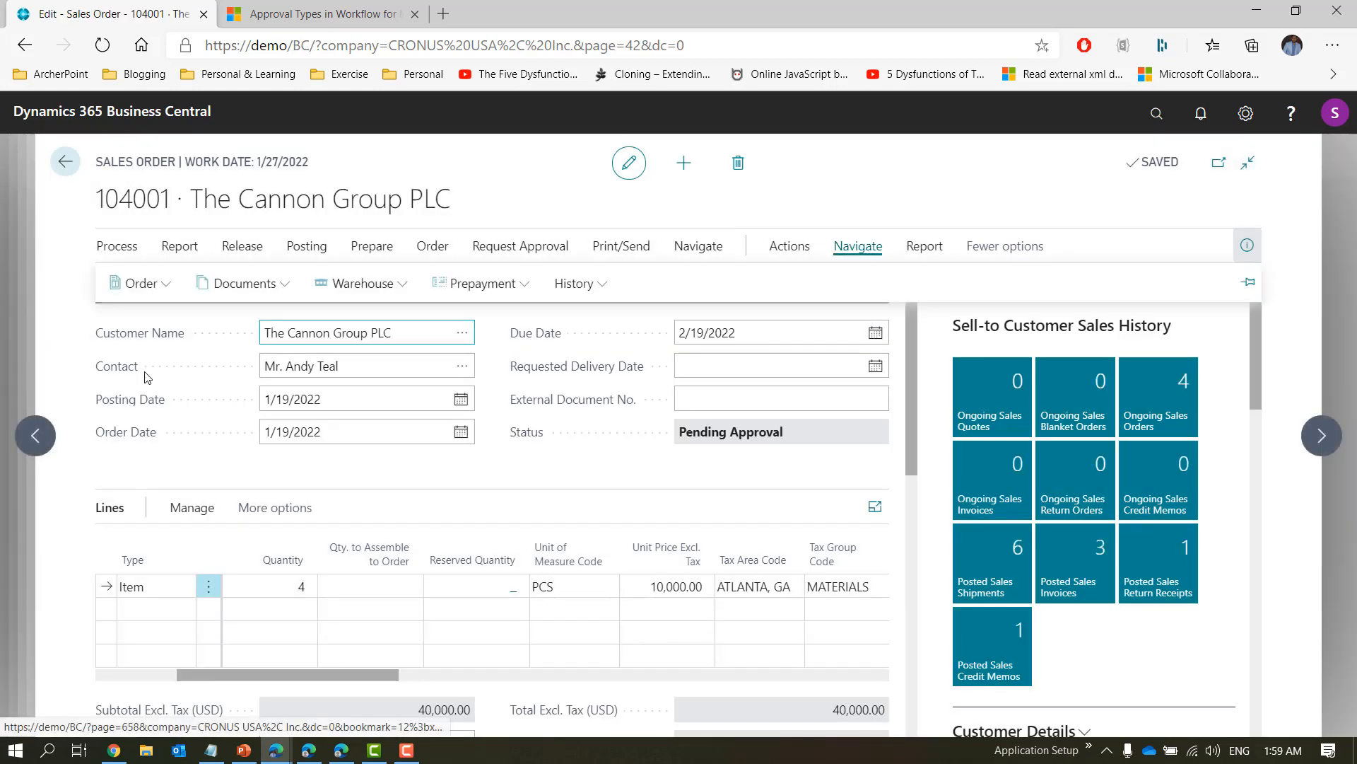
pyautogui.click(162, 290)
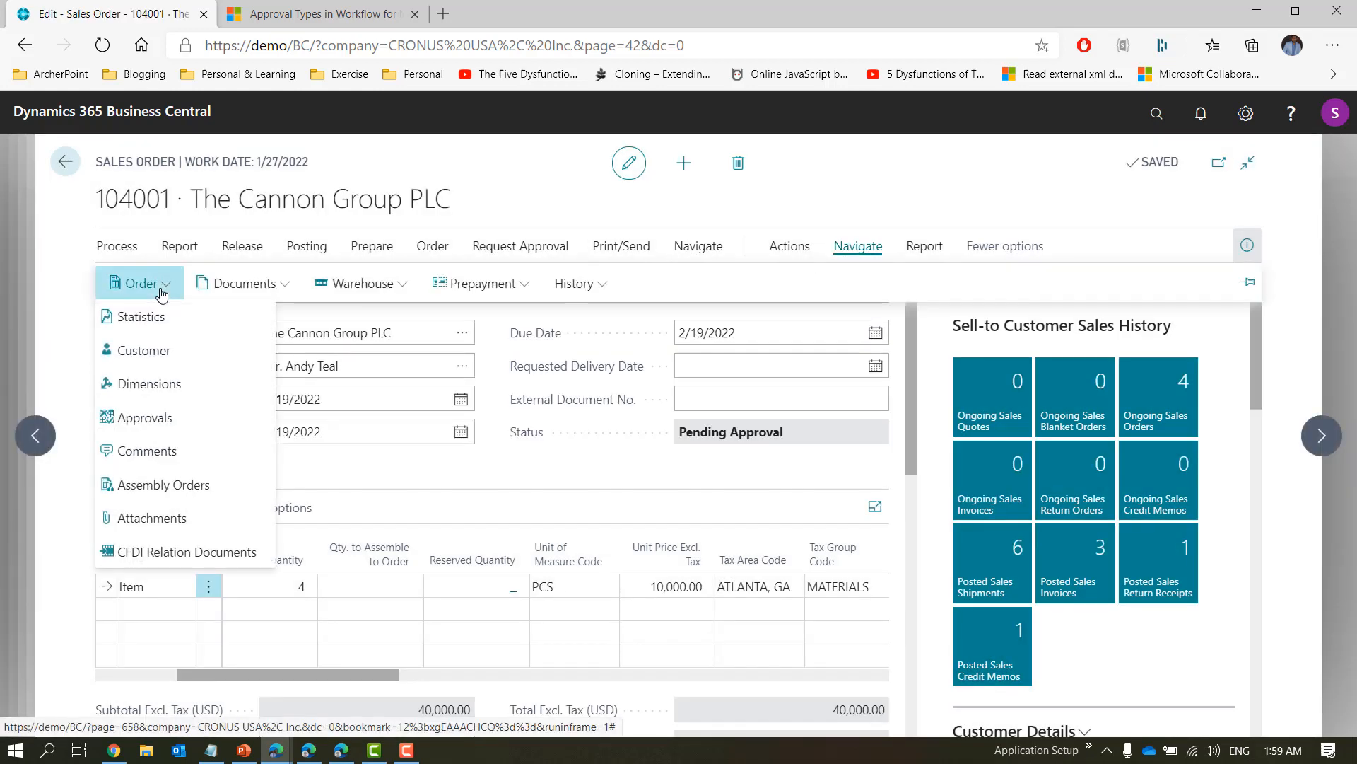
pyautogui.click(198, 436)
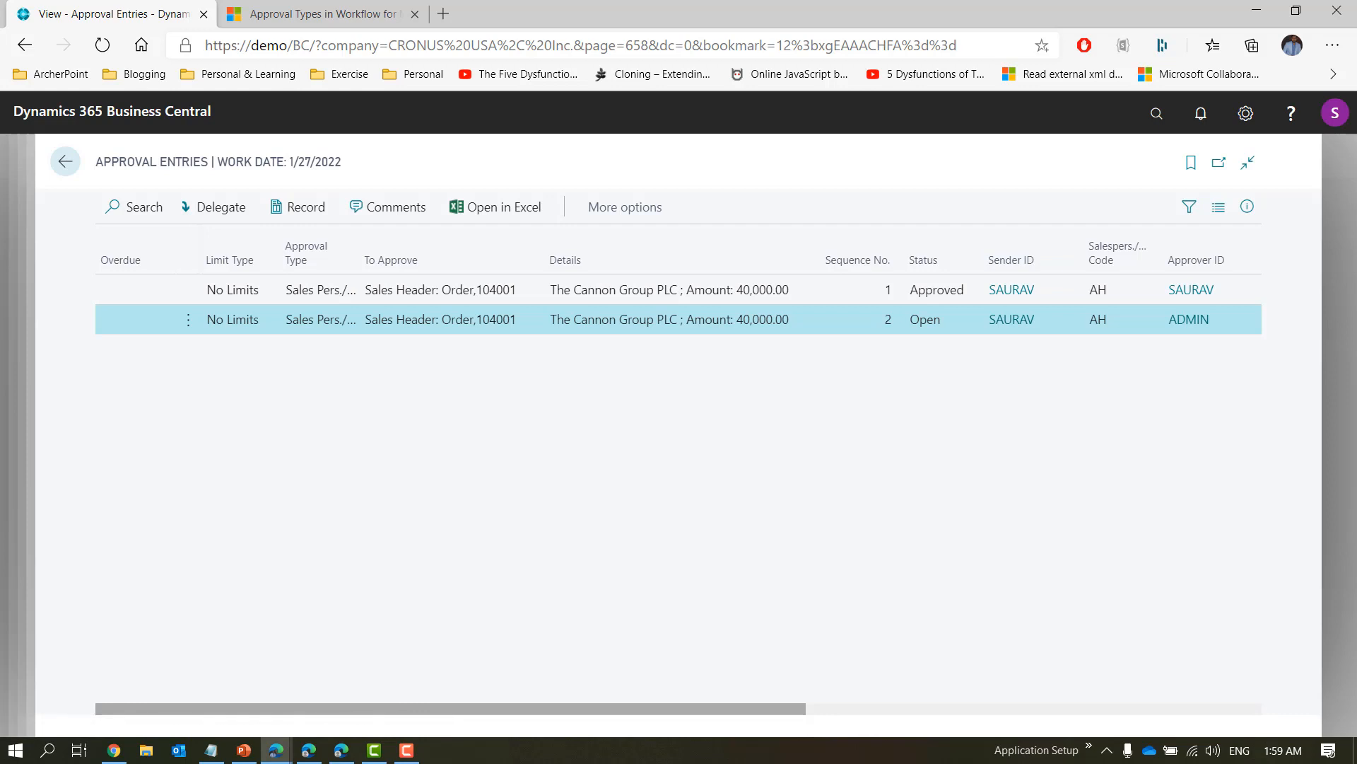
# Minimize the current browser window to get to the other user's Business Central session.
pyautogui.hotkey('alt', 'Tab')
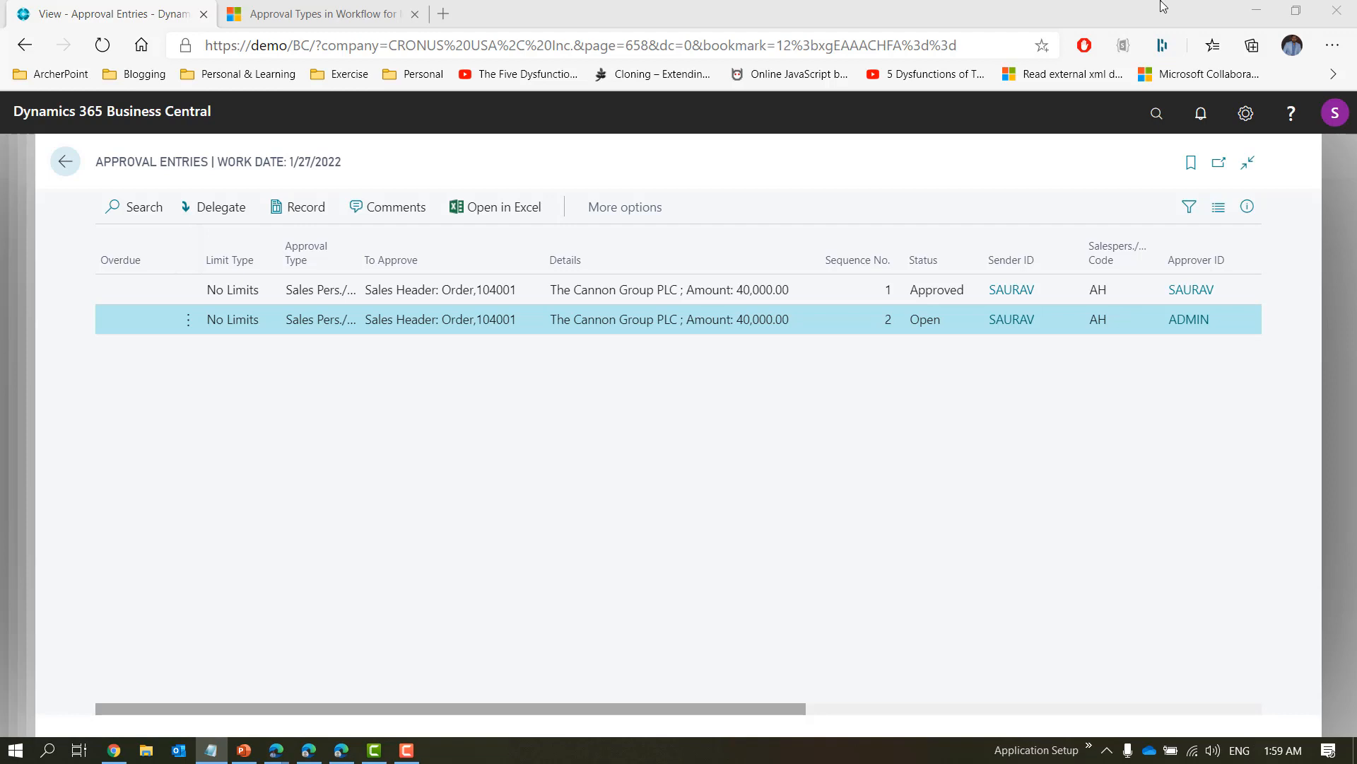
pyautogui.click(1256, 10)
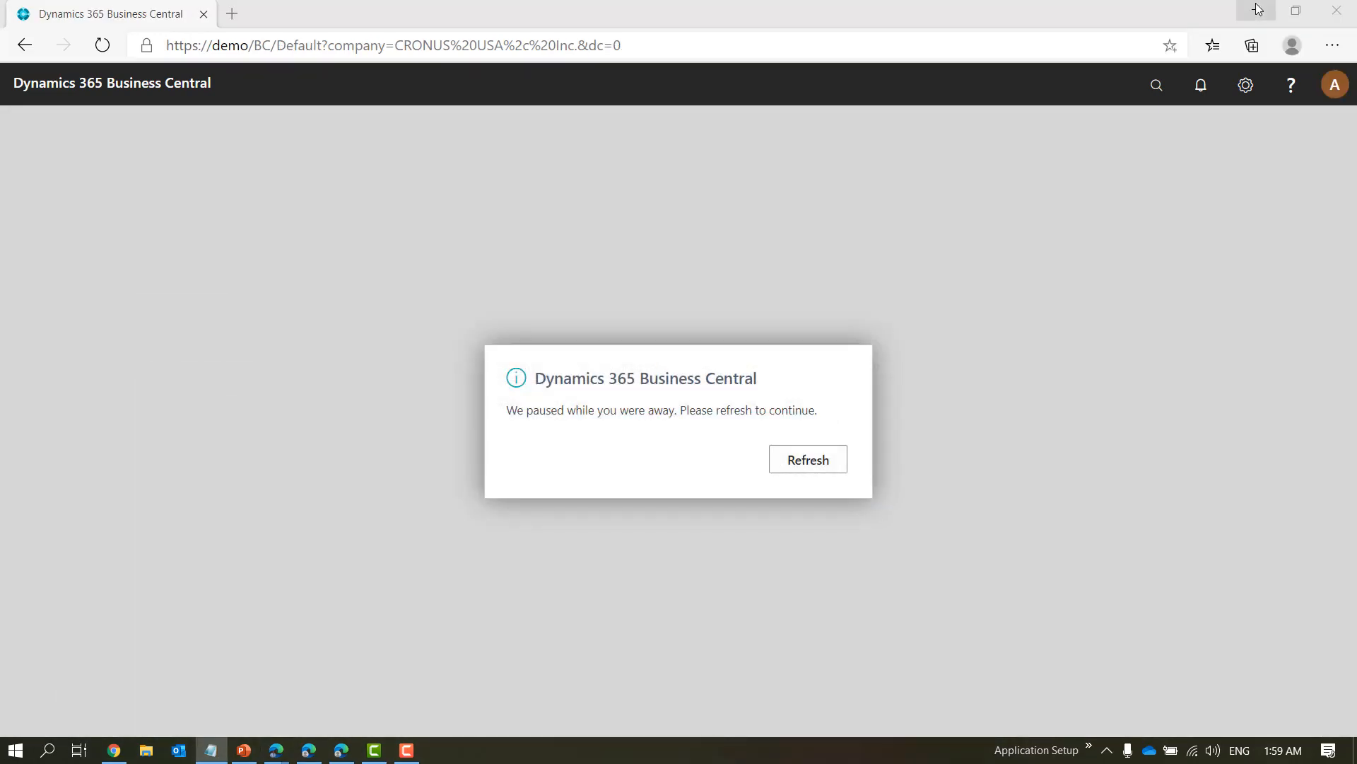